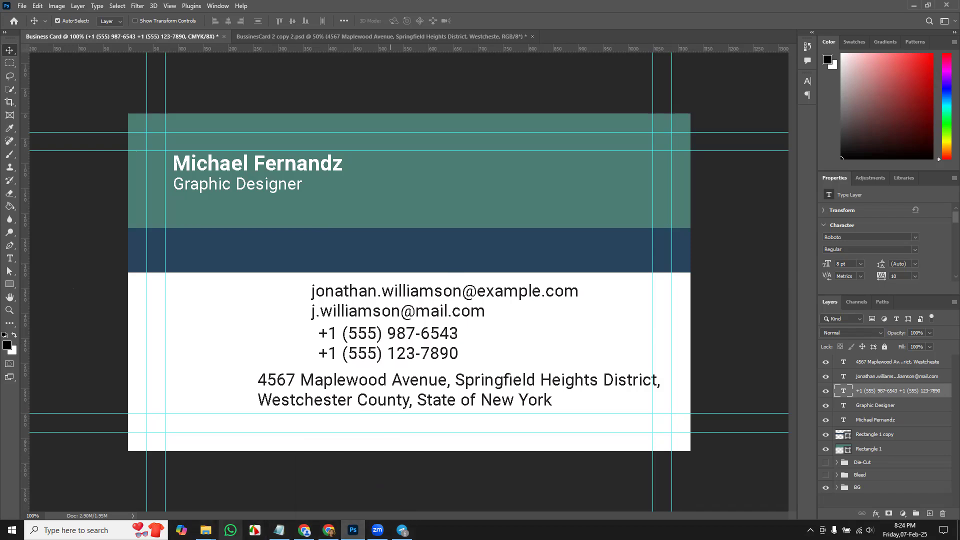
Look through the Downloads folder for the email and phone icons and return to the business card in Photoshop.
mouse_move(205, 530)
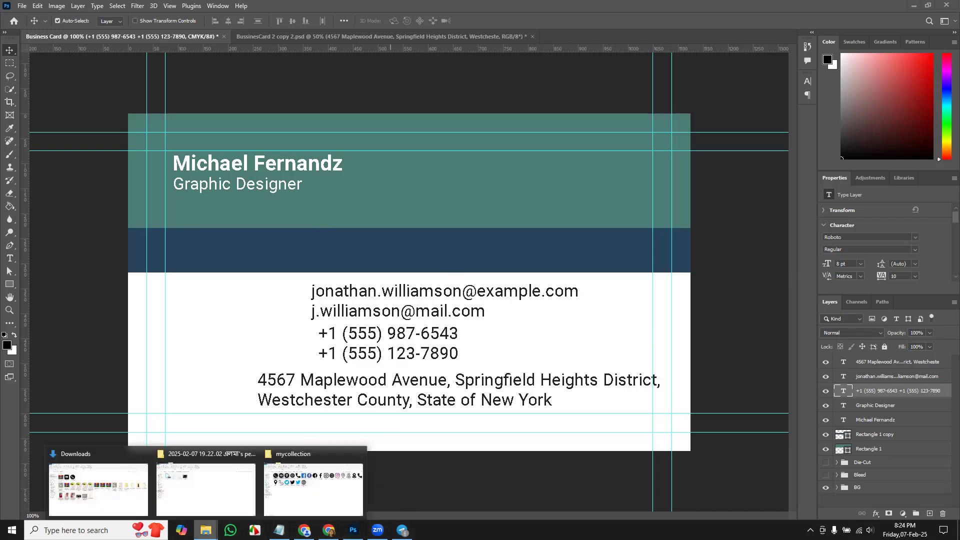
left_click(105, 488)
key("Right")
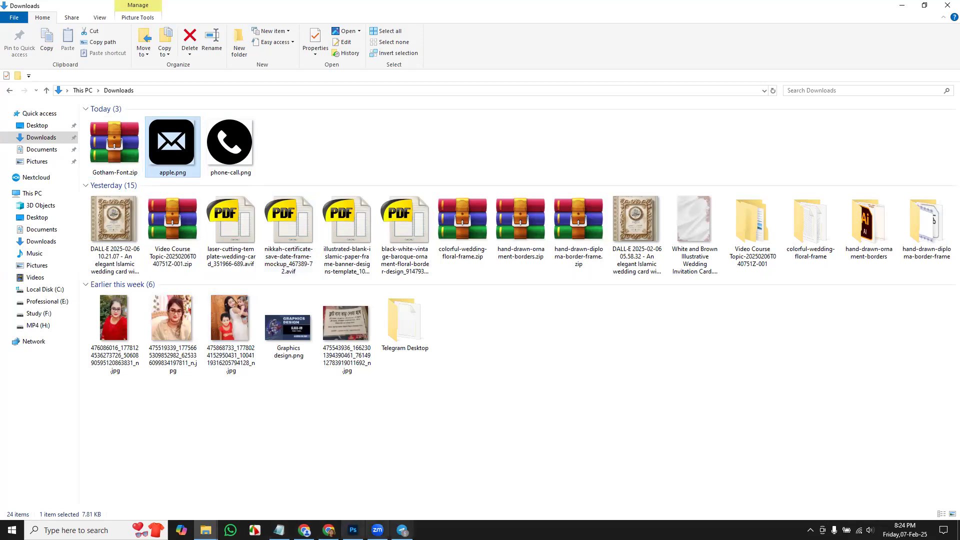
left_click(353, 530)
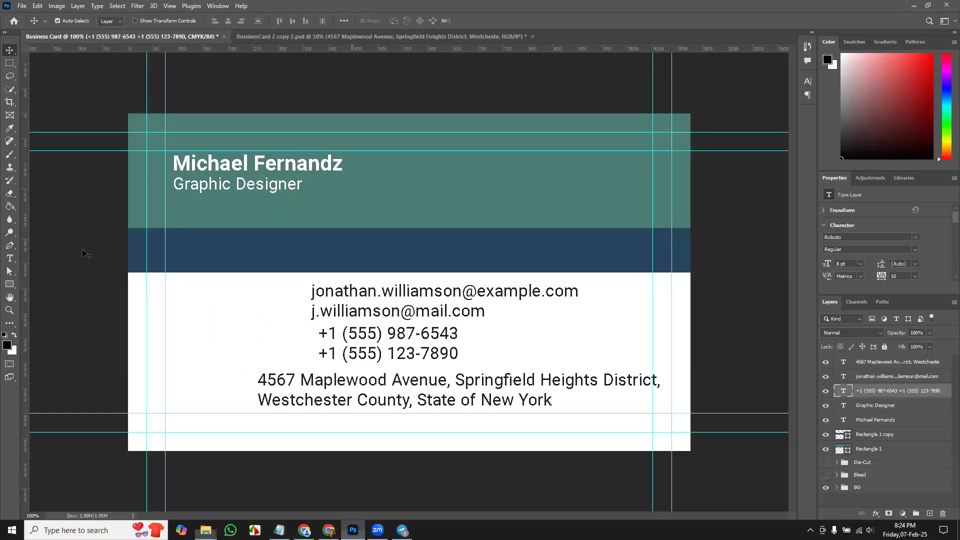
Switch to the mycollection folder in File Explorer and refresh its file listing.
mouse_move(206, 530)
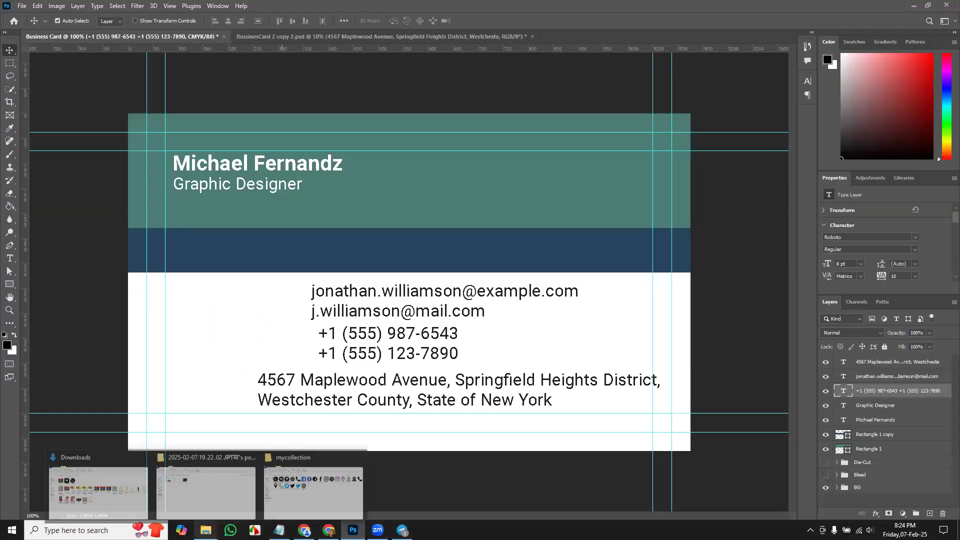
left_click(313, 488)
right_click(542, 220)
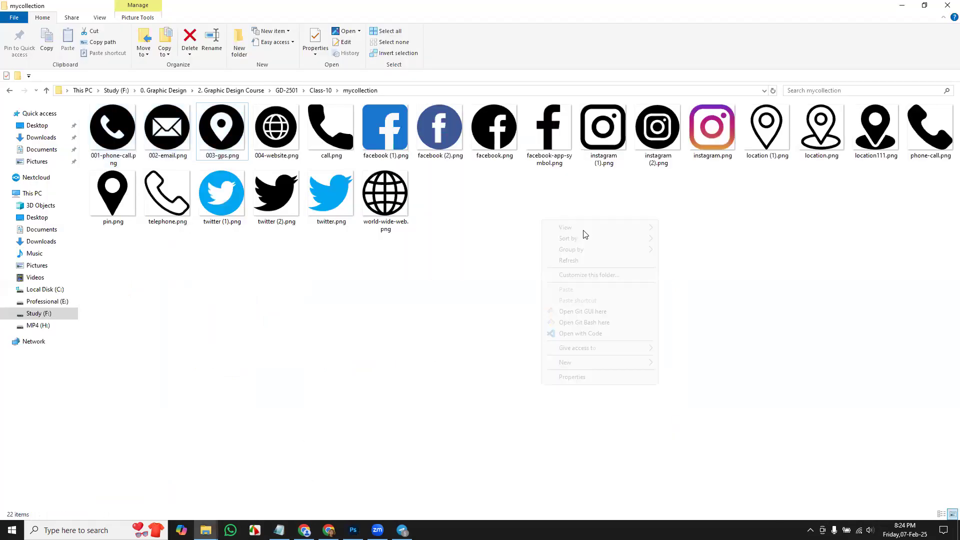
left_click(590, 259)
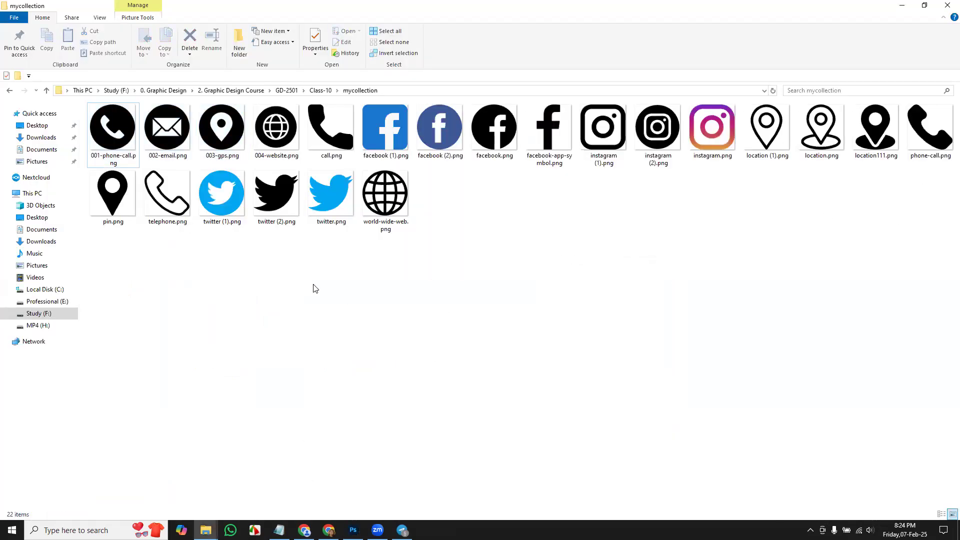
Bring 001-phone-call.png, 002-email.png and 003-gps.png from the folder into the business card document in Photoshop.
left_click(111, 128)
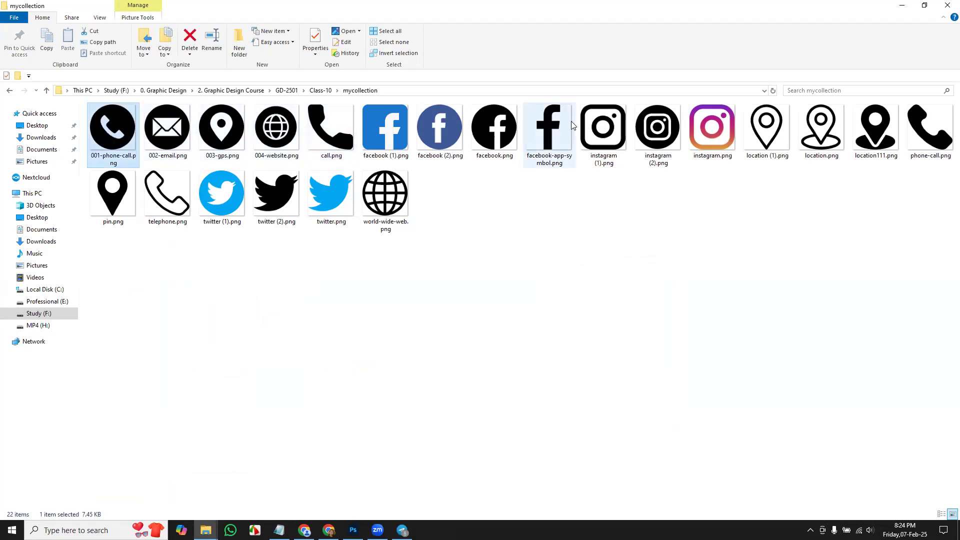
mouse_move(762, 130)
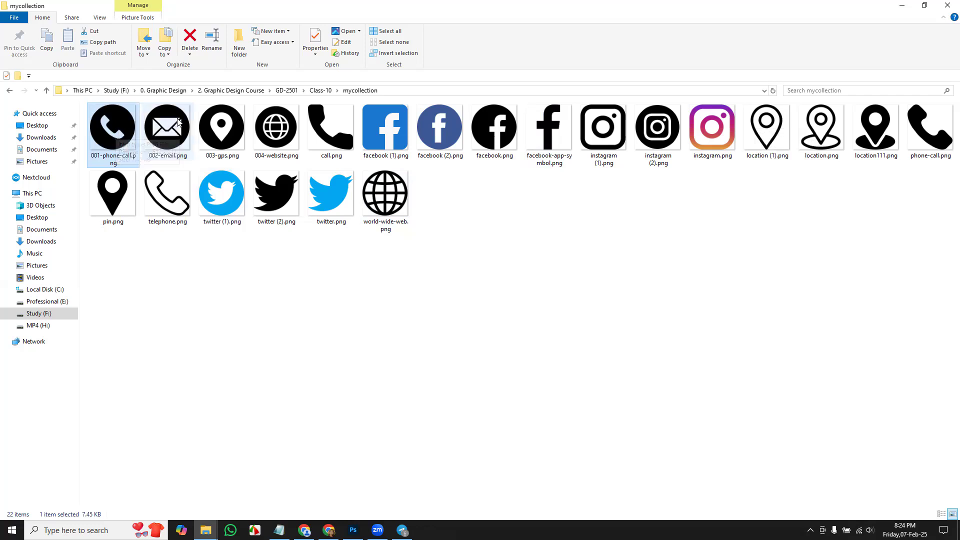
left_click(228, 130, "shift")
left_click_drag(228, 130, 405, 254)
left_click(352, 531)
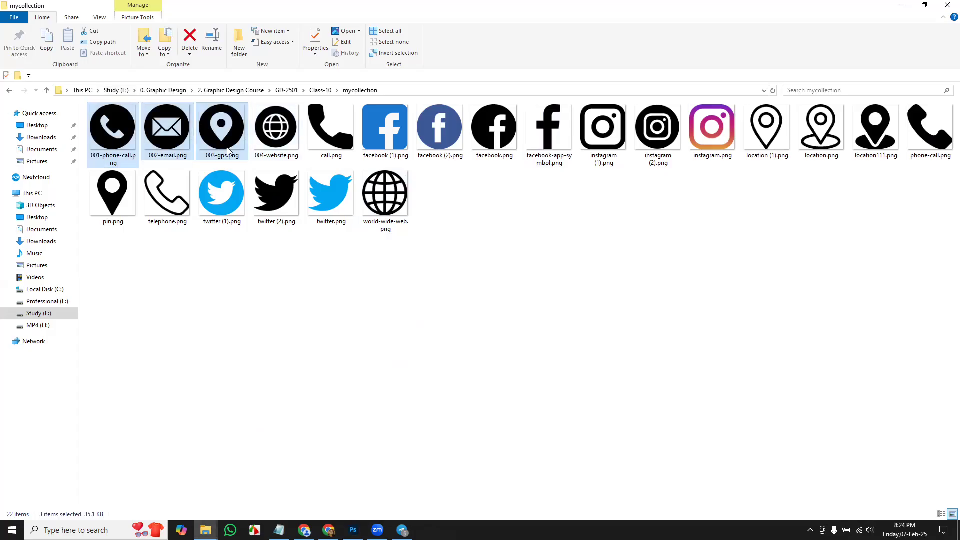
left_click(353, 530)
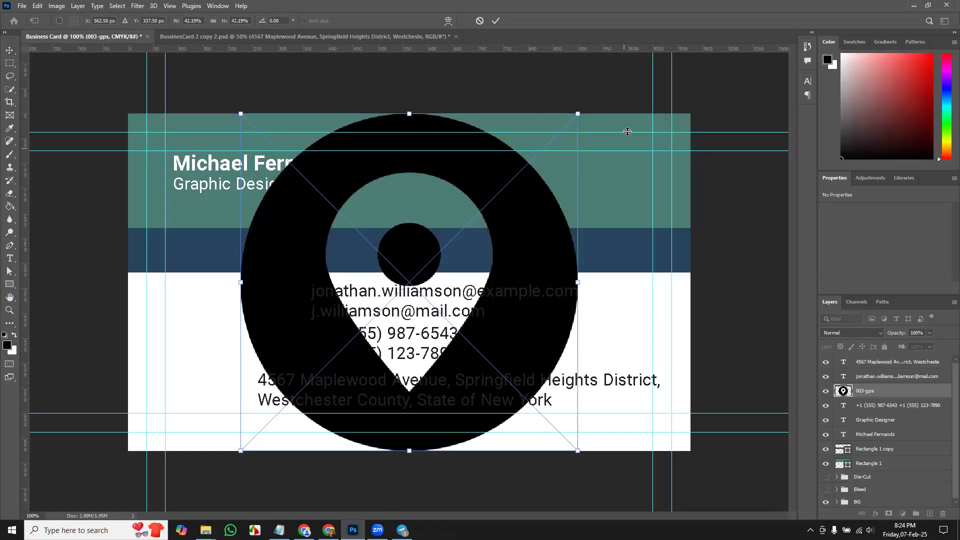
Scale down the GPS icon while placing it, and place the phone and email icons at their full fitted size.
left_click_drag(578, 113, 448, 289)
key("Return")
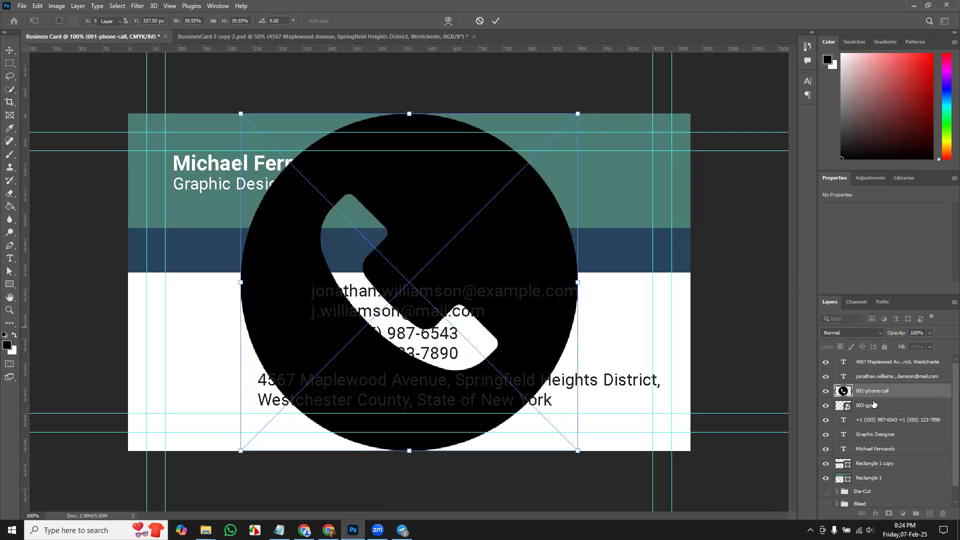
key("Return")
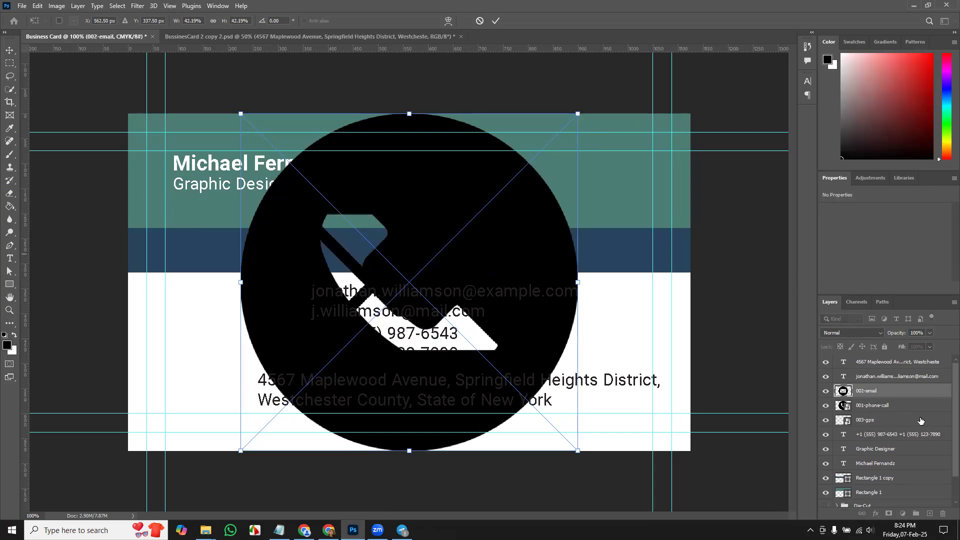
key("Return")
Delete the three placed icon layers for email, phone and GPS.
key("Delete")
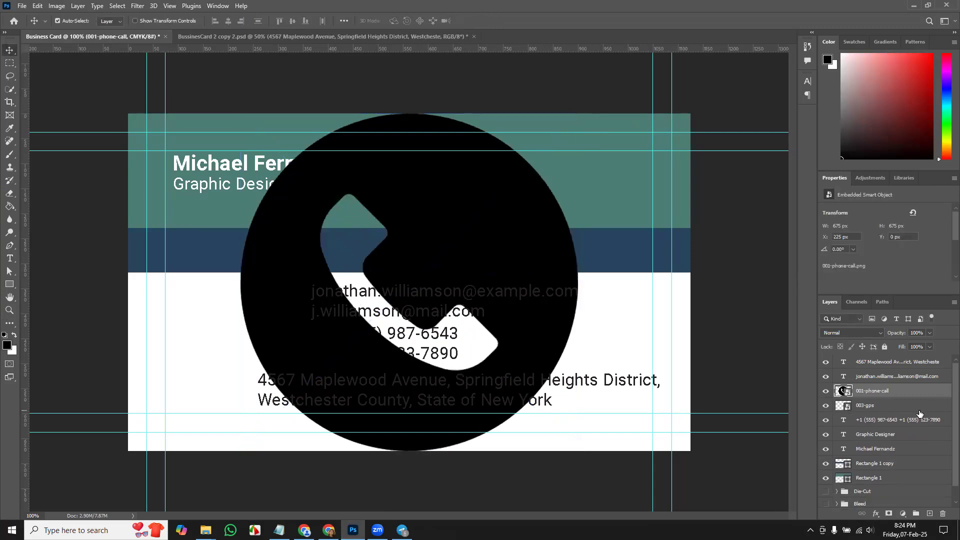
key("Delete")
key("Delete")
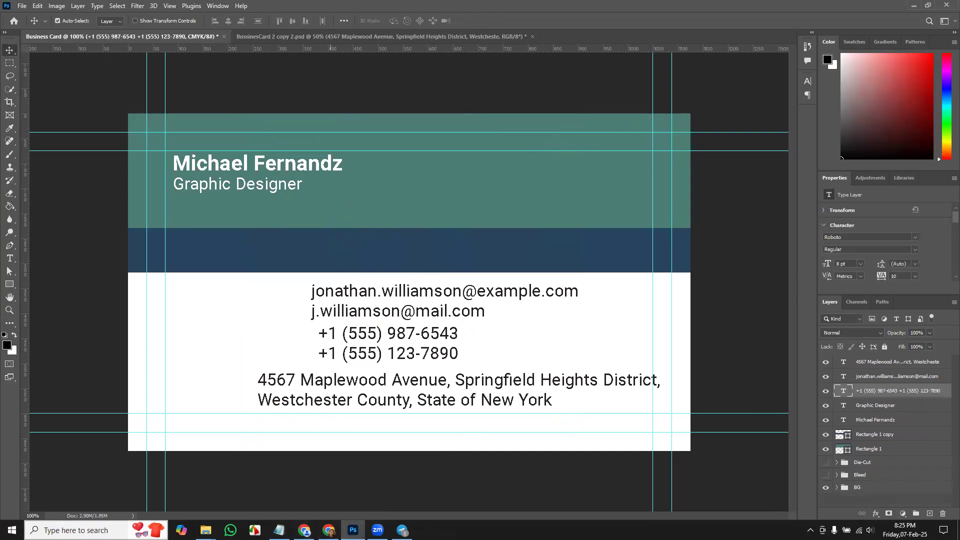
Place the phone, email and GPS icon files from mycollection into the business card again, all at their full fitted size.
mouse_move(205, 530)
left_click(320, 492)
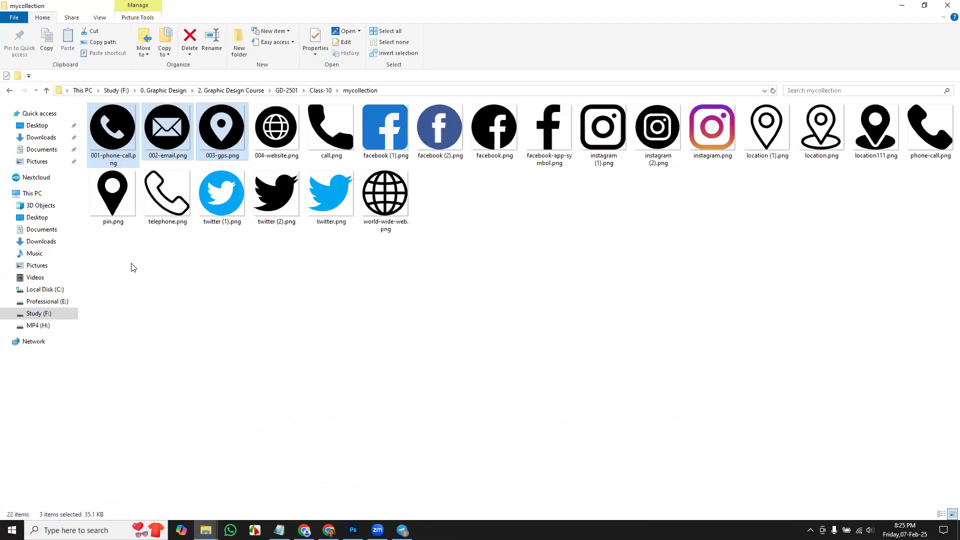
left_click_drag(113, 129, 387, 278)
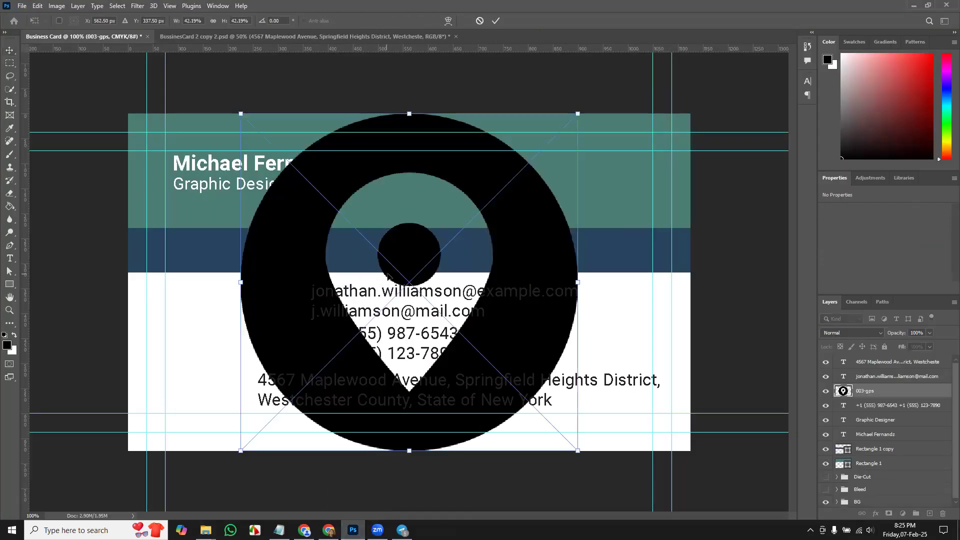
key("Return")
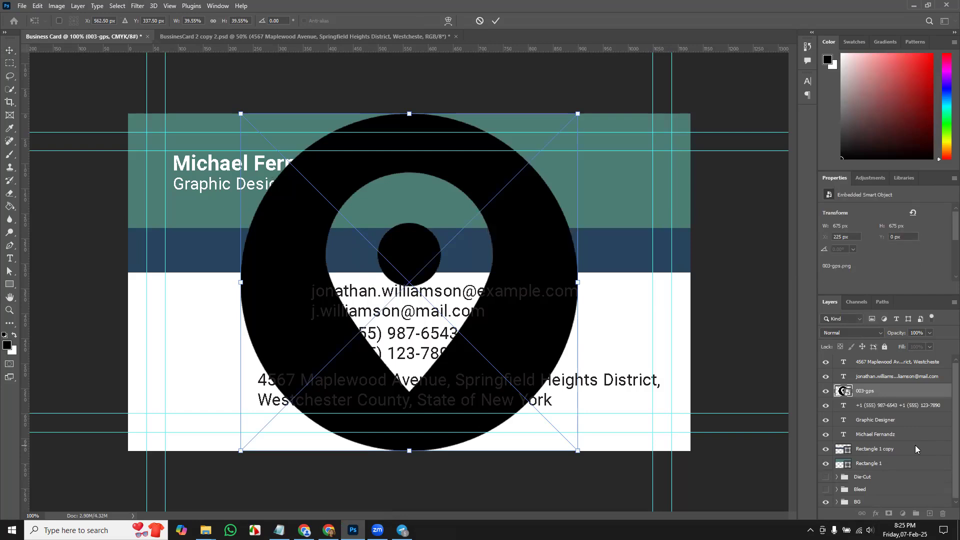
key("Return")
key("Return")
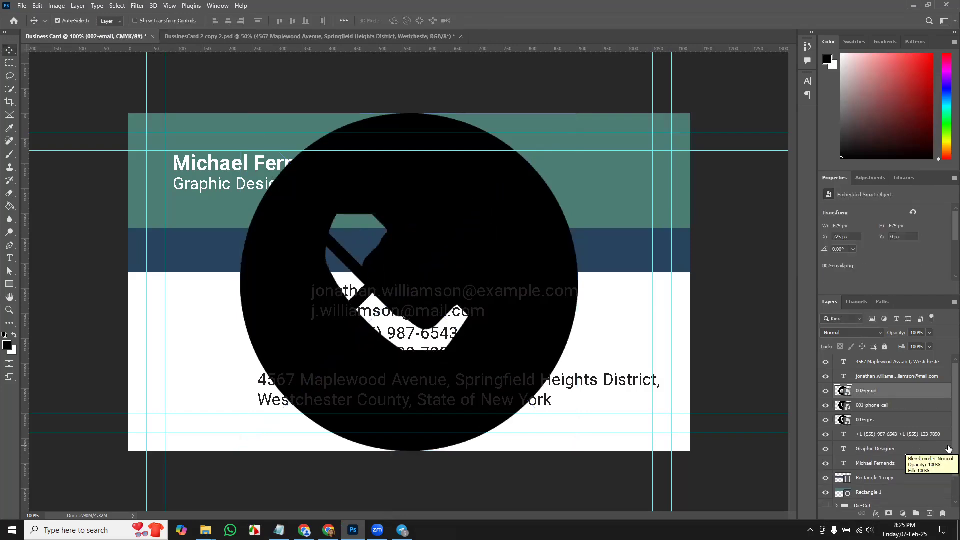
Scale the three icon layers together to about 75 px and position them in the card's white area beside the email text.
left_click(896, 421, "shift")
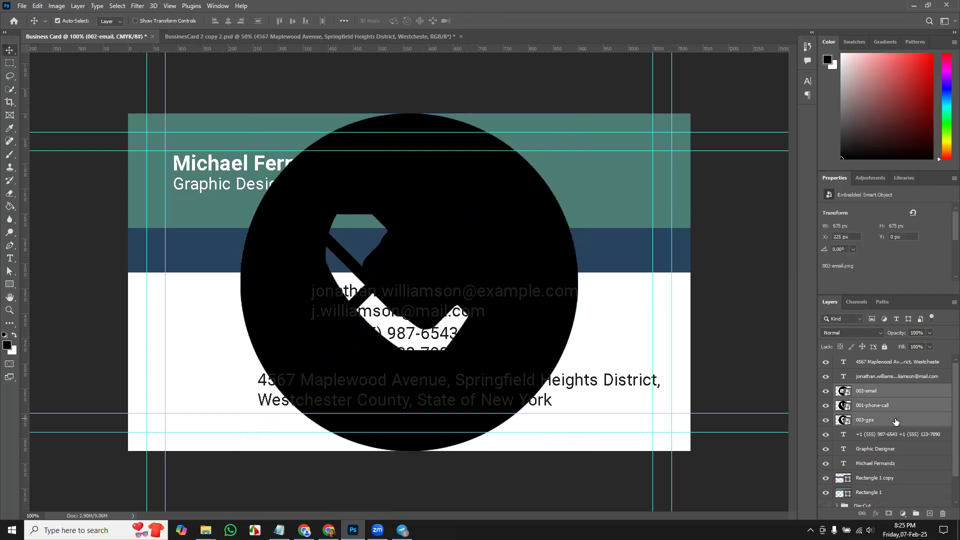
key("ctrl+t")
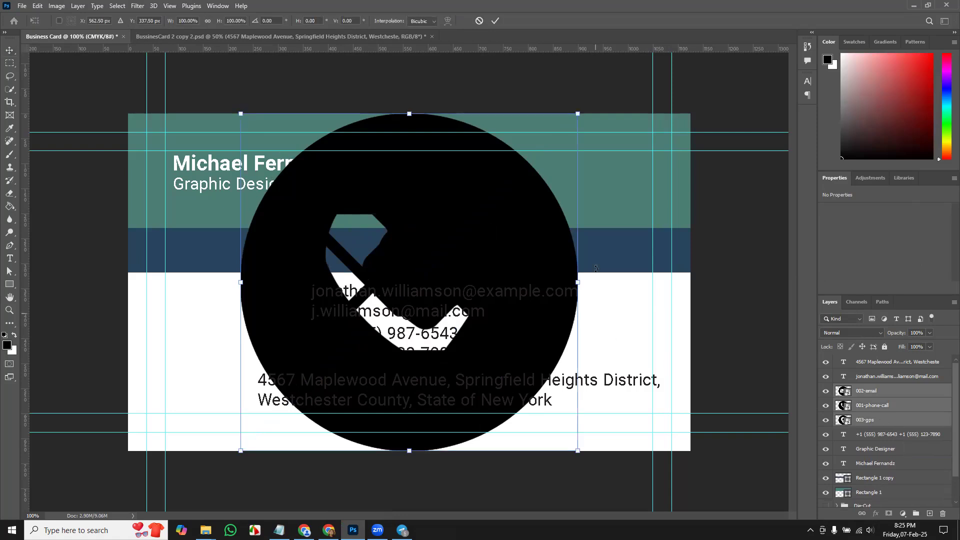
left_click_drag(579, 109, 211, 301)
key("Return")
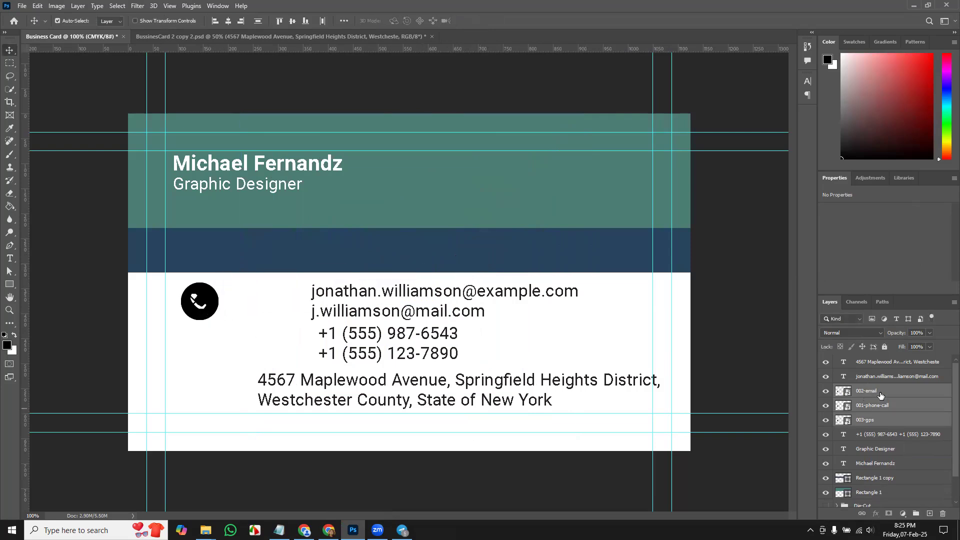
Try to move the GPS icon up onto the blue band with Auto-Select on, undoing each move.
left_click(866, 423)
left_click_drag(217, 302, 204, 245)
left_click(64, 20)
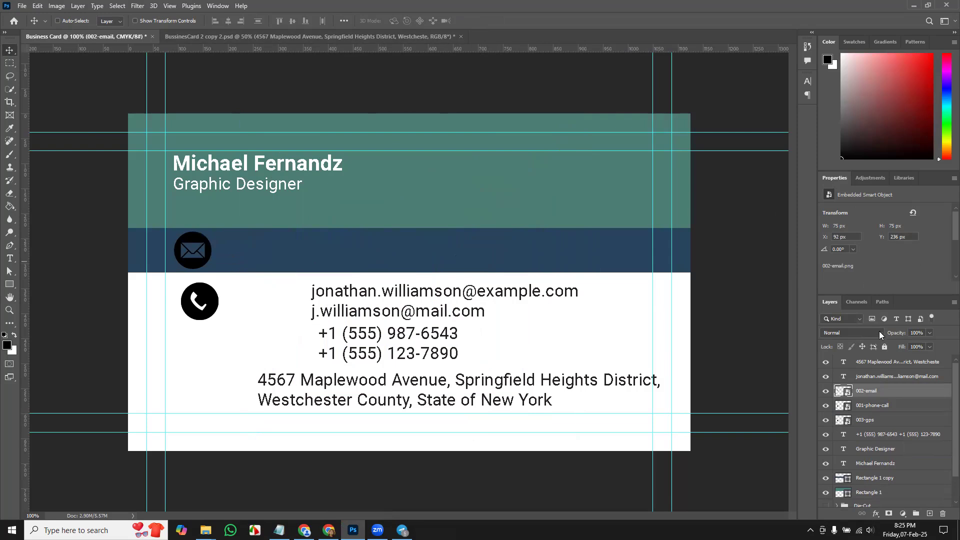
key("ctrl+z")
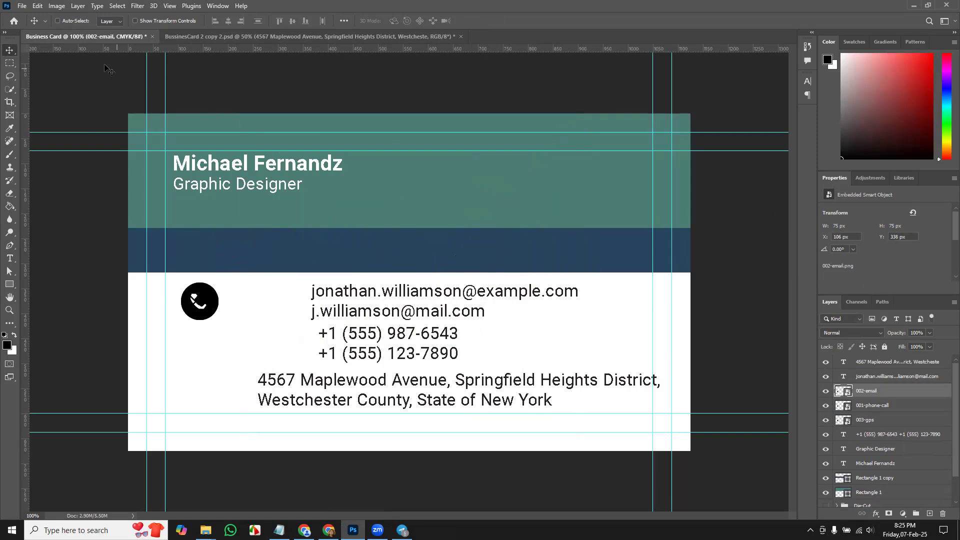
left_click(64, 20)
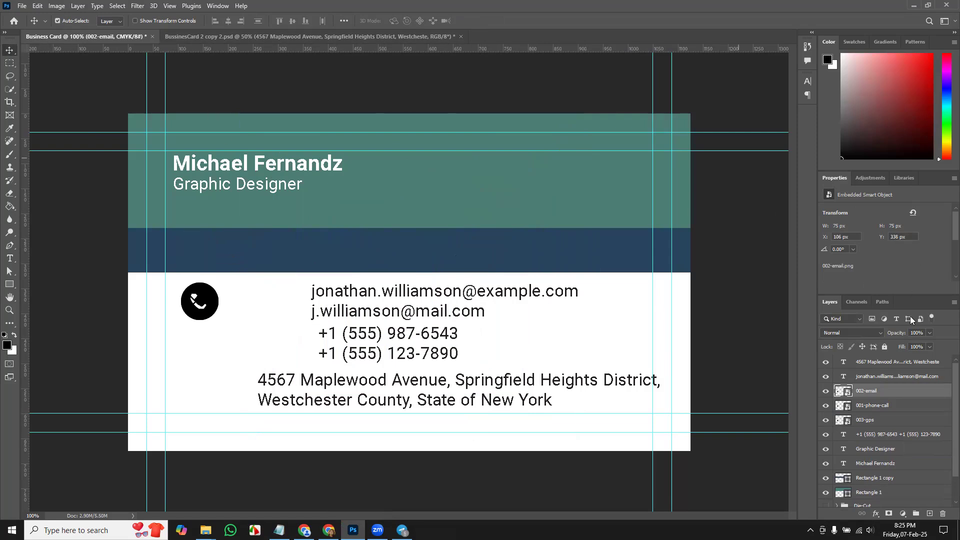
left_click(873, 423)
left_click_drag(195, 294, 194, 243)
key("ctrl+z")
Turn off Auto-Select, test moving the GPS icon up onto the blue band, and undo the move.
left_click(66, 22)
left_click(866, 421)
left_click_drag(196, 268, 198, 216)
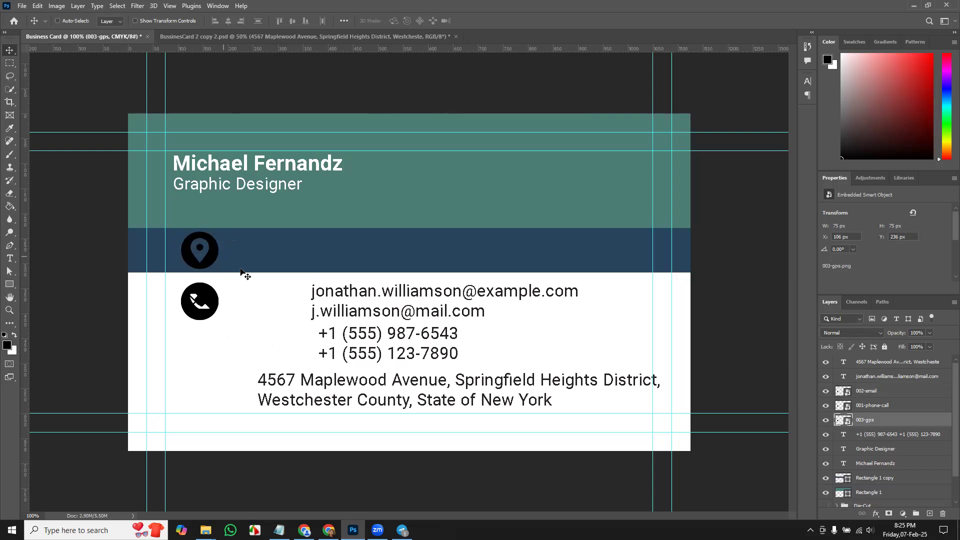
key("ctrl+z")
key("ctrl+t")
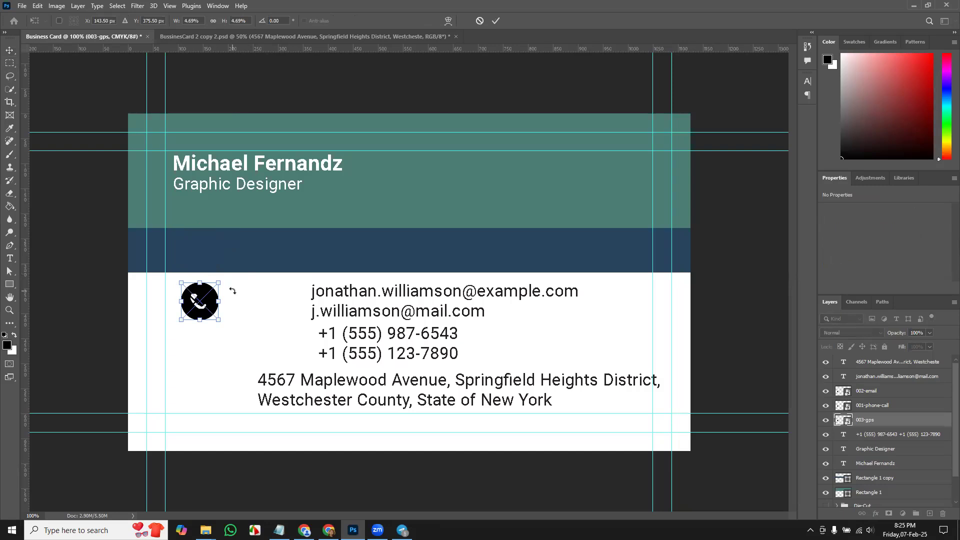
left_click_drag(216, 284, 212, 294)
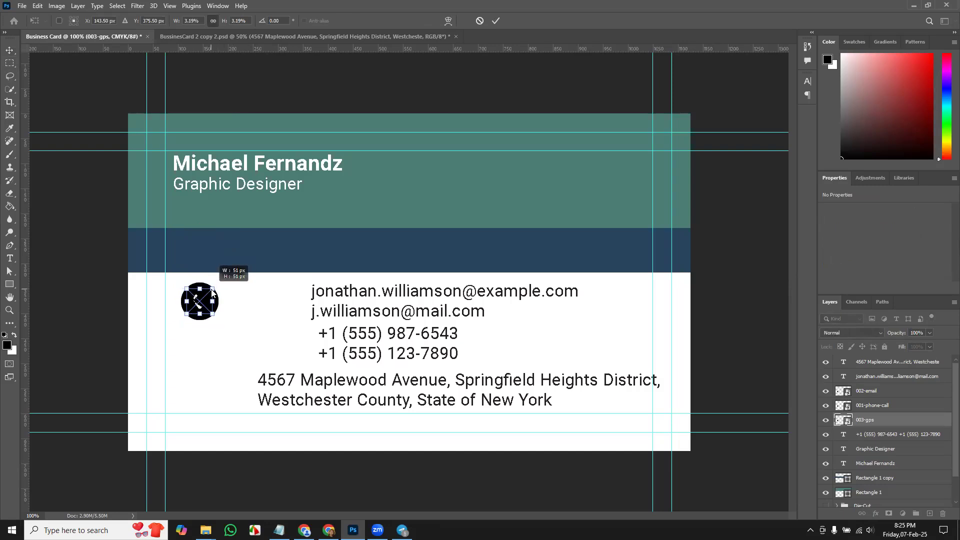
key("Return")
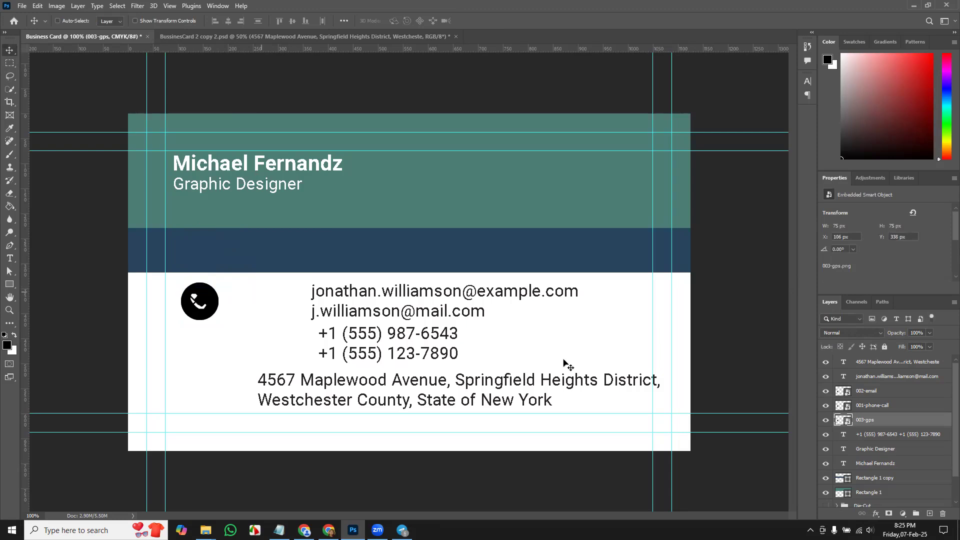
Scale the email, phone and GPS icon layers together down to about 58 px.
left_click(885, 392, "shift")
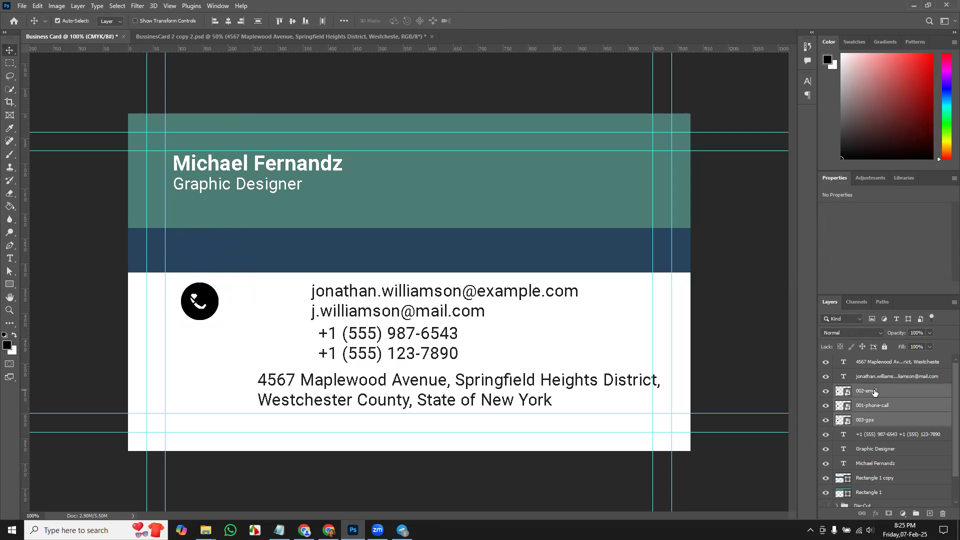
key("ctrl+t")
left_click_drag(219, 283, 216, 285)
key("Return")
Spread the stacked icons vertically by moving the GPS icon up onto the blue band and the email icon below the phone icon.
left_click(867, 424)
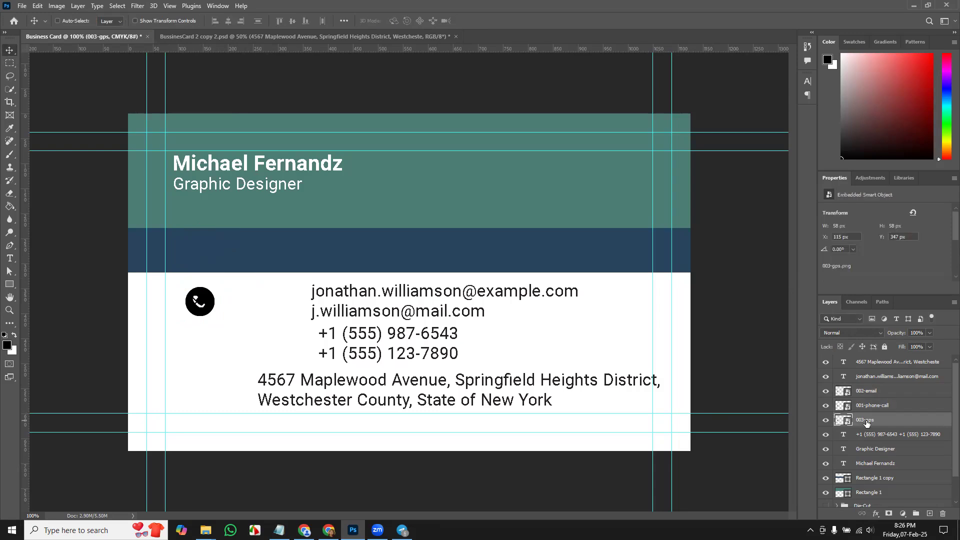
left_click_drag(205, 298, 205, 248)
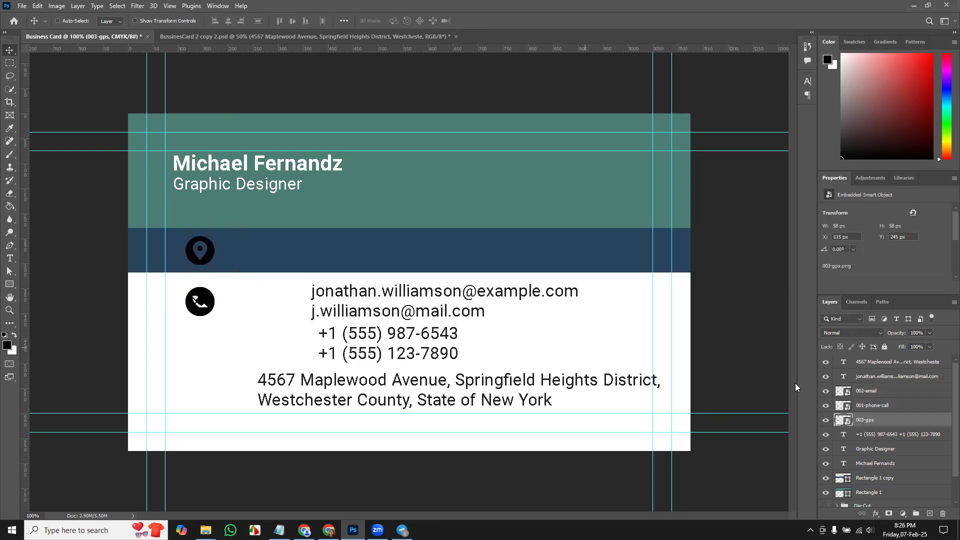
left_click(884, 395)
left_click_drag(194, 313, 194, 359)
left_click(22, 6)
left_click(22, 5)
left_click(22, 5)
left_click(26, 26)
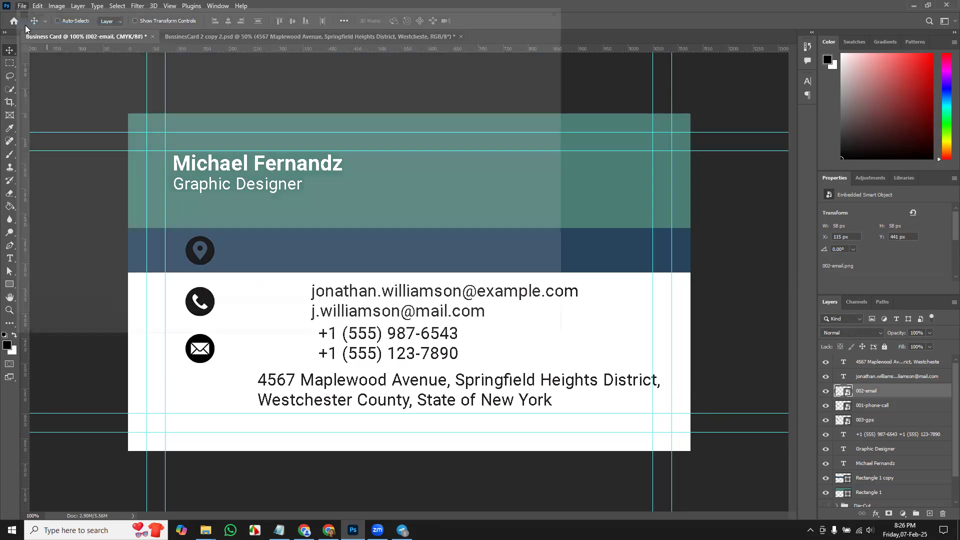
left_click(543, 328)
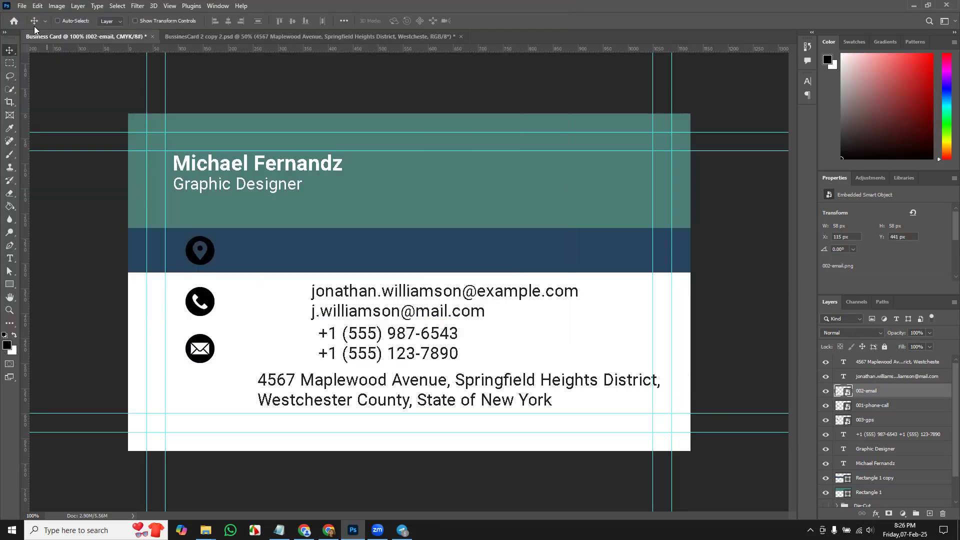
Place apple.png from the Downloads folder as an embedded object on the card and delete its layer again.
left_click(22, 6)
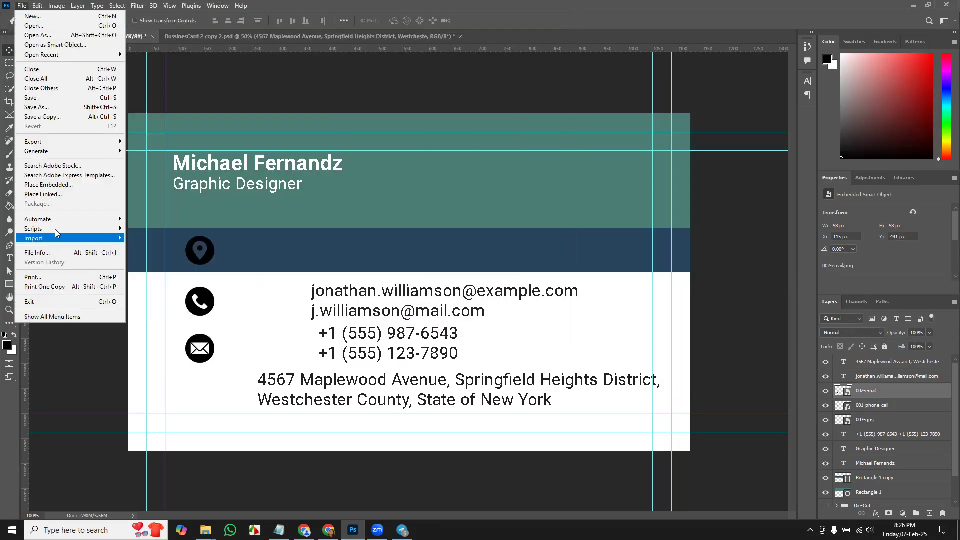
left_click(71, 185)
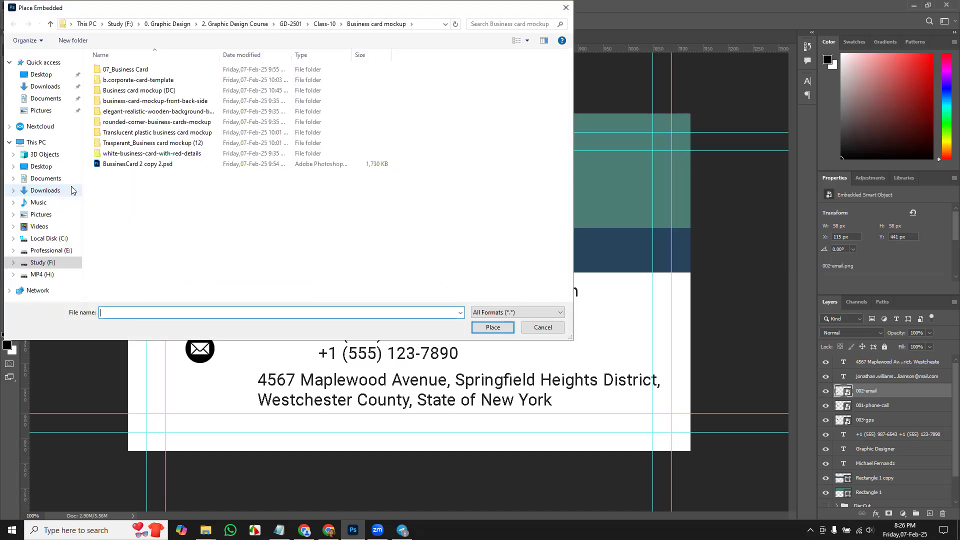
left_click(45, 87)
double_click(179, 96)
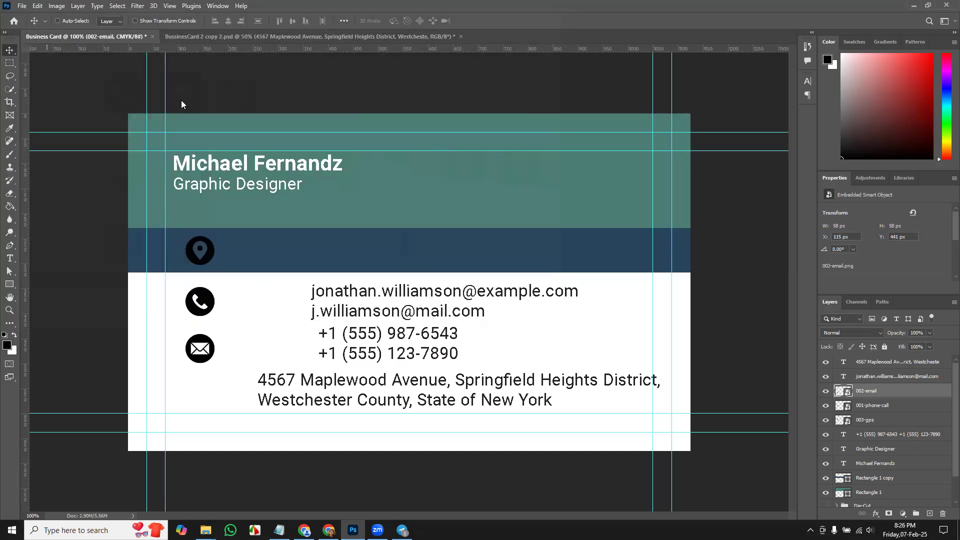
key("Return")
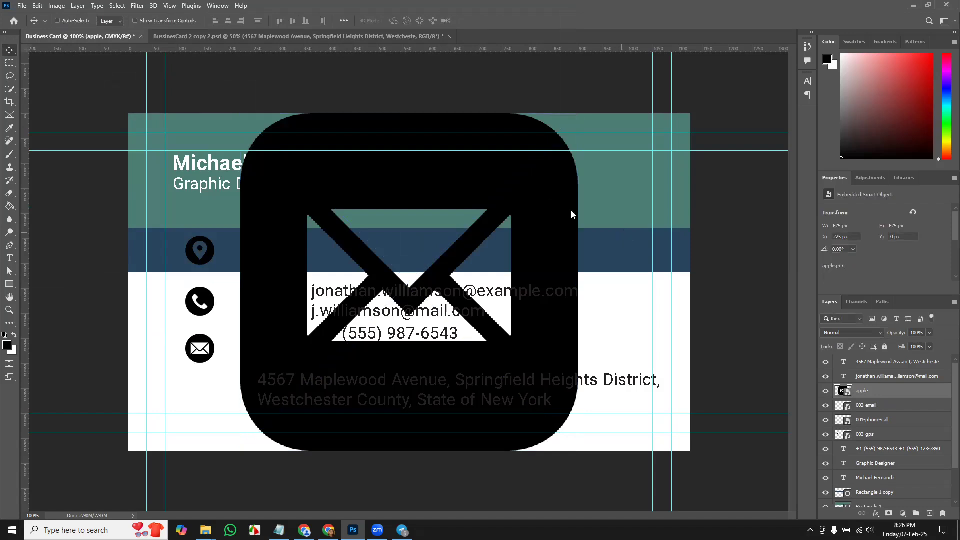
key("Delete")
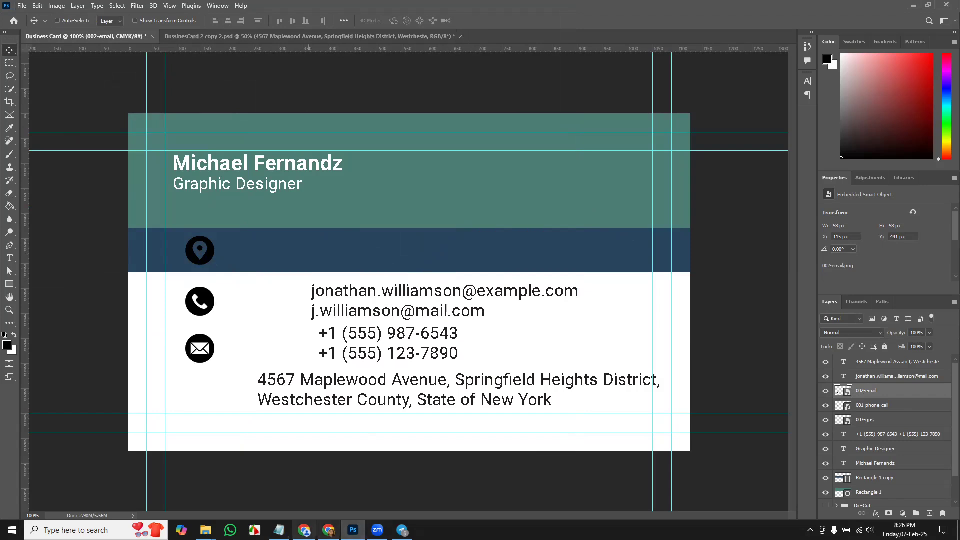
Switch to the mycollection folder in File Explorer and place facebook.png and 004-website.png on the business card.
mouse_move(202, 529)
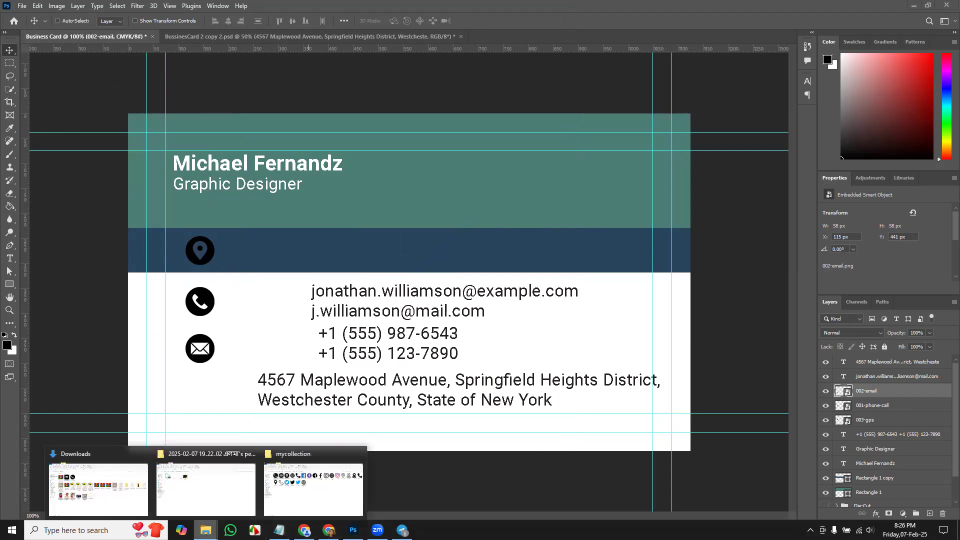
left_click(294, 498)
left_click(274, 144)
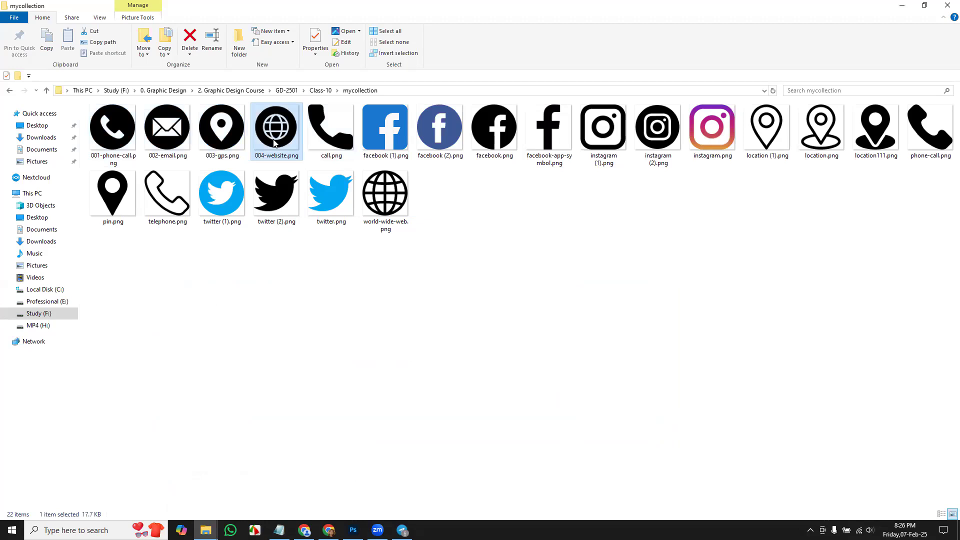
left_click(491, 131, "ctrl")
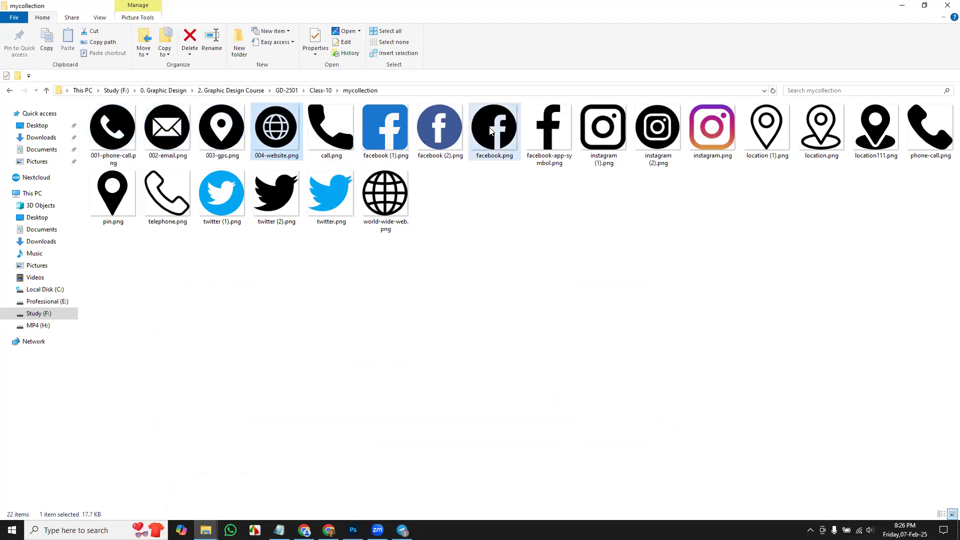
left_click_drag(492, 131, 444, 315)
key("Return")
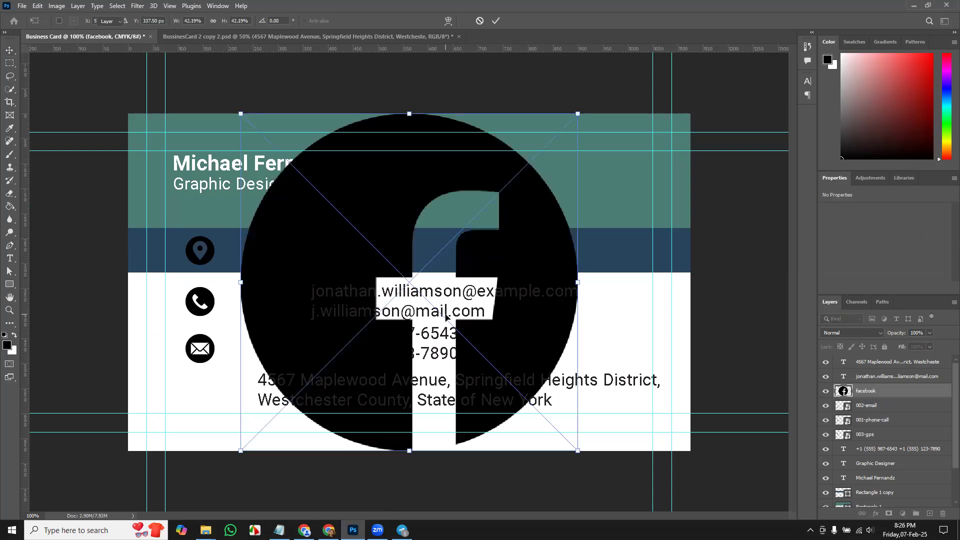
key("Return")
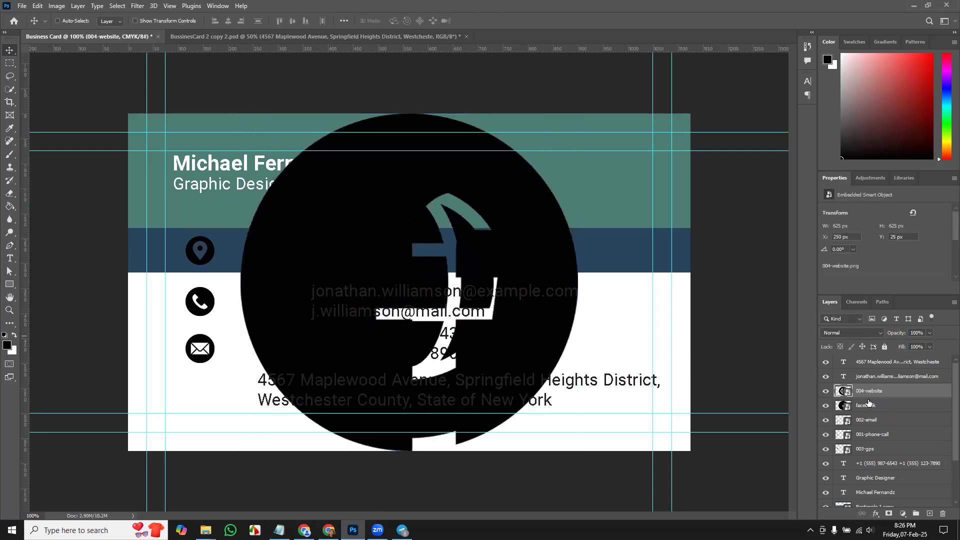
Scale the website icon to about 149 px and the Facebook icon to about 87 px, placing the Facebook icon on the green band.
key("ctrl+t")
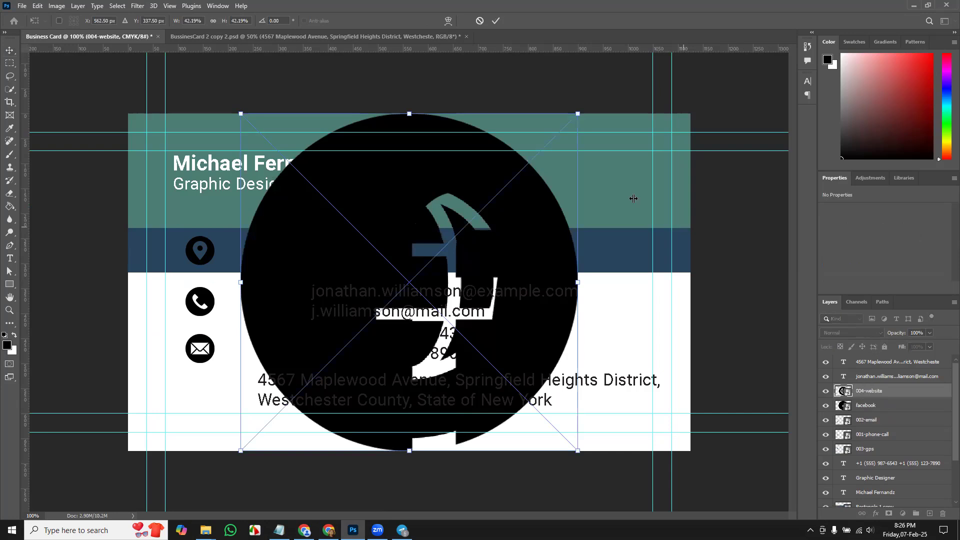
left_click_drag(553, 142, 440, 248)
key("Return")
left_click(884, 409)
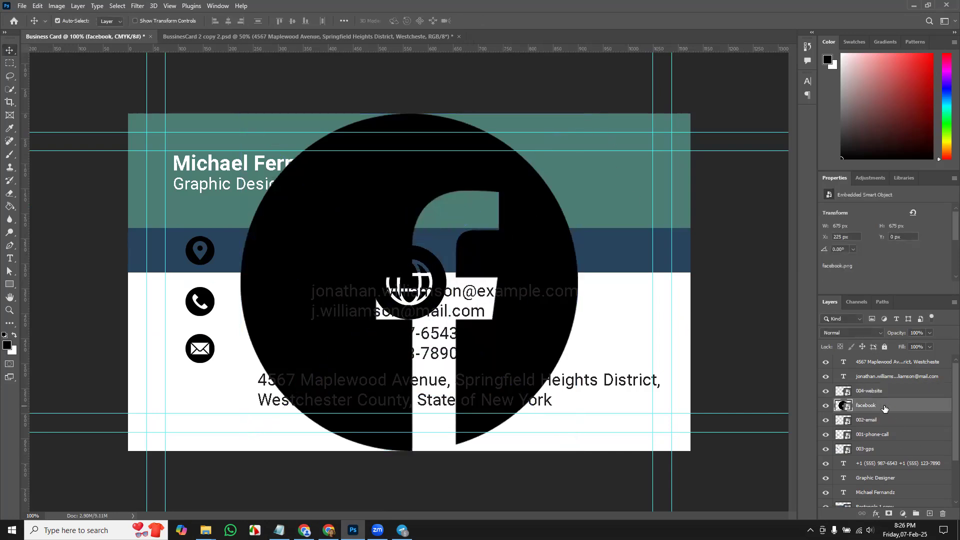
key("ctrl+t")
mouse_move(508, 176)
left_mouse_down()
mouse_move(435, 266)
mouse_move(512, 175)
left_mouse_up()
key("Return")
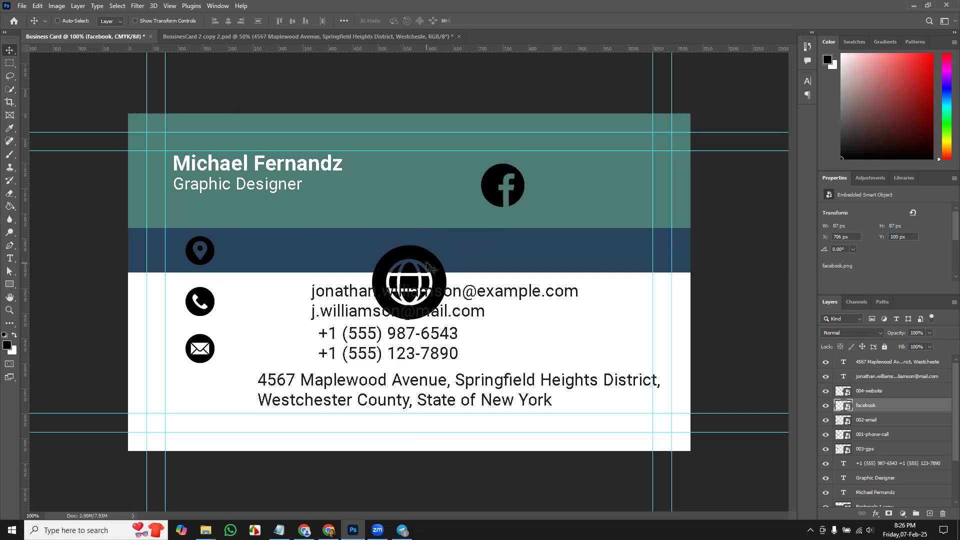
Move the website icon up beside the Facebook icon and add vertical guides at the Facebook icon's two side edges.
left_click(881, 395)
left_click_drag(424, 261, 442, 173)
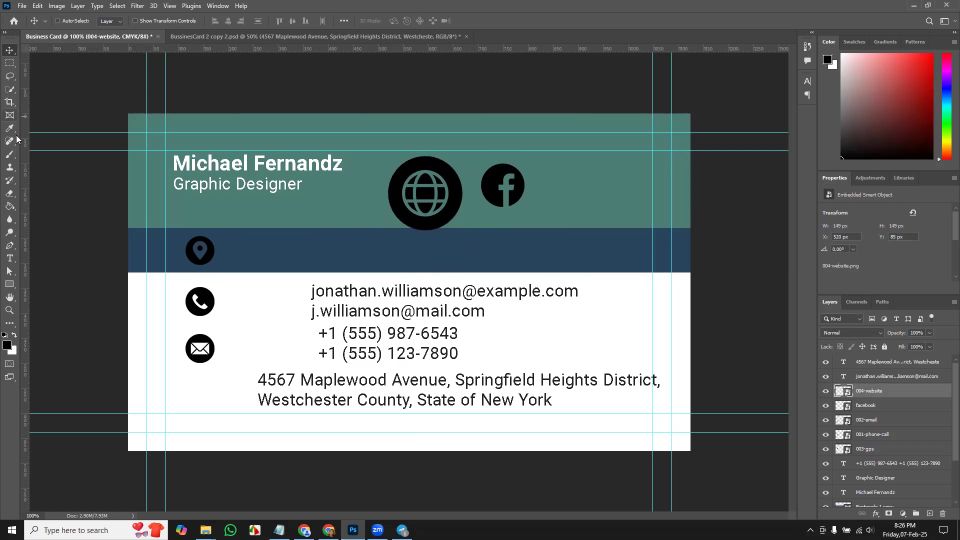
left_click_drag(25, 156, 481, 154)
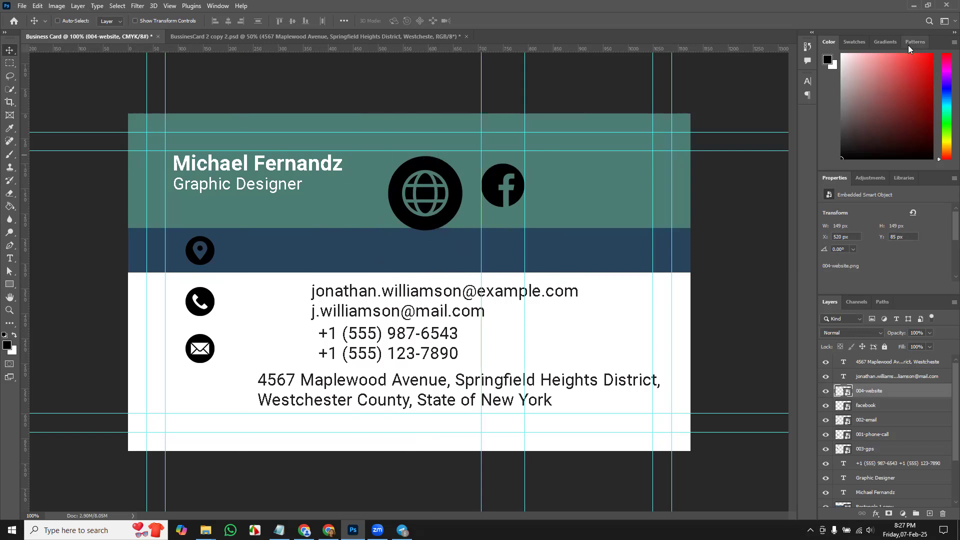
Move the website icon below the Facebook icon and scale it to about 87 px to fit between the two guides.
left_click_drag(430, 204, 507, 256)
key("ctrl+t")
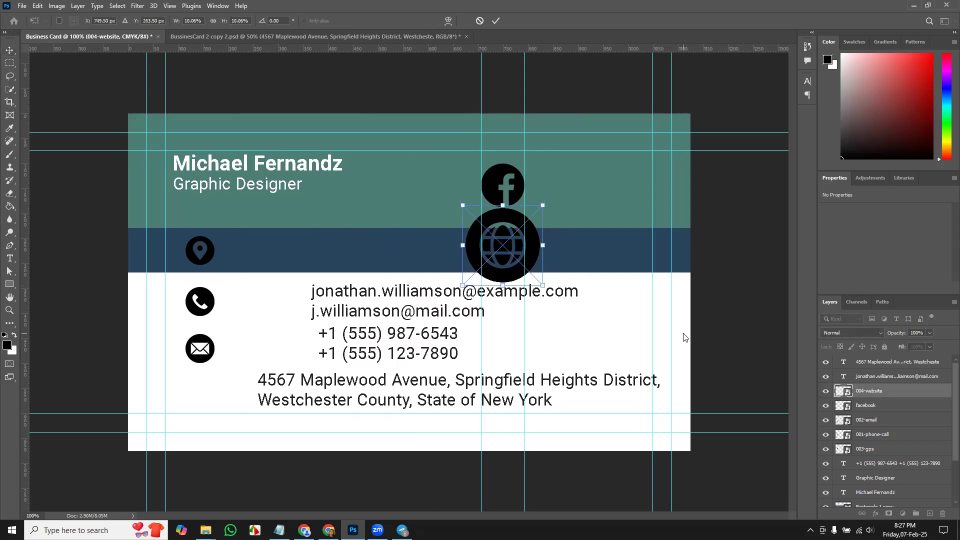
key("ctrl+plus")
key("ctrl+plus")
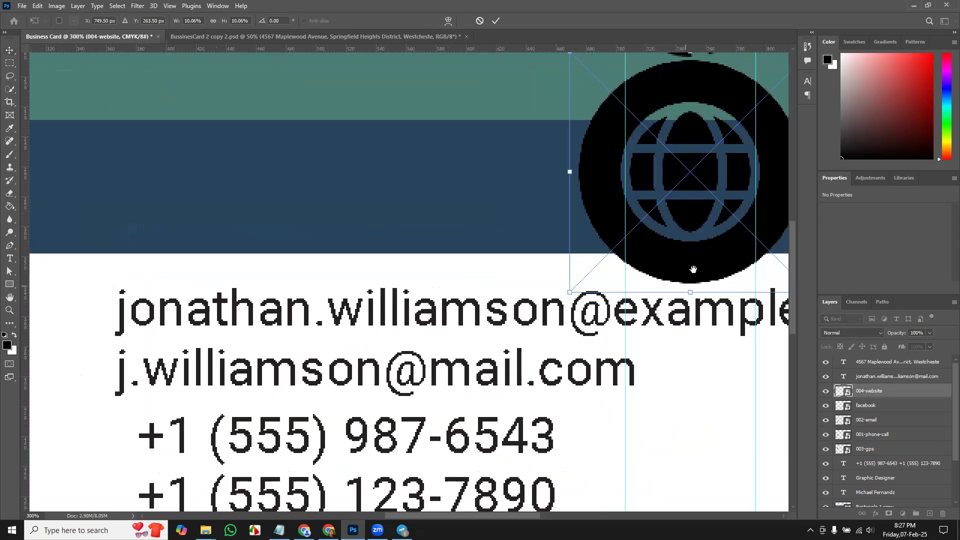
left_click_drag(743, 259, 546, 381)
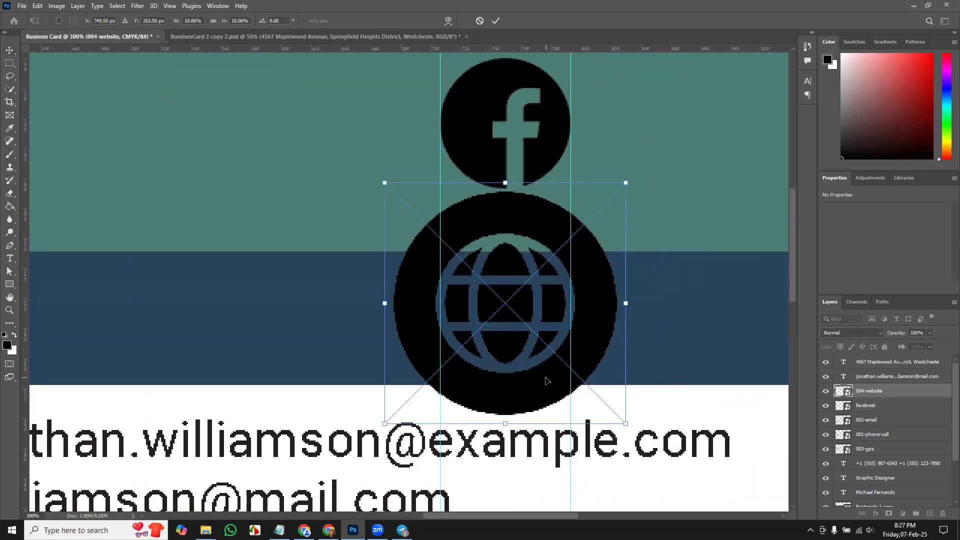
left_click_drag(625, 418, 578, 365)
key("Return")
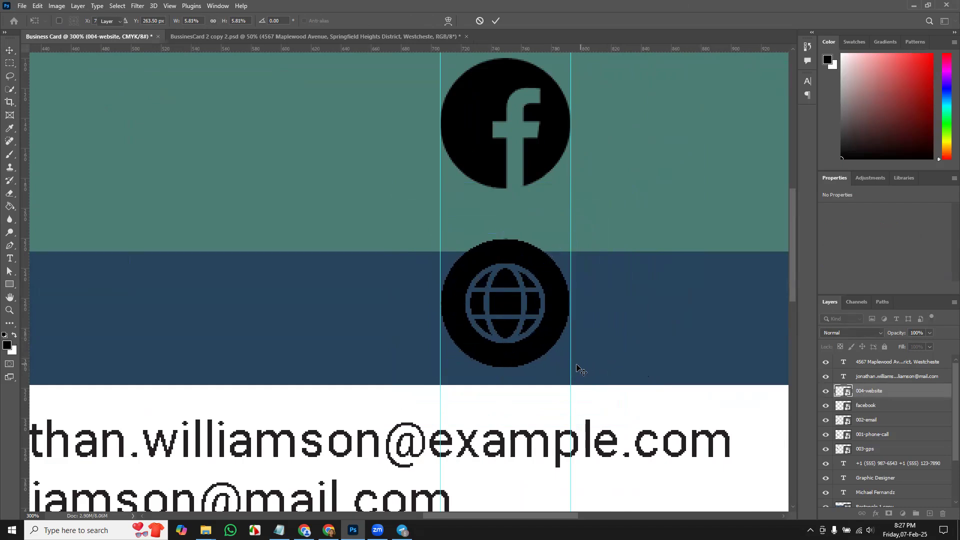
Move the website icon up about 29 px close under the Facebook icon and fine-tune its size to the guides.
left_click_drag(542, 326, 544, 281)
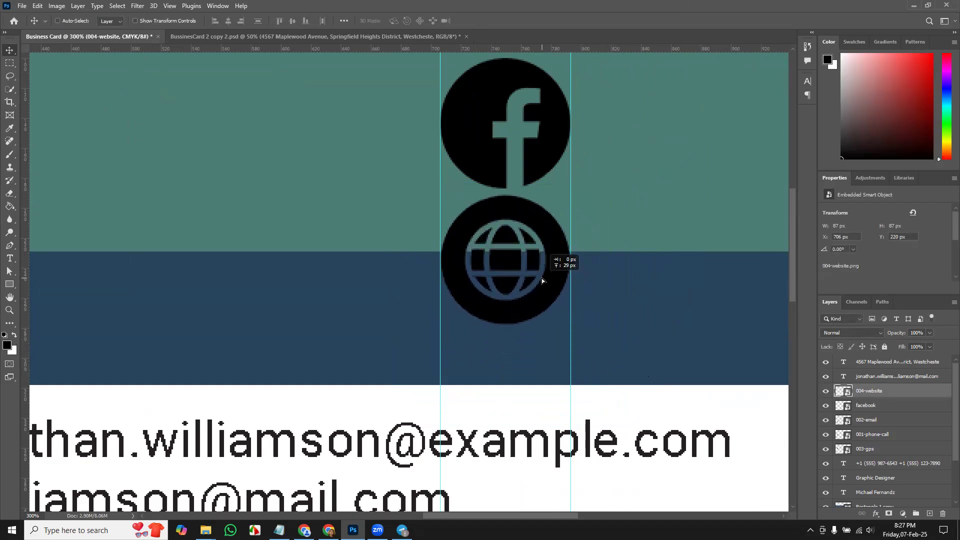
key("ctrl+t")
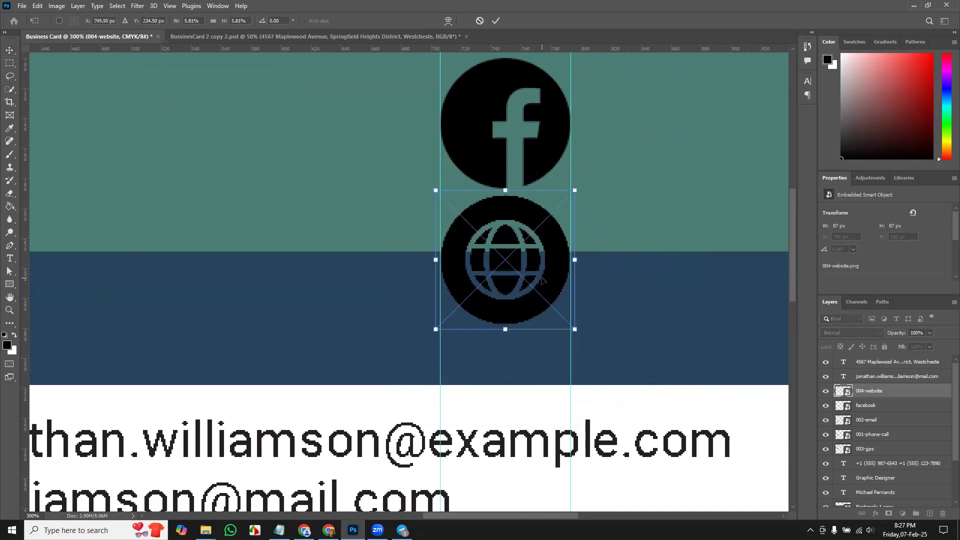
left_click_drag(575, 330, 577, 331)
key("Return")
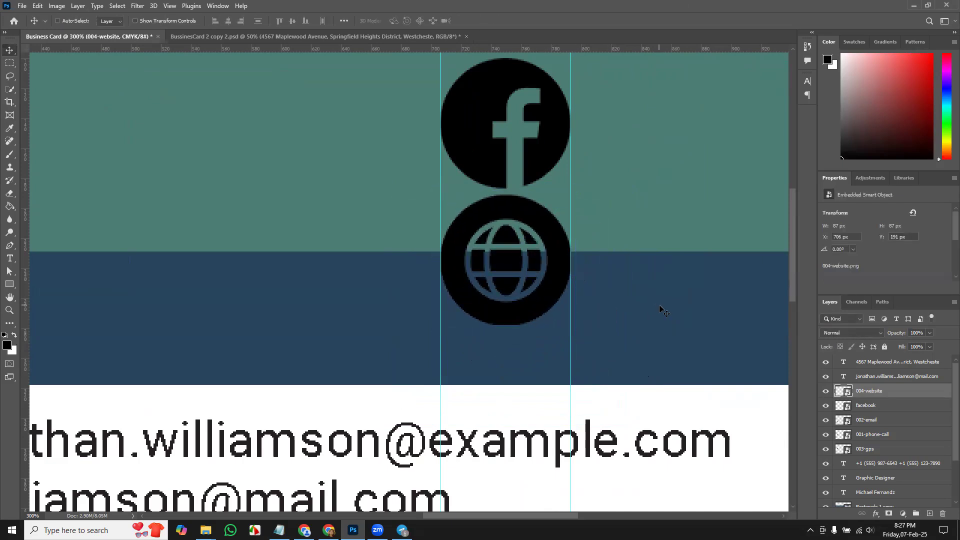
Delete the website and Facebook icon layers from the card.
key("ctrl+0")
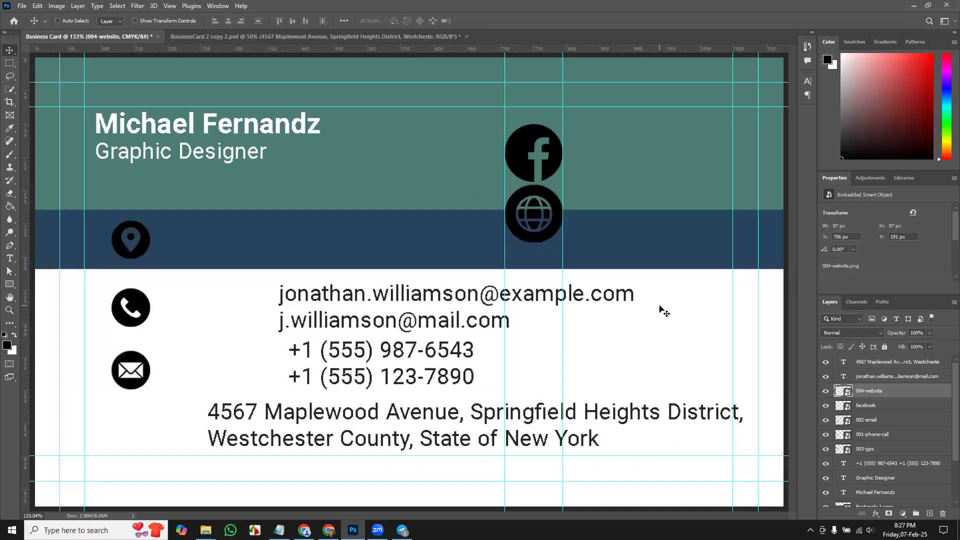
key("ctrl+minus")
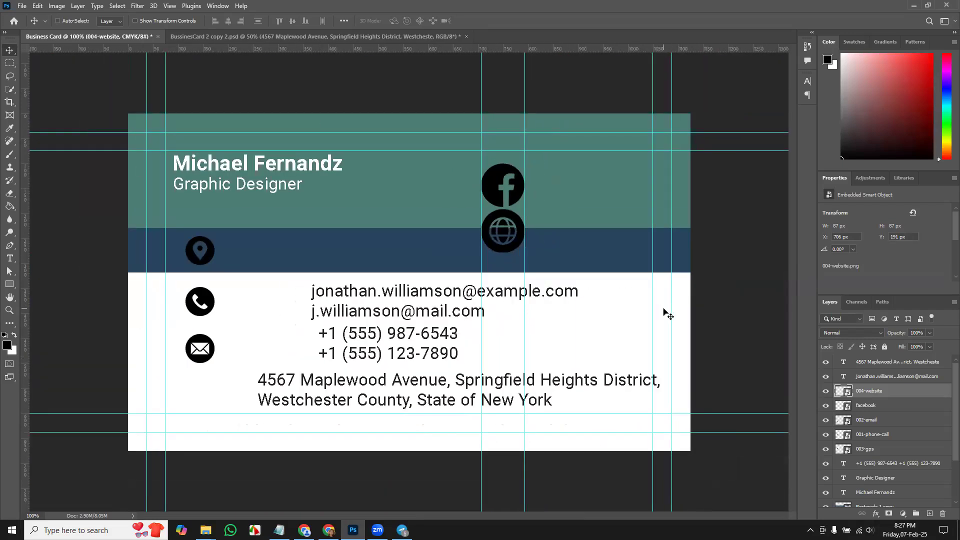
key("Delete")
key("Delete")
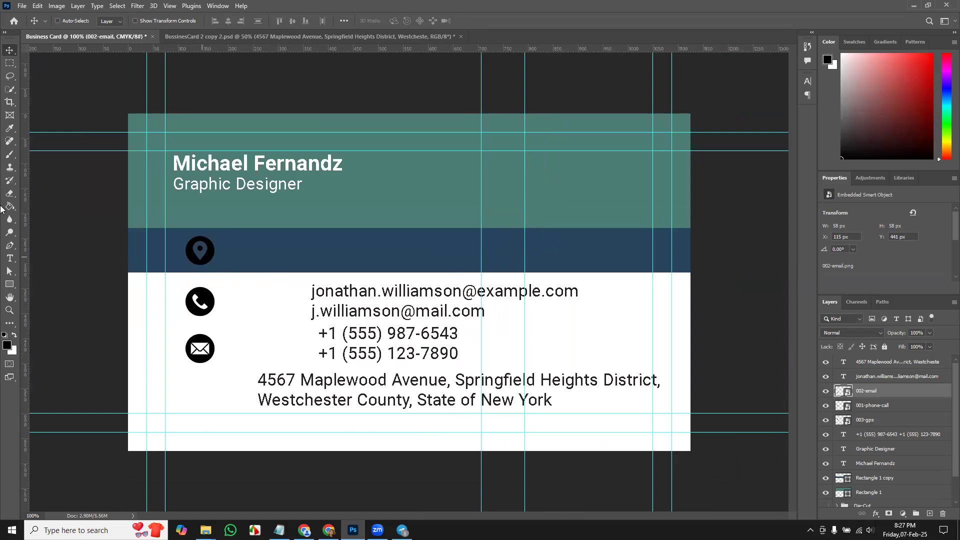
Apply a white (ffffff) Color Overlay with Normal blending at 100% opacity to the 003-gps icon layer, leaving Satin off.
left_click(889, 424)
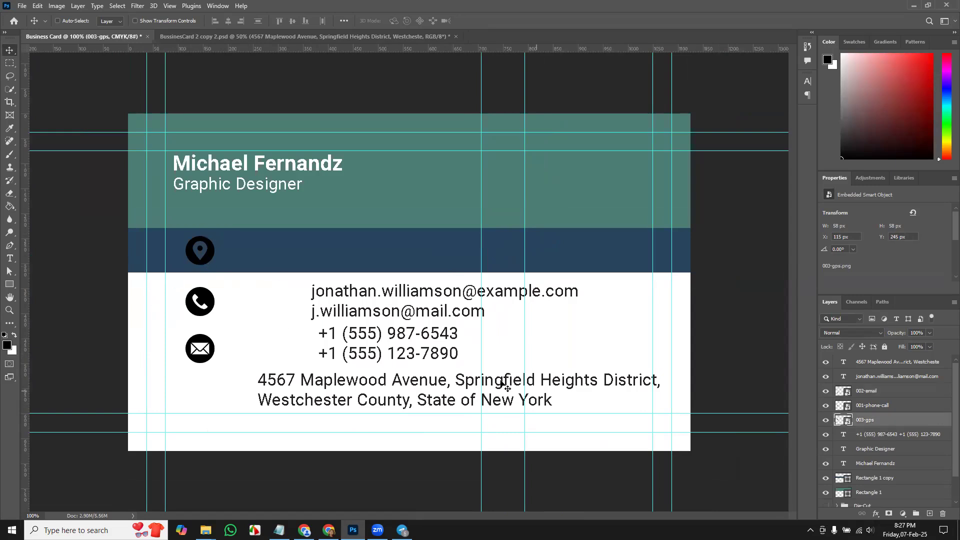
right_click(902, 424)
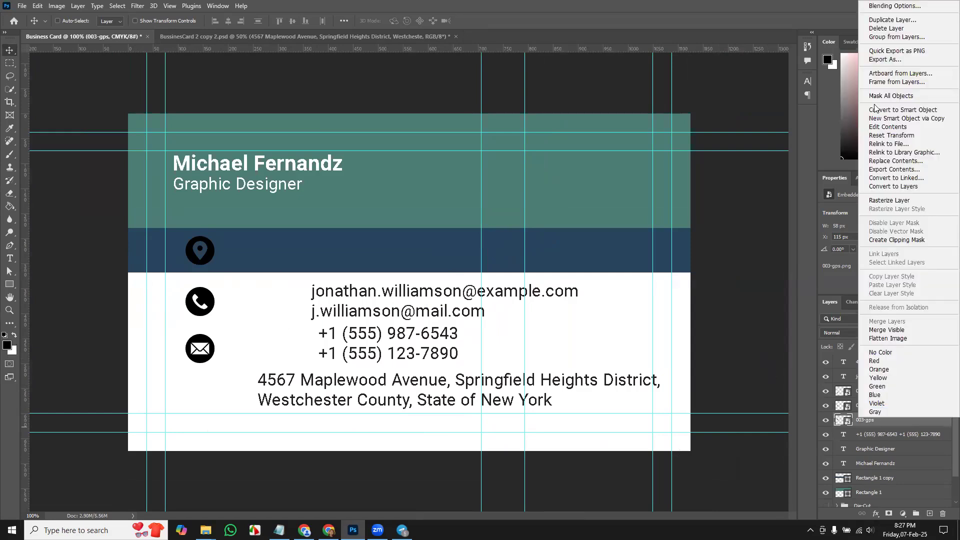
left_click(919, 7)
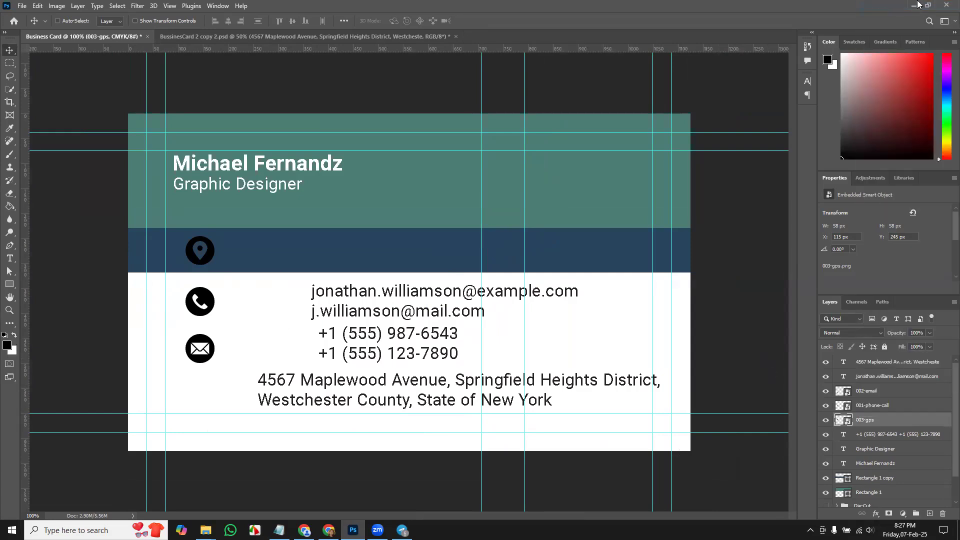
left_click(629, 219)
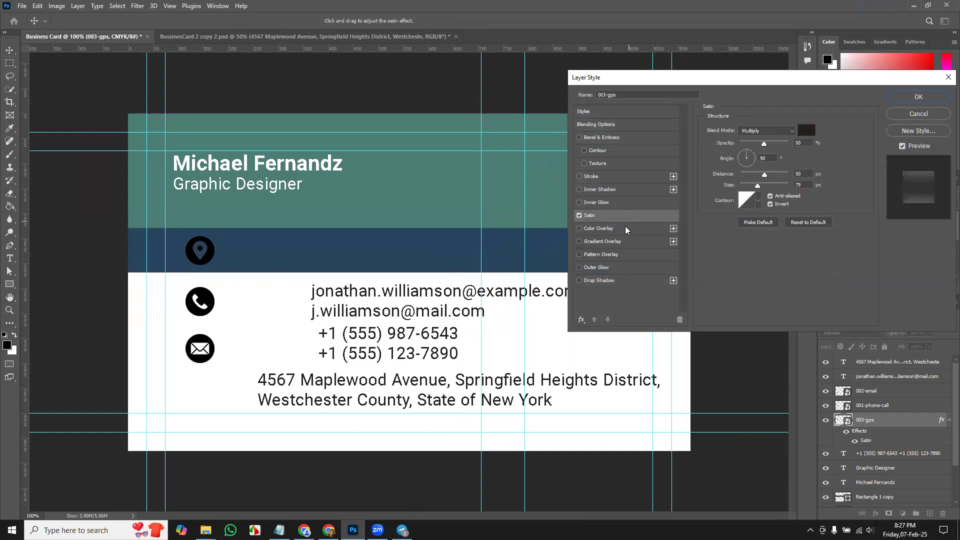
left_click(626, 228)
left_click(579, 216)
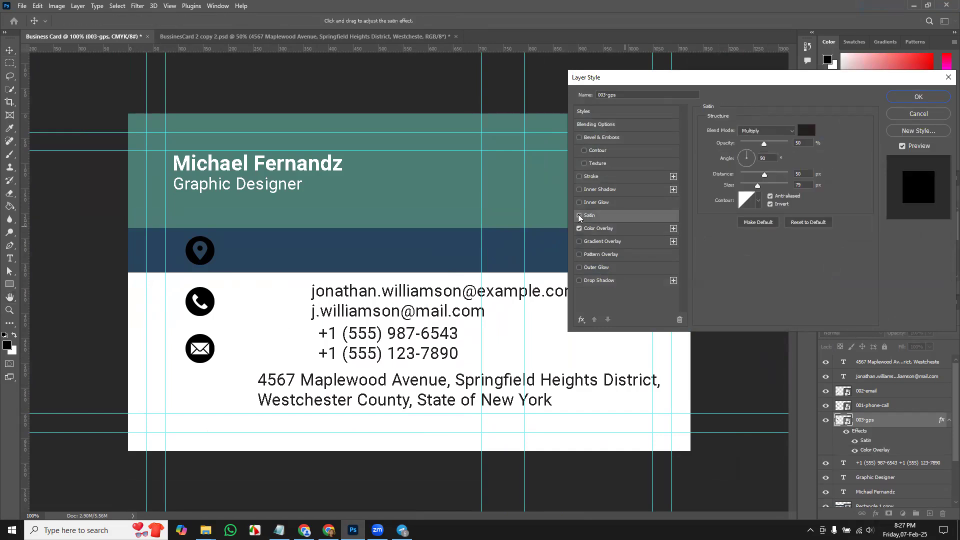
left_click(620, 229)
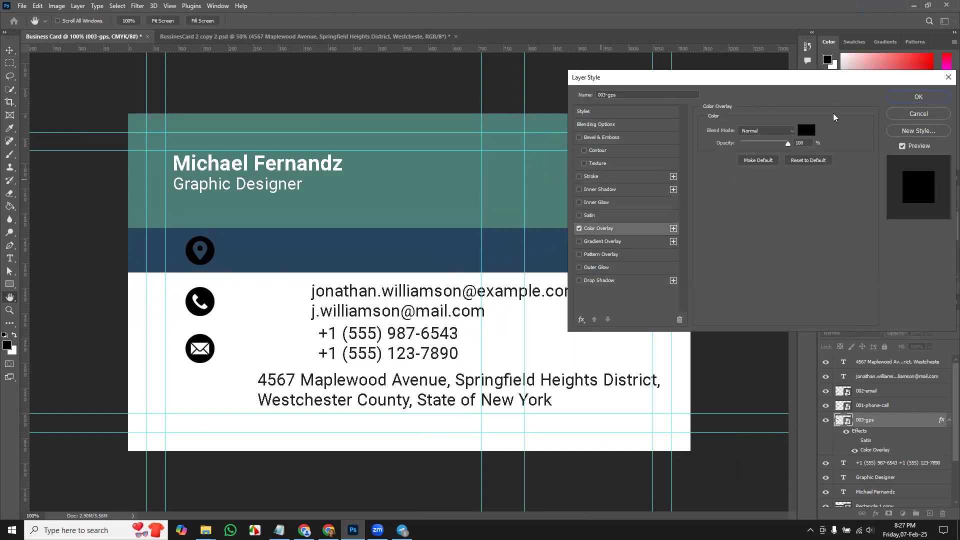
left_click(806, 131)
left_click_drag(648, 355, 601, 212)
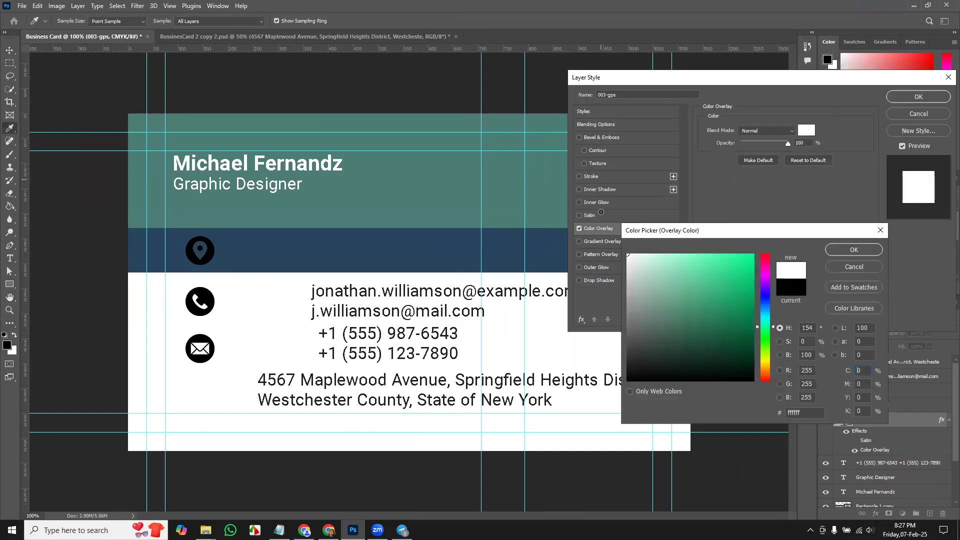
left_click(853, 250)
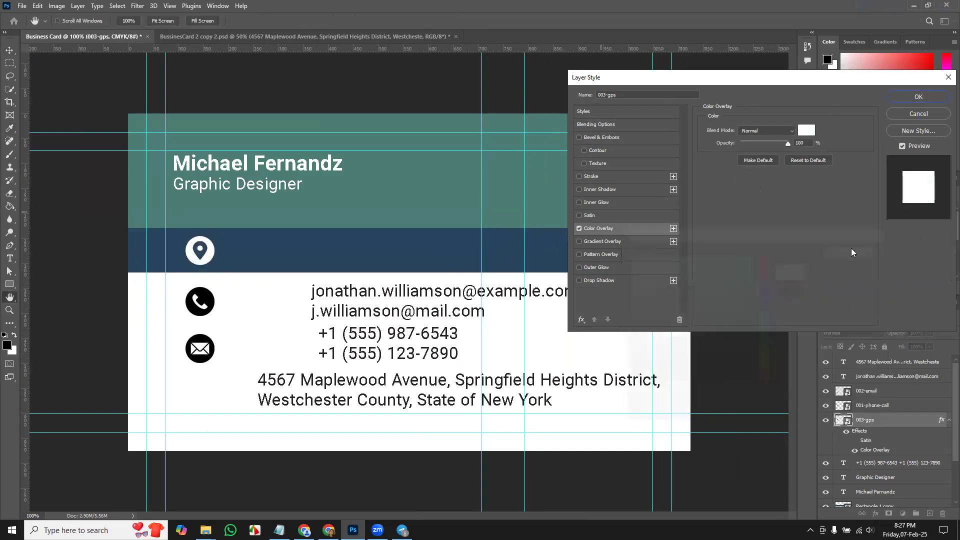
left_click(907, 96)
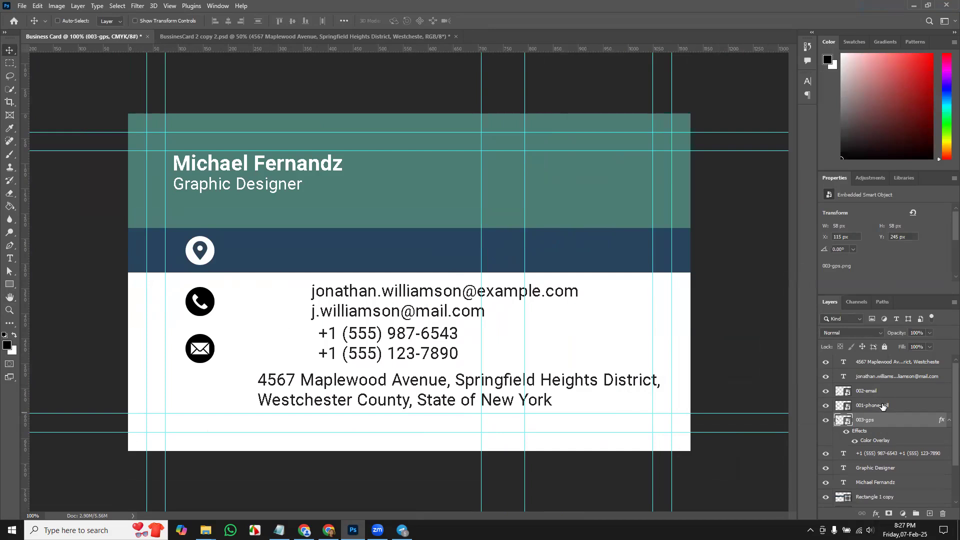
Apply a Color Overlay (27445d) sampled from the card's blue band to the 001-phone-call icon and copy the effect to 002-email.
left_click(915, 407)
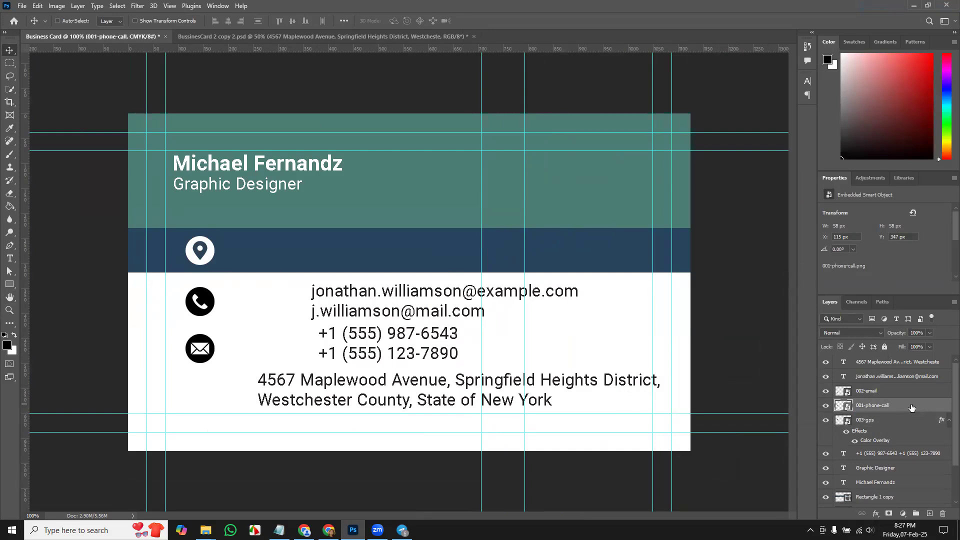
double_click(911, 407)
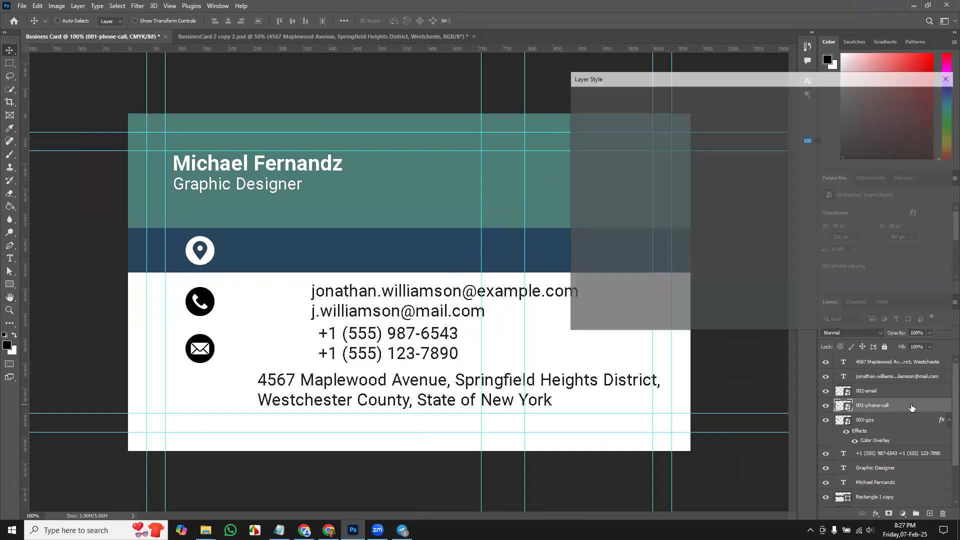
left_click(615, 229)
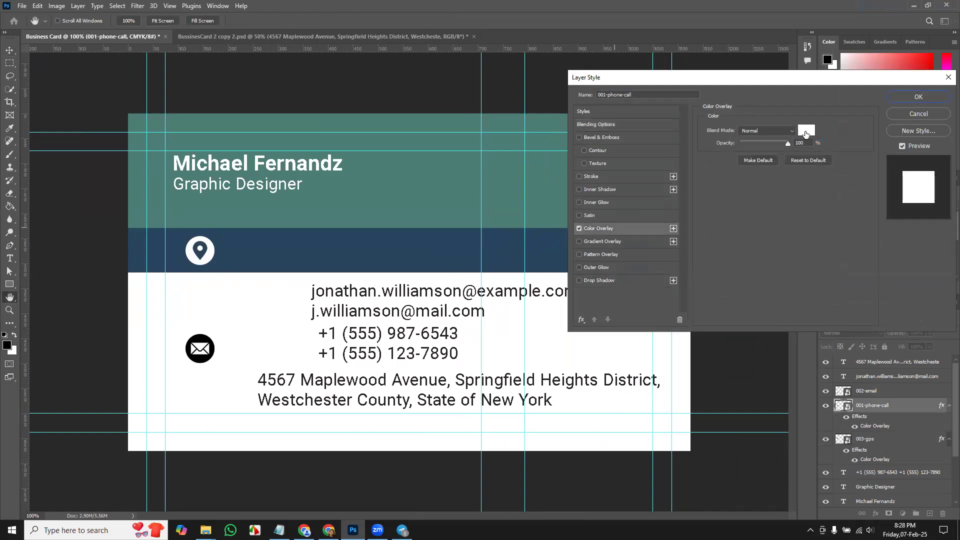
left_click(806, 130)
left_click(285, 250)
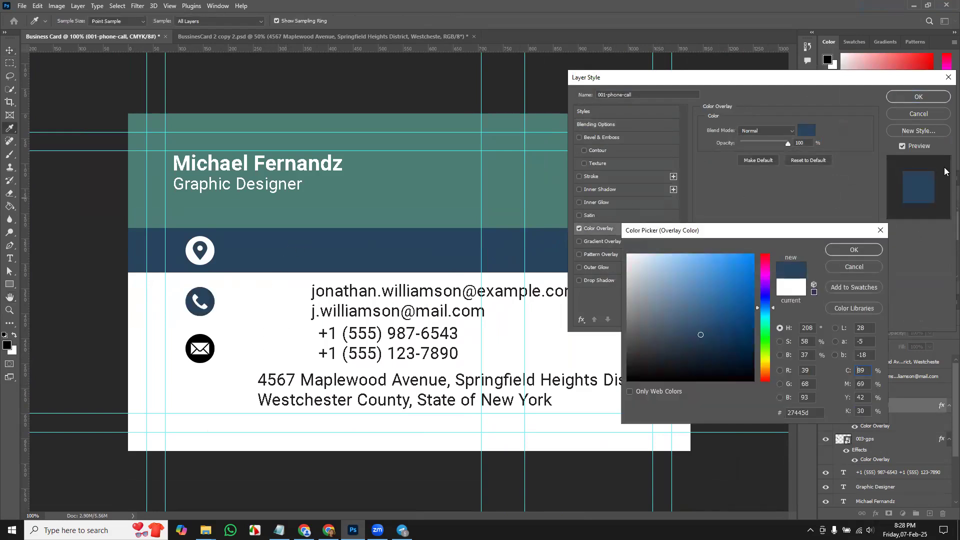
key("Delete")
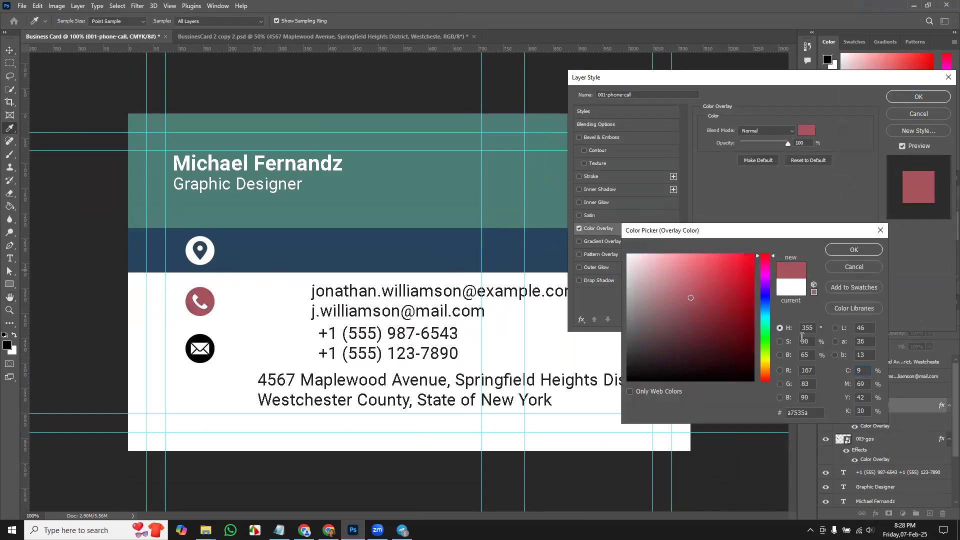
left_click(295, 244)
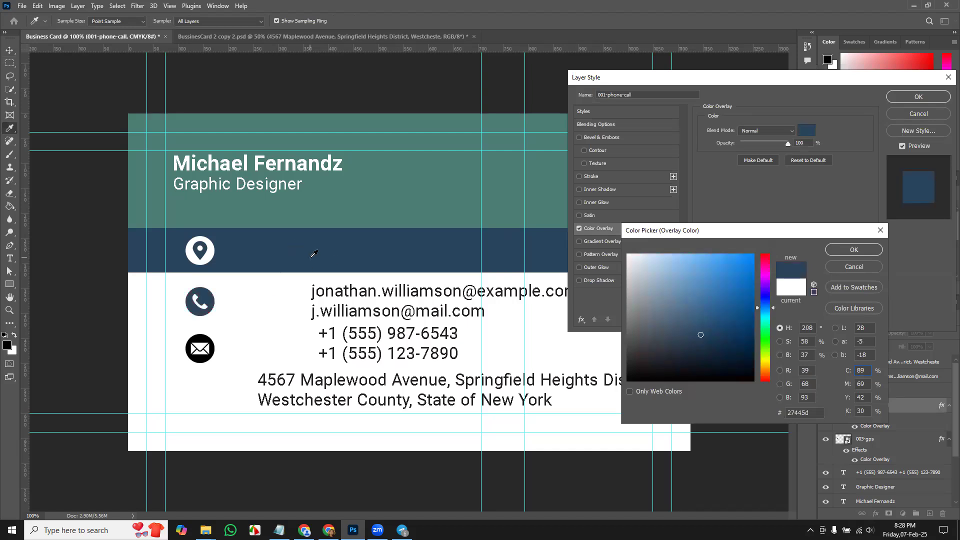
key("Return")
key("Return")
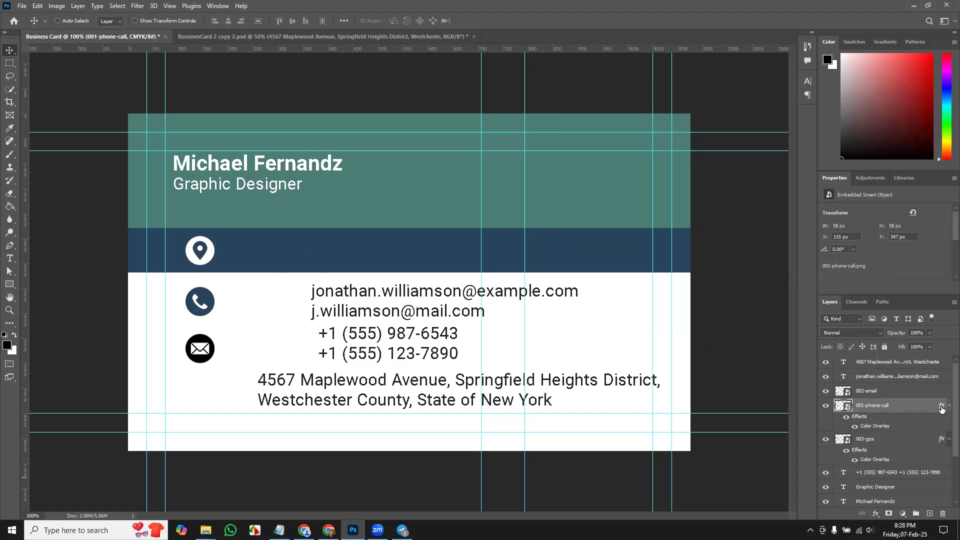
left_click_drag(942, 407, 940, 392)
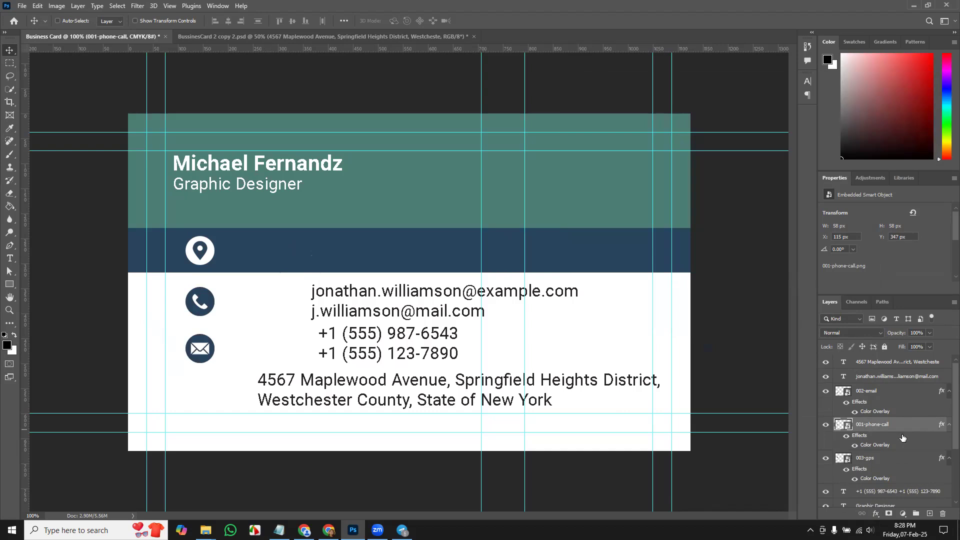
Move the 002-email icon straight down to Y 486 px and distribute the three contact icons evenly in the vertical direction.
left_click(893, 392, "ctrl")
left_click(887, 458, "ctrl")
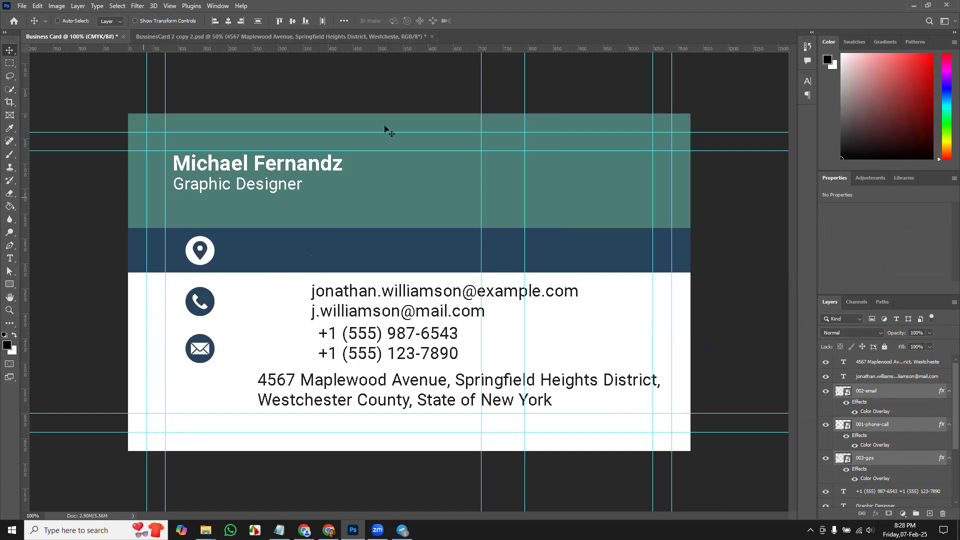
left_click(876, 391)
left_click_drag(202, 356, 202, 378)
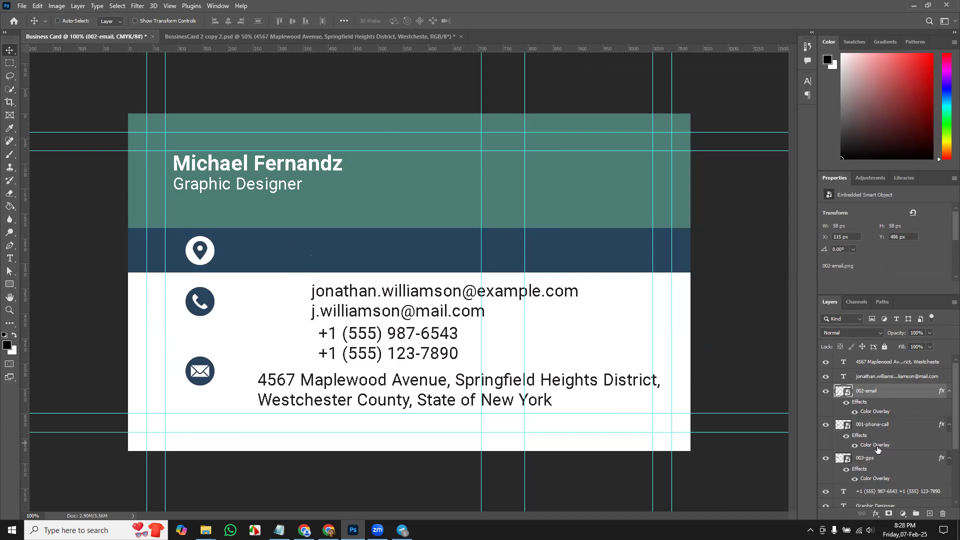
left_click(884, 459, "shift")
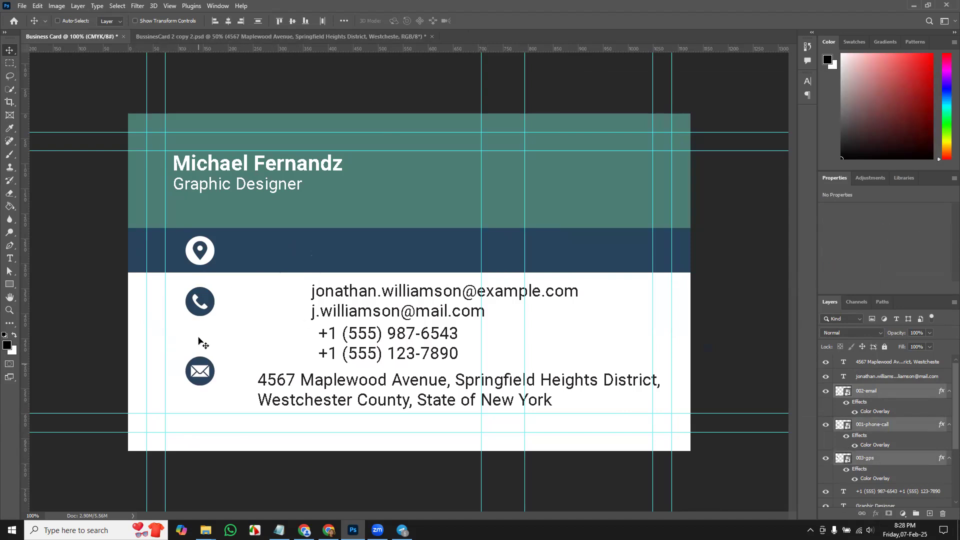
left_click(258, 22)
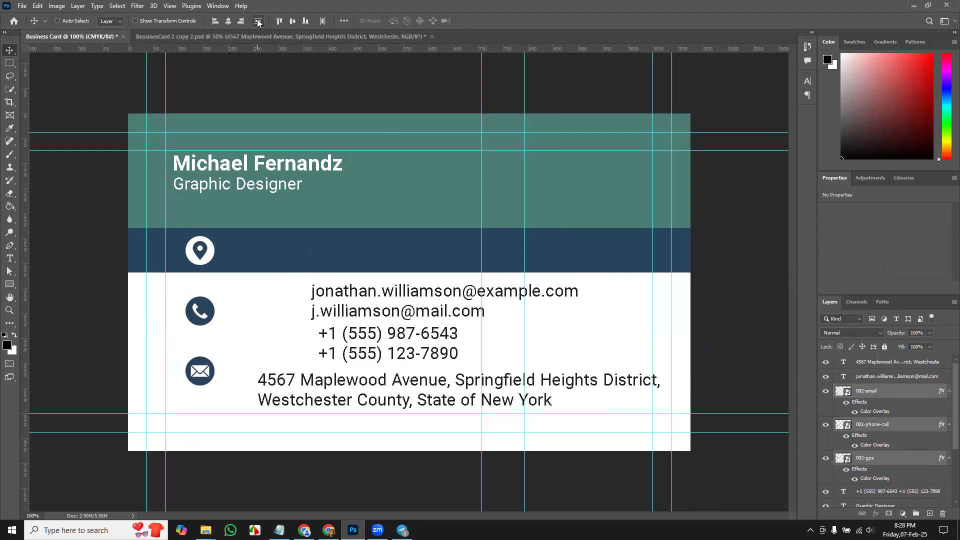
Nudge the 001-phone-call icon up about 33 px, closer beneath the location icon.
left_click(883, 430)
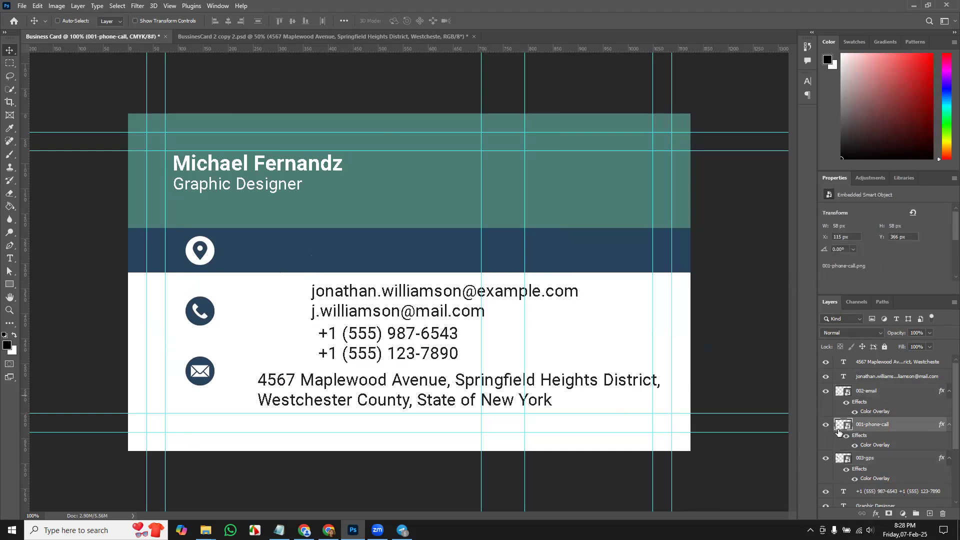
key("Up")
key("Up")
key("Up")
key("Up")
key("Up")
key("Up")
key("Up")
key("Up")
key("Up")
key("Up")
key("Up")
key("Up")
key("Up")
key("Up")
key("Up")
key("Up")
key("Up")
key("Up")
key("Up")
key("Up")
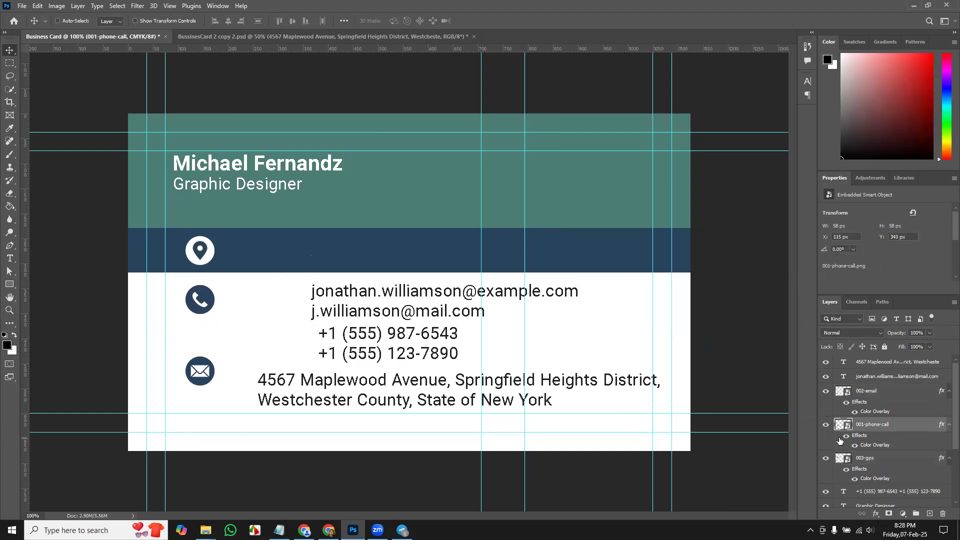
Nudge the 002-email icon up about 70 px close under the phone icon and distribute the three icons evenly vertically.
left_click(870, 391)
key("Up")
key("Up")
key("Up")
key("Up")
key("Up")
key("Up")
key("Up")
key("Up")
key("Up")
key("Up")
key("Up")
key("Up")
key("Up")
key("Up")
key("Up")
key("Up")
key("Up")
key("Up")
key("Up")
key("Up")
key("Up")
key("Up")
key("Up")
key("Up")
key("Up")
key("Up")
key("Up")
key("Up")
key("Up")
key("Up")
key("Up")
key("Up")
key("Up")
key("Up")
key("Up")
key("Up")
key("Up")
key("Up")
key("Up")
key("Up")
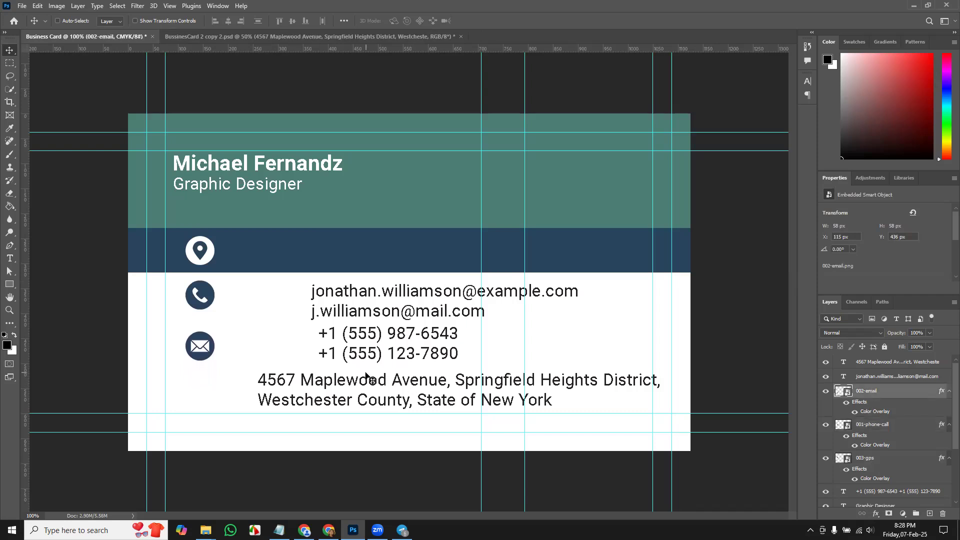
left_click(888, 462, "shift")
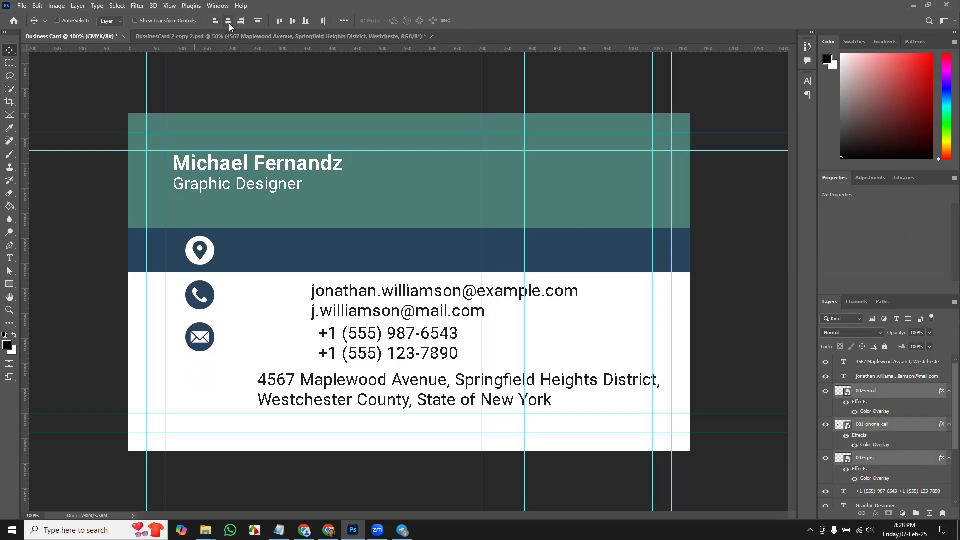
left_click(258, 21)
Turn on Auto-Select, move the address text onto the blue band beside the location icon and recolor it white (ffffff).
left_click(72, 22)
left_click_drag(396, 378, 362, 243)
key("t")
left_click(360, 250)
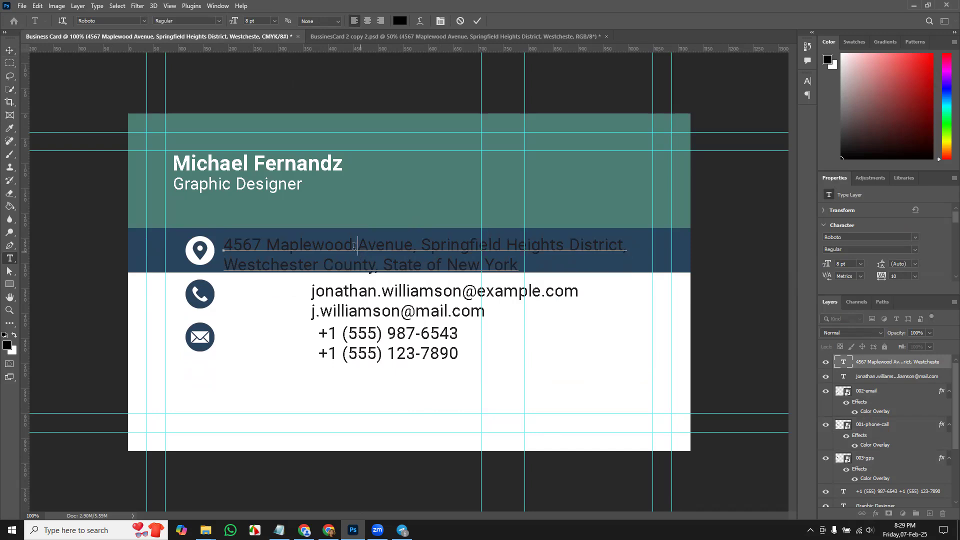
key("ctrl+a")
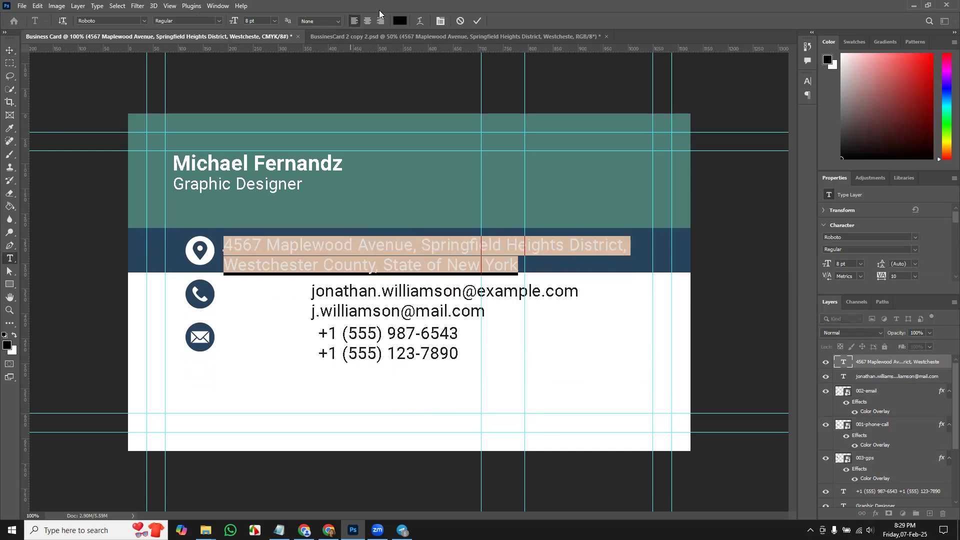
left_click(401, 20)
left_click_drag(674, 293, 598, 191)
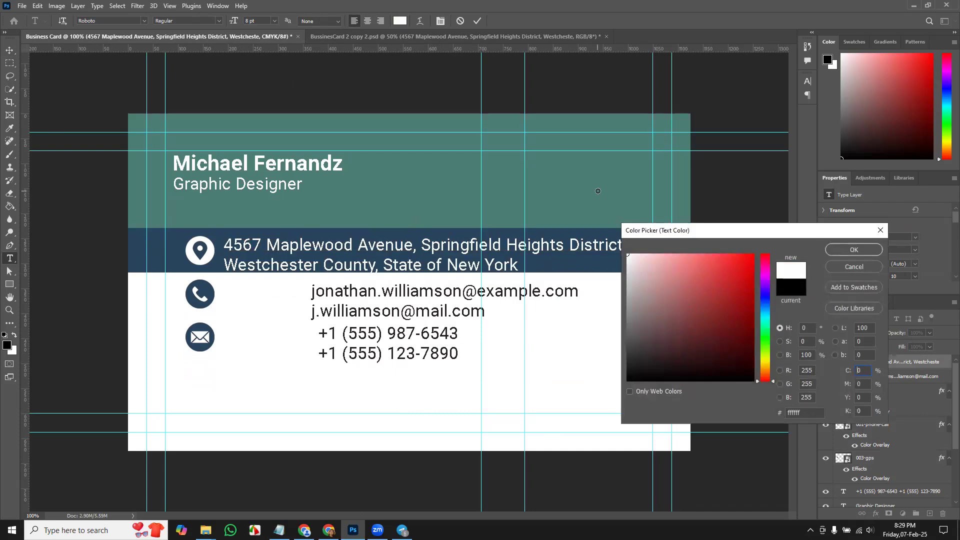
left_click(871, 251)
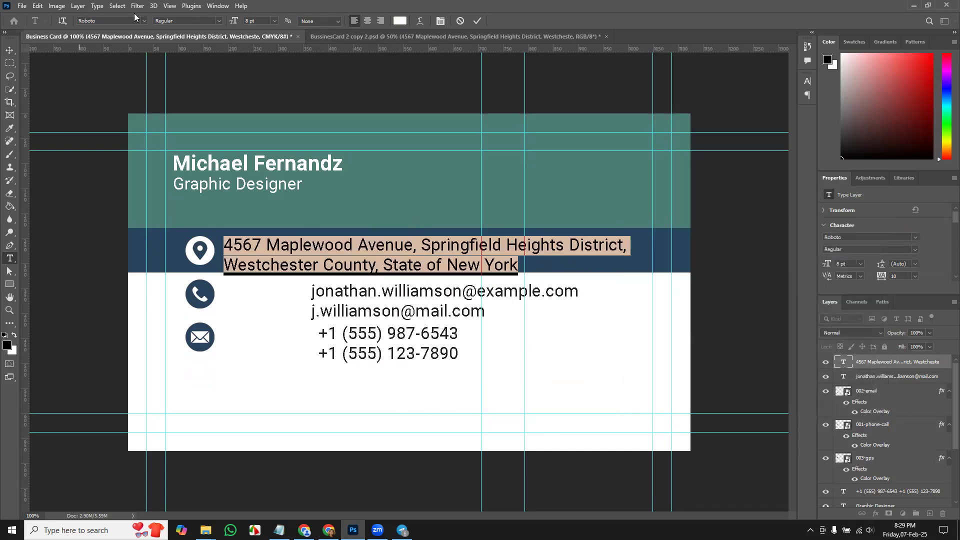
Set the address text size to 6 pt.
left_click(272, 20)
left_click(265, 30)
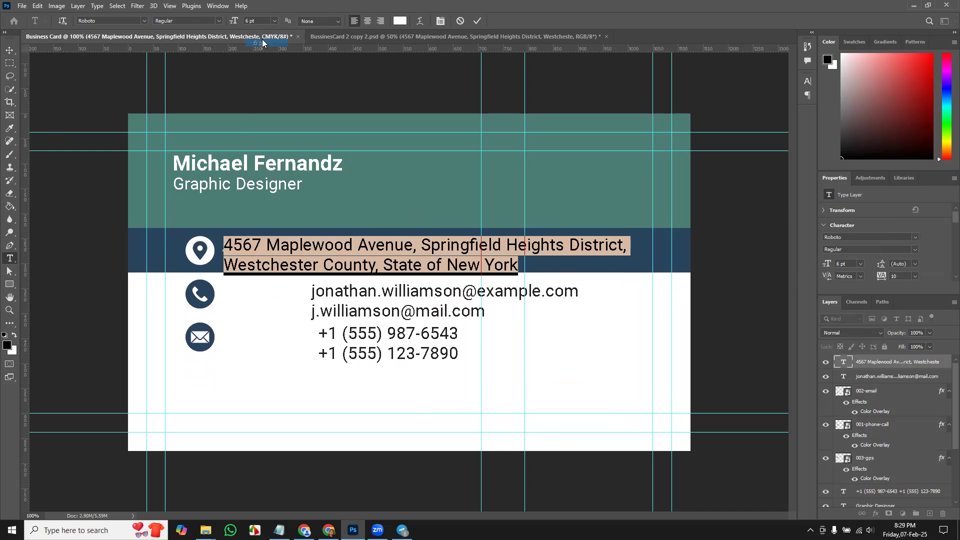
left_click(9, 52)
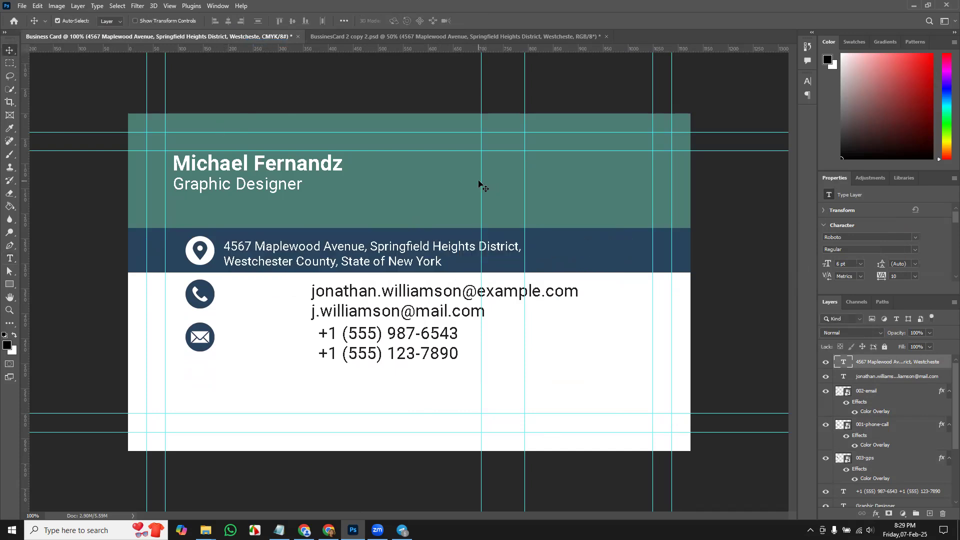
Remove the two vertical guides crossing the middle of the card and shift the address text slightly up and left toward the location icon.
left_click_drag(481, 180, 23, 172)
left_click_drag(524, 189, 21, 188)
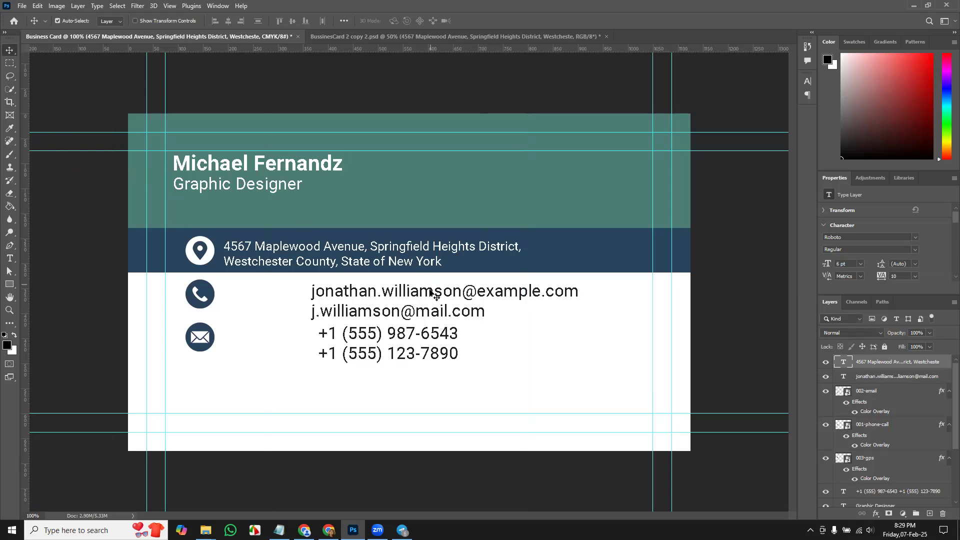
left_click_drag(387, 247, 381, 245)
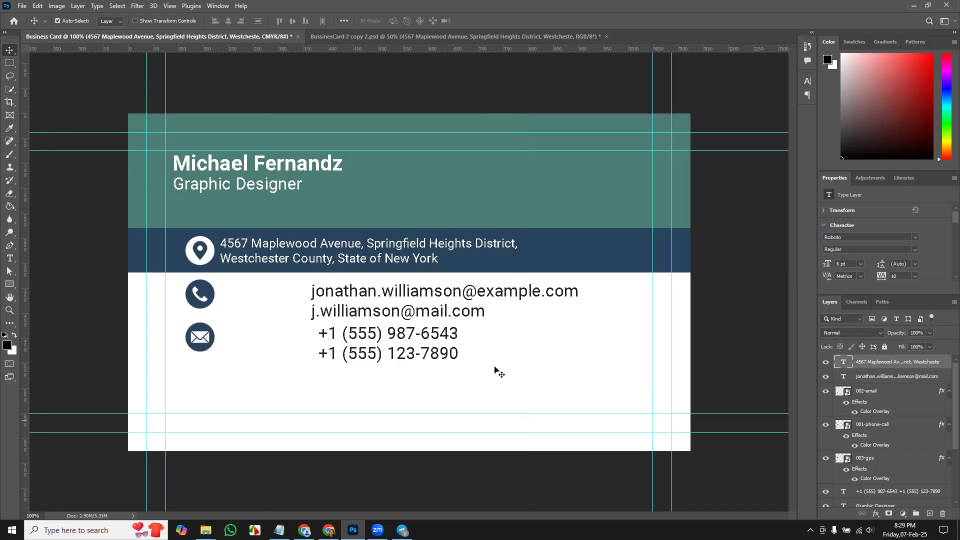
Set the two-line e-mail text to 6 pt and place it beside the envelope icon.
left_click(10, 258)
left_click(397, 301)
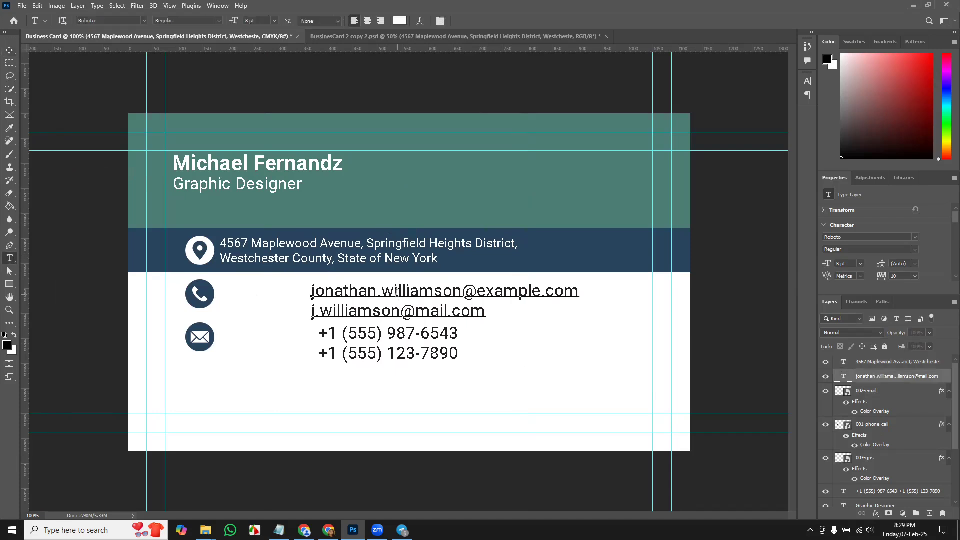
key("ctrl+a")
left_click(274, 21)
left_click(260, 56)
left_click(9, 50)
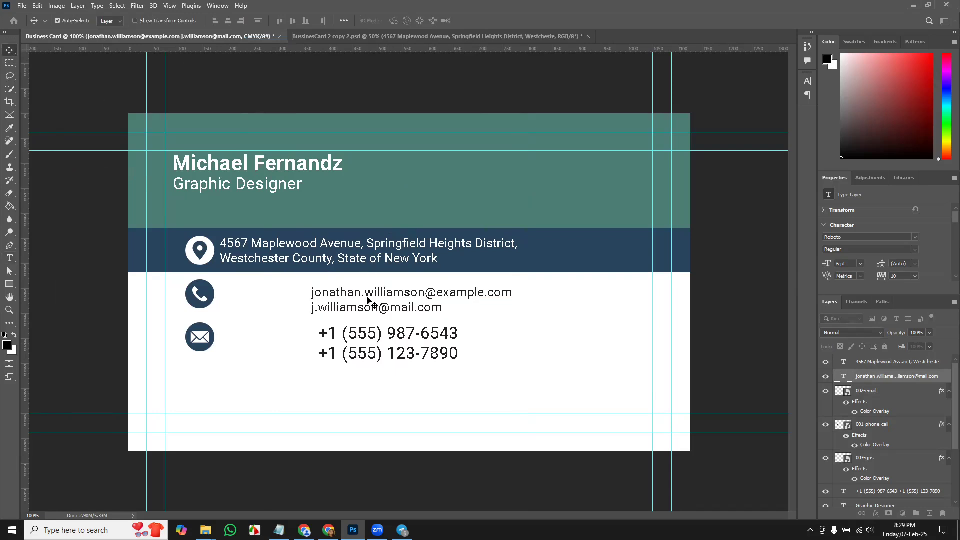
left_click_drag(370, 296, 279, 331)
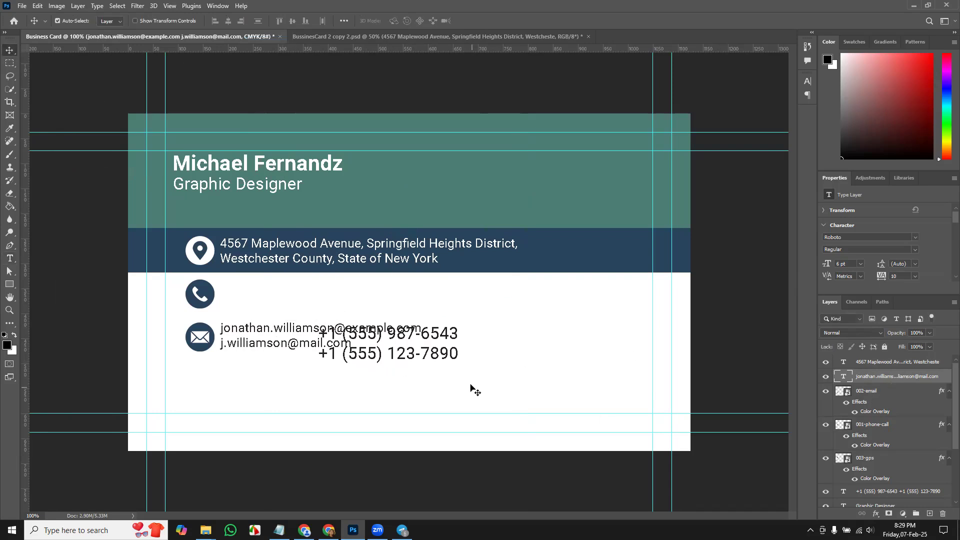
Move the two-line phone number text beside the phone icon and set its size to 6 pt.
left_click_drag(382, 361, 292, 311)
double_click(297, 304)
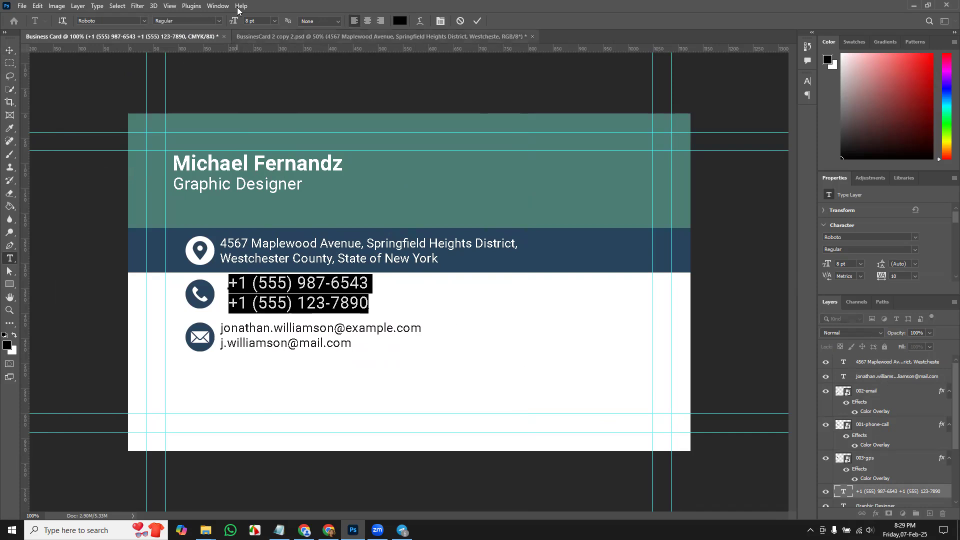
left_click(275, 21)
left_click(259, 44)
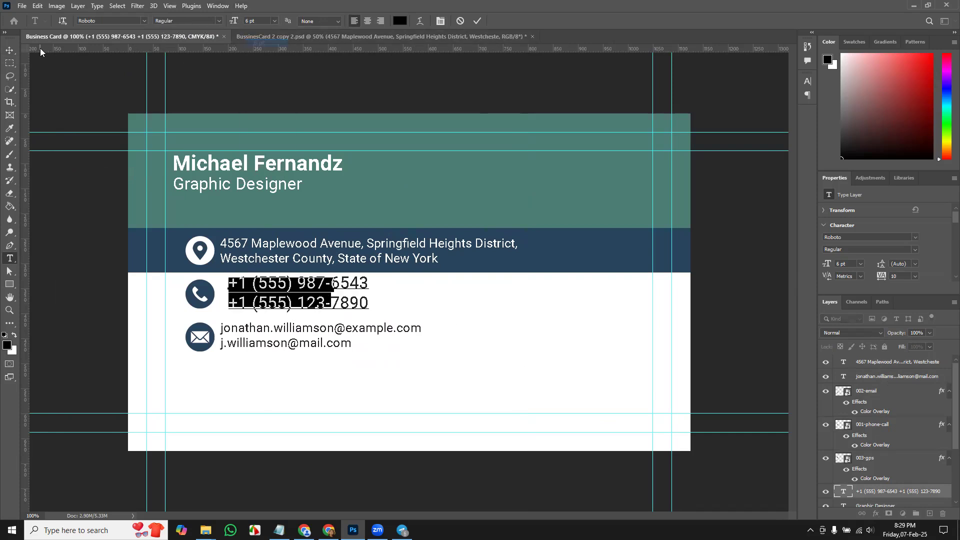
left_click(13, 50)
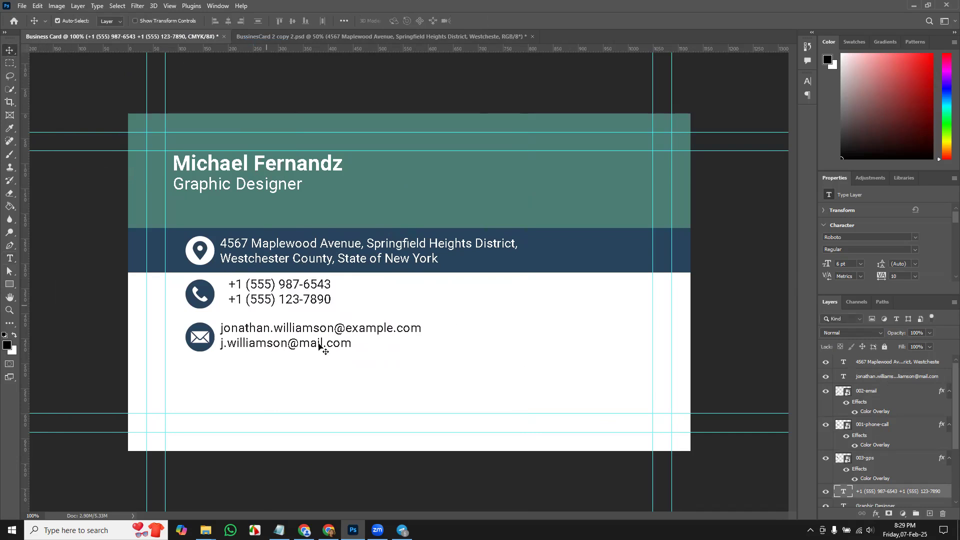
Align the left edges of the phone, e-mail and address text layers.
scroll(891, 458, "down", 1)
scroll(891, 458, "up", 1)
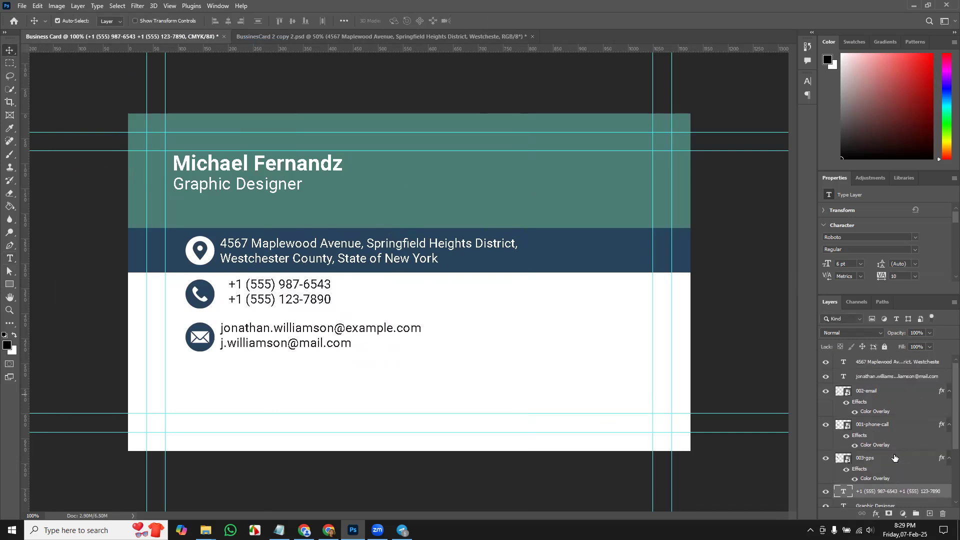
left_click(900, 379, "shift")
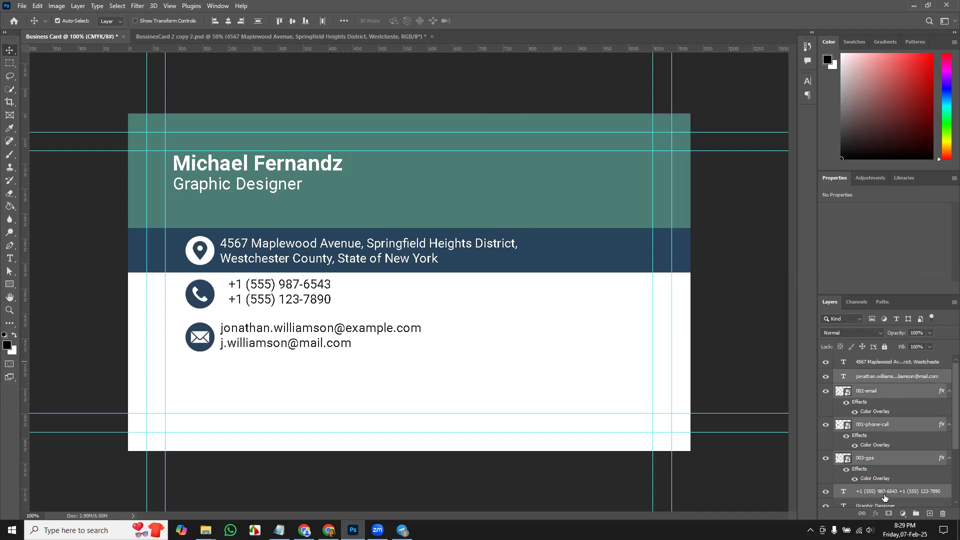
left_click(885, 496)
left_click(894, 378, "ctrl")
left_click(893, 362, "ctrl")
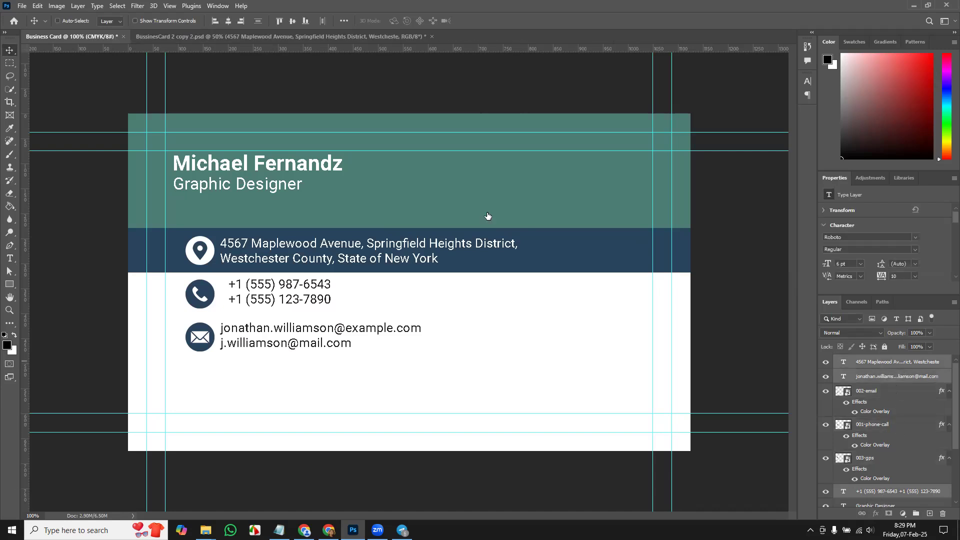
left_click(212, 22)
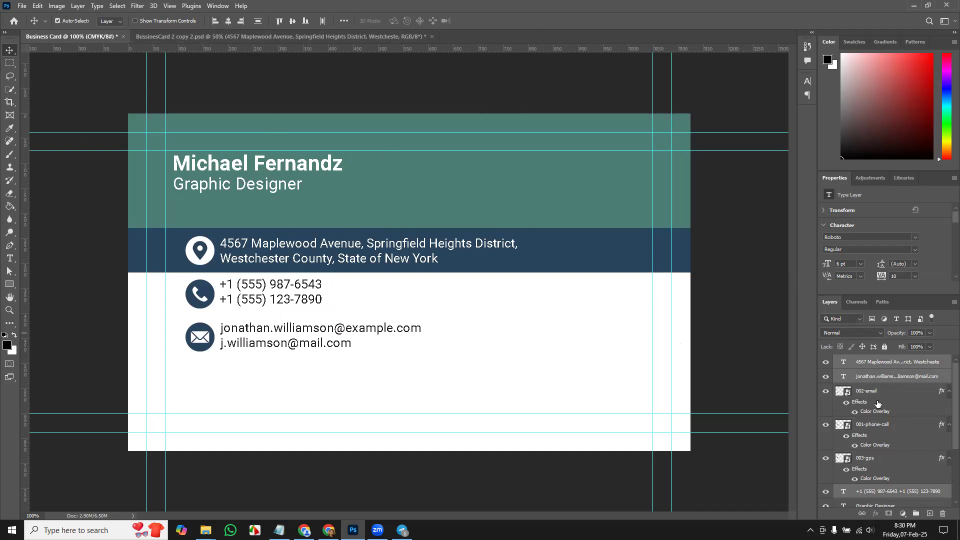
Group the e-mail text layer with the 002-email icon layer and name the group Email.
left_click(888, 361)
scroll(904, 445, "down", 1)
scroll(905, 440, "up", 1)
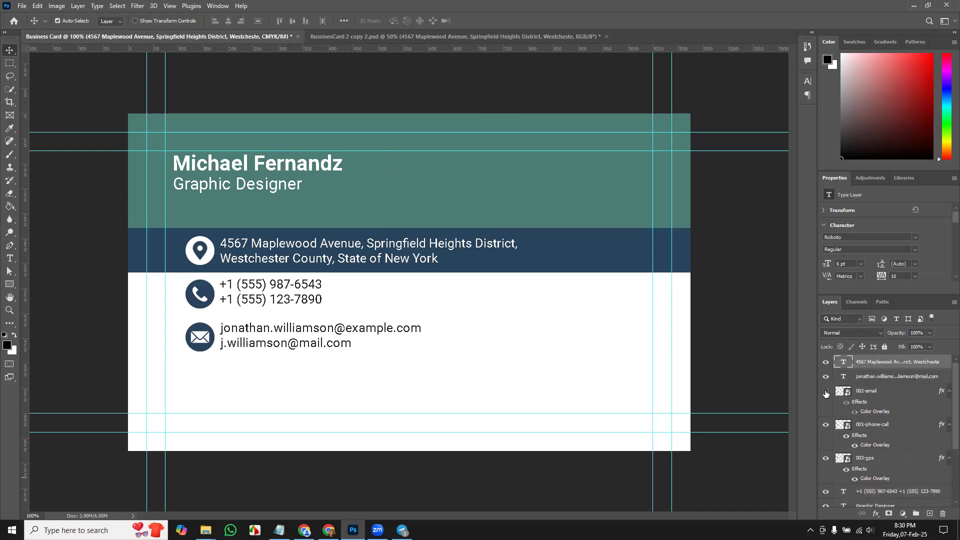
left_click(826, 391)
left_click(826, 393)
left_click(869, 393)
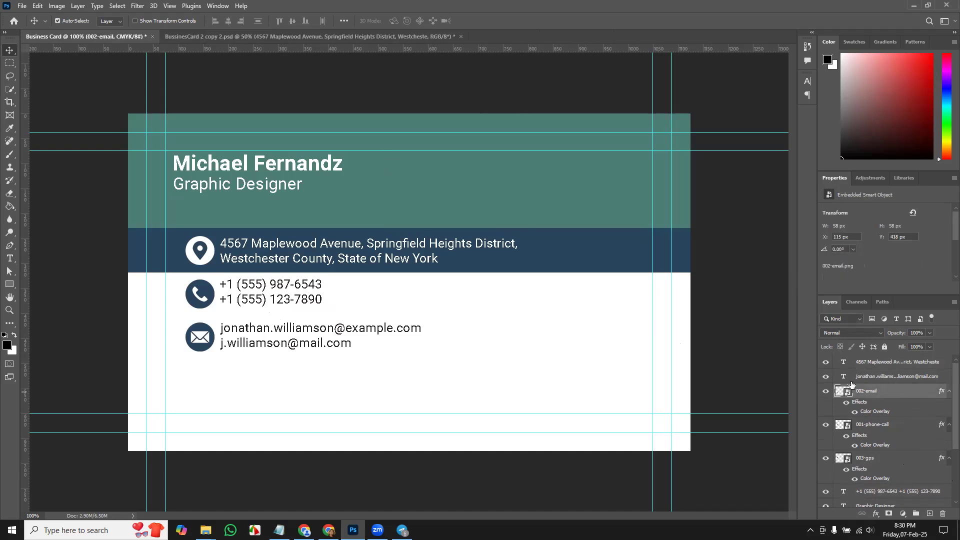
left_click(826, 377)
left_click(827, 376)
left_click(872, 377)
left_click(877, 395, "shift")
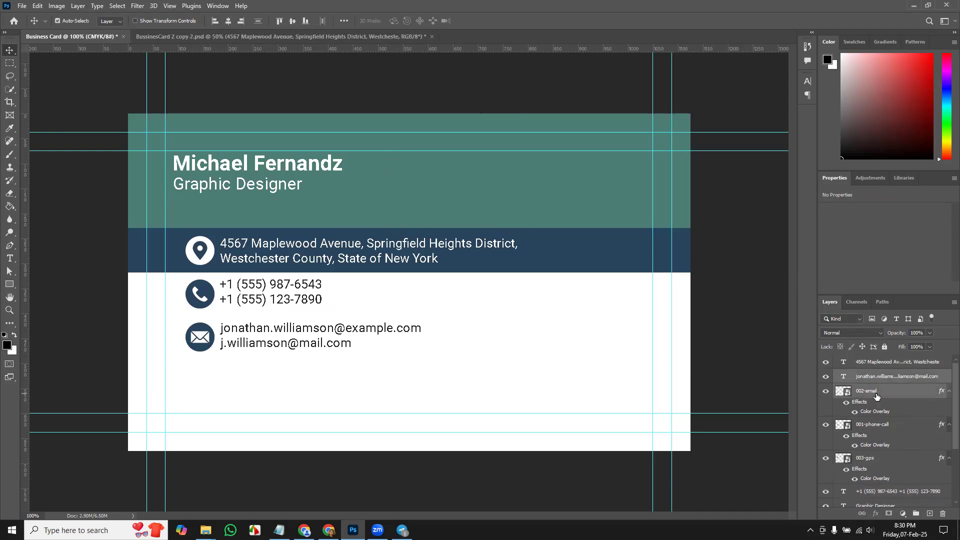
key("ctrl+g")
double_click(869, 376)
type("E")
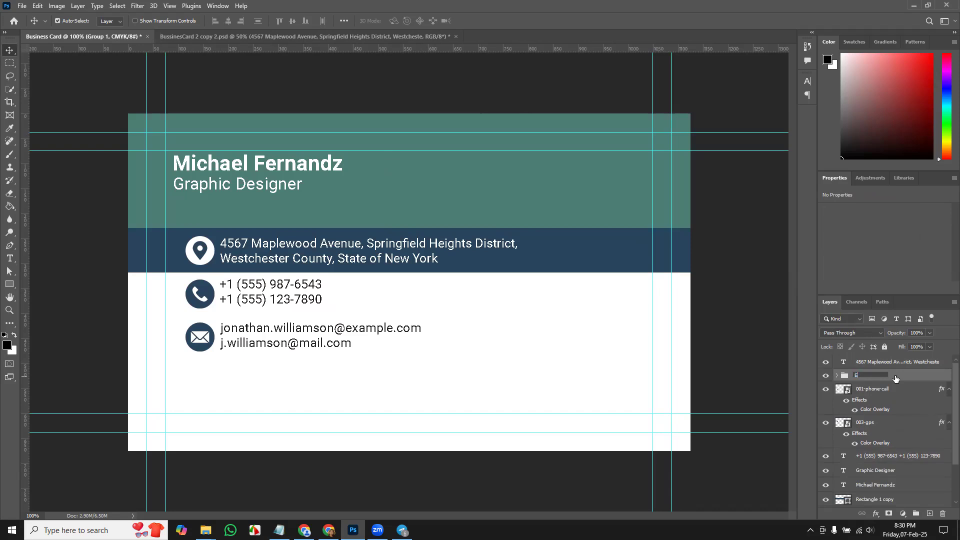
type("mail")
key("Return")
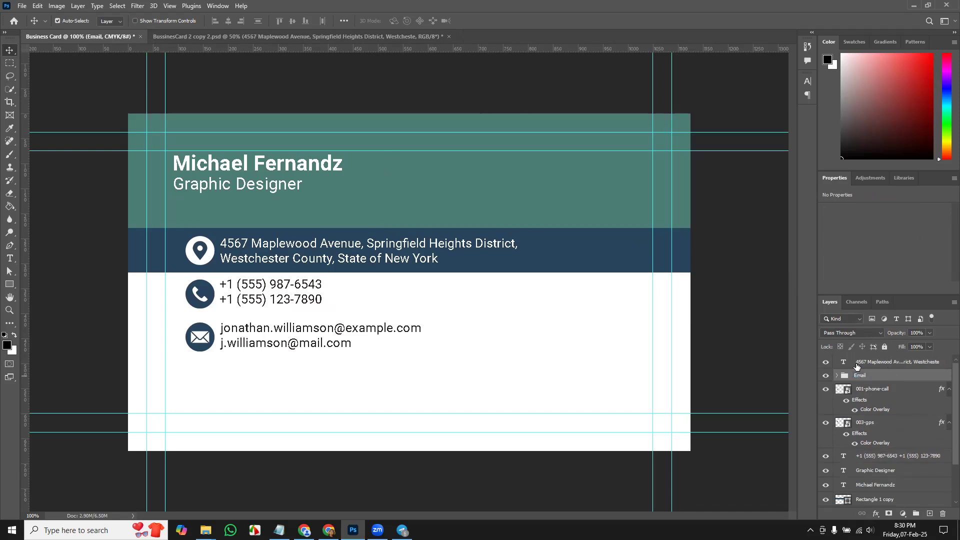
Group the address text layer with the 003-gps icon layer and name the group Location.
left_click(861, 365)
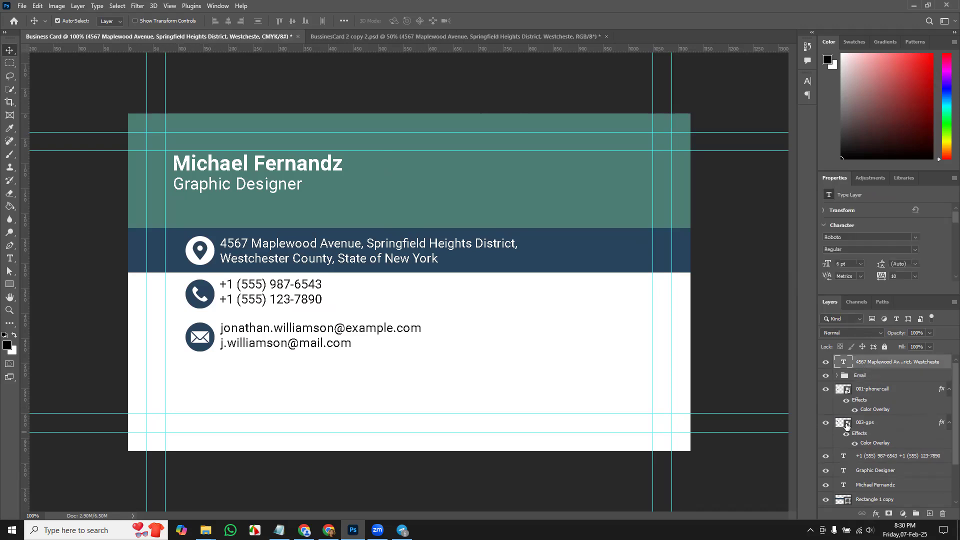
left_click(876, 424, "ctrl")
key("ctrl+g")
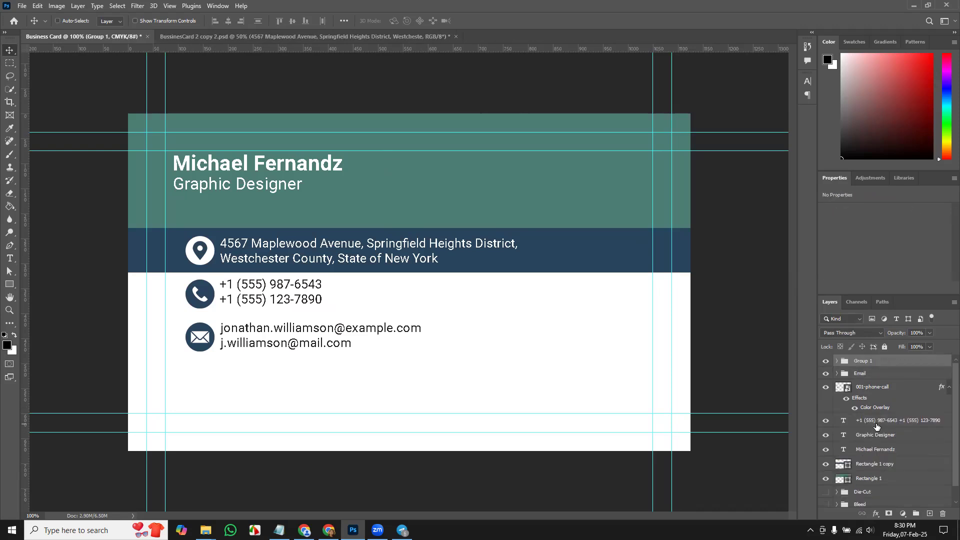
double_click(863, 361)
type("L")
key("Return")
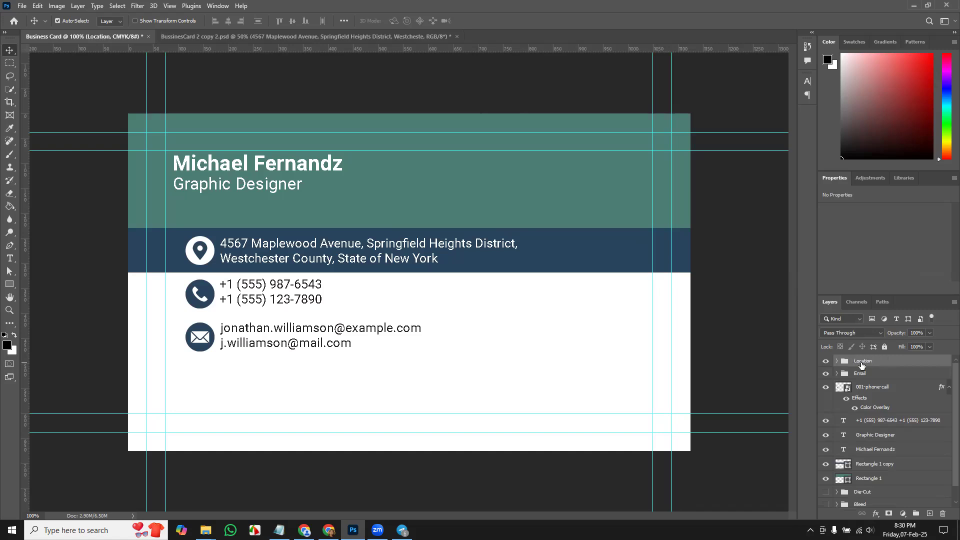
Group the 001-phone-call icon layer with the phone number text layer and name the group Phone.
left_click(878, 388)
left_click(894, 425, "ctrl")
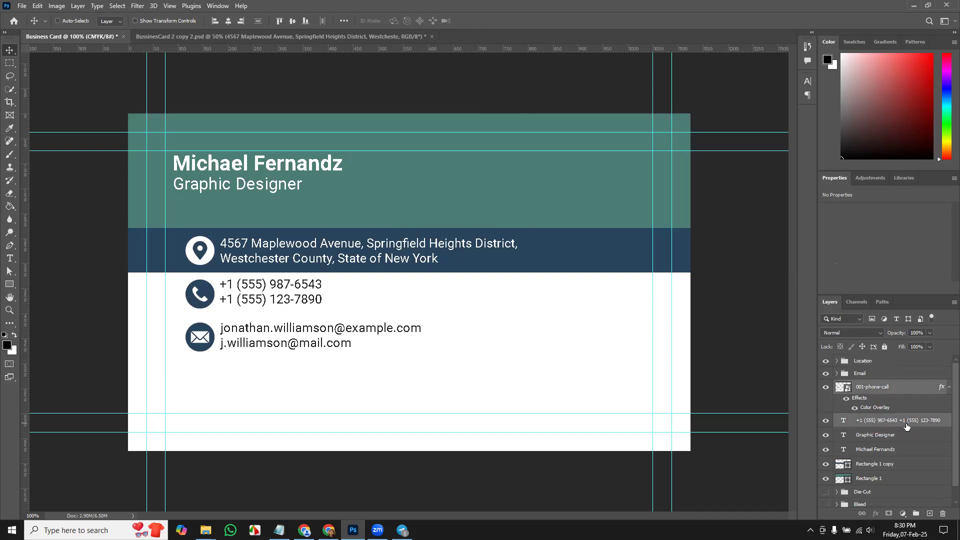
key("ctrl+g")
double_click(865, 386)
type("Phone")
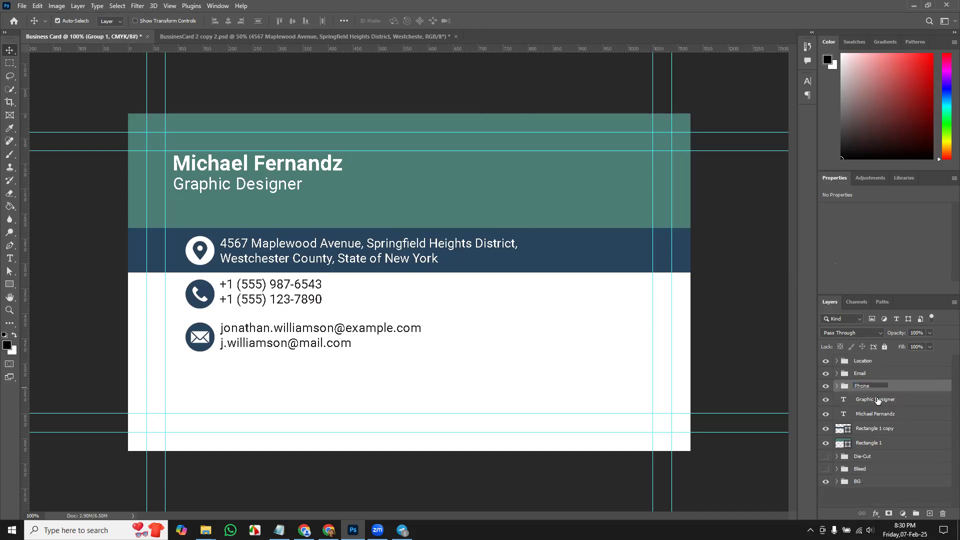
key("Return")
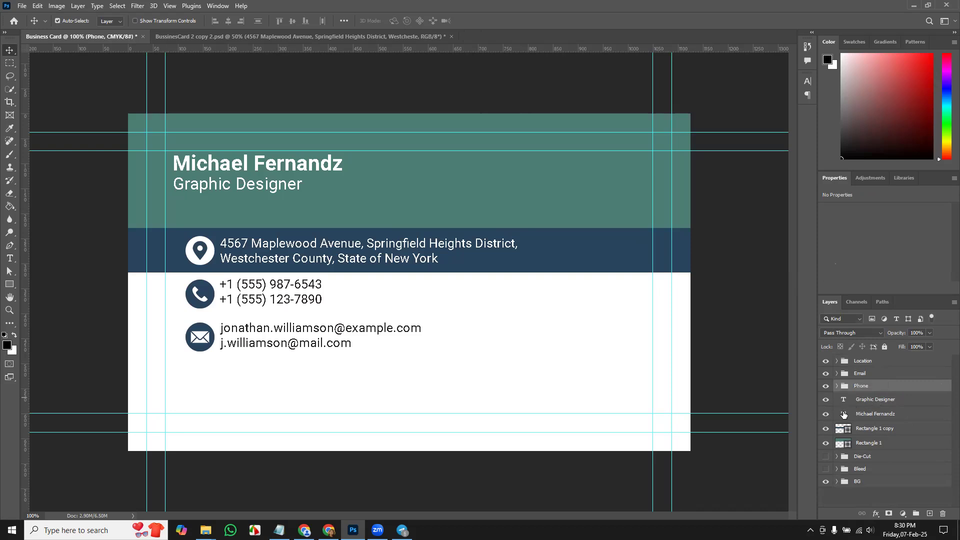
Group the cardholder name and job title text layers and name the group Name & designation.
left_click(883, 413)
left_click(881, 400)
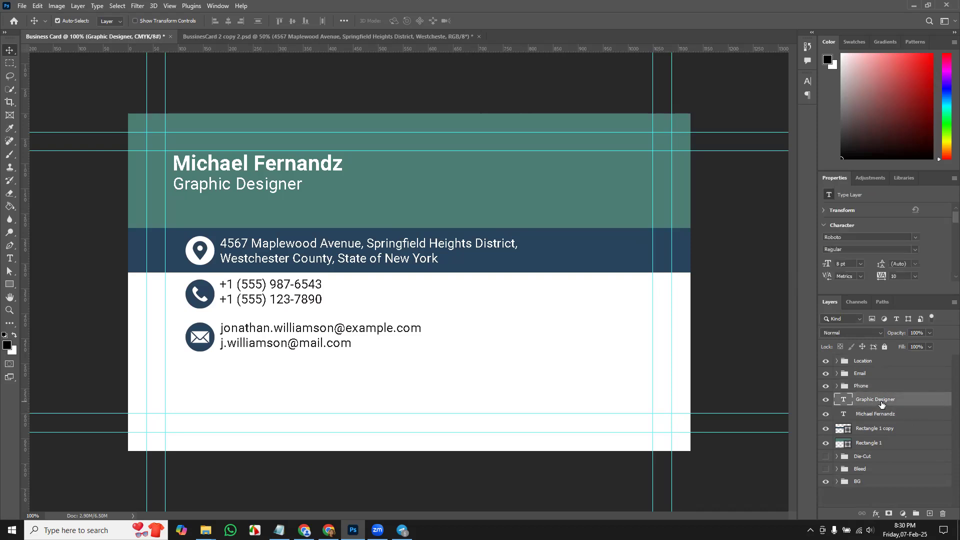
left_click(876, 414, "shift")
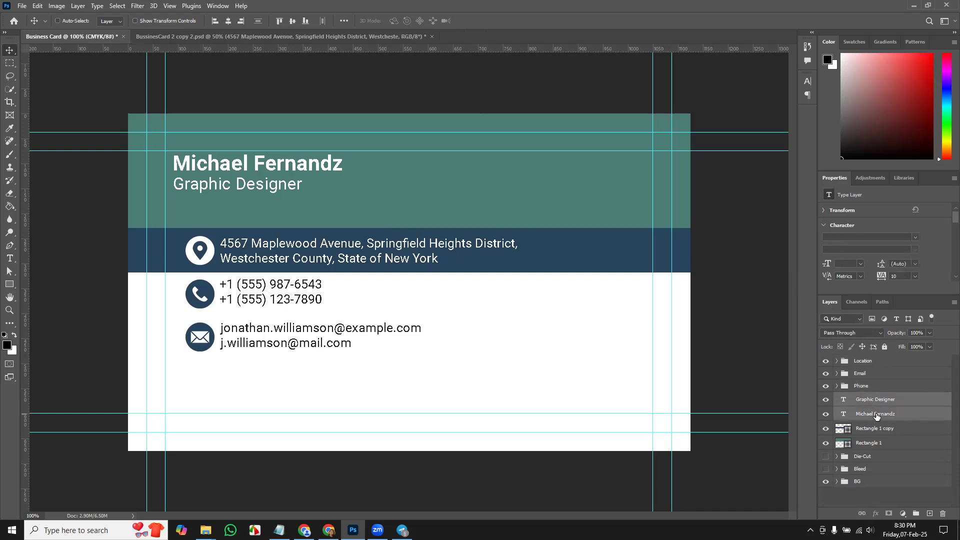
key("ctrl+g")
double_click(880, 399)
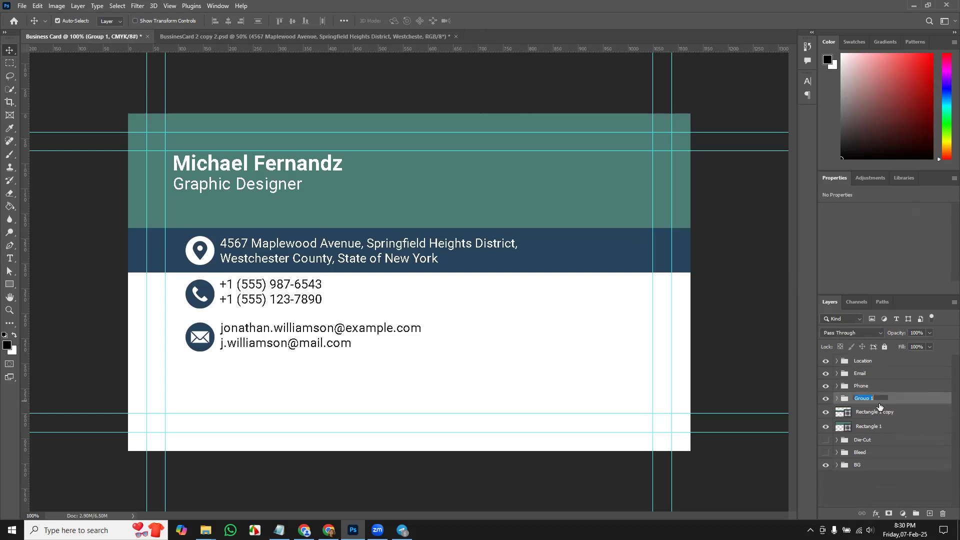
type("Name & designation")
key("Return")
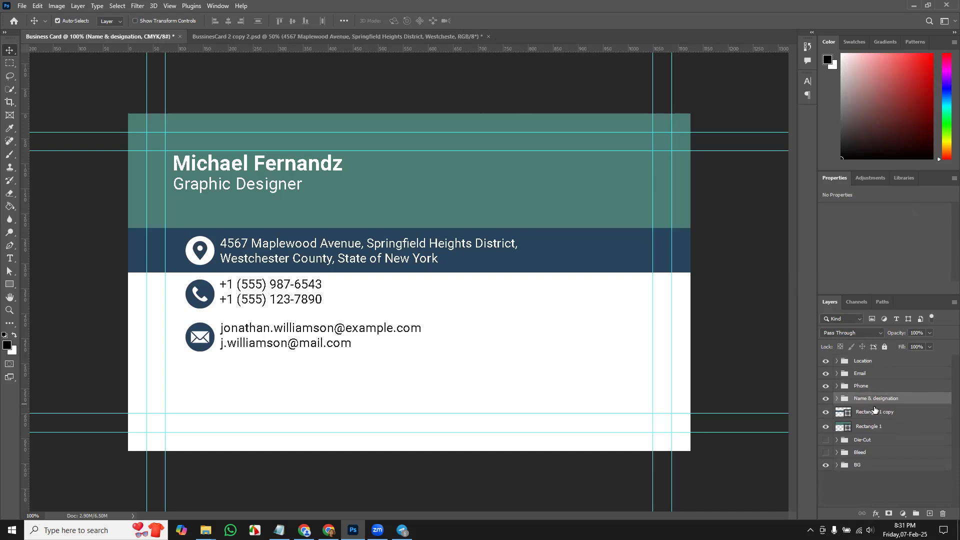
Group the Rectangle 1 and Rectangle 1 copy layers and name the group Design.
left_click(826, 412)
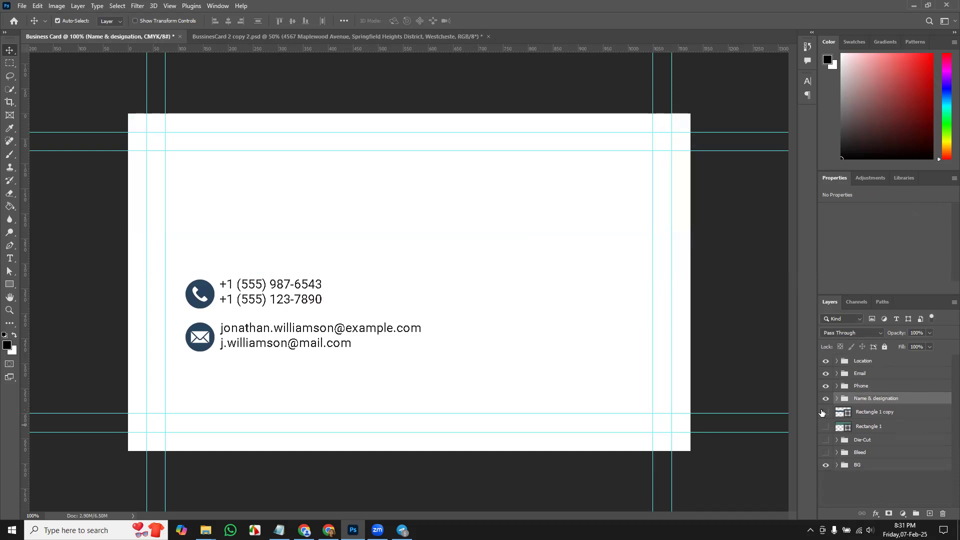
left_click(827, 412)
left_click(826, 427)
left_click(888, 413)
left_click(899, 427, "shift")
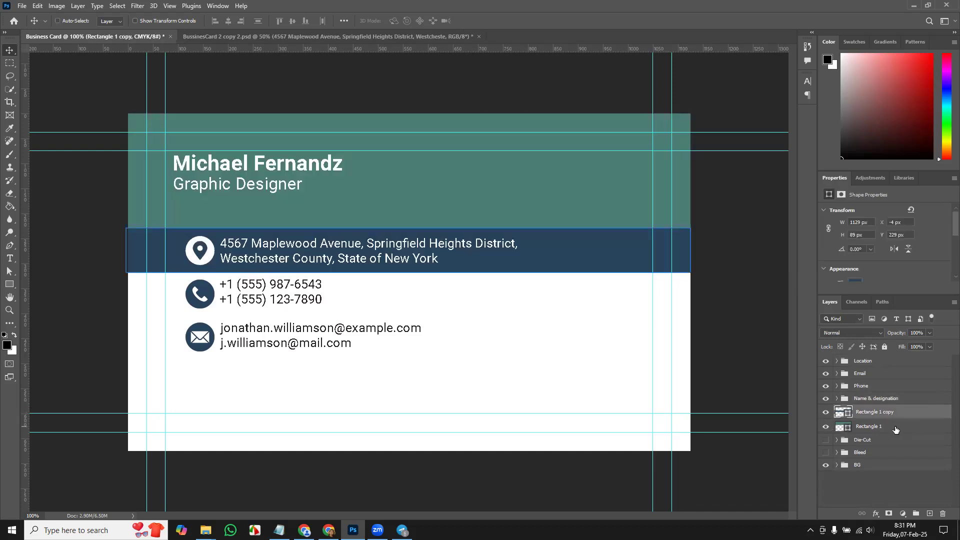
key("ctrl+g")
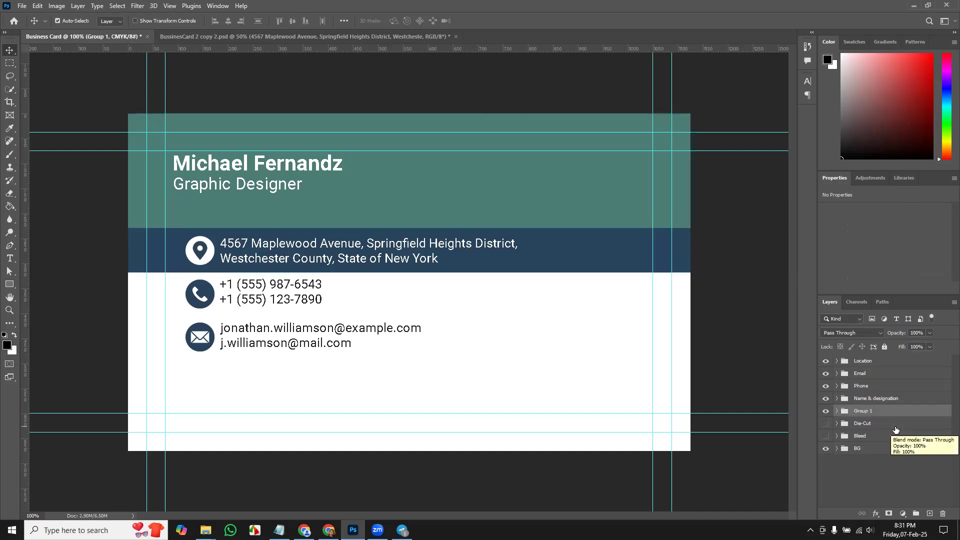
double_click(864, 411)
type("Desing")
key("Return")
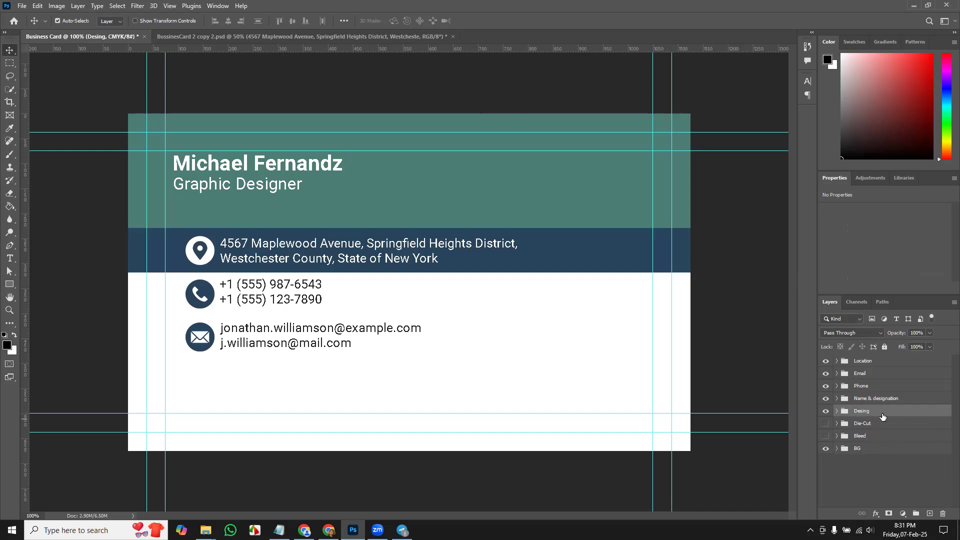
double_click(867, 415)
key("Return")
left_click(895, 471)
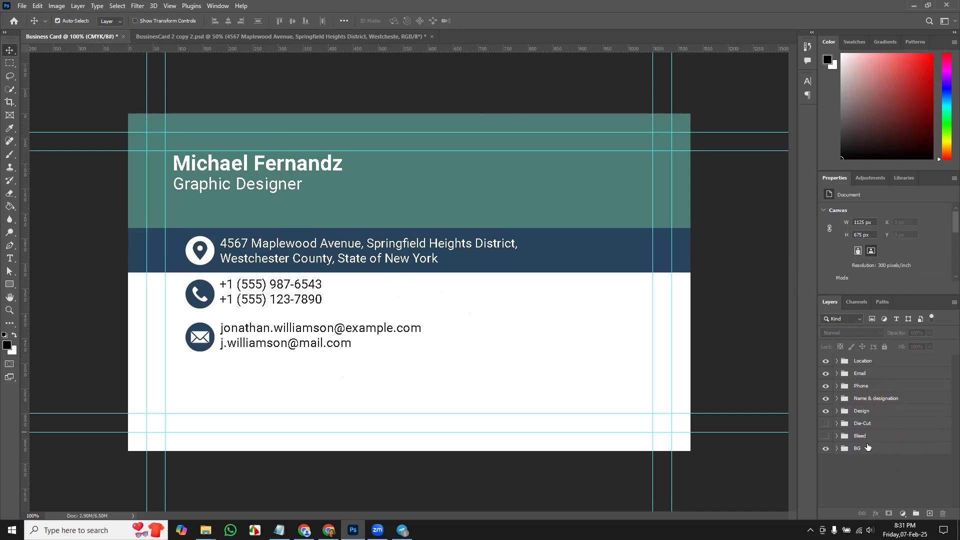
Hide and show the Location group, and view the business card reference in Chrome before returning to Photoshop.
left_click(826, 362)
left_click(827, 363)
left_click(304, 530)
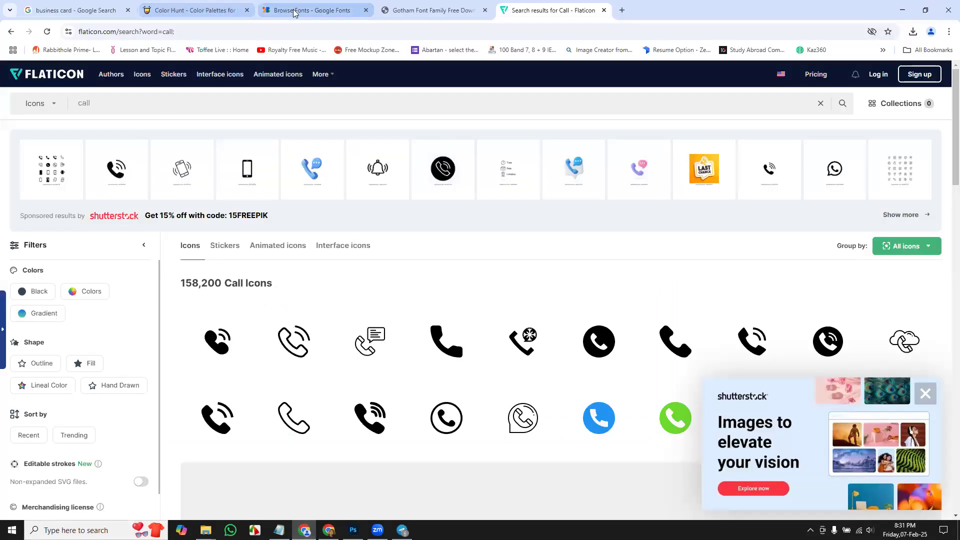
left_click(95, 10)
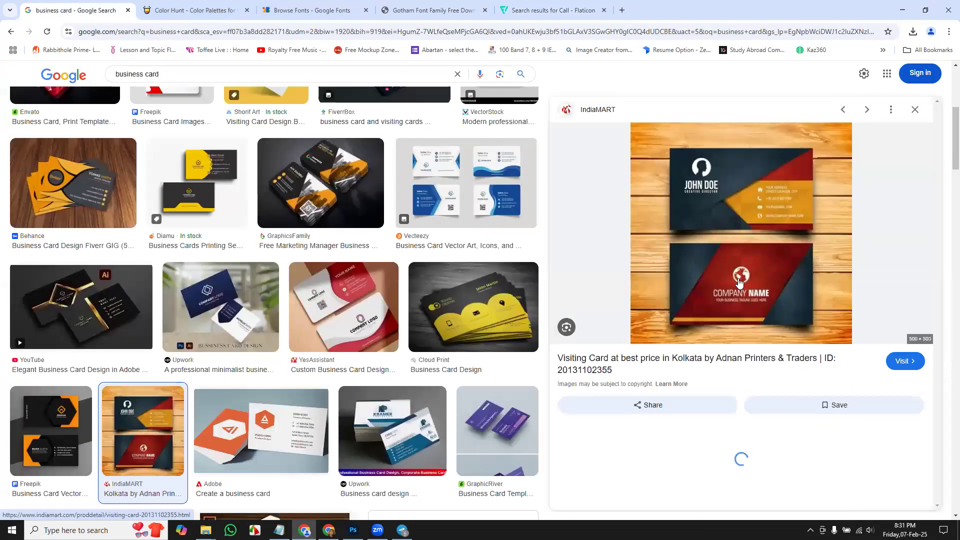
left_click(353, 530)
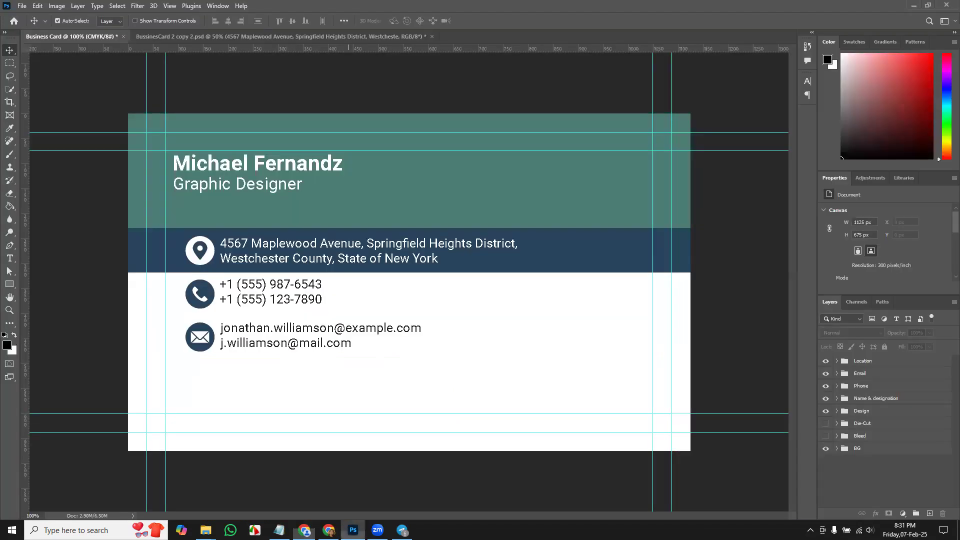
Place INFINITYCODE-AI-CS6.png as an embedded image from the inner Sahal Academy folder under 0. Graphic Design on Study (F:).
left_click(22, 6)
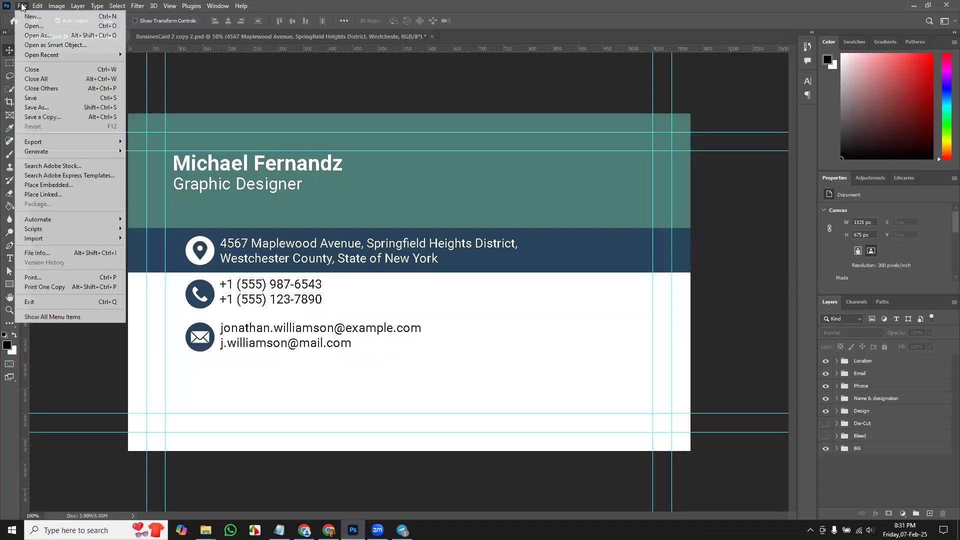
left_click(78, 185)
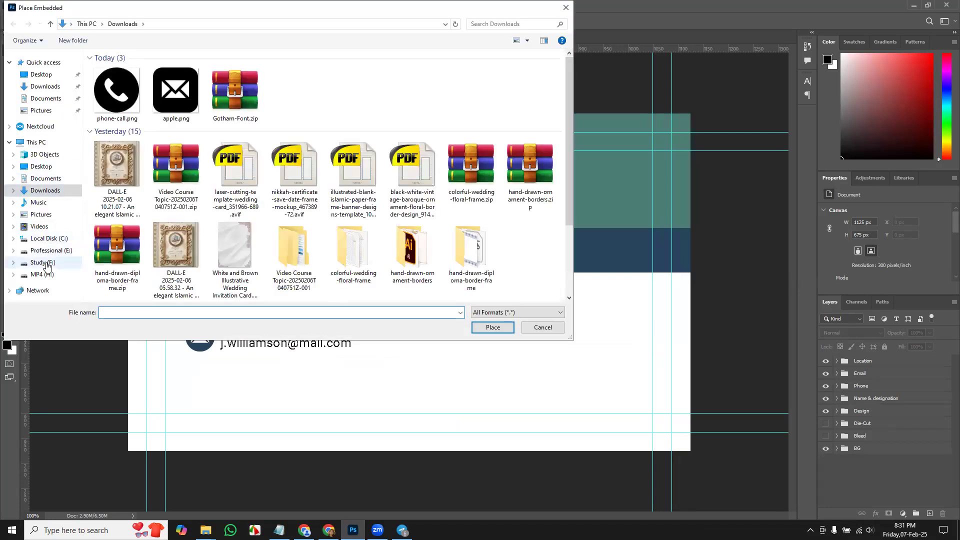
left_click(46, 265)
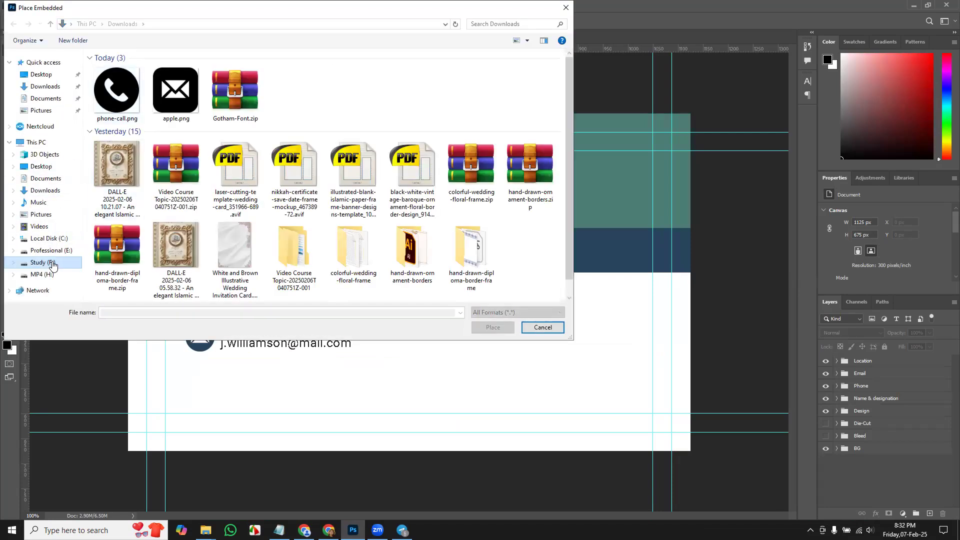
scroll(178, 160, "down", 1)
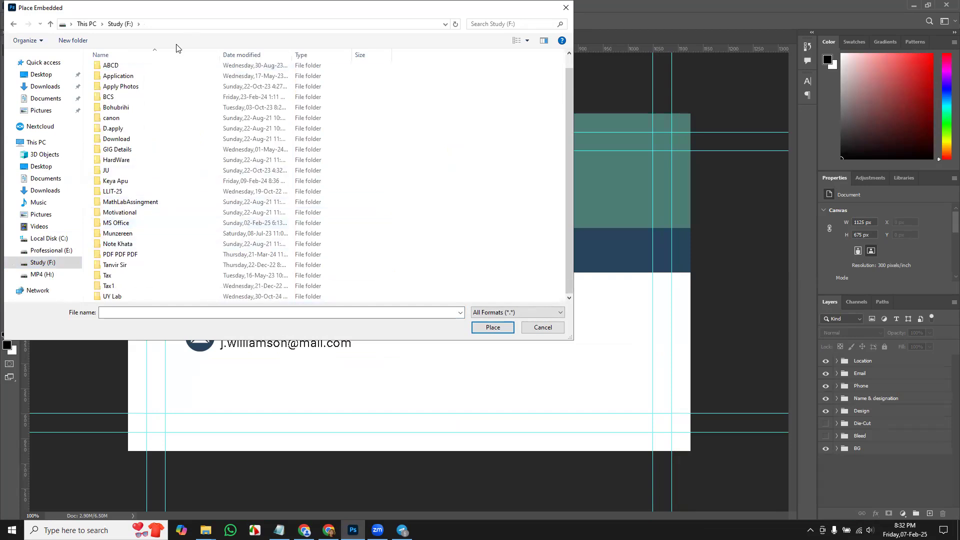
scroll(172, 75, "up", 1)
double_click(169, 67)
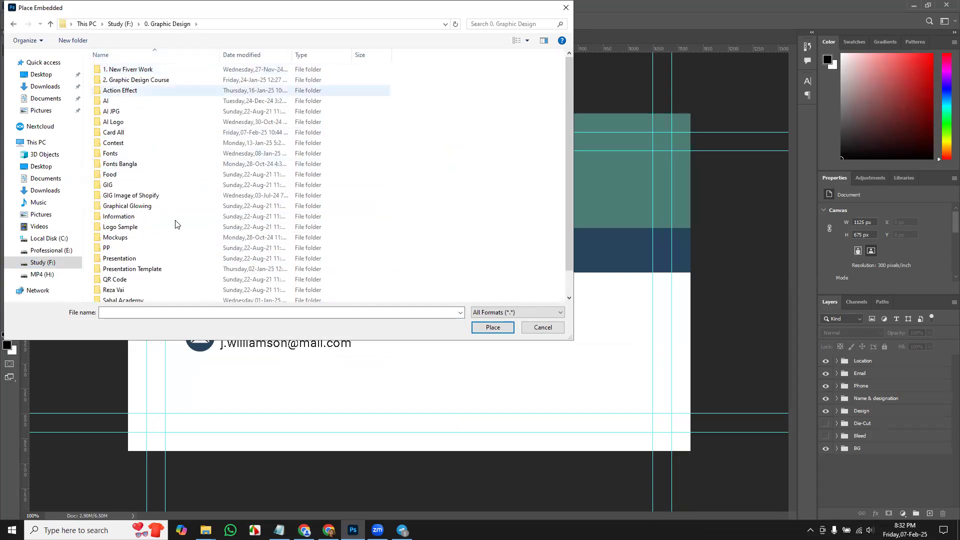
scroll(175, 223, "down", 1)
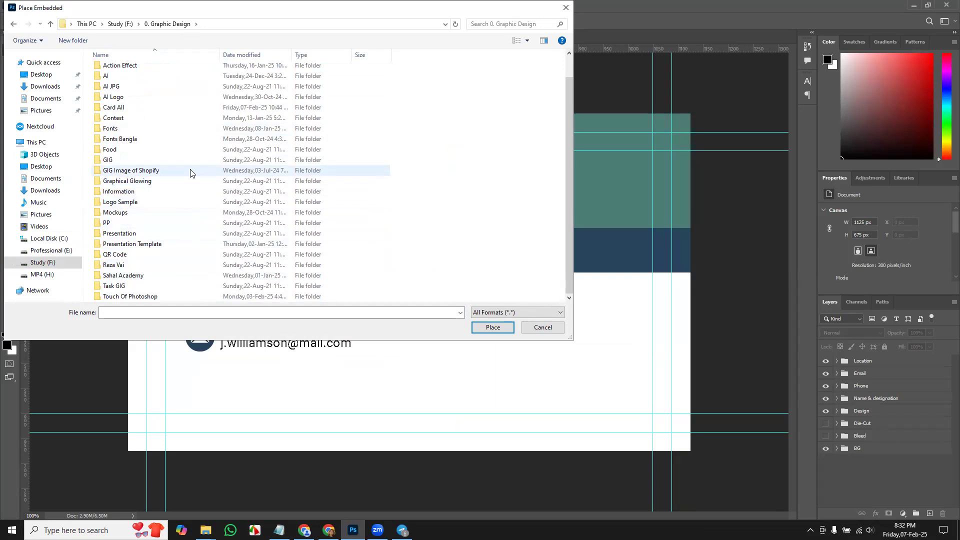
double_click(184, 276)
double_click(188, 71)
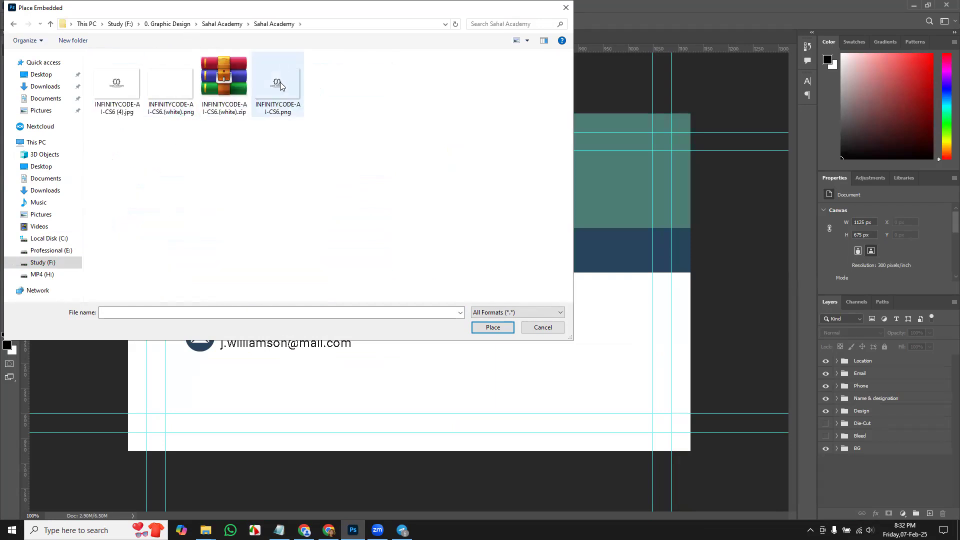
double_click(279, 85)
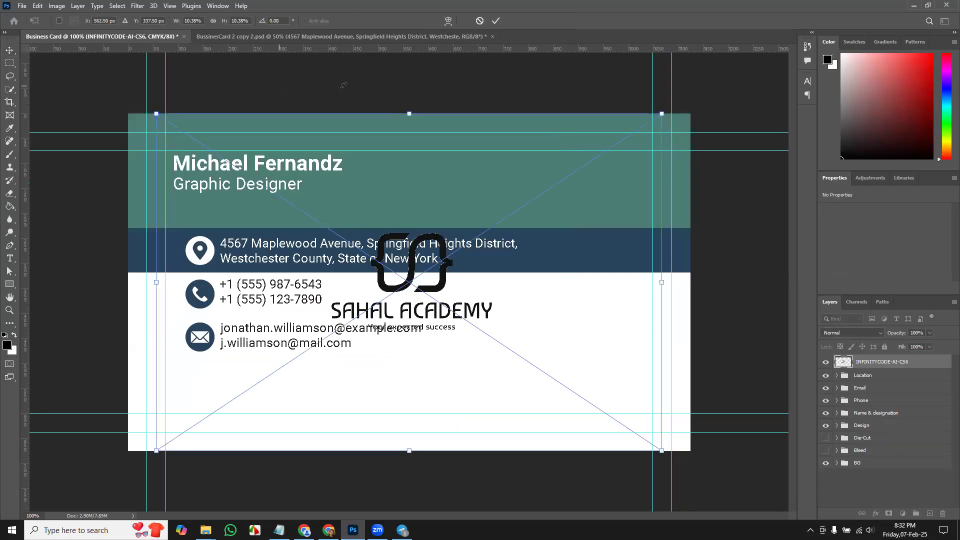
Scale the Sahal Academy logo to about 6.19% and move it into the white area right of the e-mail text.
left_click_drag(655, 118, 563, 185)
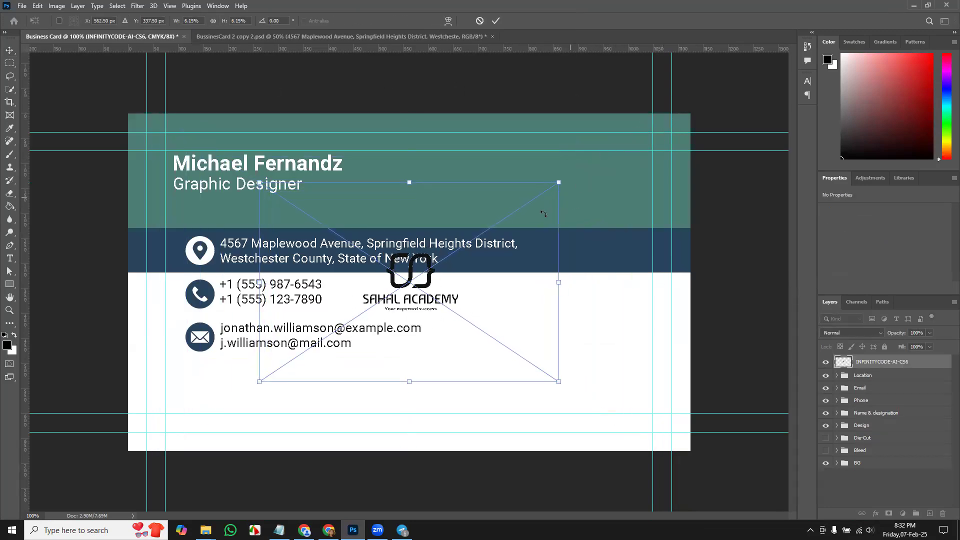
key("Return")
left_click(583, 311)
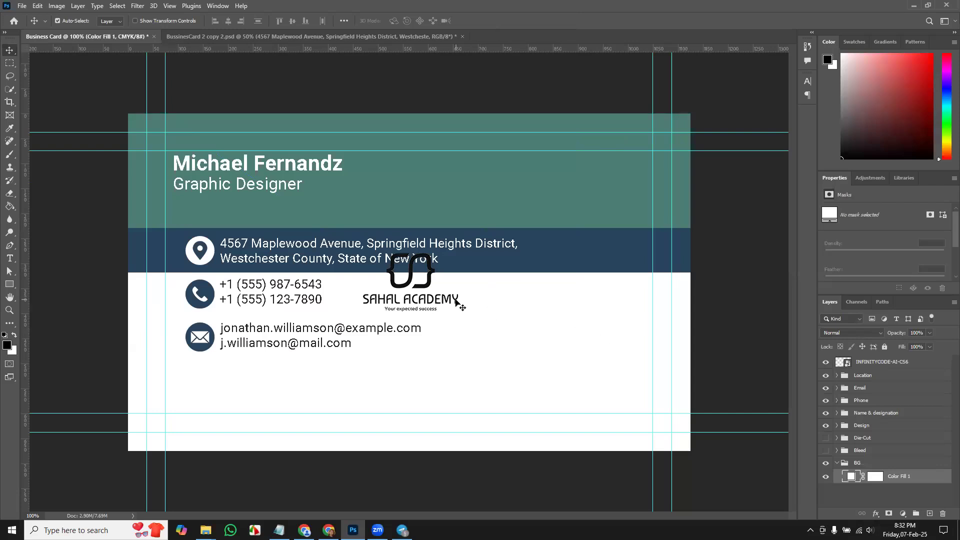
left_click_drag(435, 290, 610, 339)
Move the Location, Email and Phone groups left until their icons line up with the start of the name text.
left_click(887, 379, "ctrl")
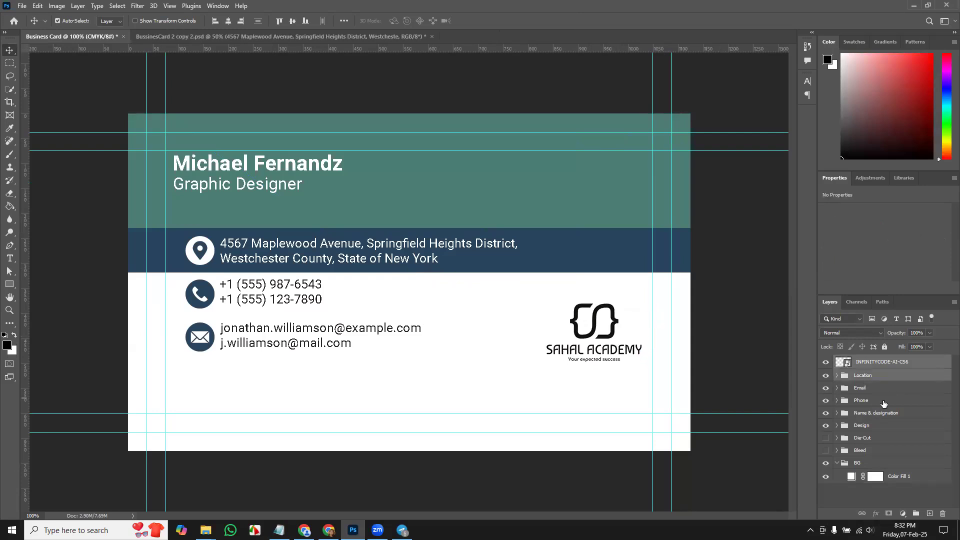
left_click(884, 403)
left_click(884, 379, "ctrl")
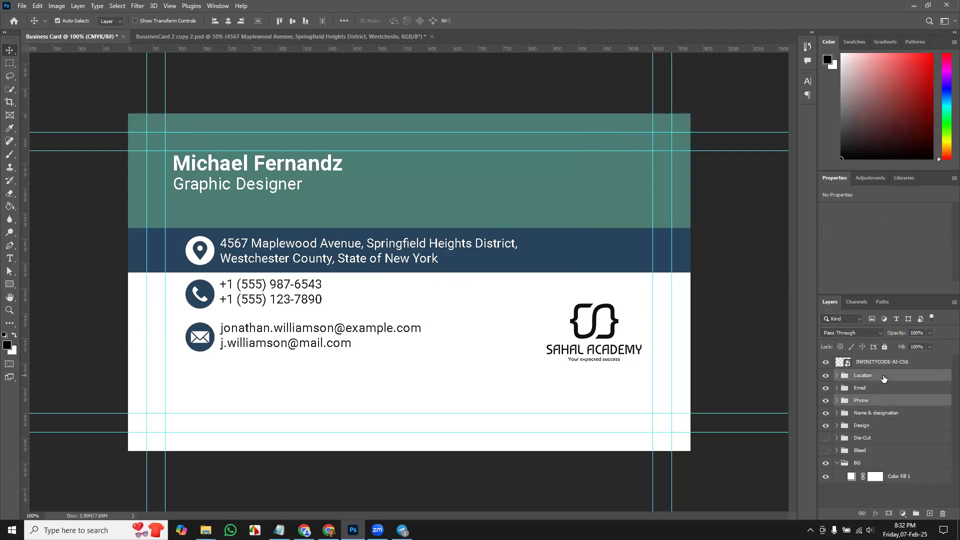
left_click(881, 388, "ctrl")
key("Left")
key("Left")
key("Left")
key("Left")
key("Left")
key("Left")
key("Left")
key("Left")
key("Left")
key("Left")
key("Left")
key("Left")
key("Left")
key("Left")
key("Left")
key("Left")
key("Left")
key("Left")
key("Left")
key("Left")
key("Left")
key("Left")
Check the INFINITYCODE-AI-CS6 layer by hiding and showing it, and rename it Logo.
left_click(880, 368)
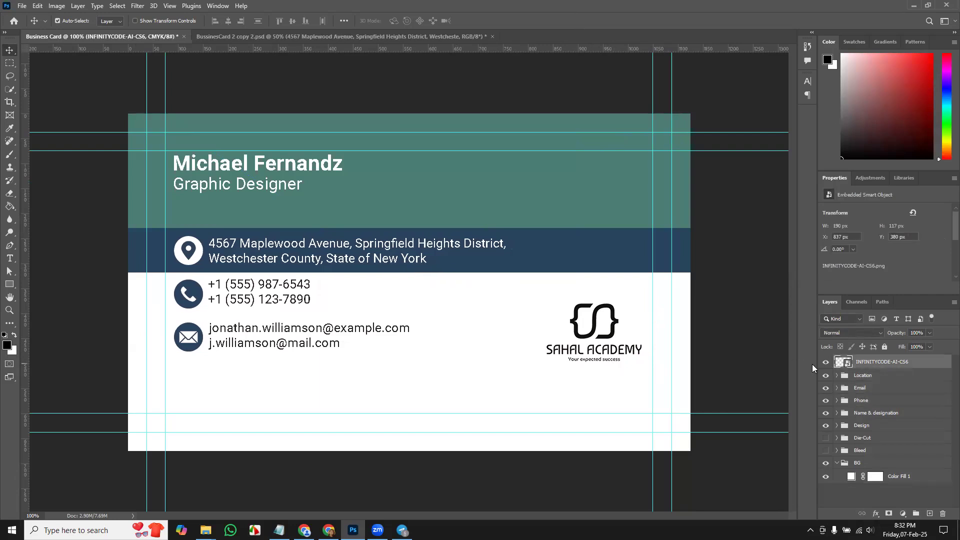
left_click(826, 362)
left_click(826, 363)
double_click(867, 362)
type("Logo")
key("Return")
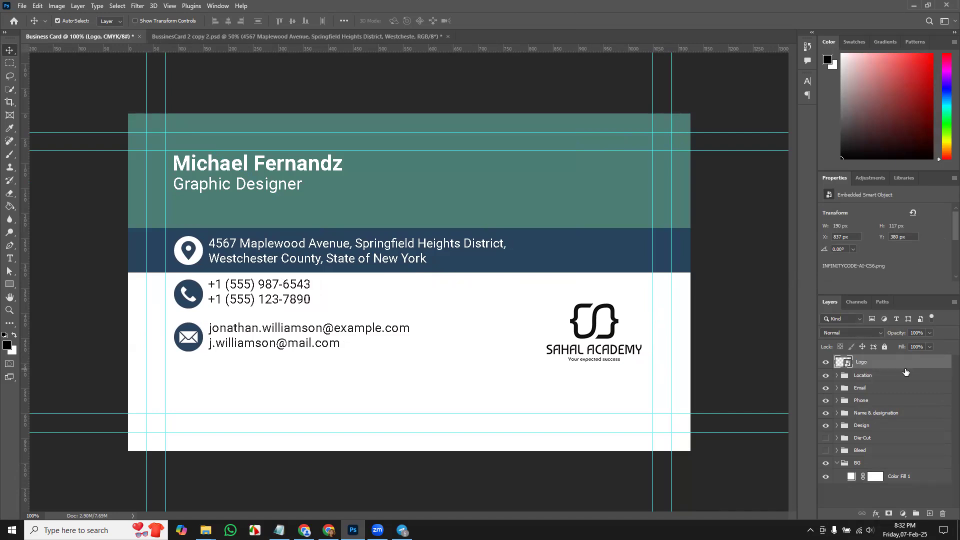
Turn off Auto-Select and reposition the logo in the white area at about X 828 px, Y 355 px.
left_click_drag(614, 336, 605, 326)
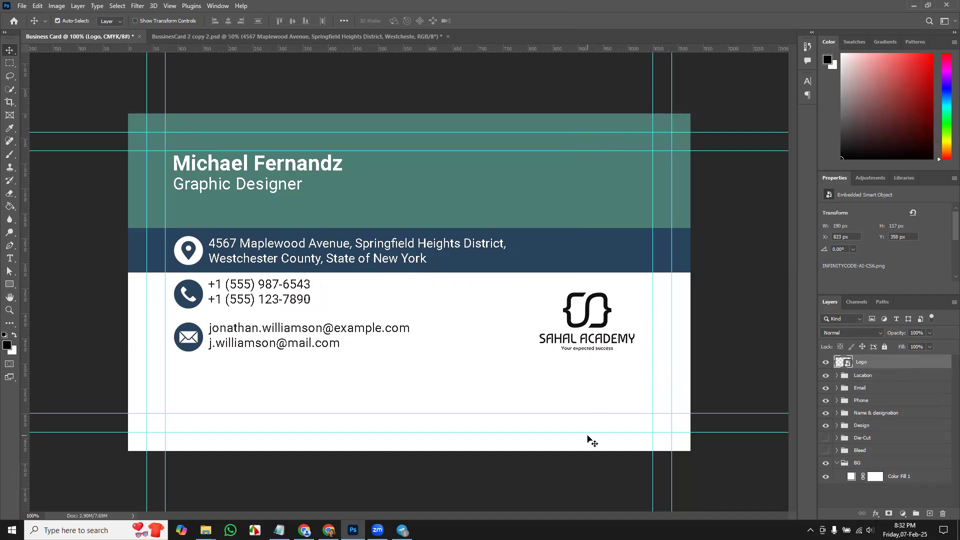
left_click(611, 341)
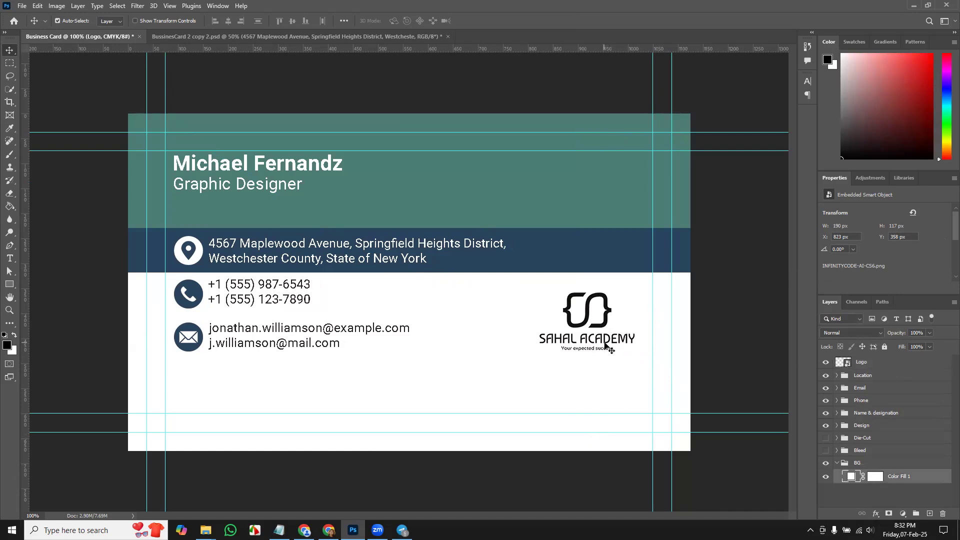
left_click(57, 20)
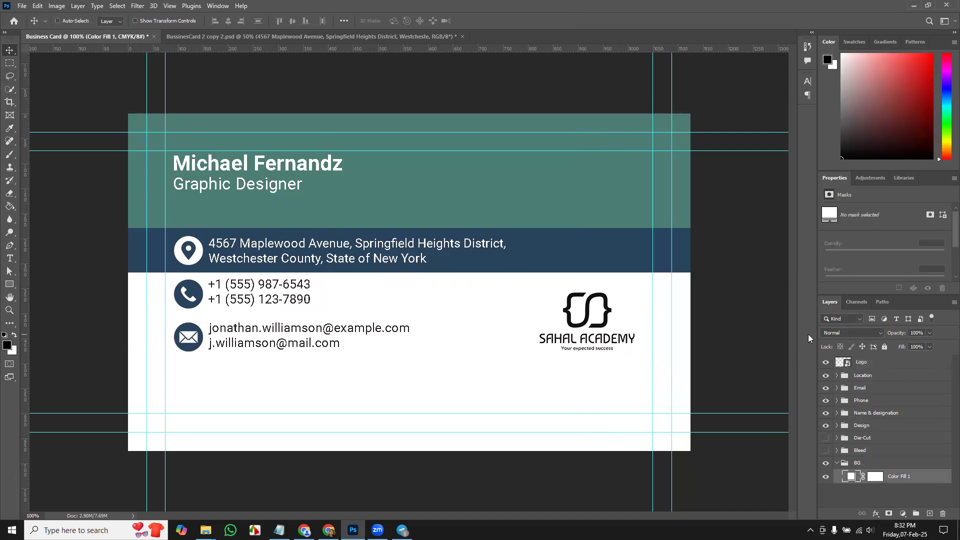
left_click(890, 360)
mouse_move(602, 324)
left_mouse_down()
mouse_move(583, 322)
mouse_move(604, 323)
left_mouse_up()
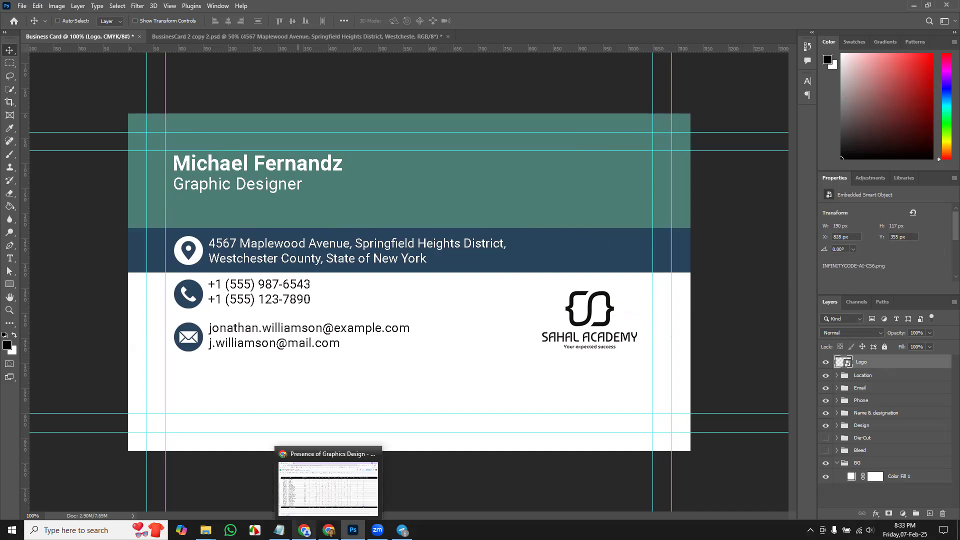
left_click(304, 530)
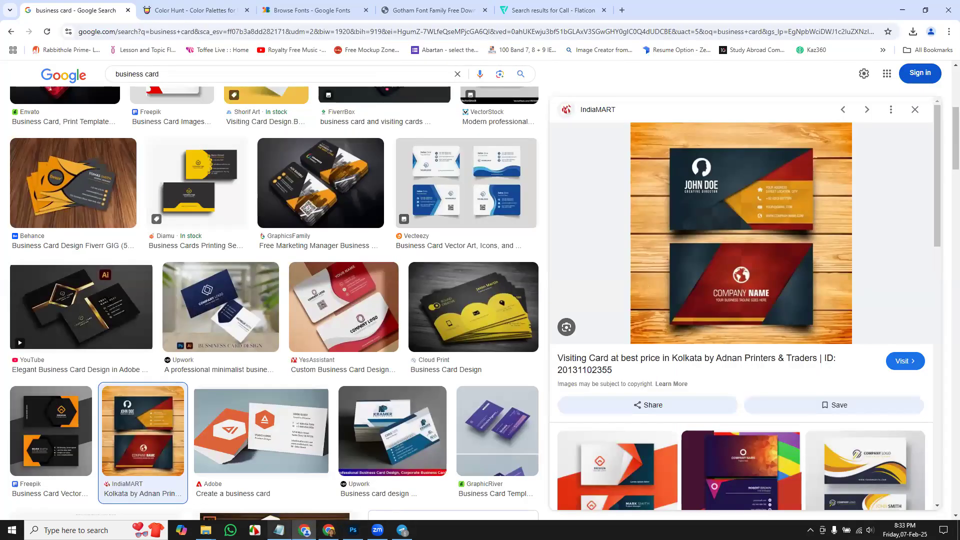
key("alt+Tab")
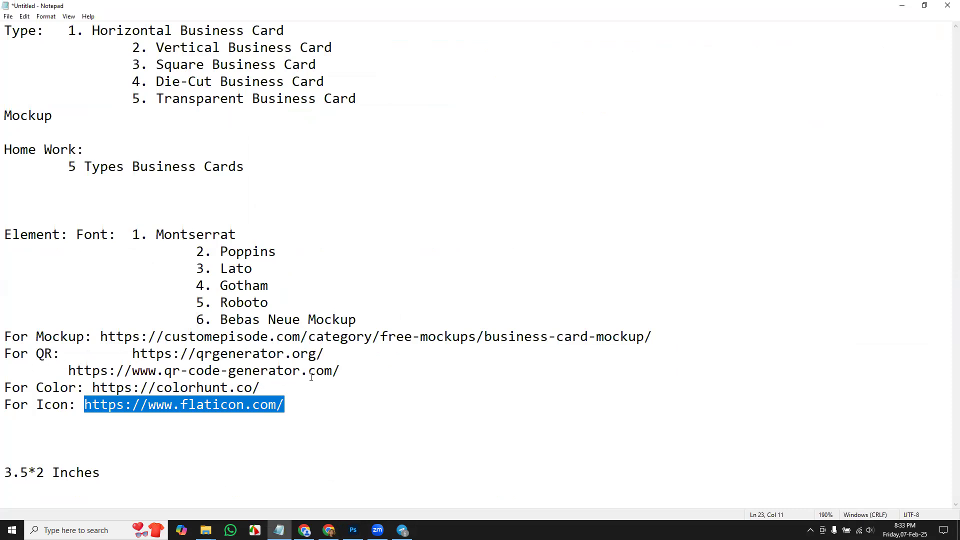
left_click_drag(335, 356, 132, 351)
key("ctrl+c")
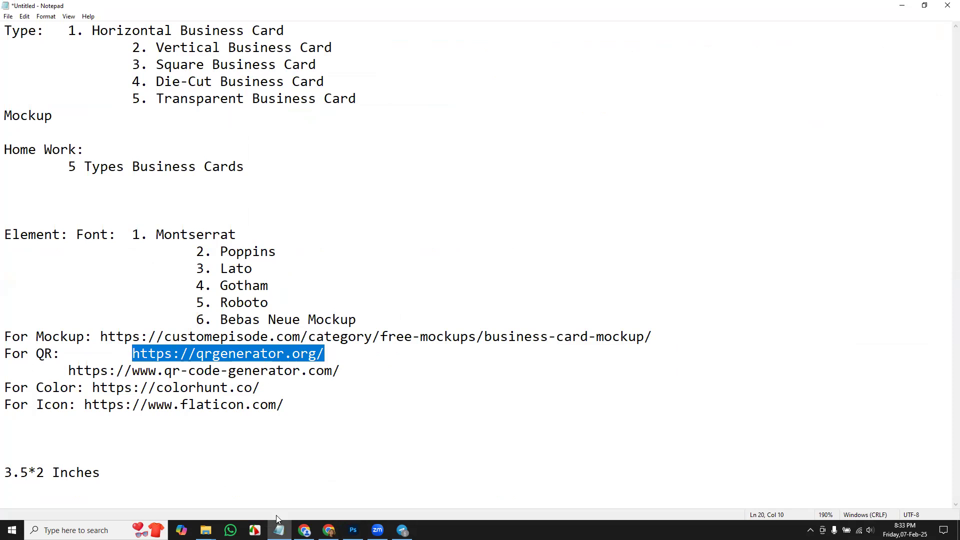
key("alt+Tab")
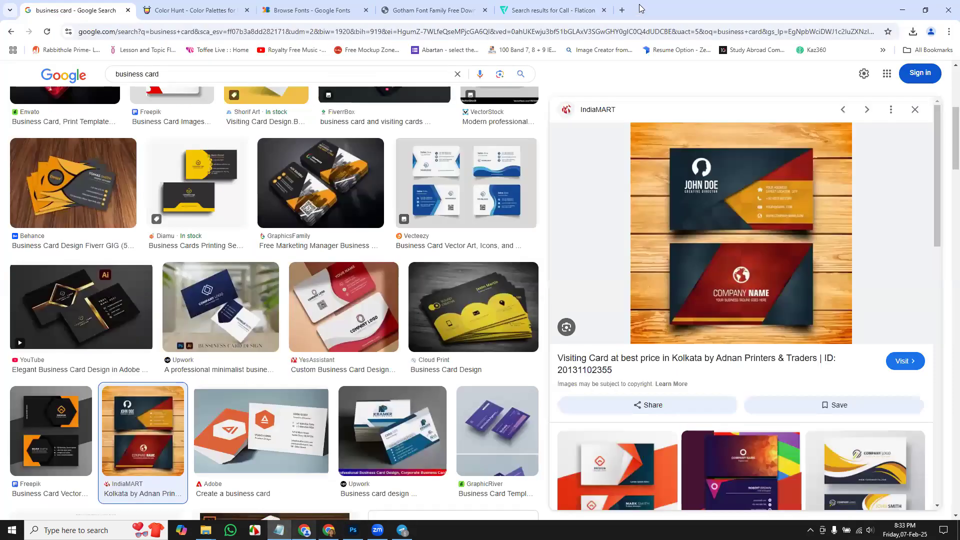
left_click(621, 11)
key("ctrl+v")
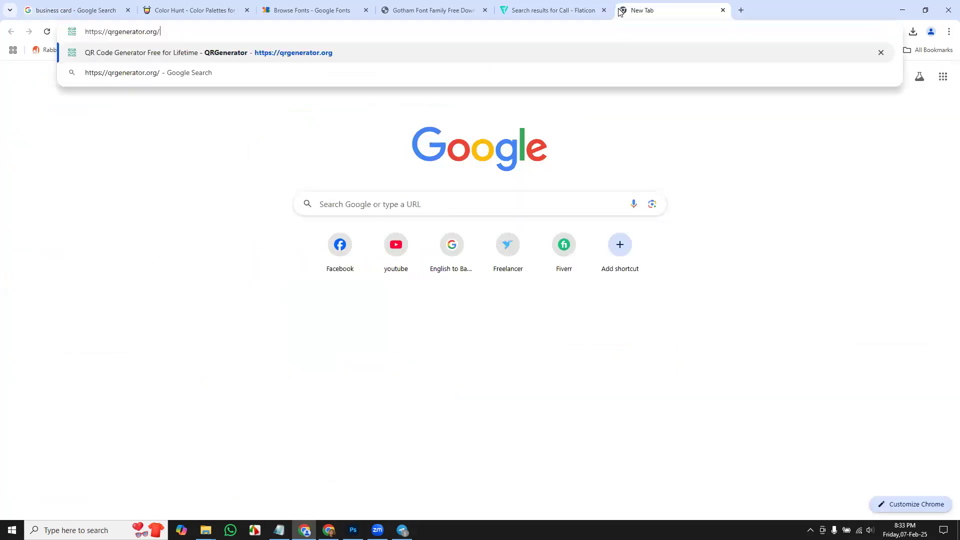
key("Return")
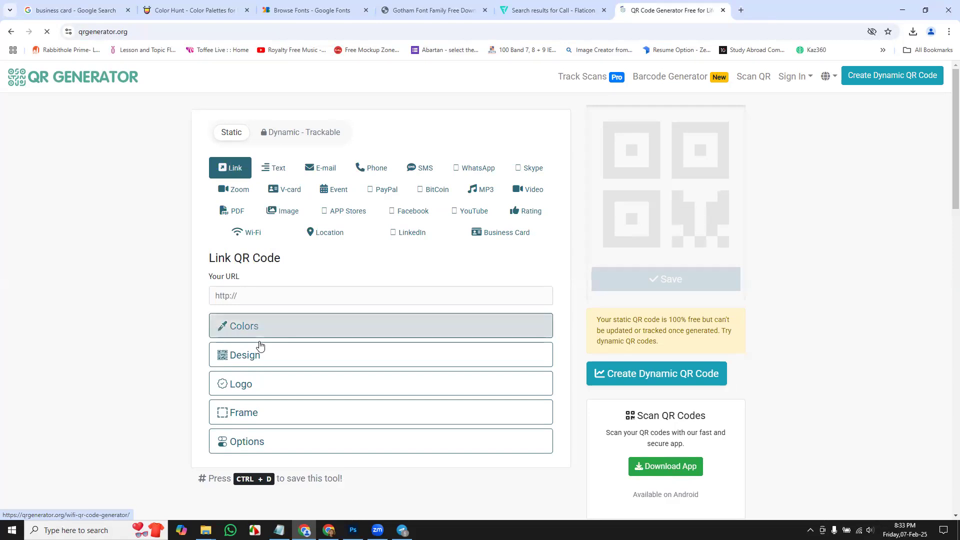
left_click(216, 296)
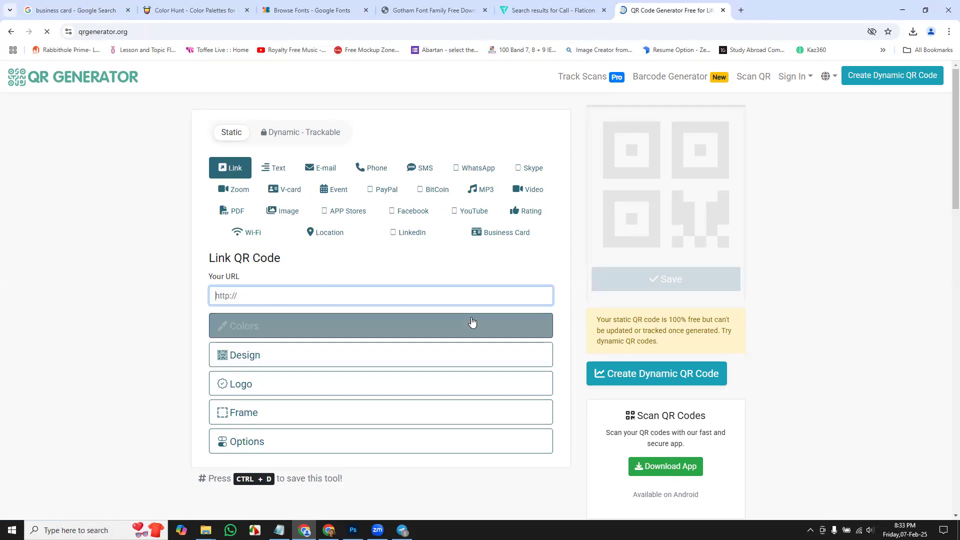
left_click(279, 171)
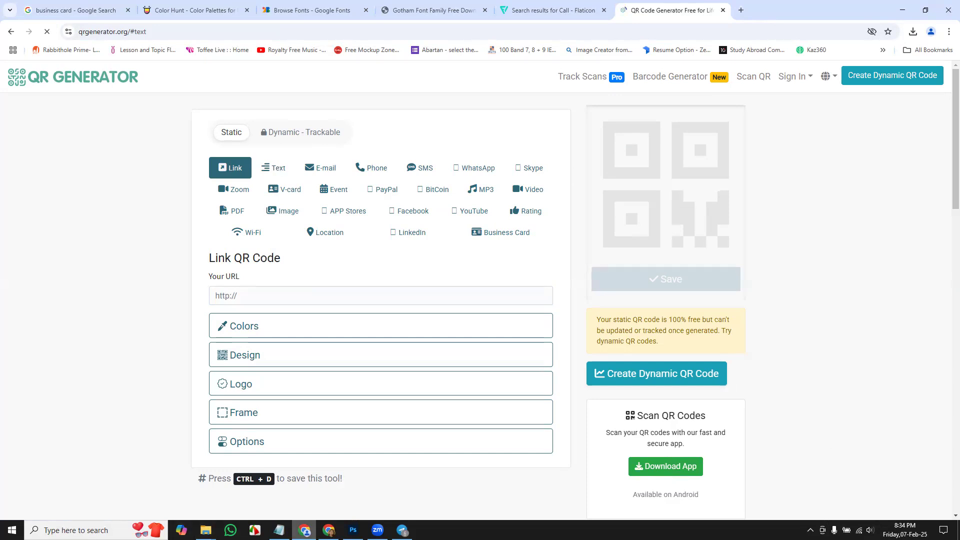
left_click(279, 531)
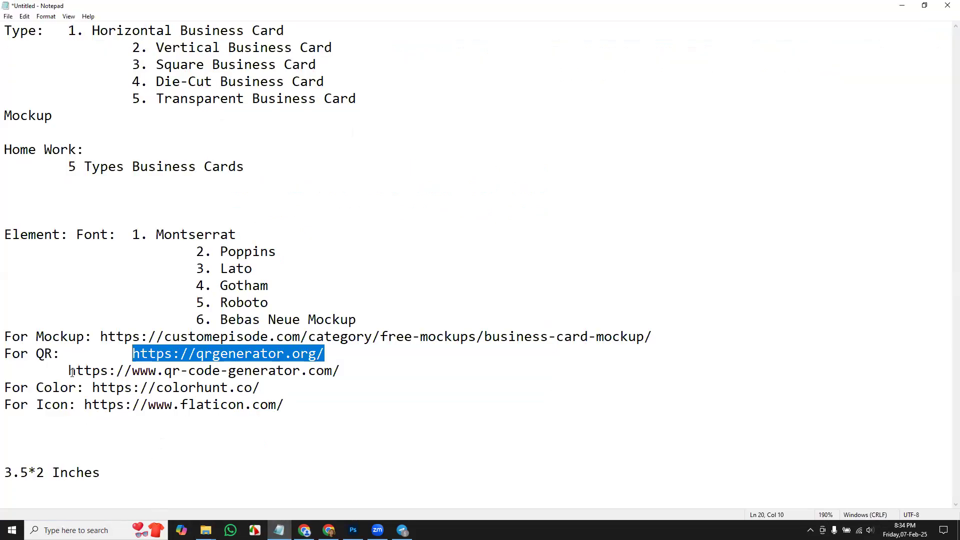
left_click_drag(69, 373, 356, 372)
key("ctrl+c")
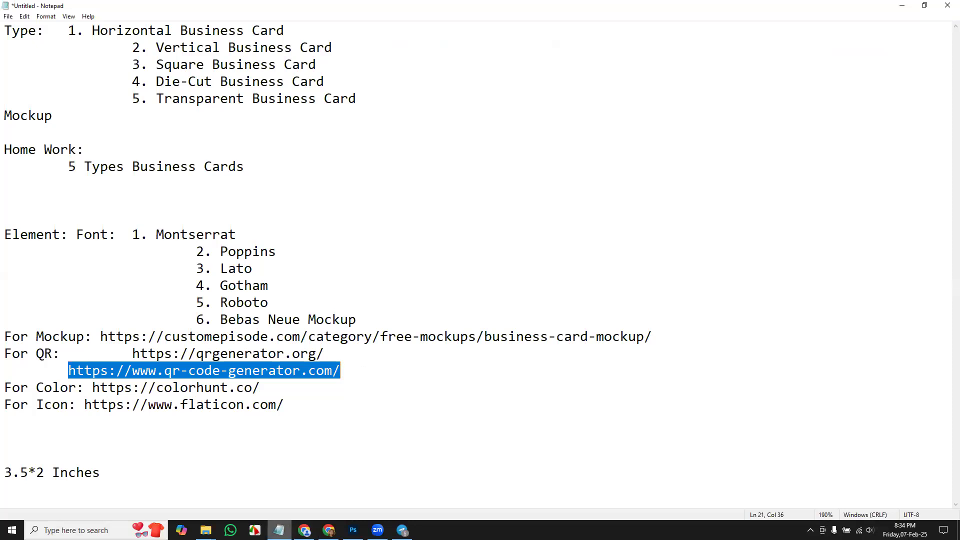
left_click(305, 530)
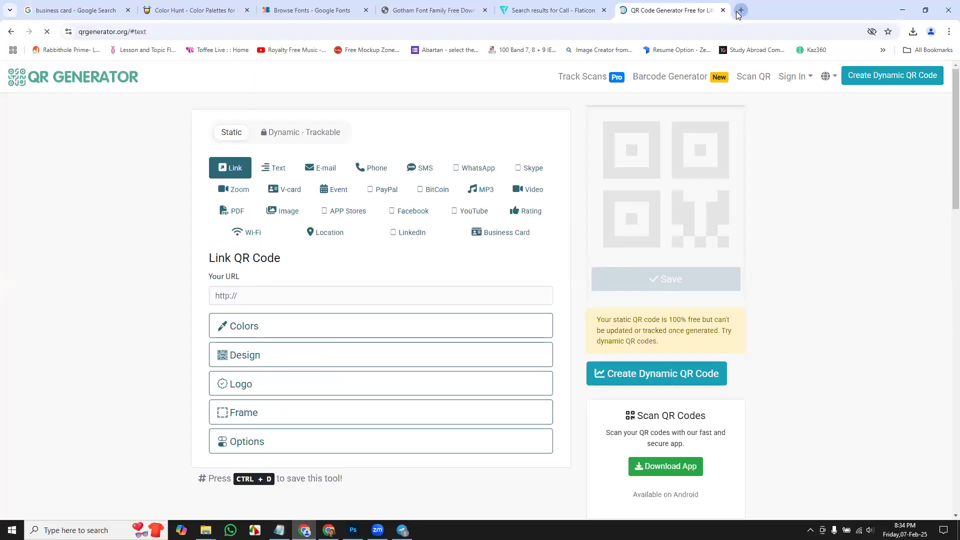
left_click(740, 10)
key("ctrl+v")
key("Return")
left_click(668, 6)
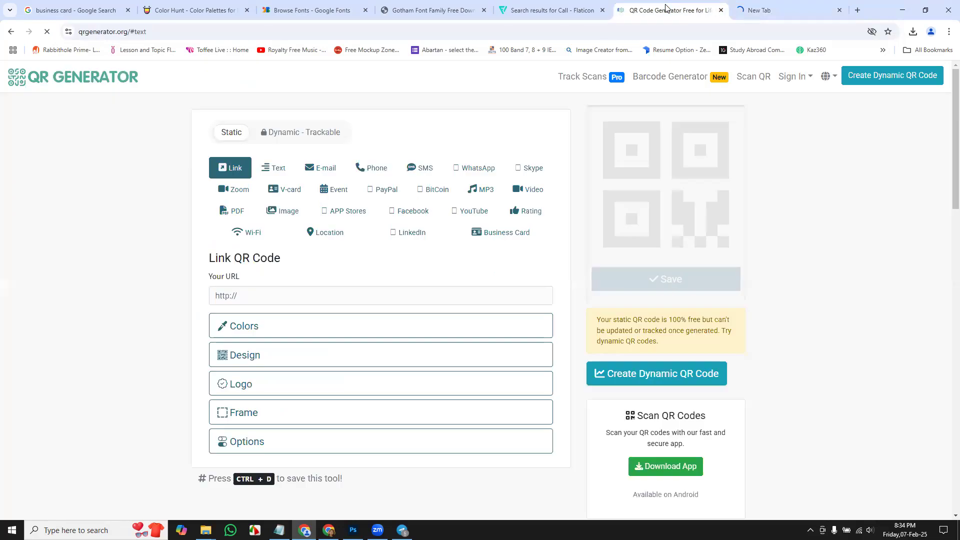
left_click(766, 11)
left_click(695, 10)
left_click(766, 10)
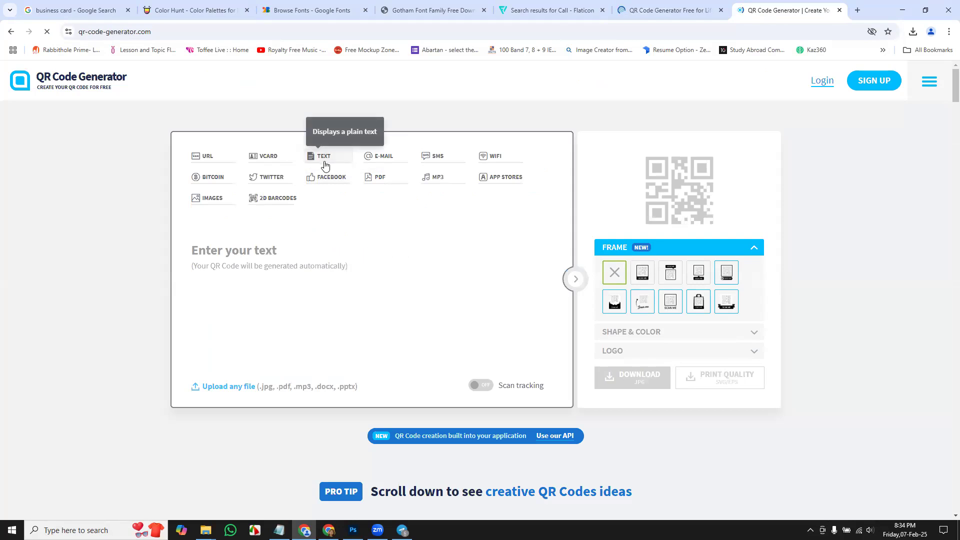
mouse_move(279, 530)
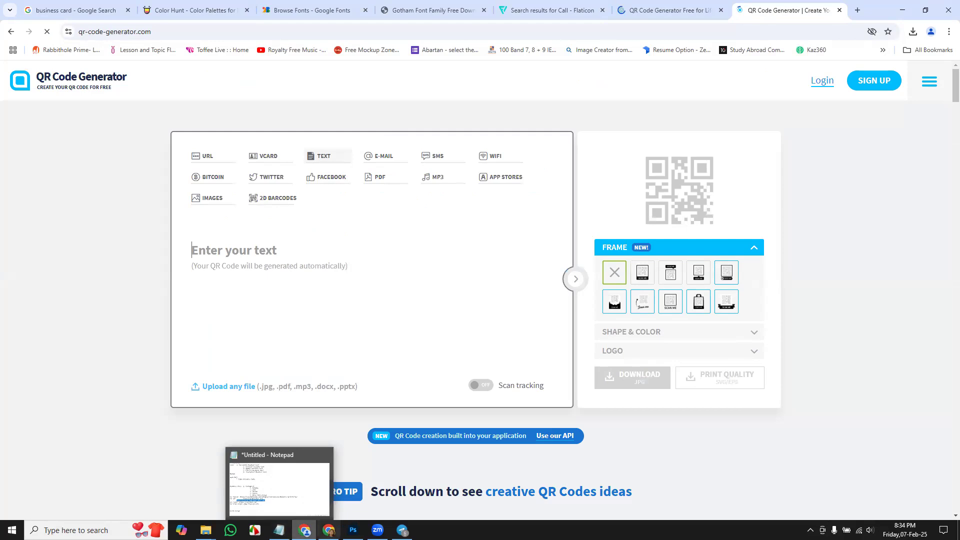
Copy the person's full name from the Photoshop card and paste it as the QR code text in Chrome.
left_click(353, 530)
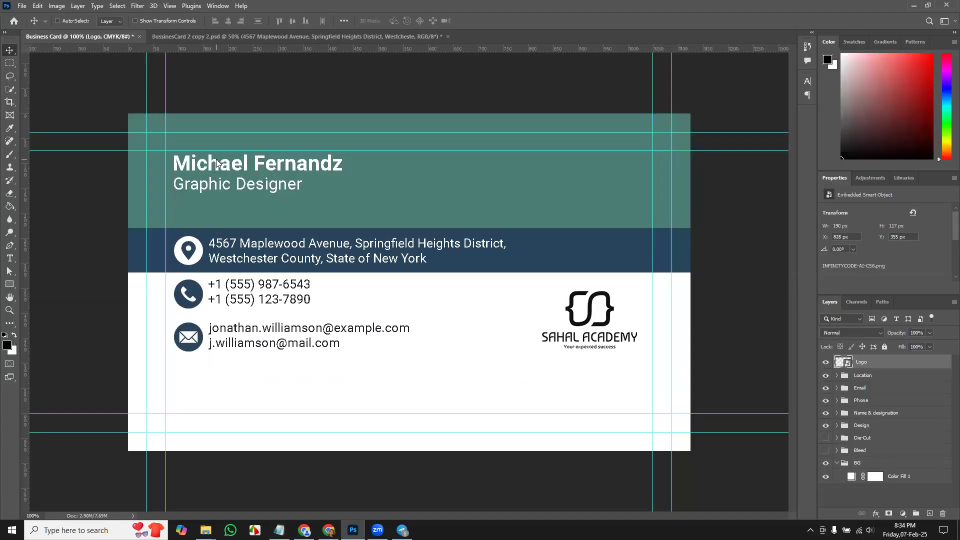
key("t")
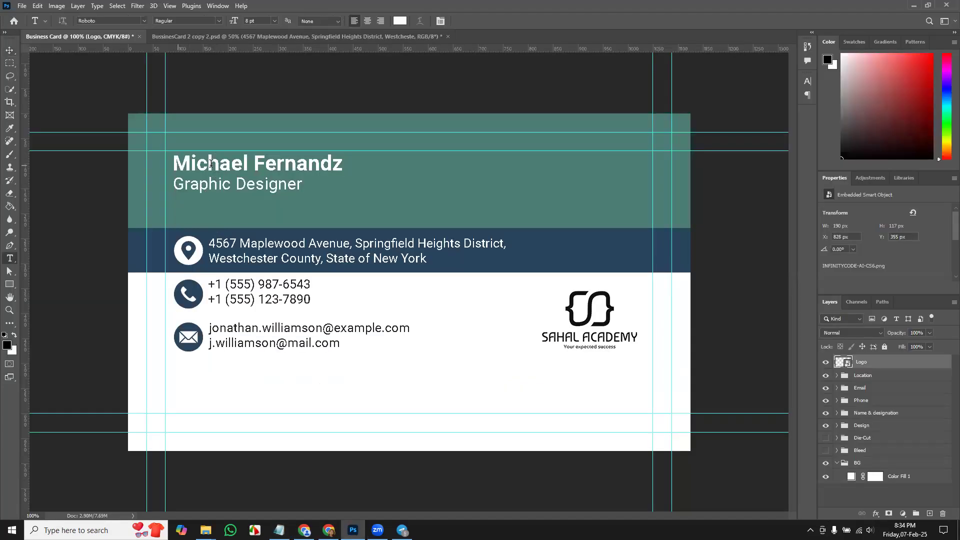
triple_click(210, 164)
key("ctrl+c")
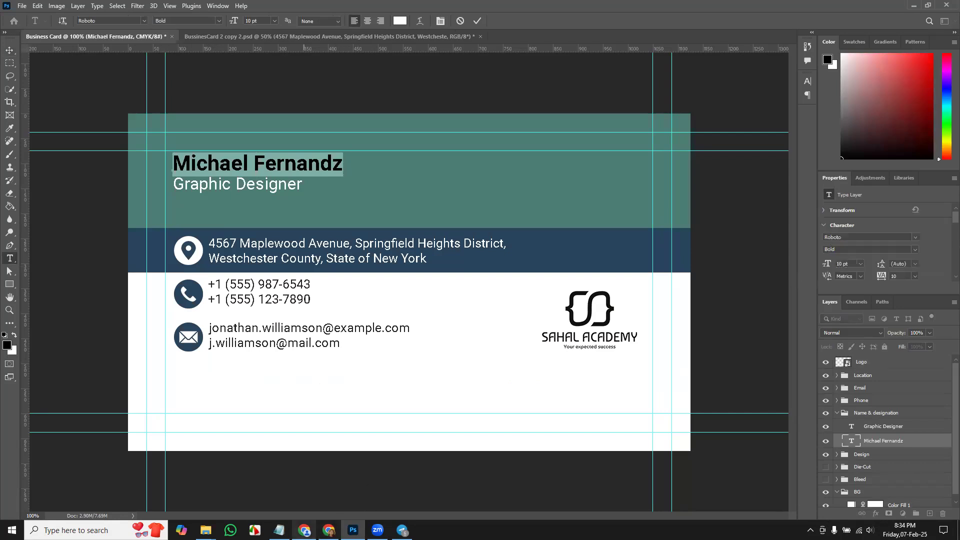
left_click(304, 530)
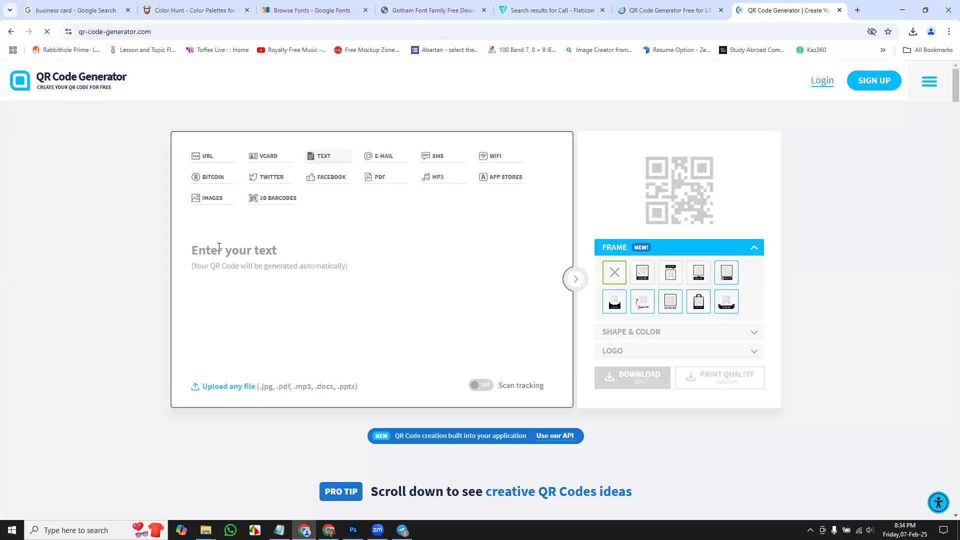
key("ctrl+v")
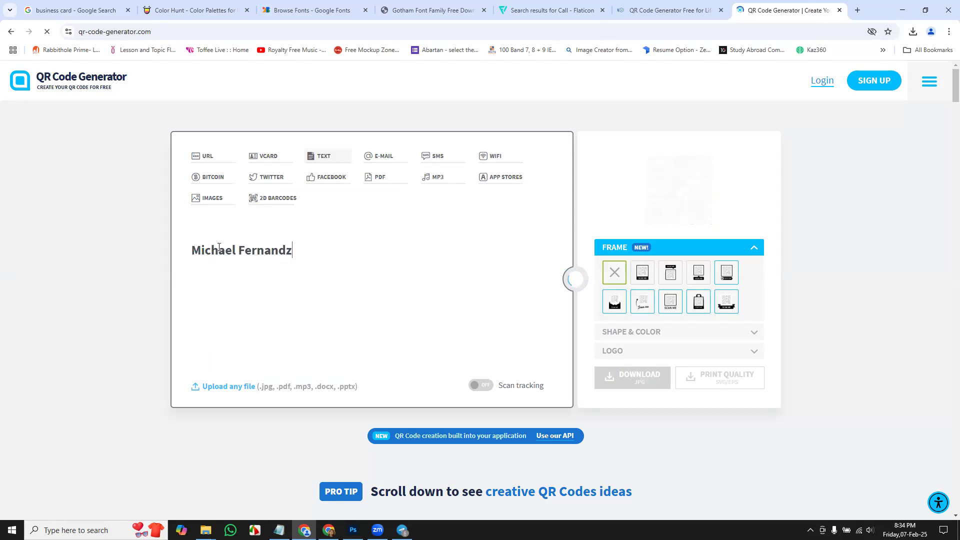
Add a "Phone:" line to the QR text, followed by both phone numbers copied from the Photoshop card.
type("Phone")
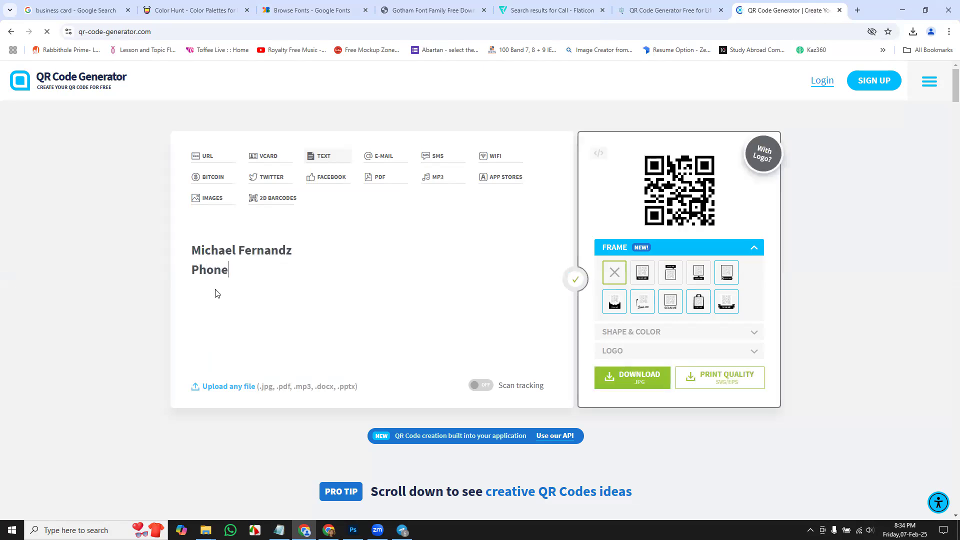
type(":")
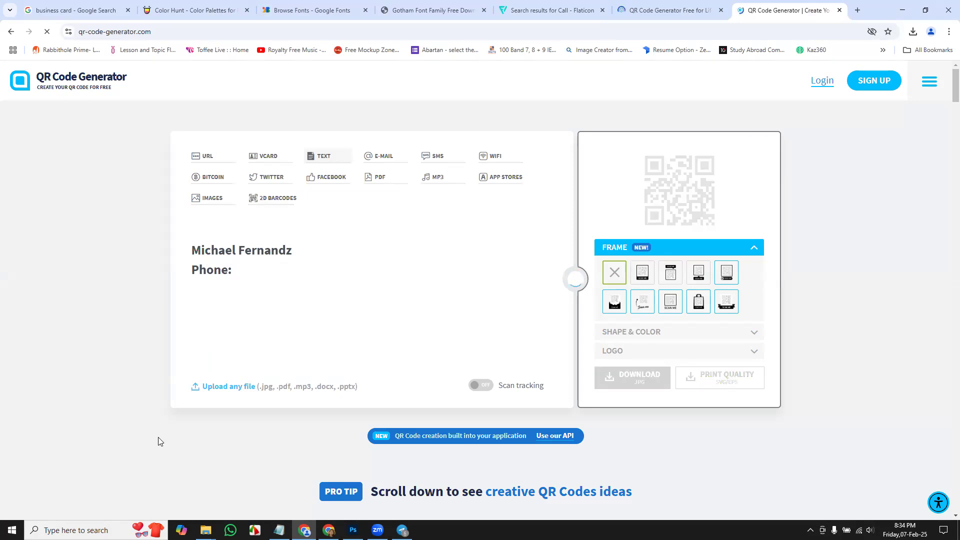
key("alt+Tab")
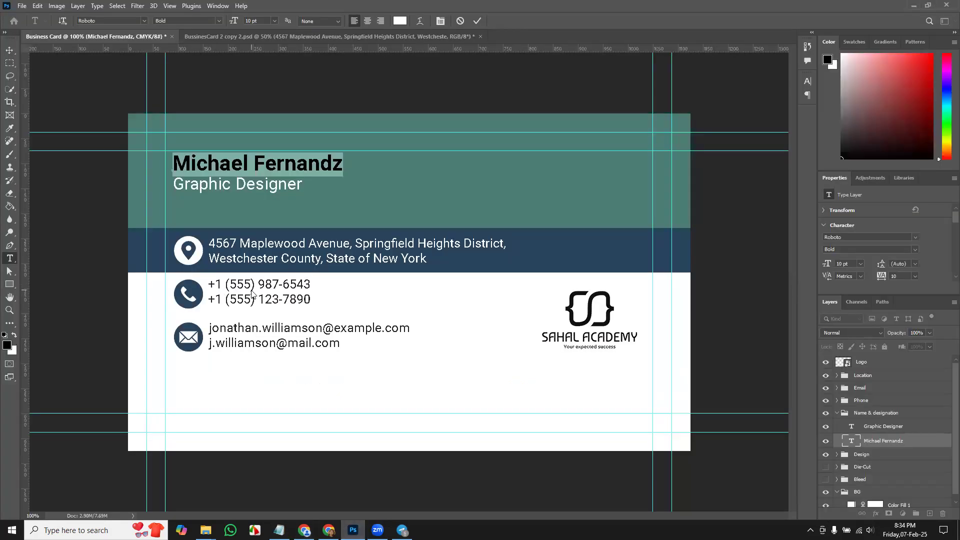
left_click(9, 50)
left_click(9, 258)
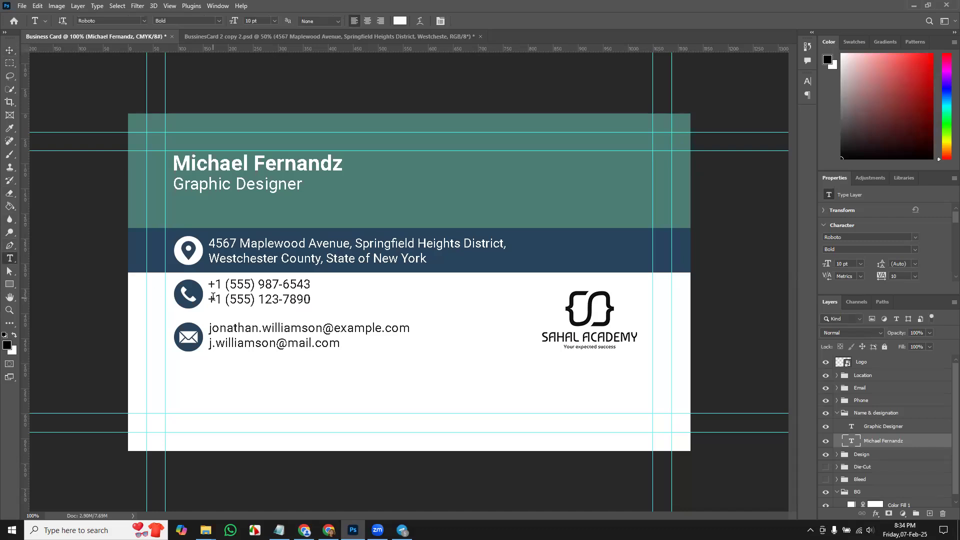
left_click(225, 303)
key("ctrl+a")
key("ctrl+c")
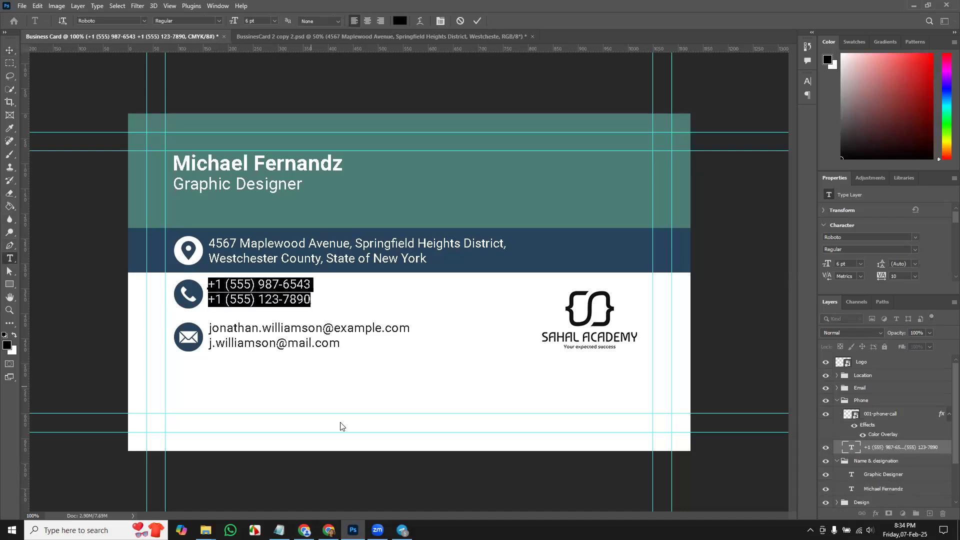
left_click(304, 531)
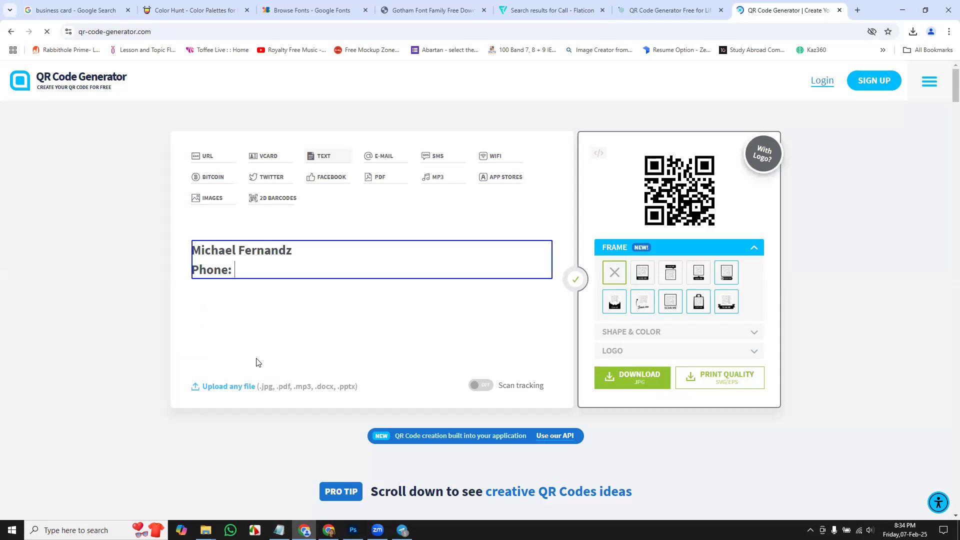
key("ctrl+v")
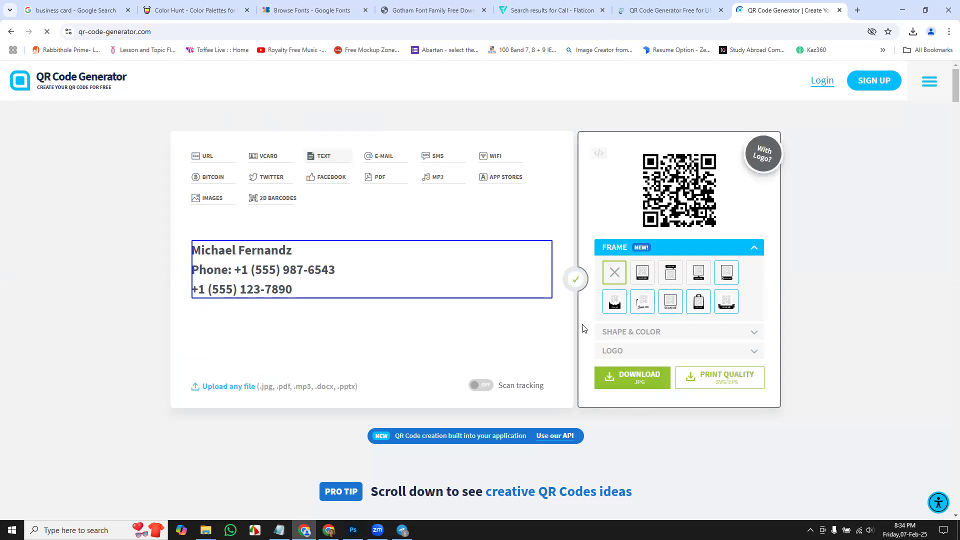
Try to download the QR code as a JPG, and refresh the Downloads folder in File Explorer.
left_click(624, 386)
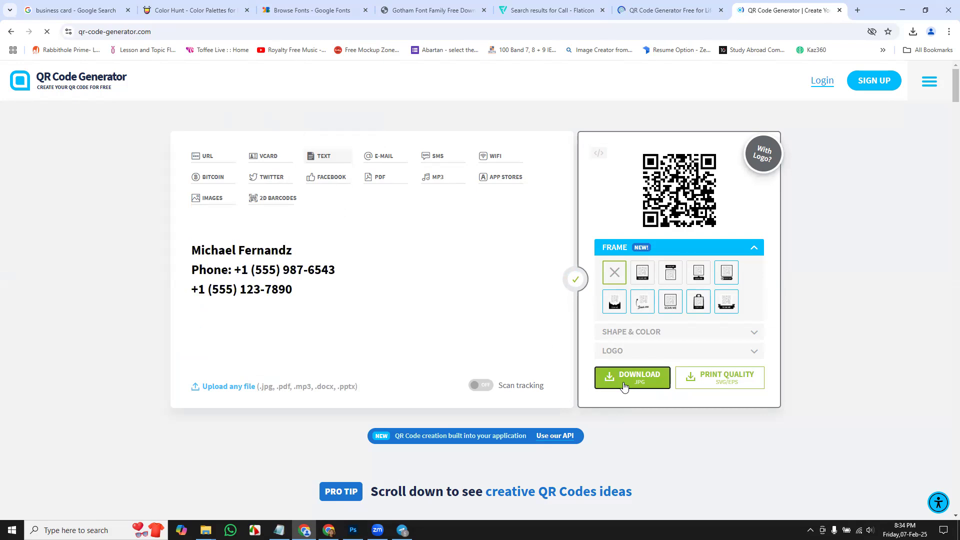
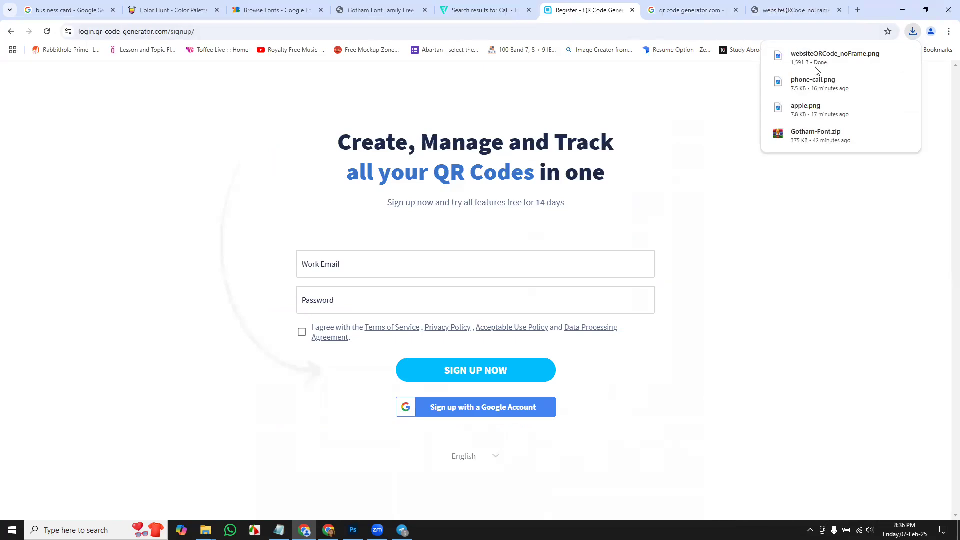
mouse_move(206, 529)
left_click(140, 496)
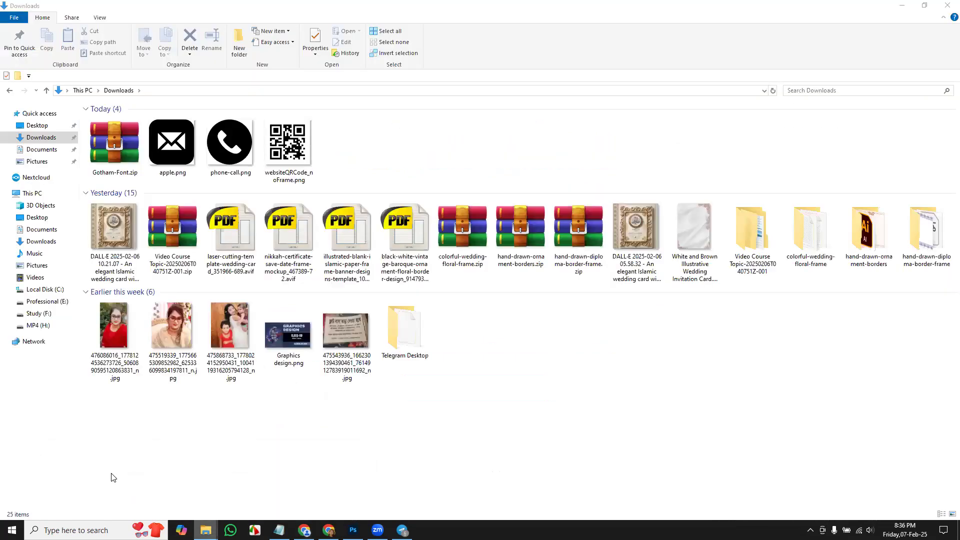
right_click(470, 156)
left_click(506, 195)
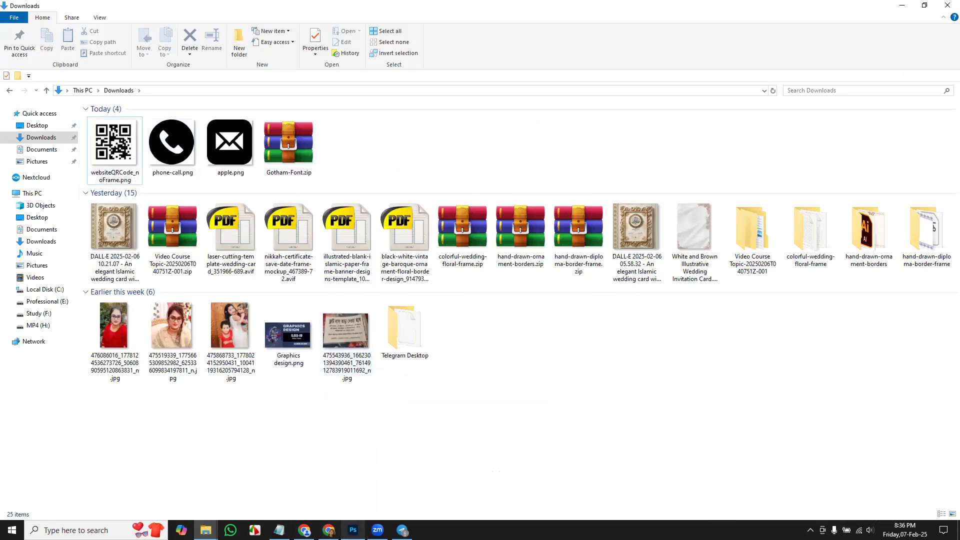
Switch to Photoshop, end editing of the phone number text, and activate the Move tool.
left_click(353, 530)
left_click(22, 6)
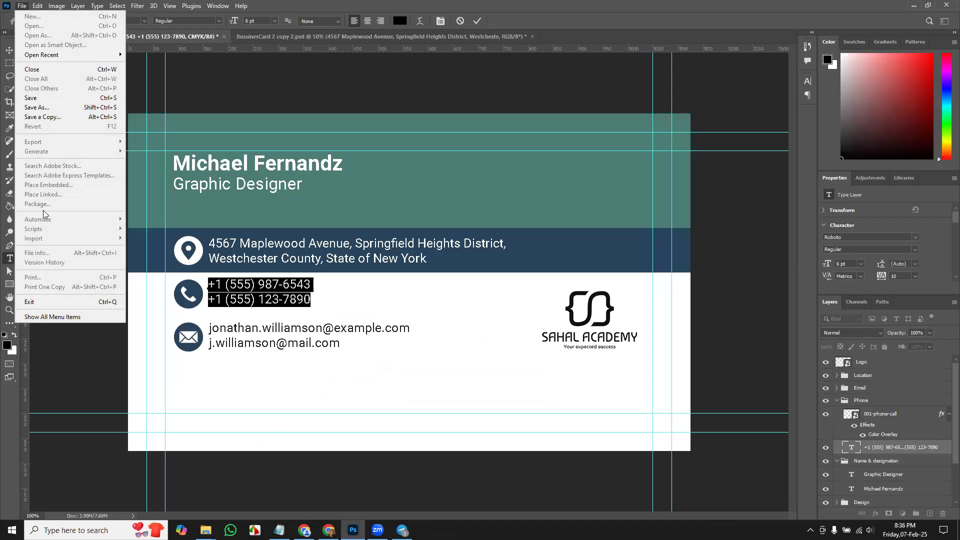
left_click(22, 5)
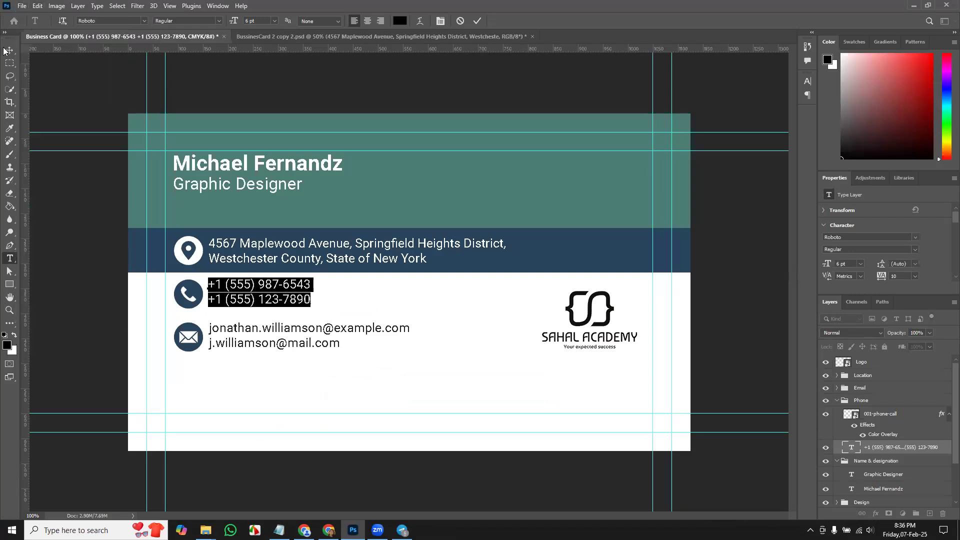
left_click(10, 50)
left_click(22, 6)
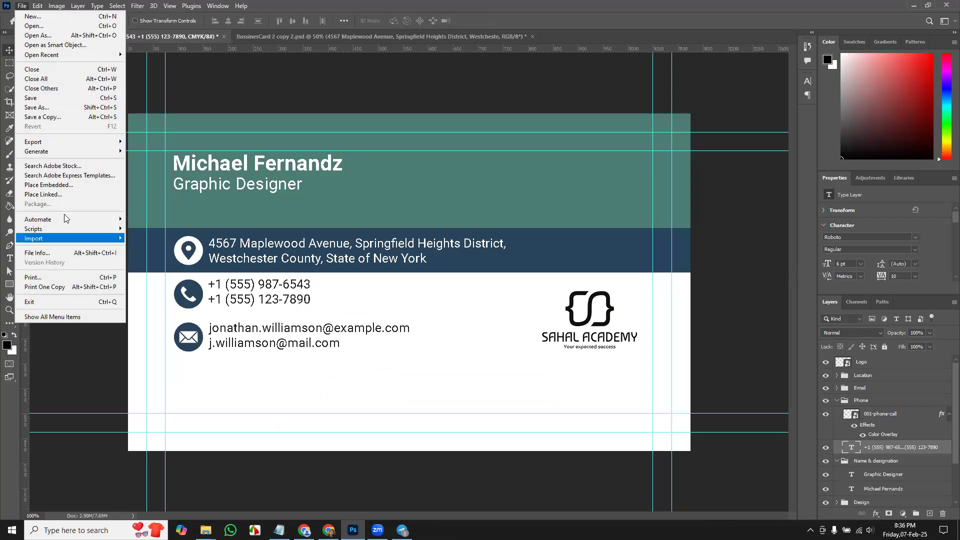
left_click(75, 183)
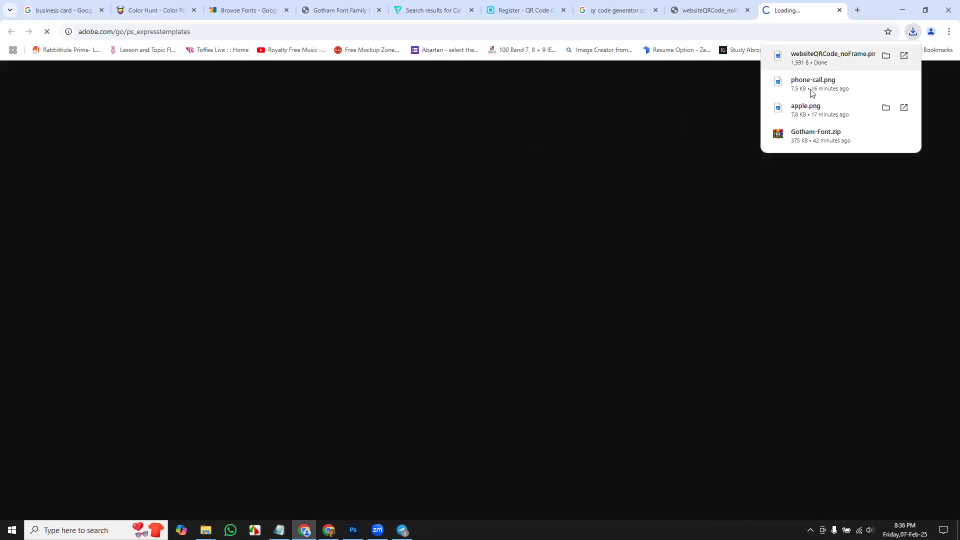
left_click(353, 530)
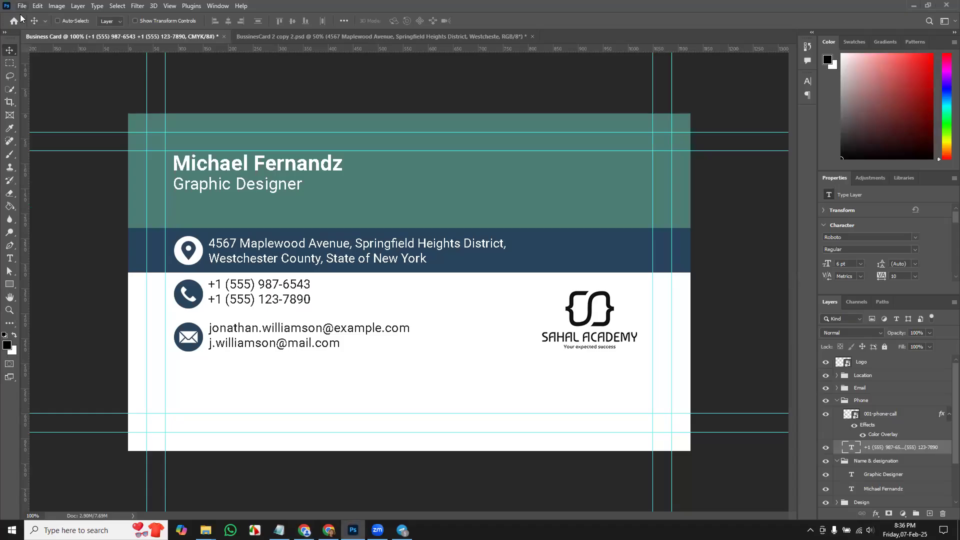
Place websiteQRCode_noFrame.png from Downloads as an embedded image and scale it to about 3.69%.
left_click(22, 6)
left_click(48, 185)
left_click(44, 87)
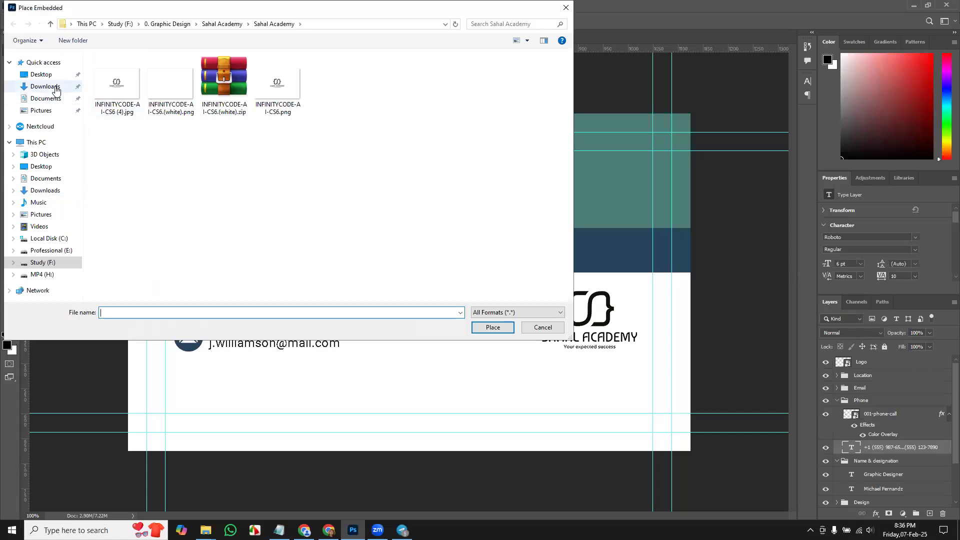
double_click(116, 91)
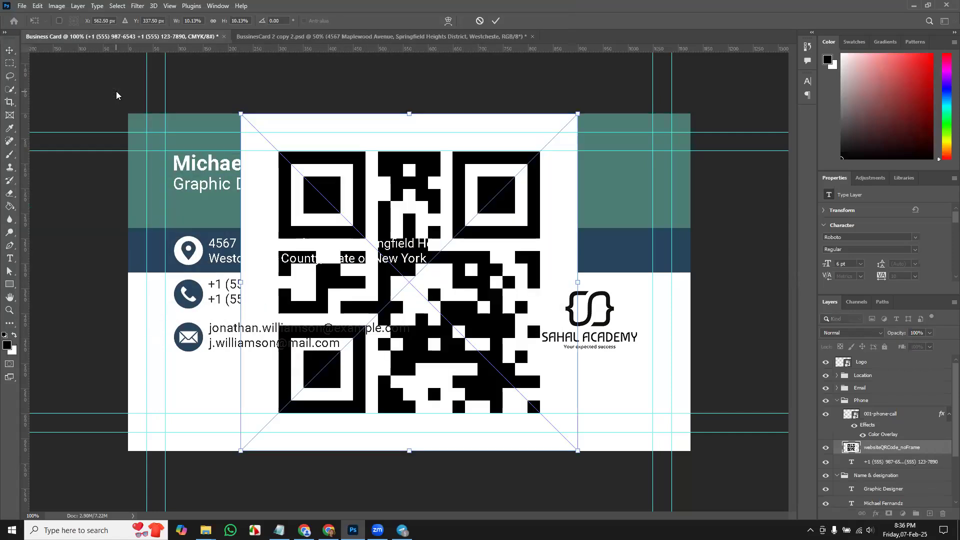
left_click_drag(575, 130, 502, 249)
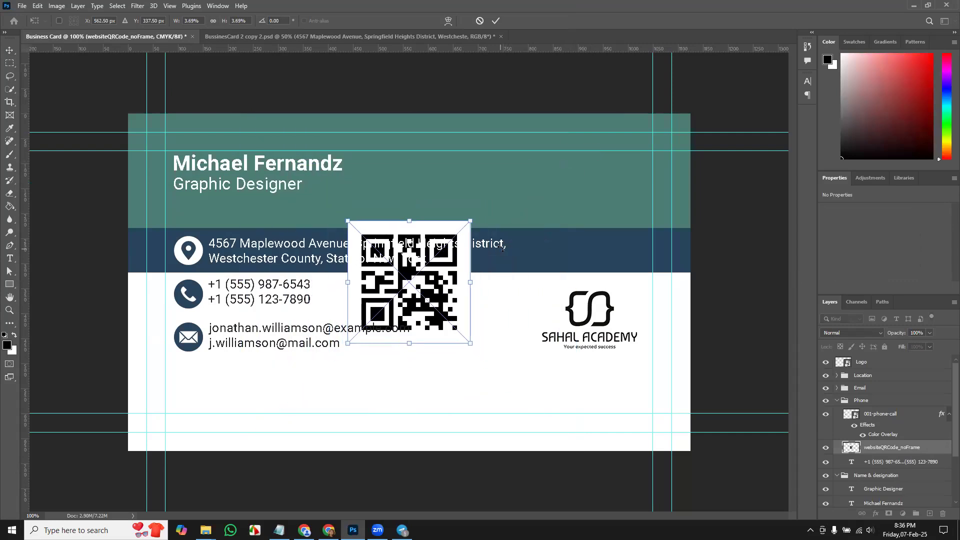
key("Return")
Move the QR code above the Sahal Academy logo and scale it down to about 156 px square.
left_click_drag(414, 307, 602, 218)
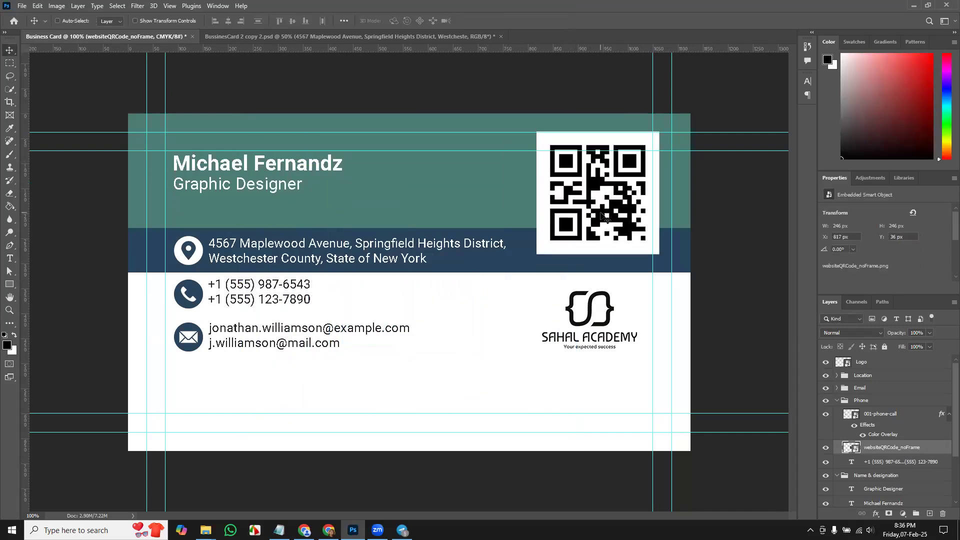
key("ctrl+t")
left_click_drag(653, 143, 640, 158)
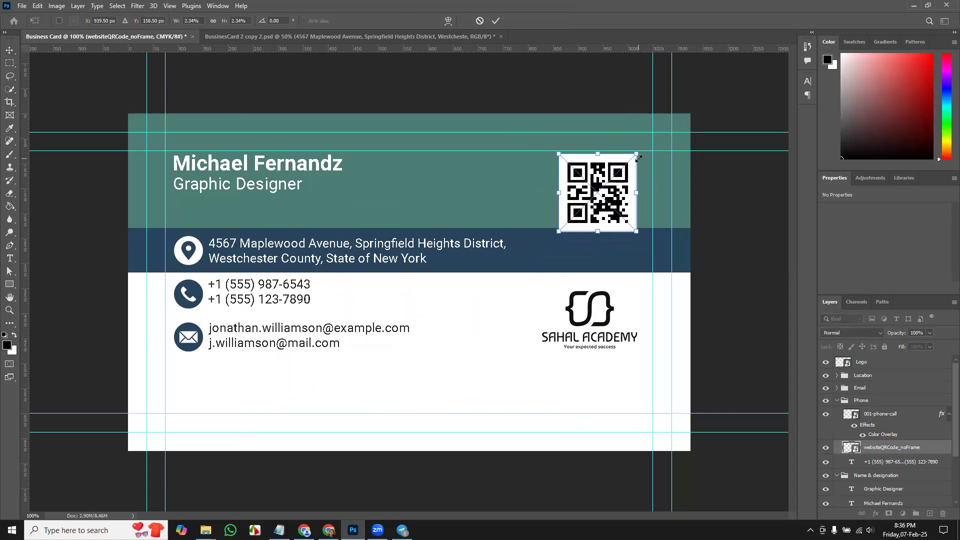
key("Return")
left_click_drag(618, 195, 614, 218)
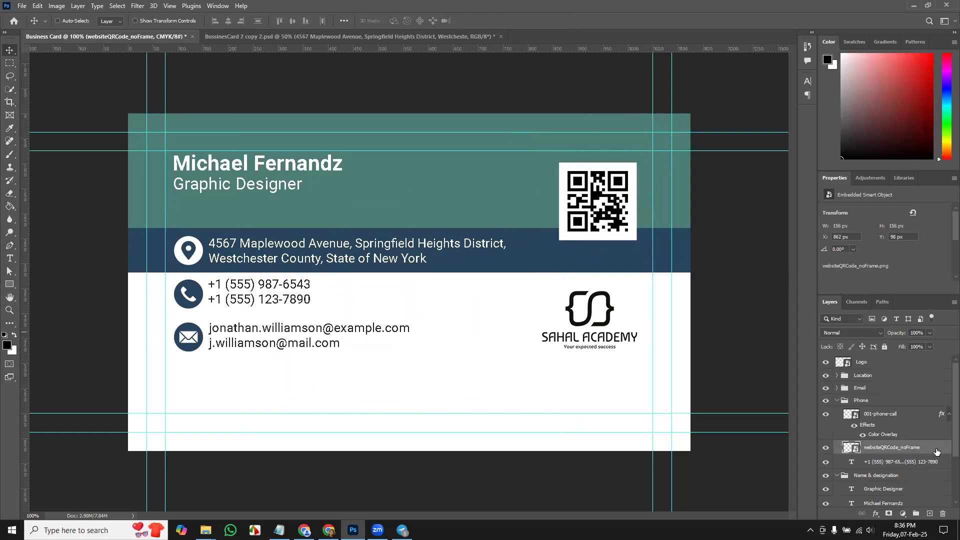
Move the websiteQRCode_noFrame layer out of the Phone group to the top of the layer stack, and collapse the Phone and Name & designation groups.
left_click(839, 402)
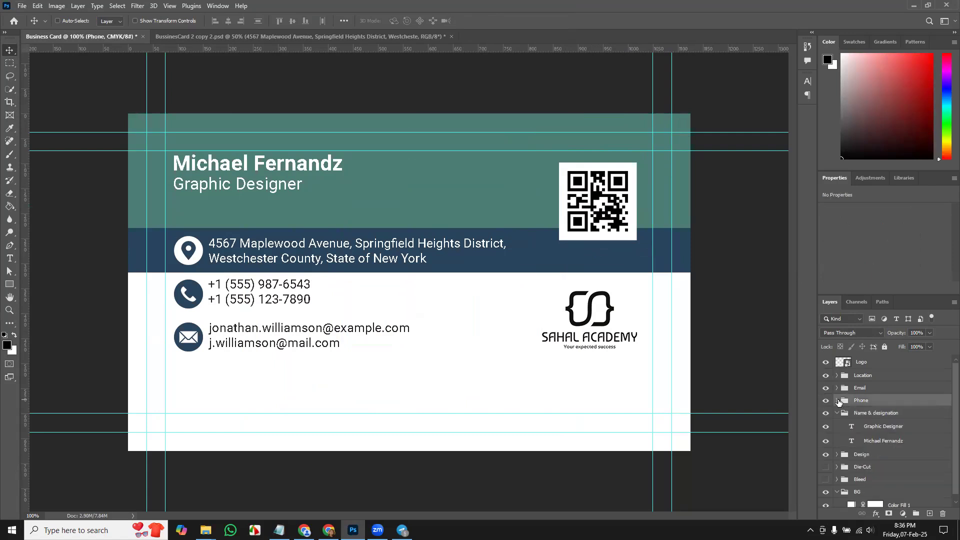
left_click_drag(892, 450, 898, 359)
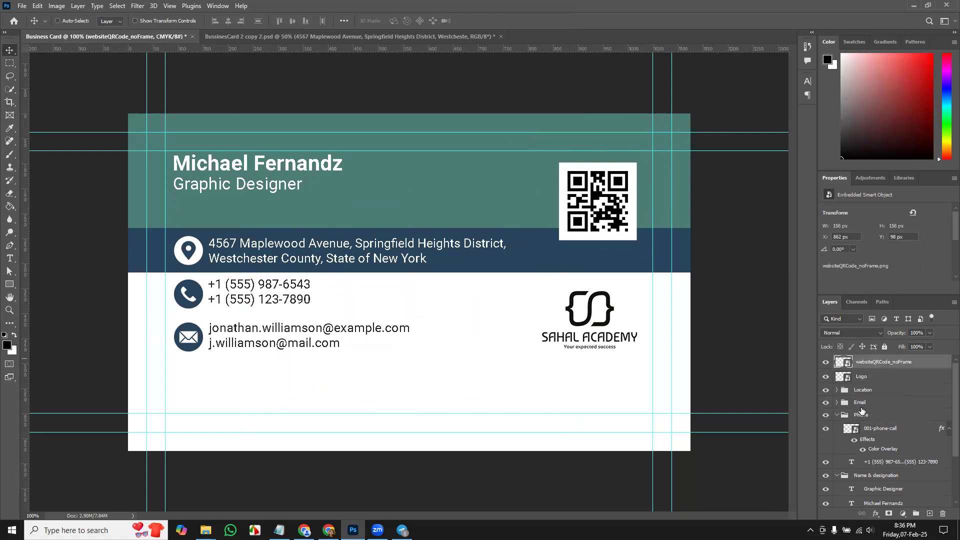
left_click(838, 415)
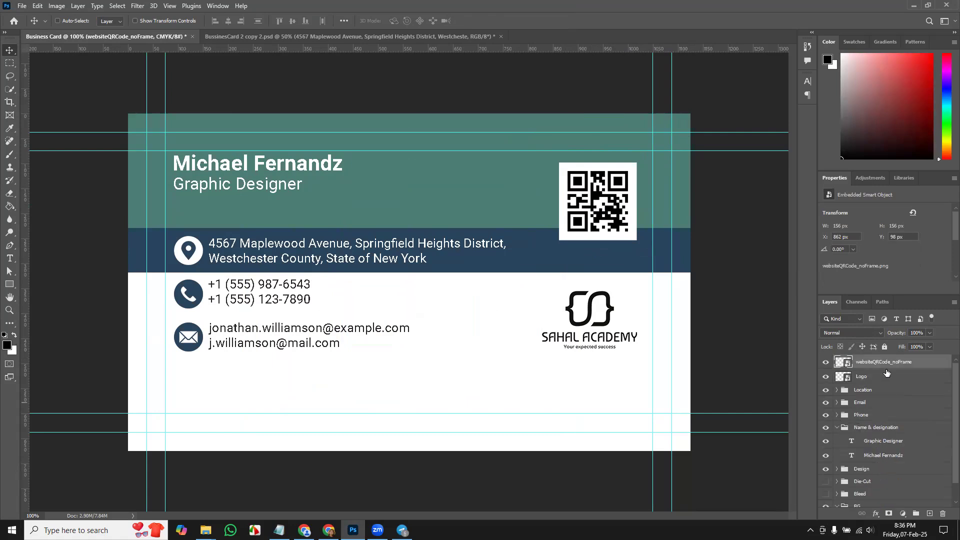
left_click(836, 429)
left_click(837, 429)
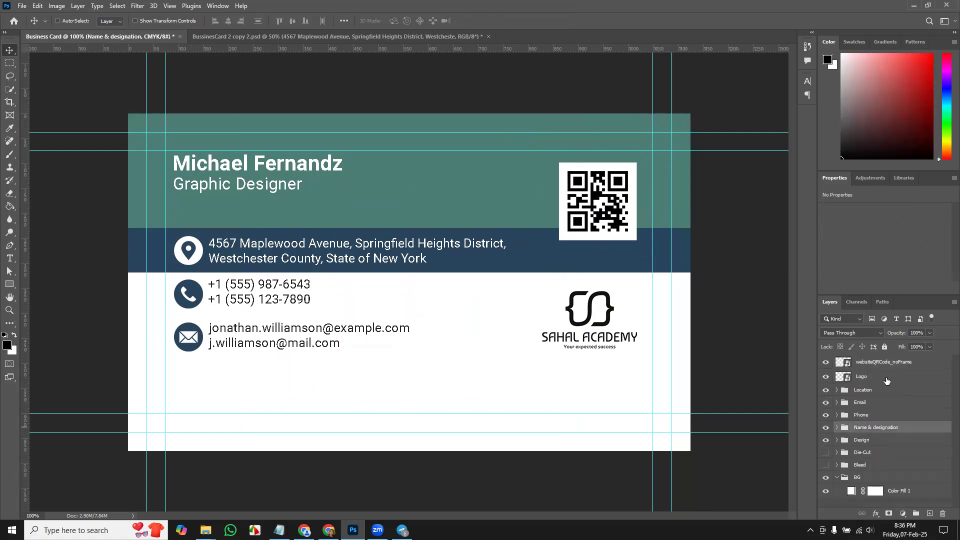
Add a Stroke layer style to the QR code in the navy sampled from the card's address band.
left_click(927, 365)
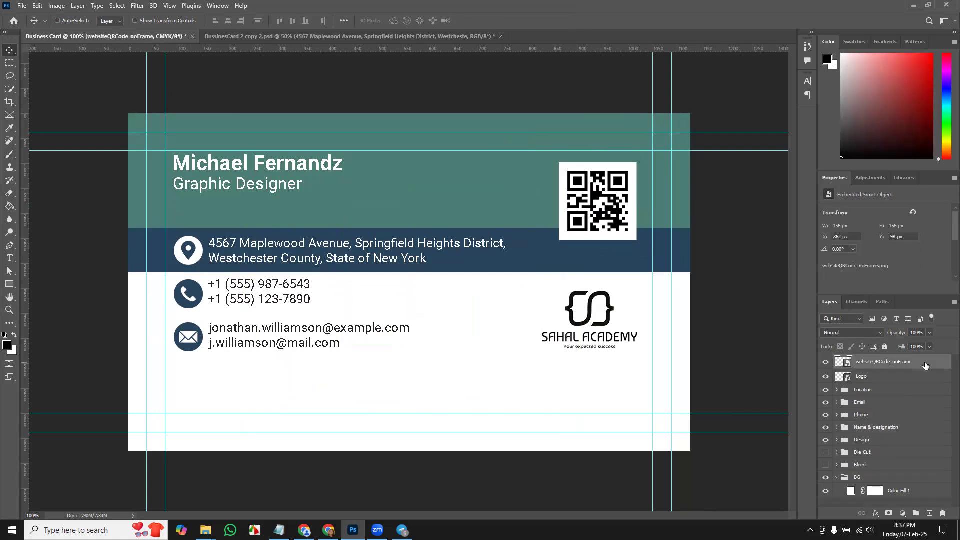
double_click(925, 365)
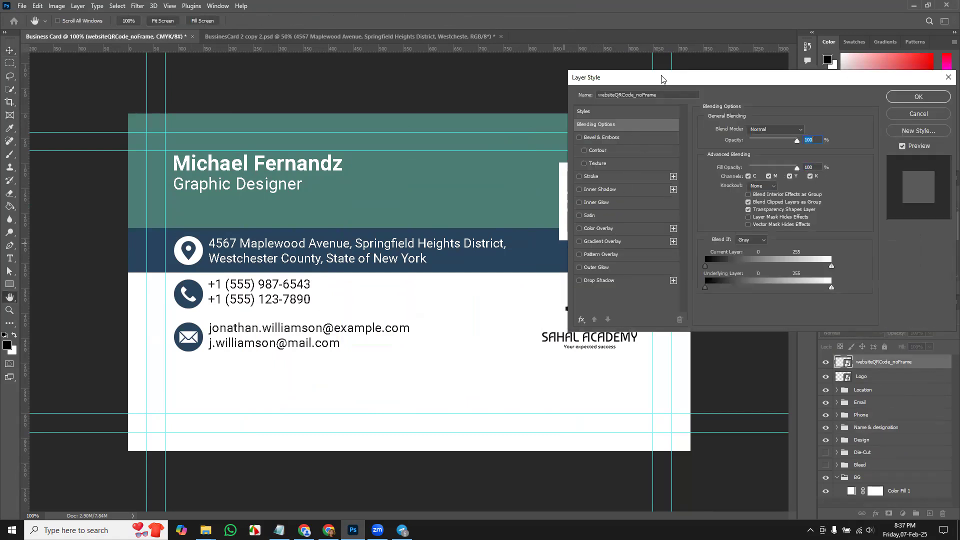
left_click_drag(646, 78, 754, 77)
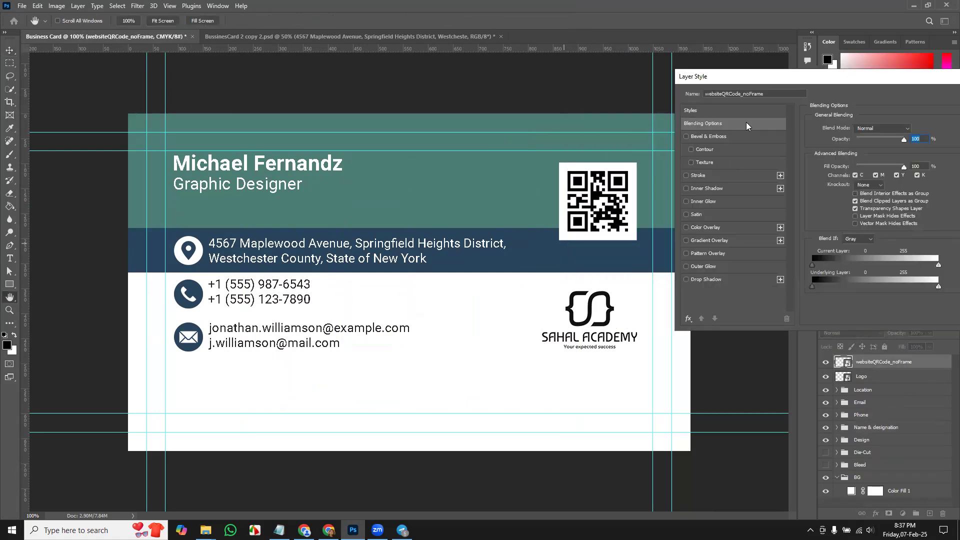
left_click(724, 176)
left_click(834, 201)
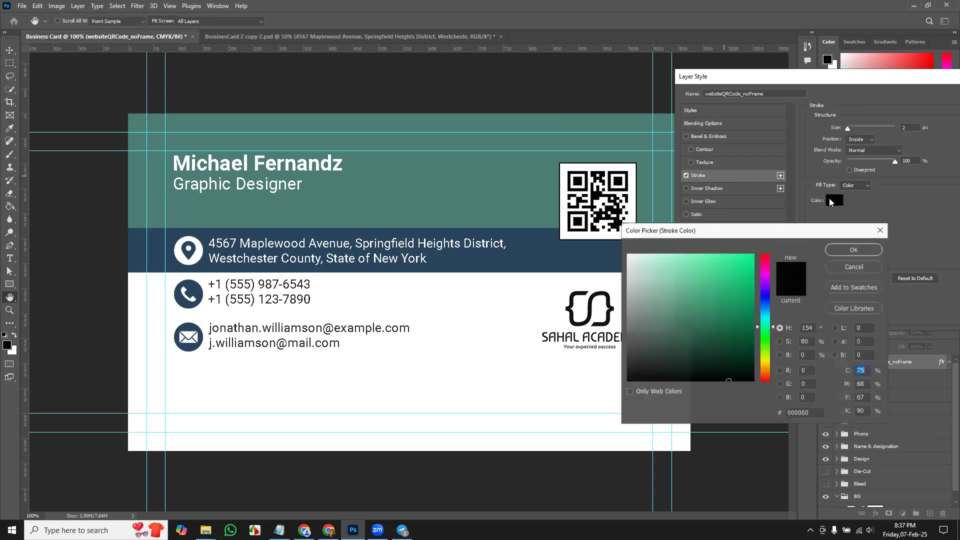
left_click(510, 182)
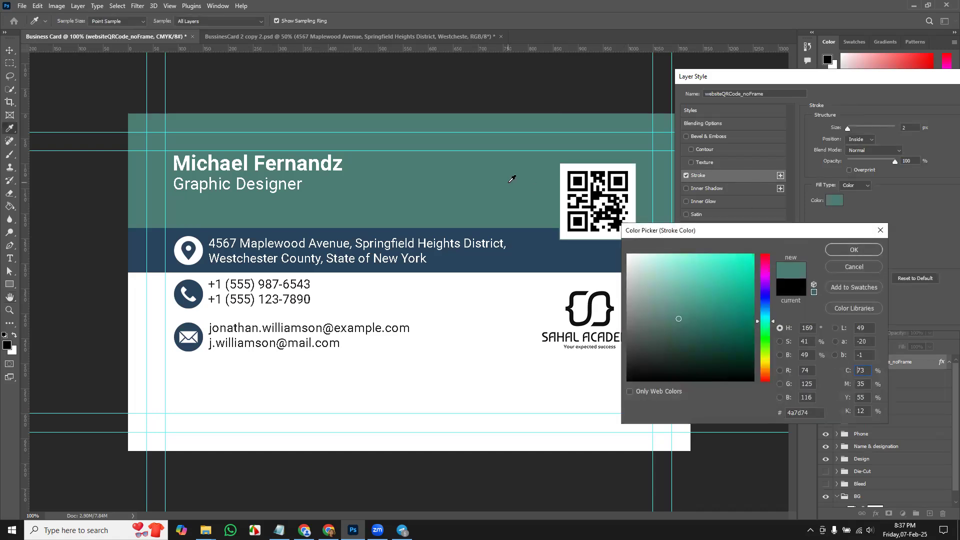
left_click(538, 236)
left_click(856, 251)
Set the QR code's stroke to 3 px, positioned Outside, and apply the layer style.
key("Up")
key("Up")
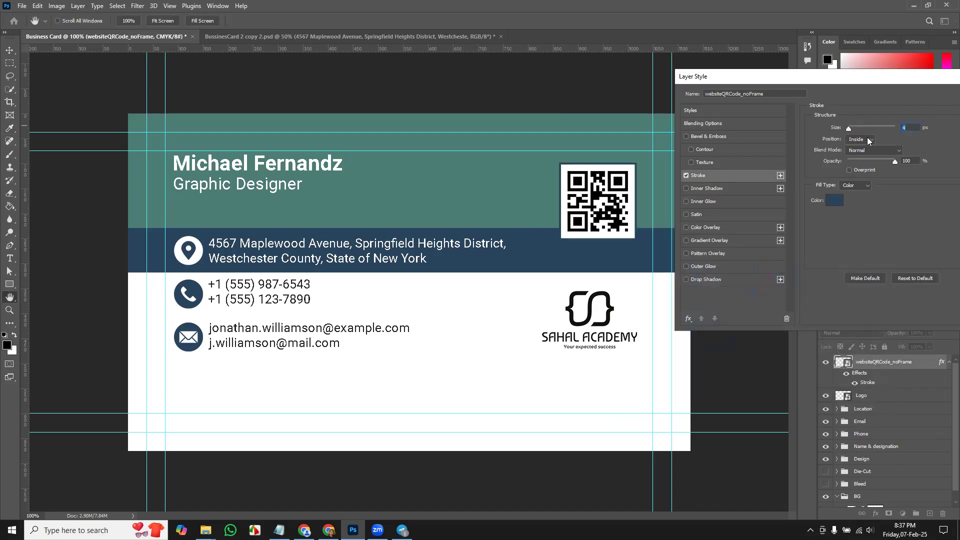
key("Down")
left_click(856, 148)
left_click_drag(905, 77, 807, 80)
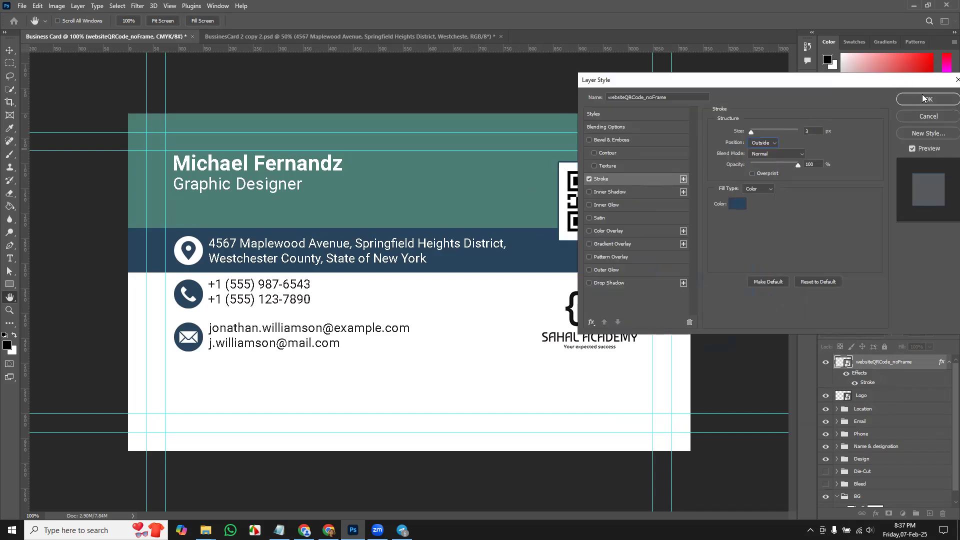
key("Return")
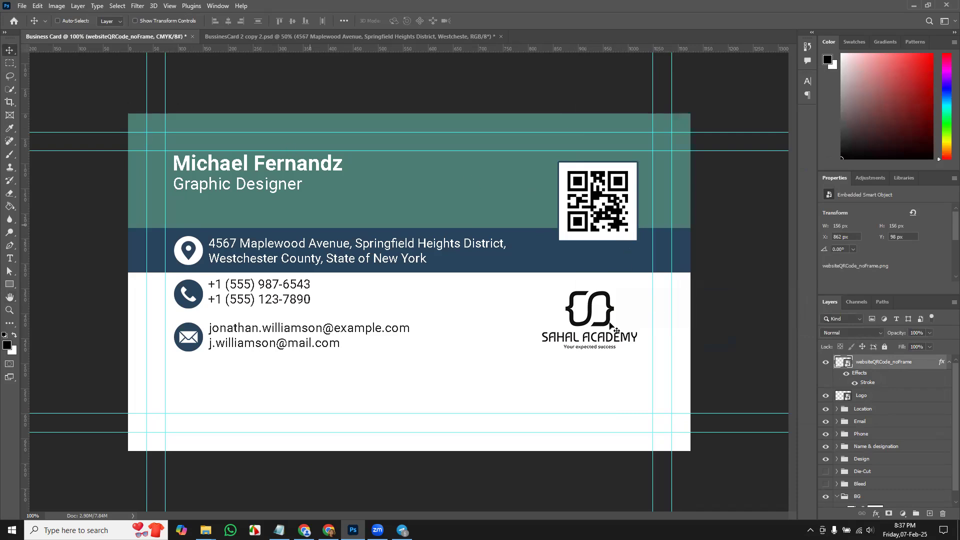
Rename the websiteQRCode_noFrame layer to "Qr code" and put it in its own group.
mouse_move(611, 218)
left_mouse_down()
mouse_move(624, 213)
mouse_move(609, 215)
left_mouse_up()
double_click(890, 367)
type("Qr code")
key("Return")
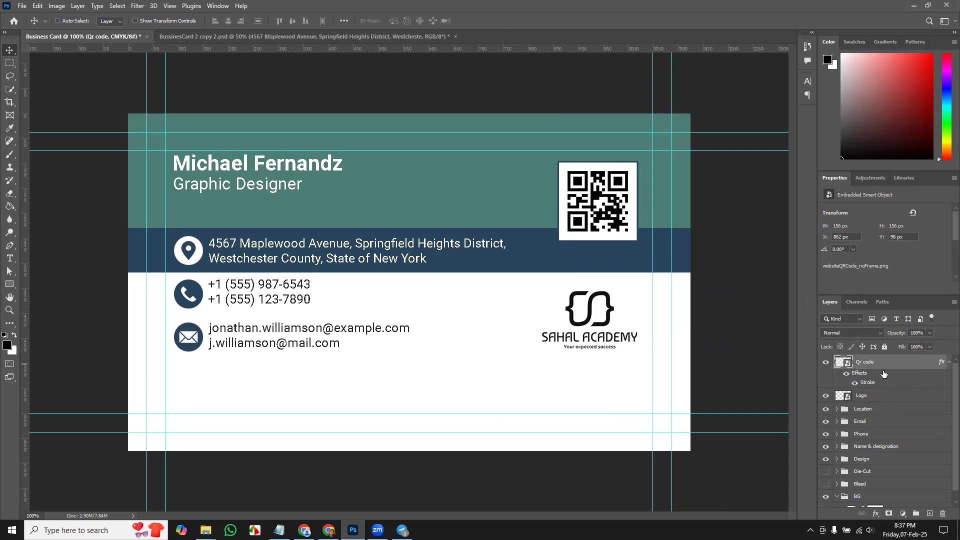
key("ctrl+g")
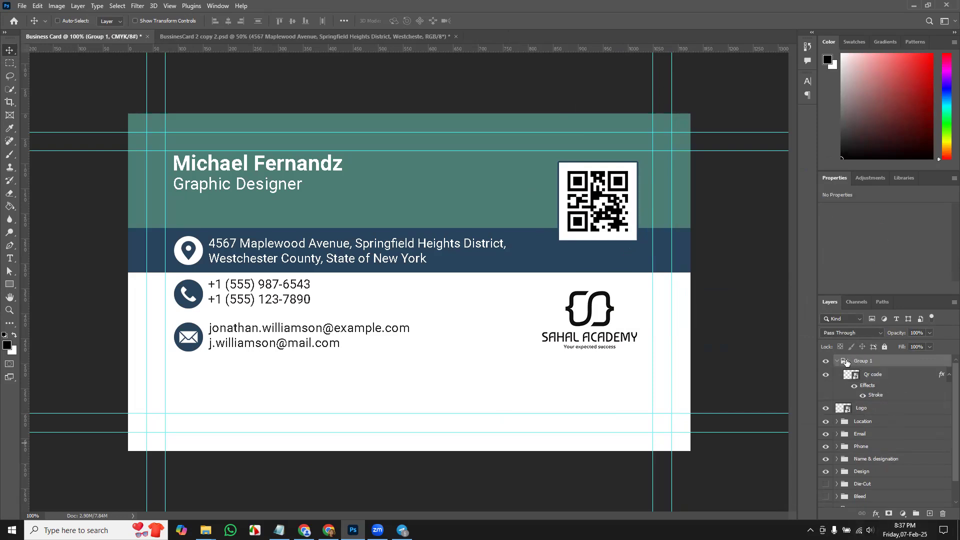
Put the Logo layer in its own group named "Logo" and collapse that group.
left_click(878, 376)
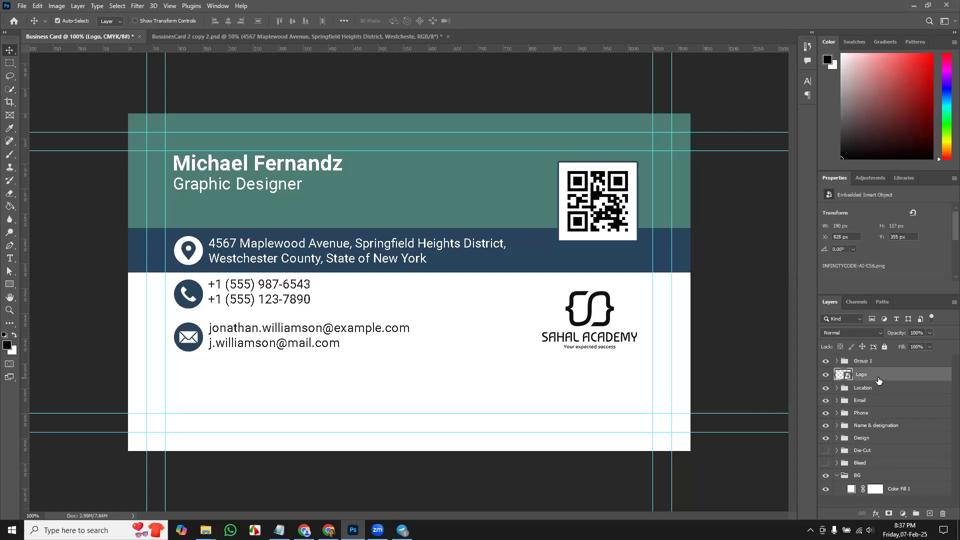
key("ctrl+g")
double_click(862, 373)
type("Logo")
key("Return")
left_click(837, 373)
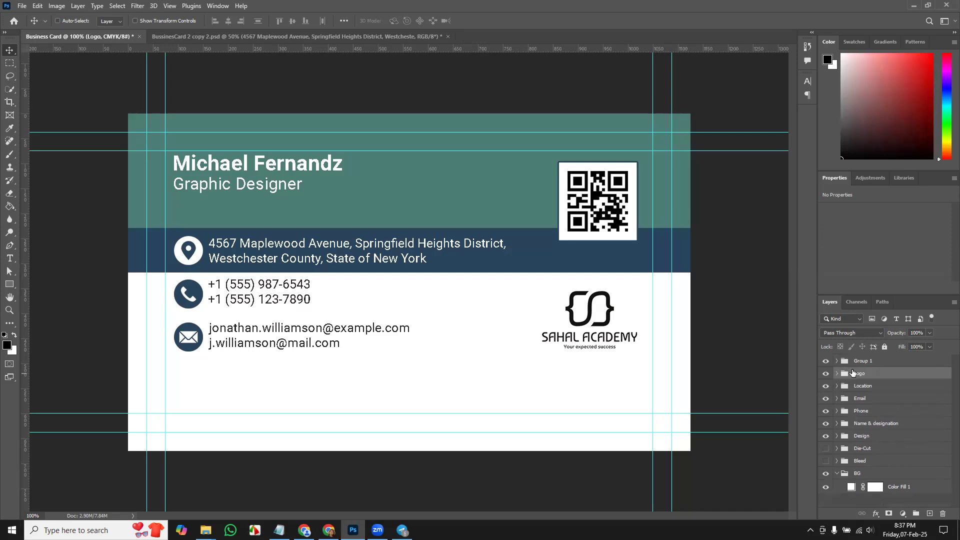
Rename the QR code's group to "Qr" and collapse the BG group.
double_click(864, 361)
type("Qr")
key("Return")
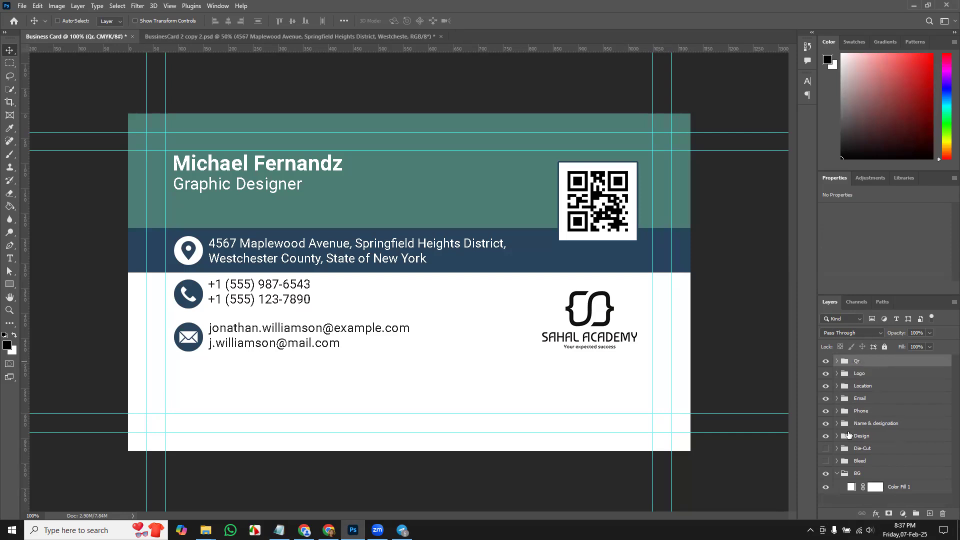
left_click(837, 473)
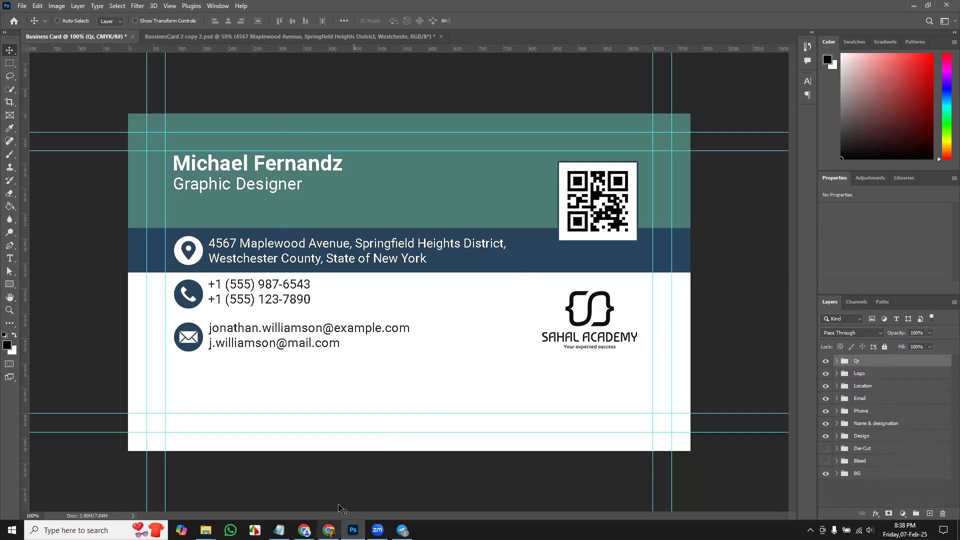
Switch to Chrome and examine the business card designs in the Google image results.
left_click(304, 531)
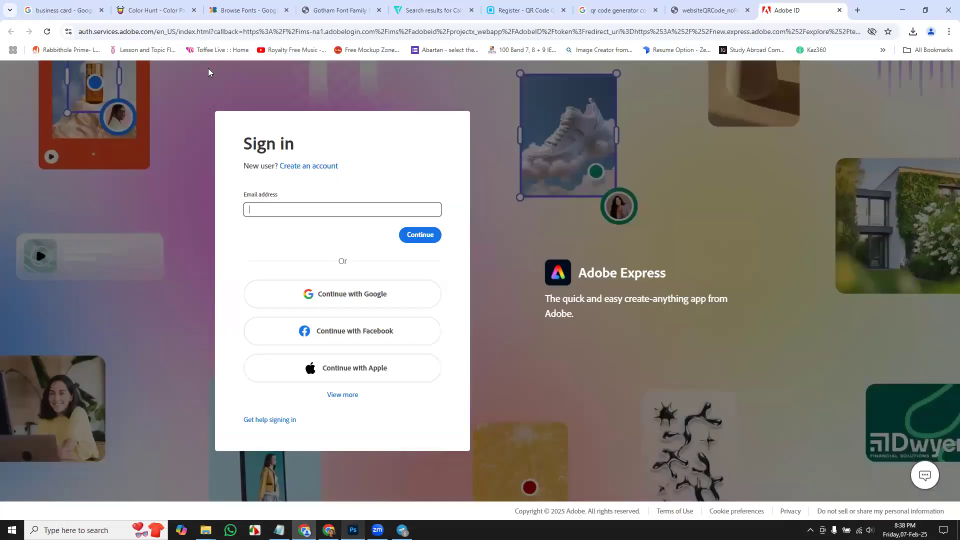
left_click(59, 10)
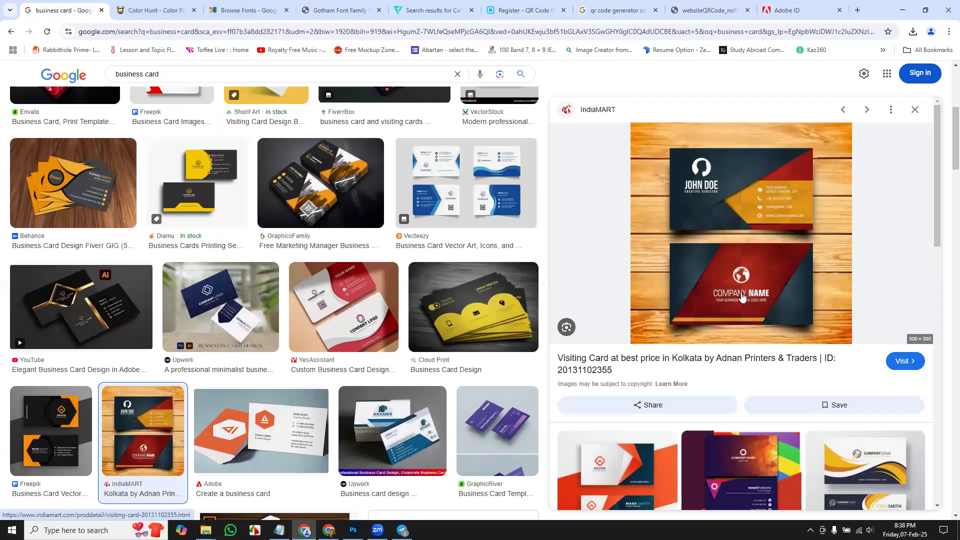
Switch to Photoshop and put the Qr through Design groups into one group named "Front".
left_click(353, 531)
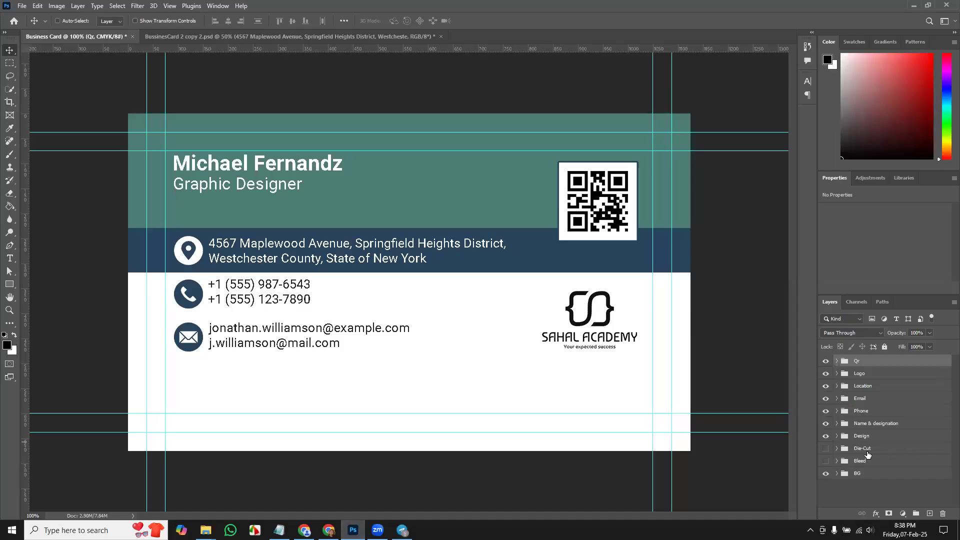
left_click(865, 440, "shift")
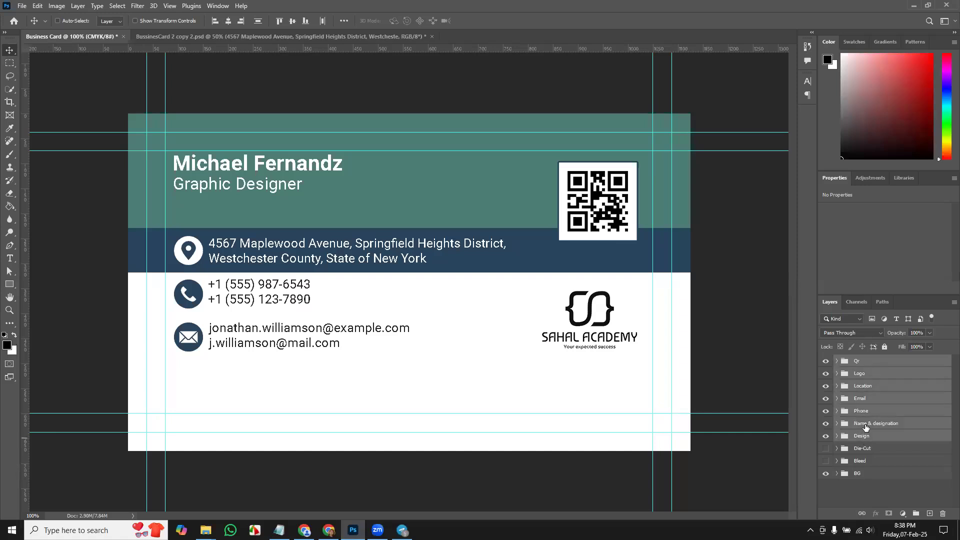
key("ctrl+g")
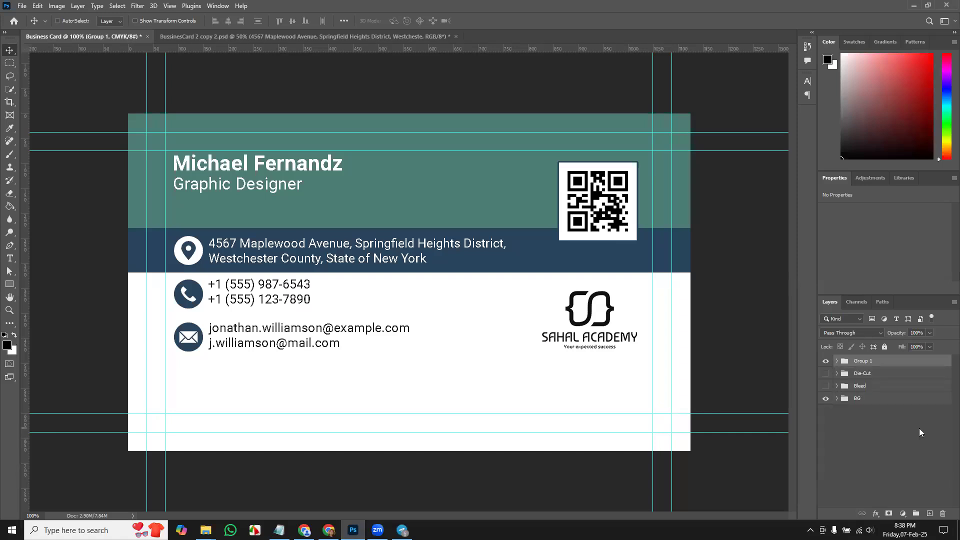
double_click(859, 363)
type("Fro")
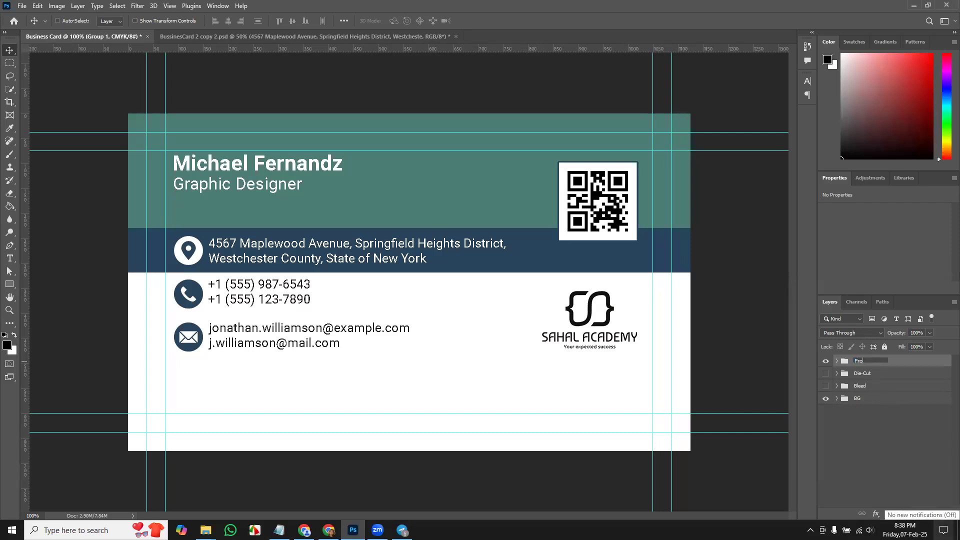
type("nt")
key("Return")
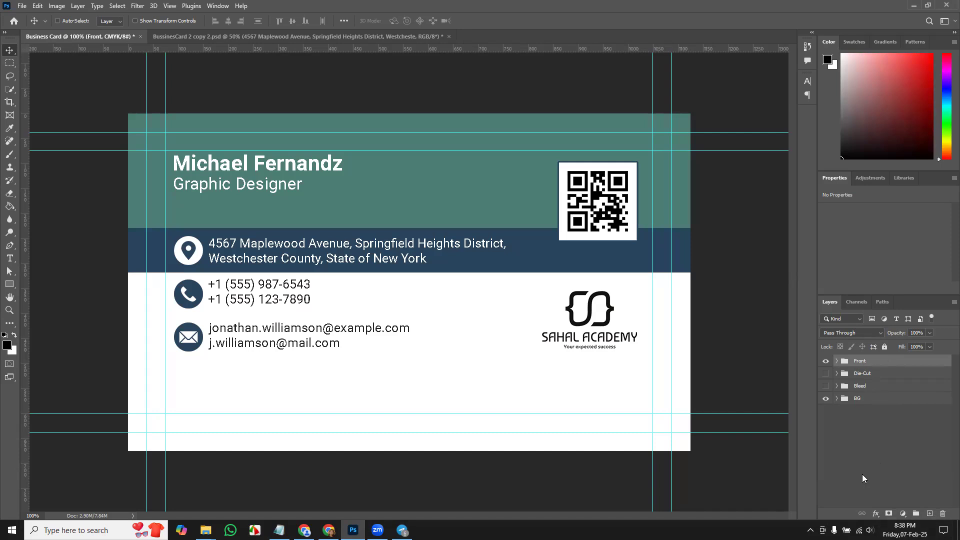
Duplicate the Front group and rename the copy "Back".
key("ctrl+j")
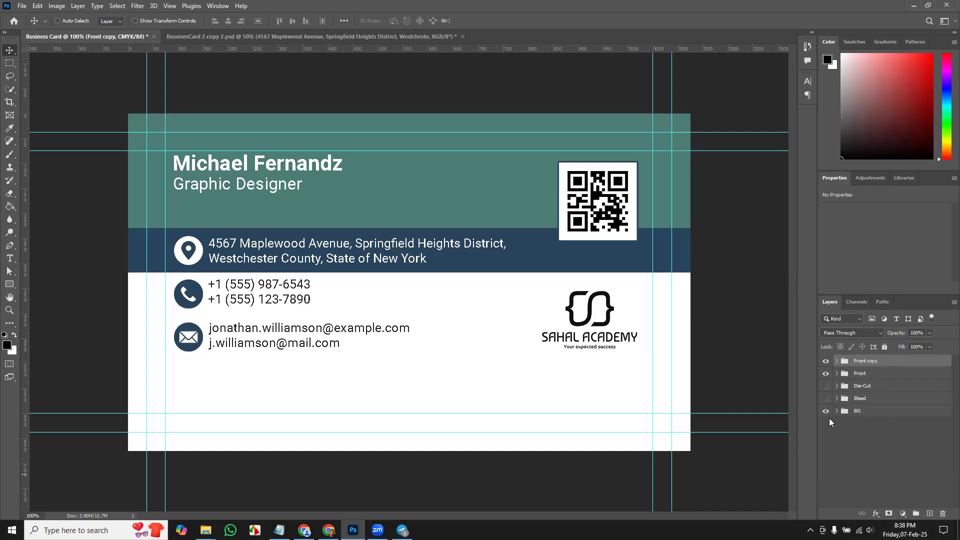
double_click(871, 362)
type("Back")
left_click(893, 463)
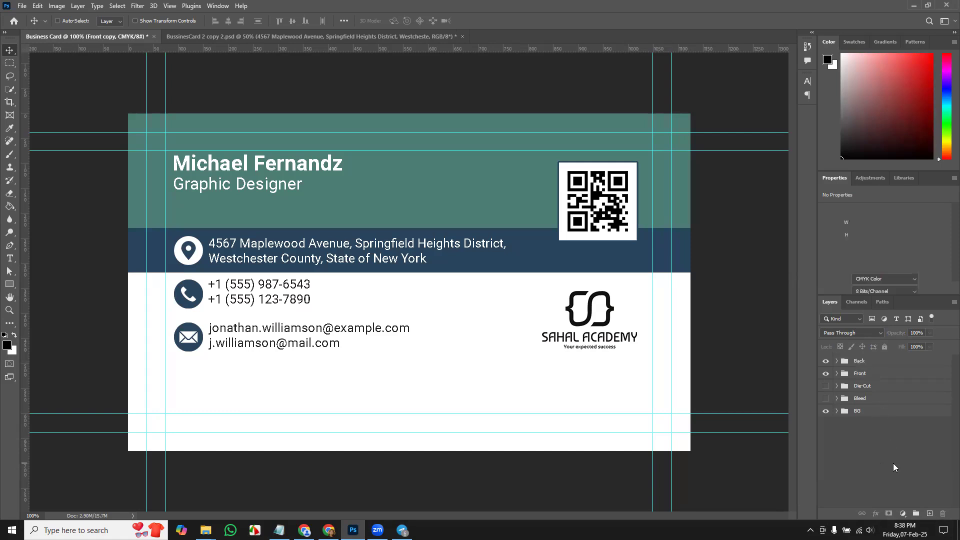
Hide the Front group so only the Back group shows, and expand the Back group.
left_click(826, 362)
left_click(826, 361)
left_click(826, 361)
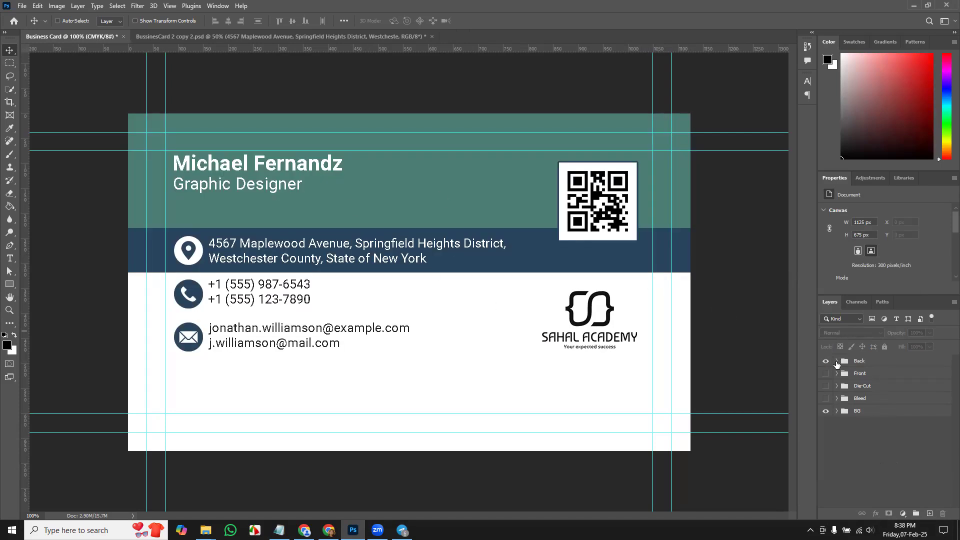
left_click(836, 362)
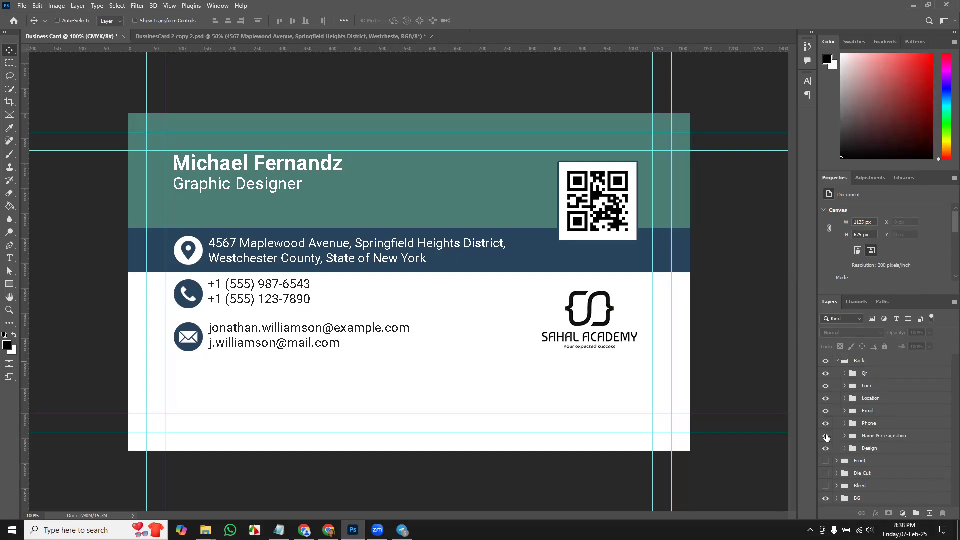
Delete the Name & designation, Phone, Email, Location and Qr groups from the Back group.
left_click(893, 436)
key("Delete")
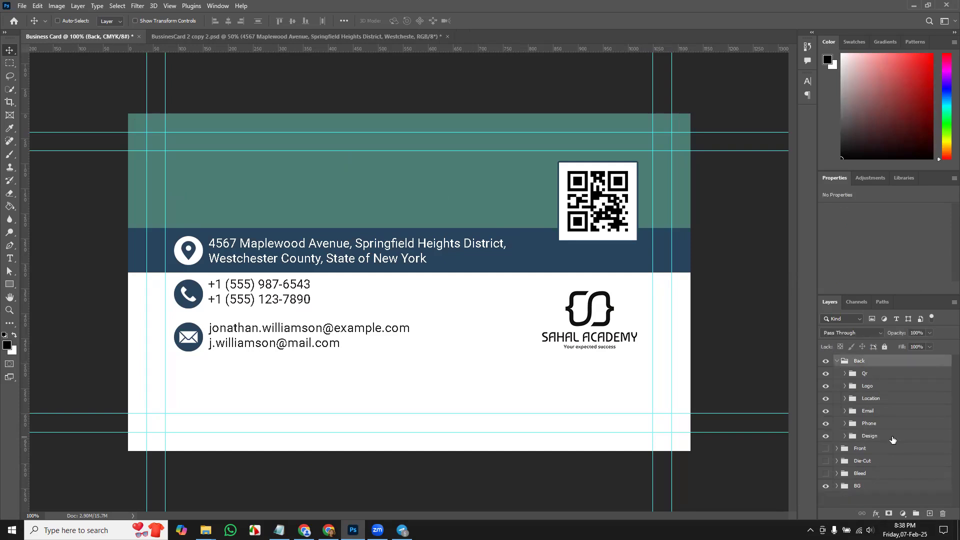
left_click(876, 426)
key("Delete")
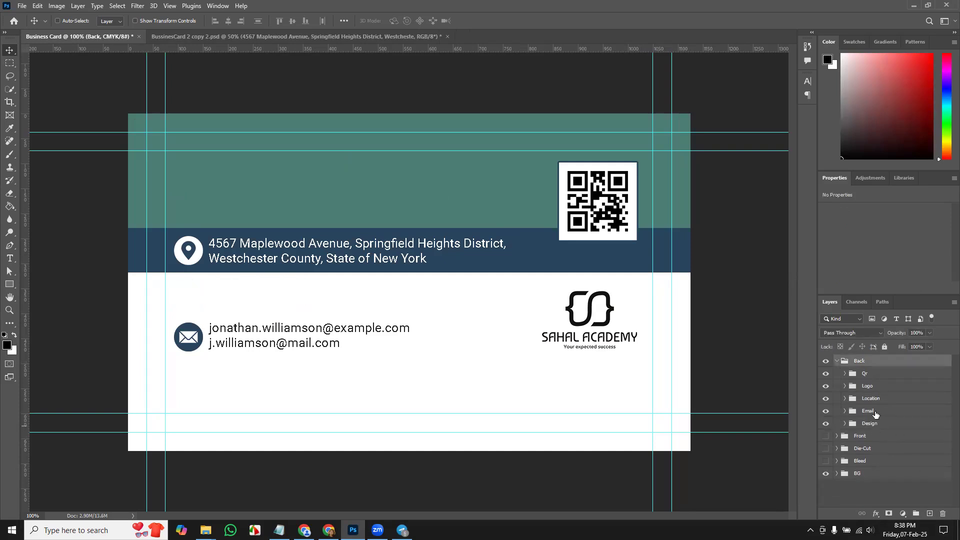
left_click(875, 411)
key("Delete")
left_click(875, 399)
key("Delete")
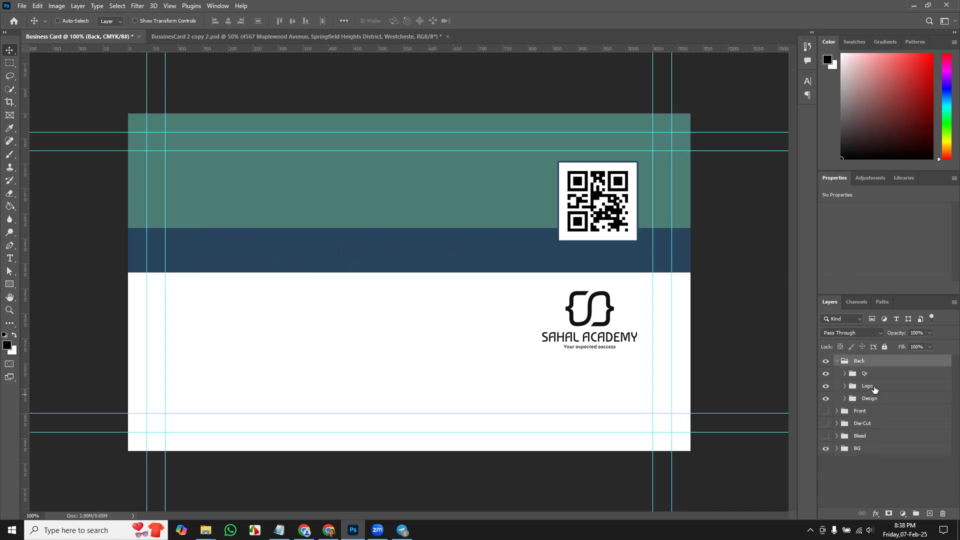
left_click(874, 389)
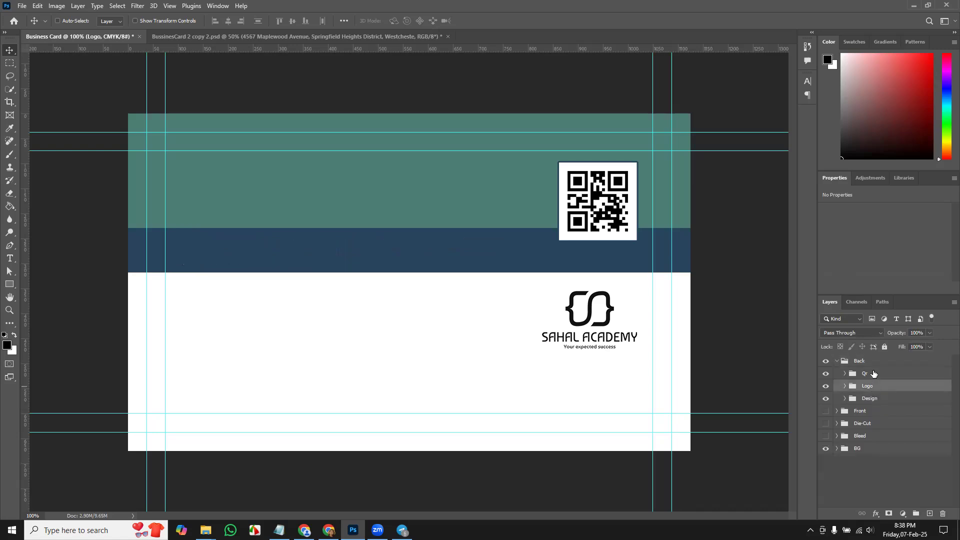
left_click(871, 374)
key("Delete")
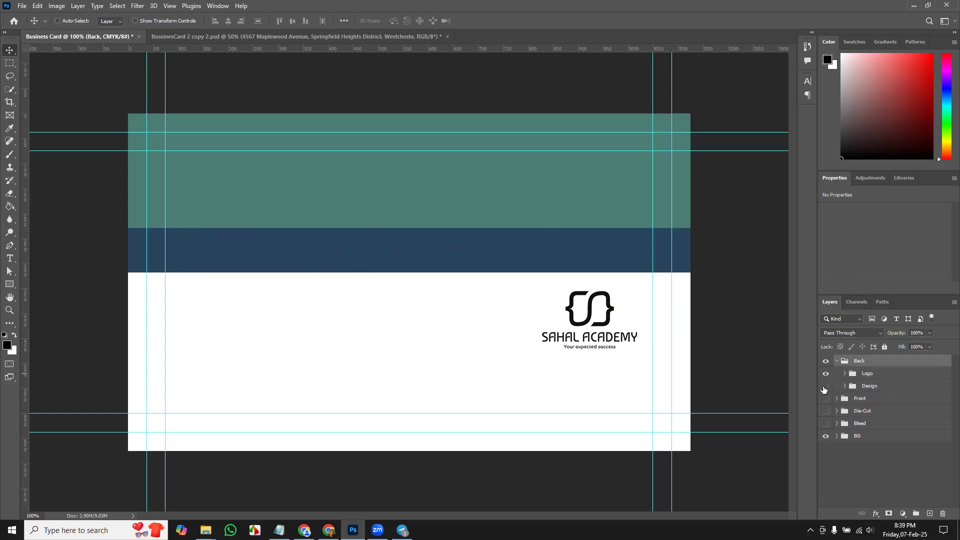
Move the Back design's dark blue band to the card's bottom edge and stretch it to about 203 px high.
left_click(825, 387)
left_click(870, 389)
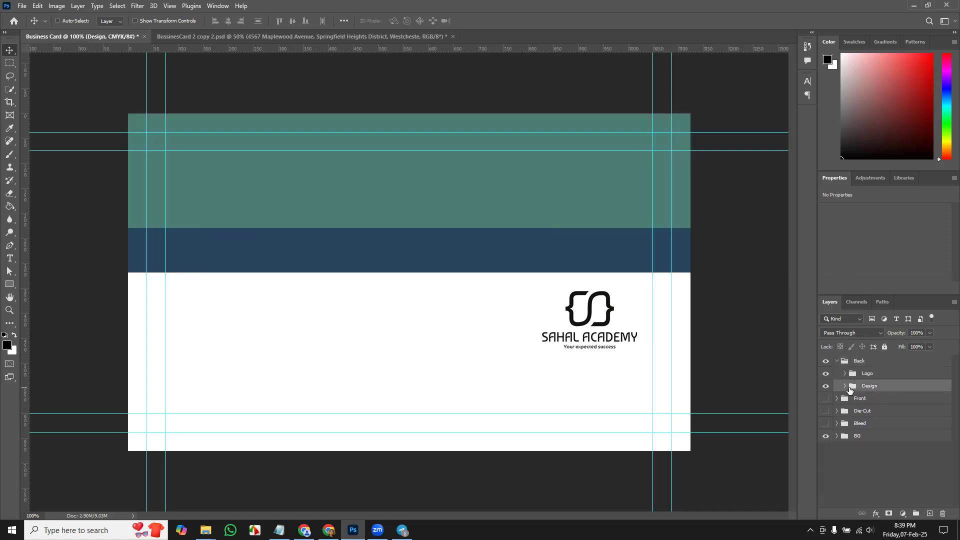
left_click(845, 388)
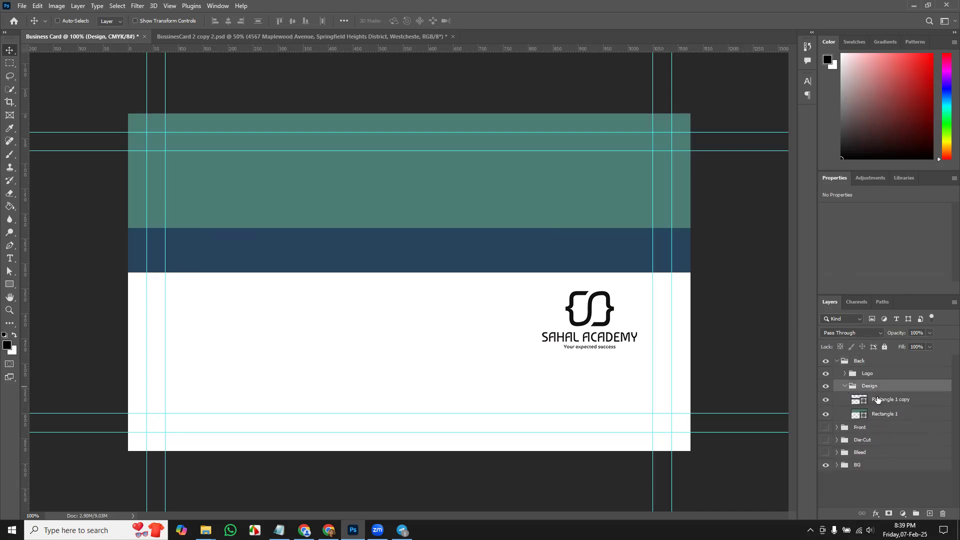
left_click(881, 403)
left_click_drag(396, 256, 385, 433)
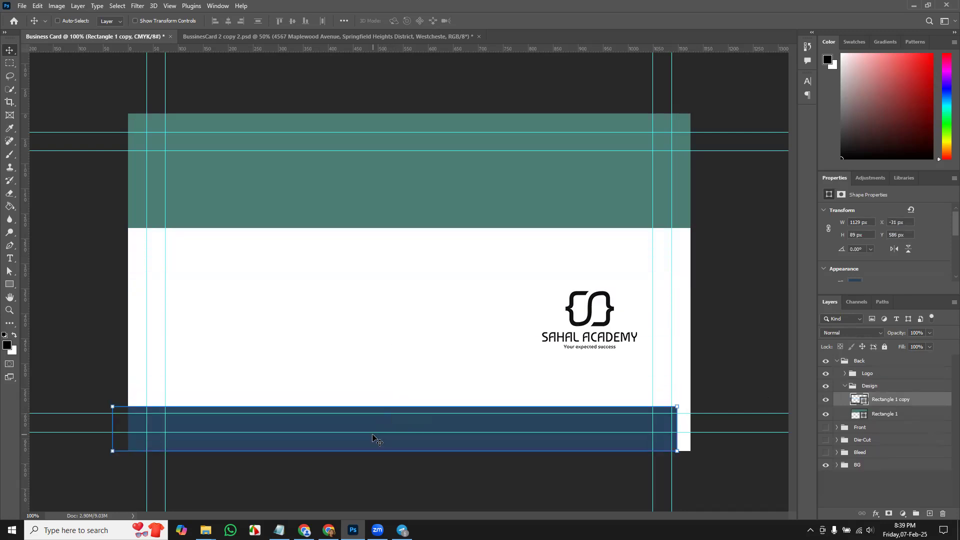
key("ctrl+z")
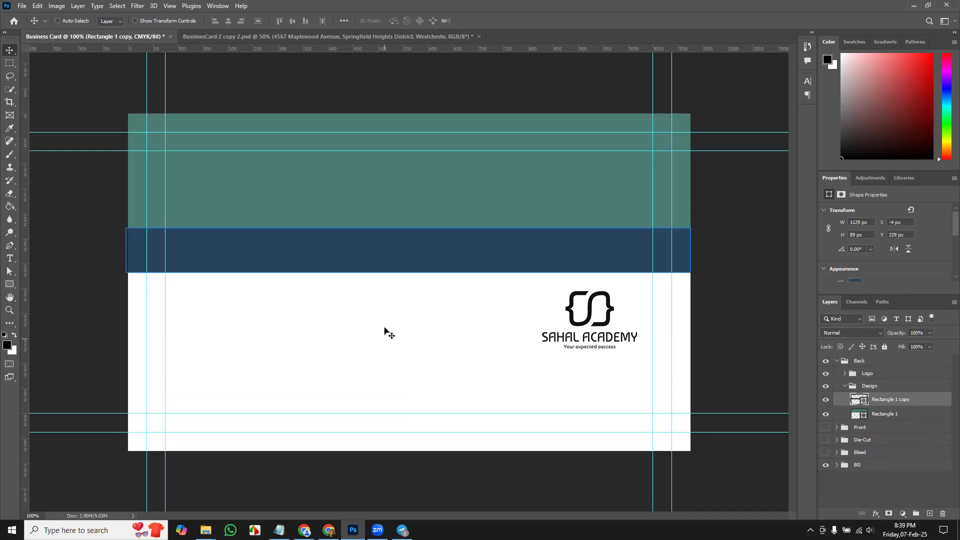
left_click_drag(390, 256, 415, 350)
key("ctrl+t")
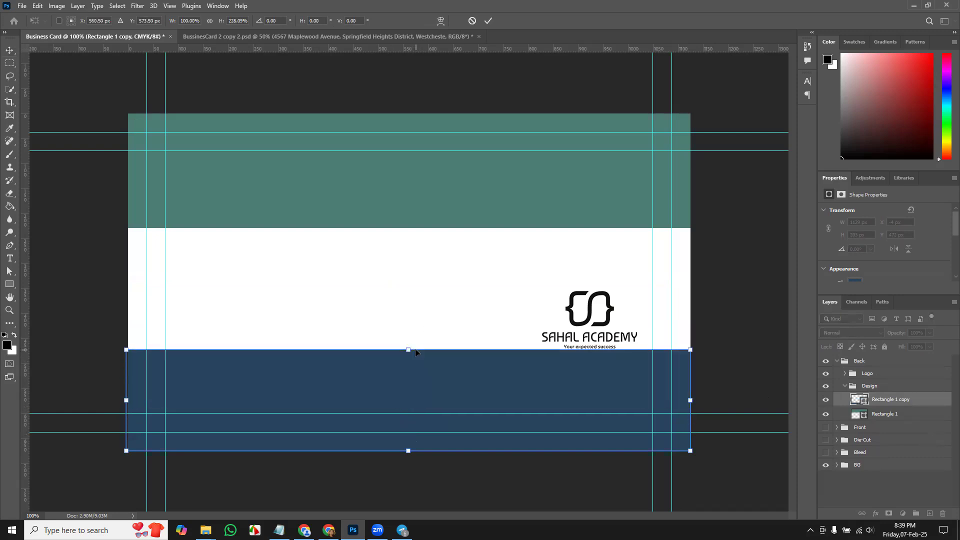
key("Return")
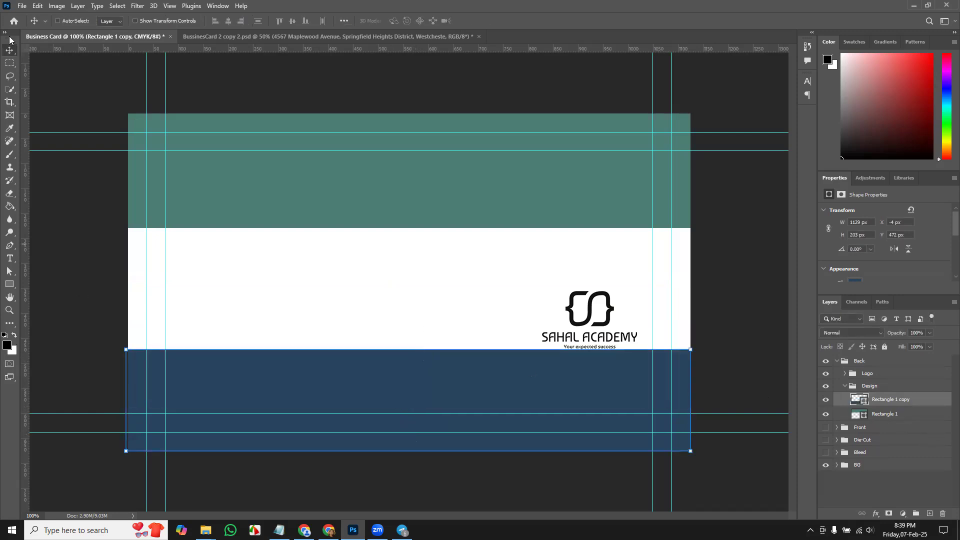
Move the Back group's logo to the middle of the white band and enlarge it to about 171%.
left_click(846, 387)
left_click(853, 374)
left_click_drag(606, 323, 426, 293)
key("ctrl+t")
left_click_drag(456, 320, 486, 345)
key("Return")
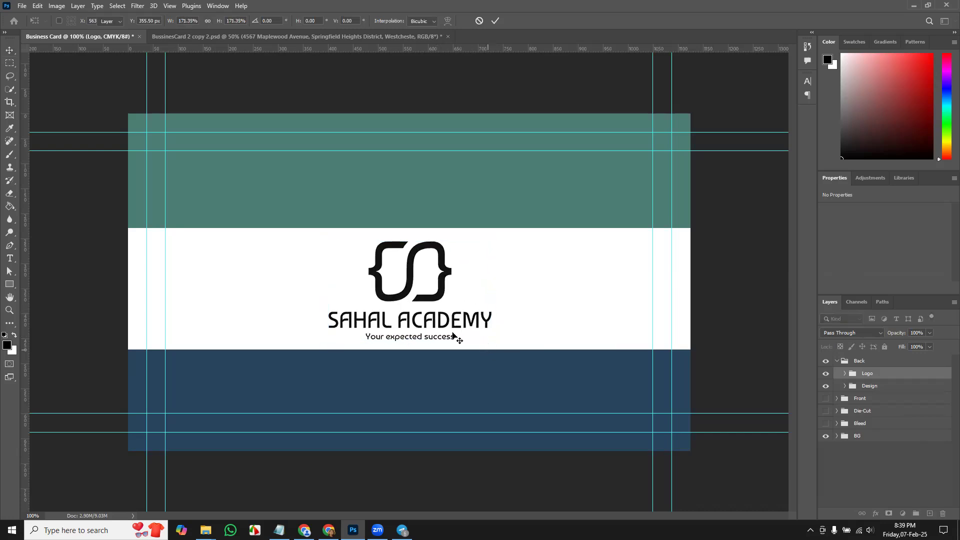
left_click_drag(440, 300, 439, 291)
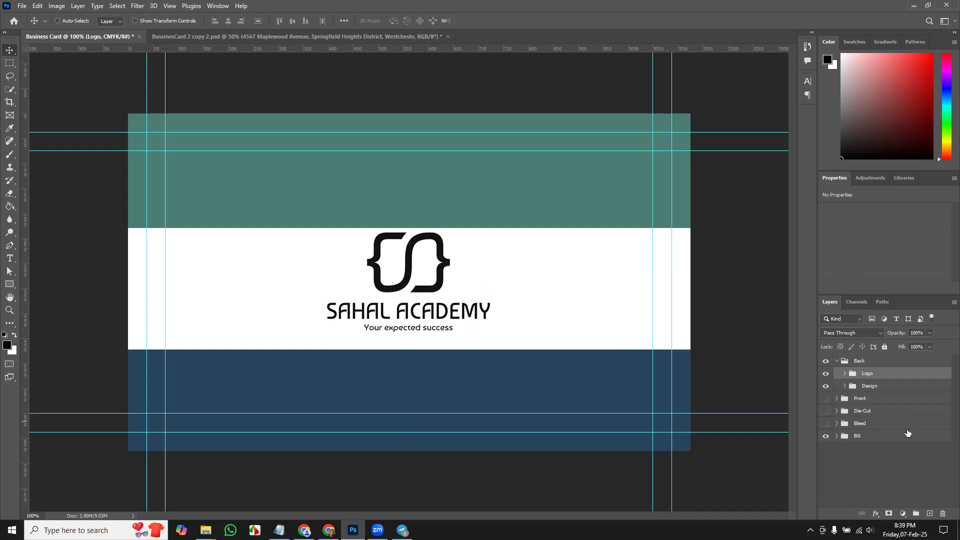
Collapse the Back group, hide it and show the Front group instead.
left_click(839, 363)
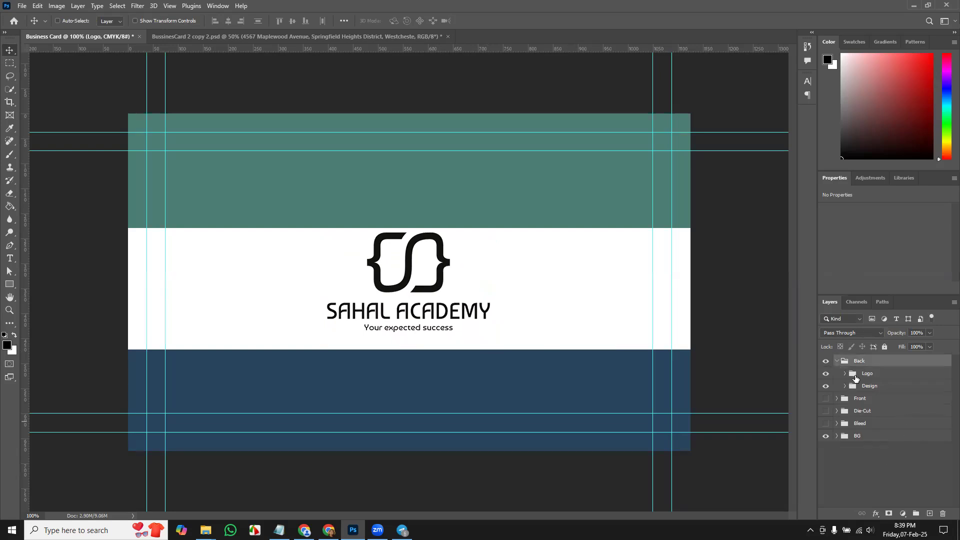
left_click(837, 361)
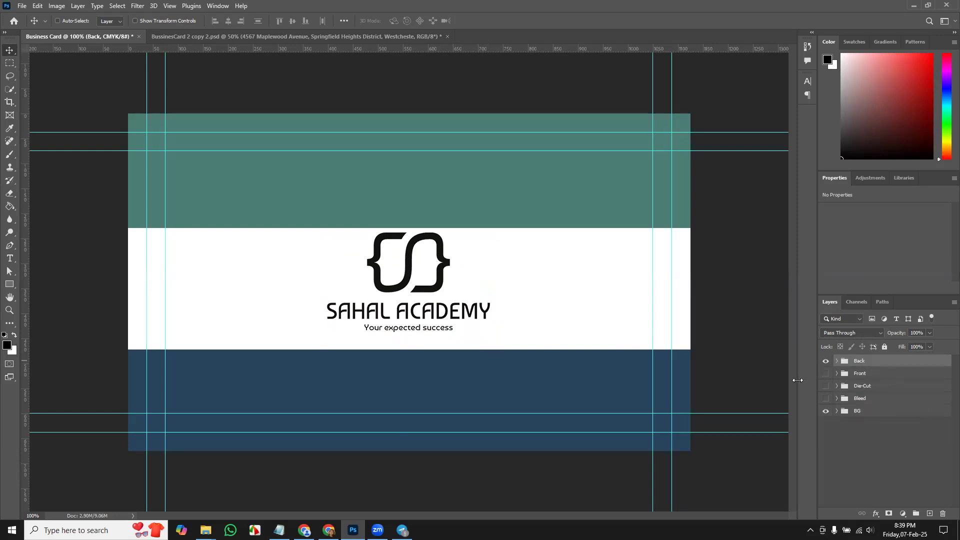
left_click(825, 374)
left_click(825, 361)
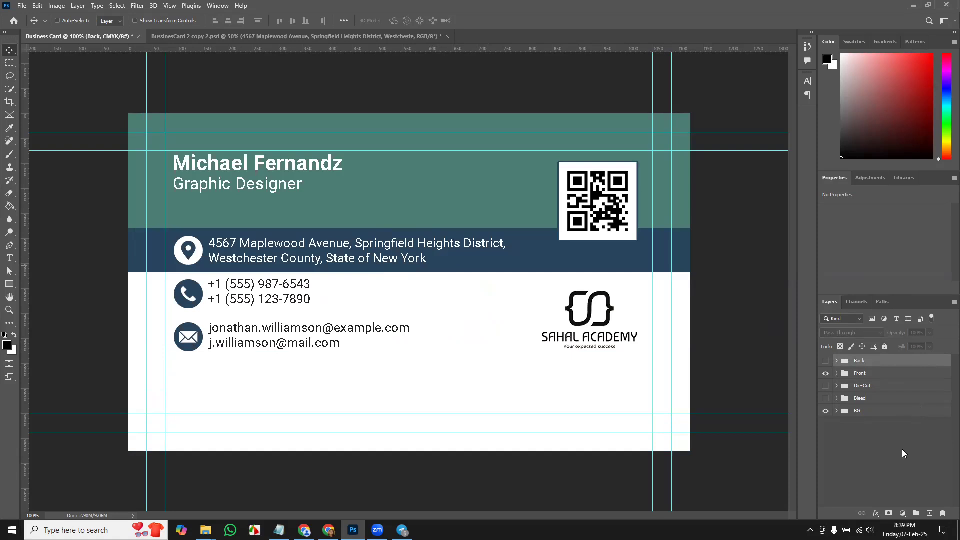
left_click(825, 361)
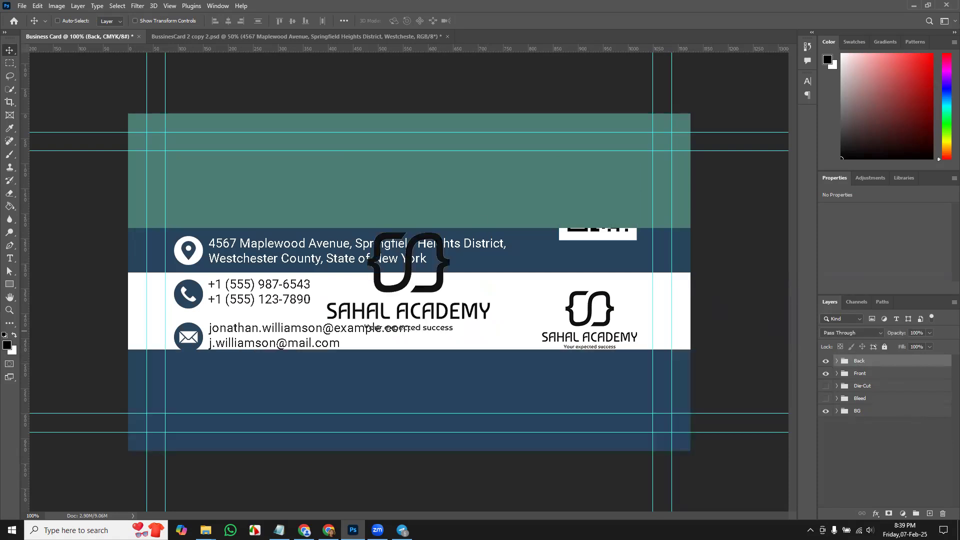
left_click(825, 361)
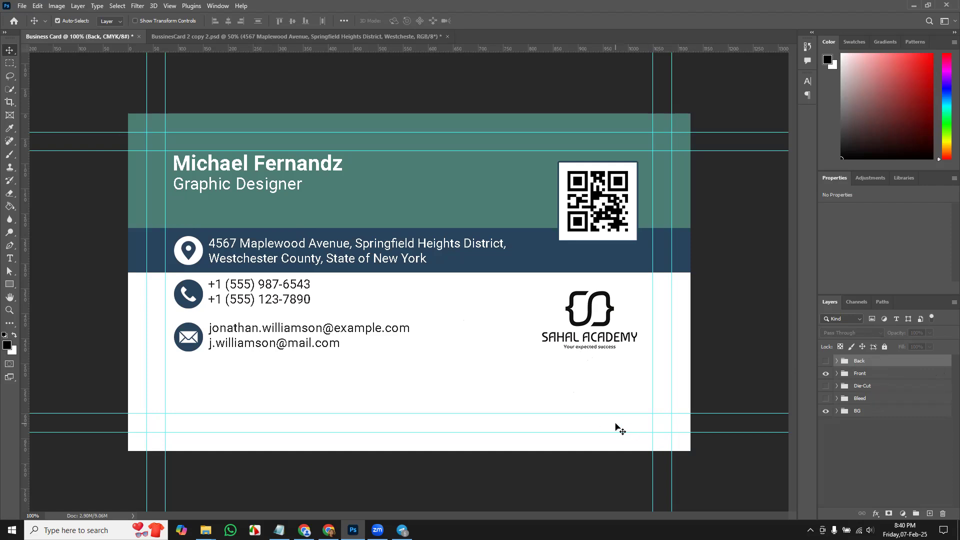
Duplicate the Front, Die-Cut, Bleed and BG groups into a new document.
key("ctrl+n")
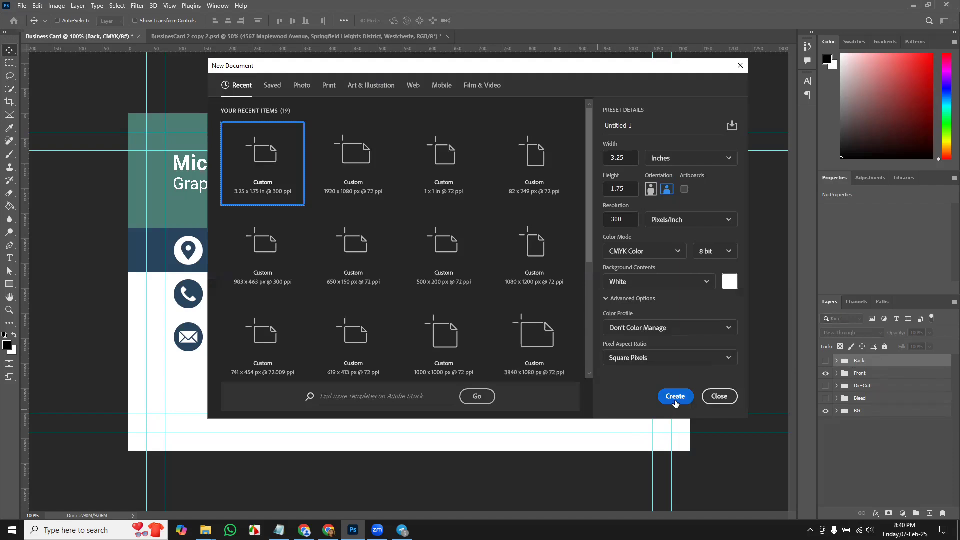
left_click(706, 400)
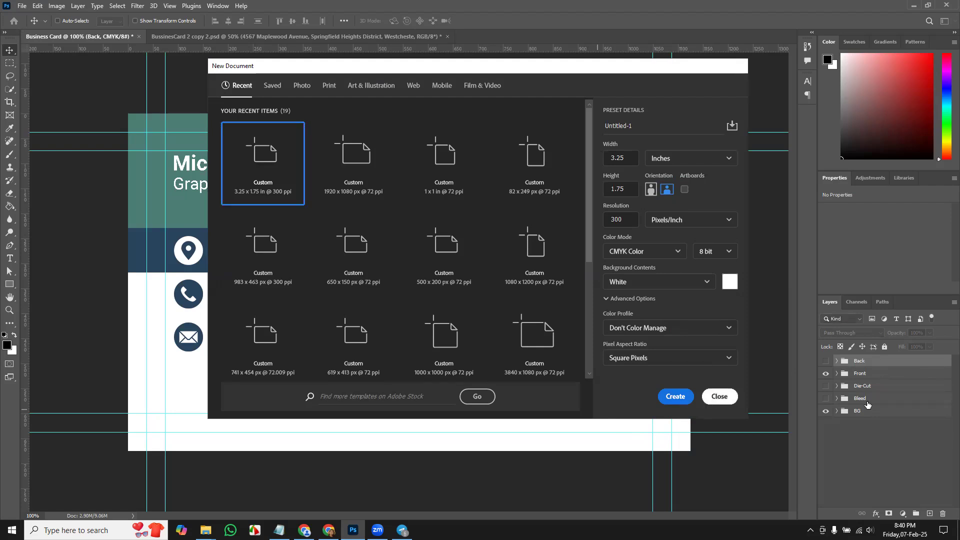
left_click(873, 374)
left_click(888, 408, "shift")
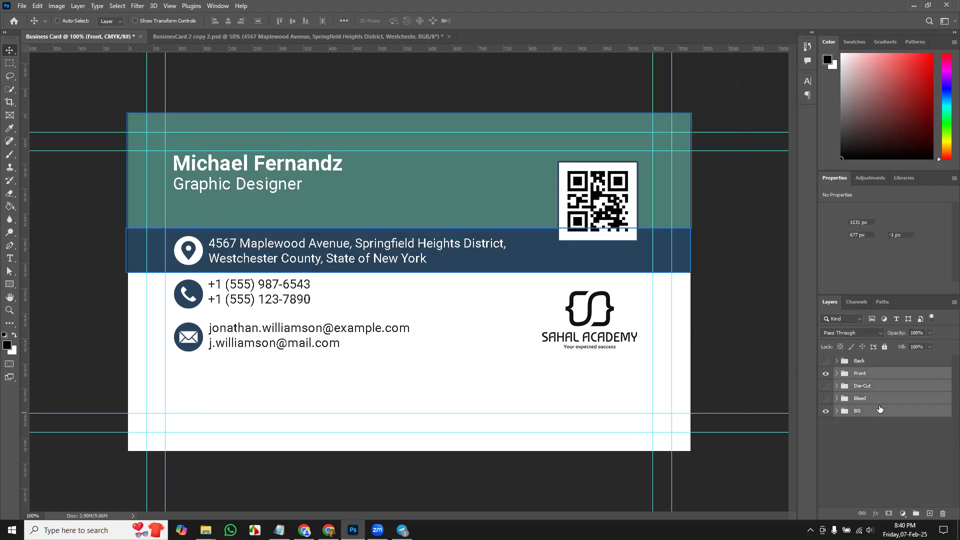
right_click(880, 377)
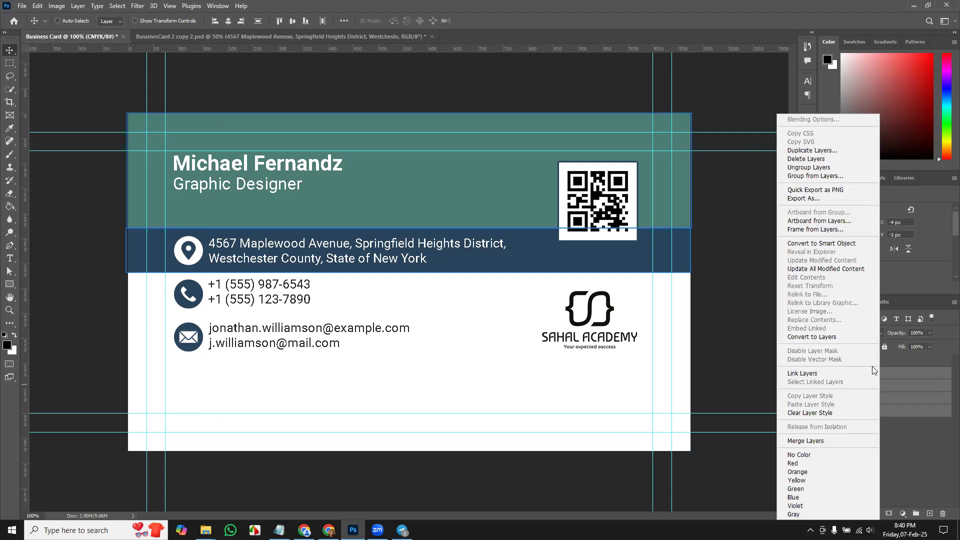
left_click(813, 151)
left_click(452, 201)
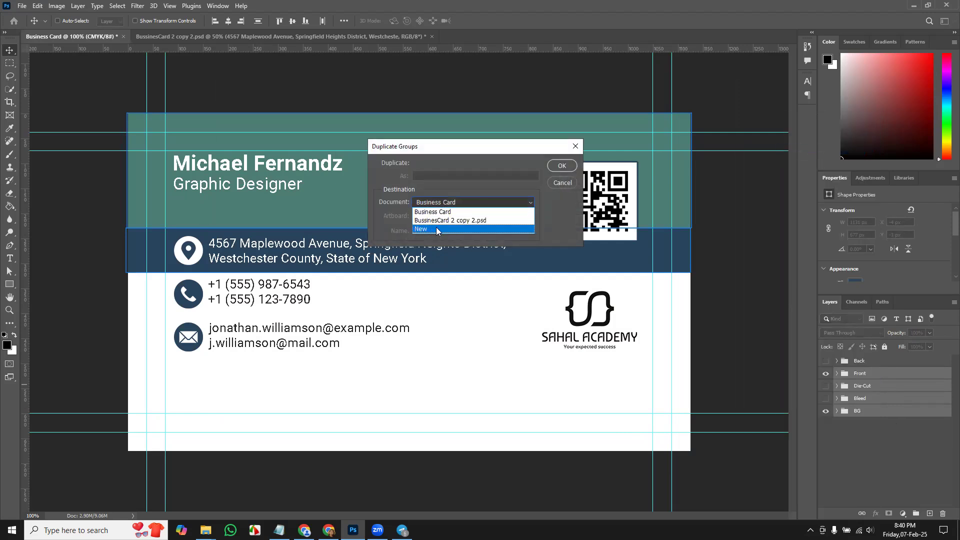
left_click(436, 229)
left_click(562, 166)
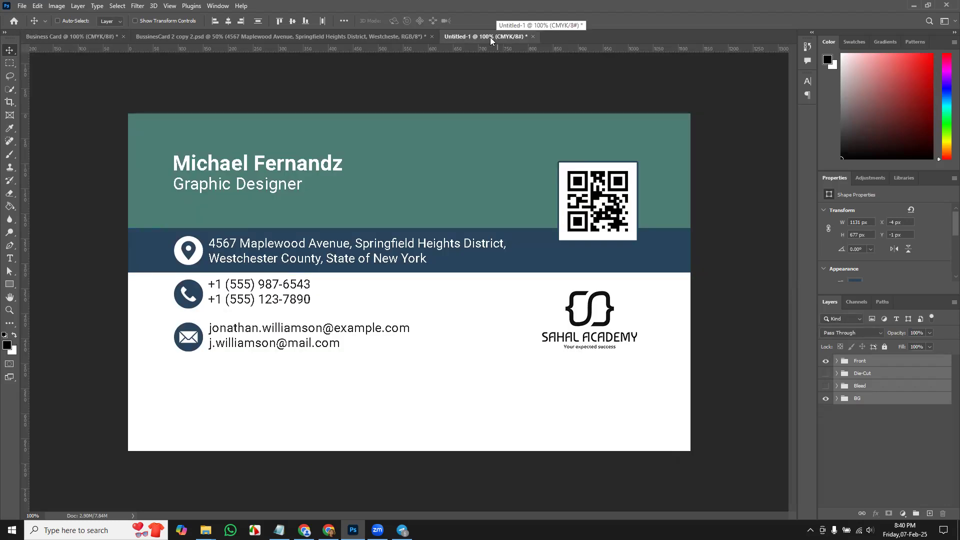
Rename the Front group in the new document to "Back".
left_click(850, 374)
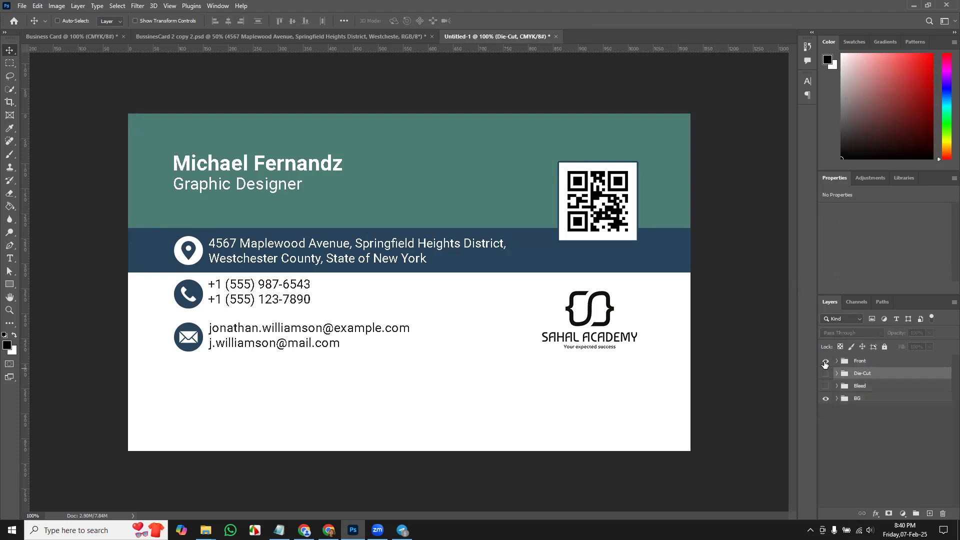
double_click(861, 361)
type("Back")
key("Return")
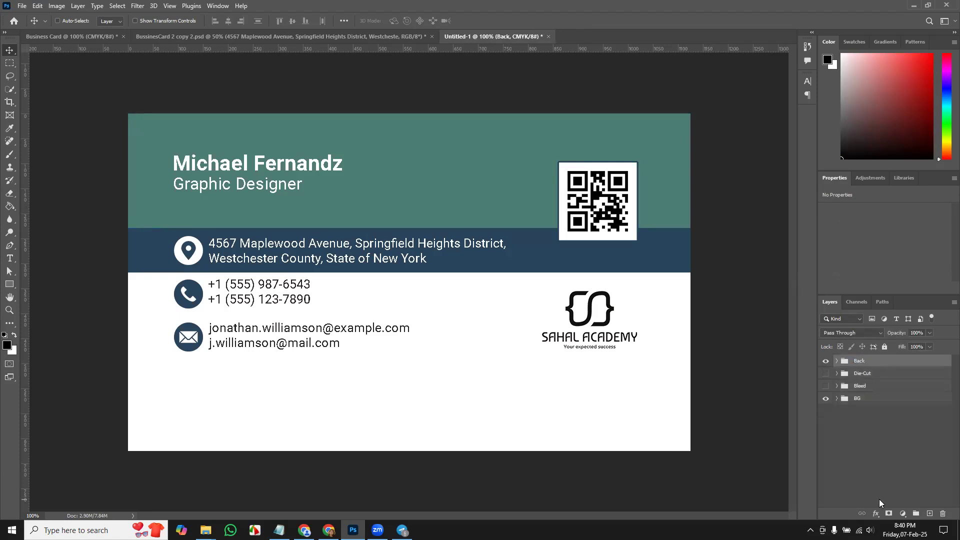
Delete the Qr, Location, Email, Phone and Name & designation groups from the Back group, keeping Logo and Design.
left_click(837, 361)
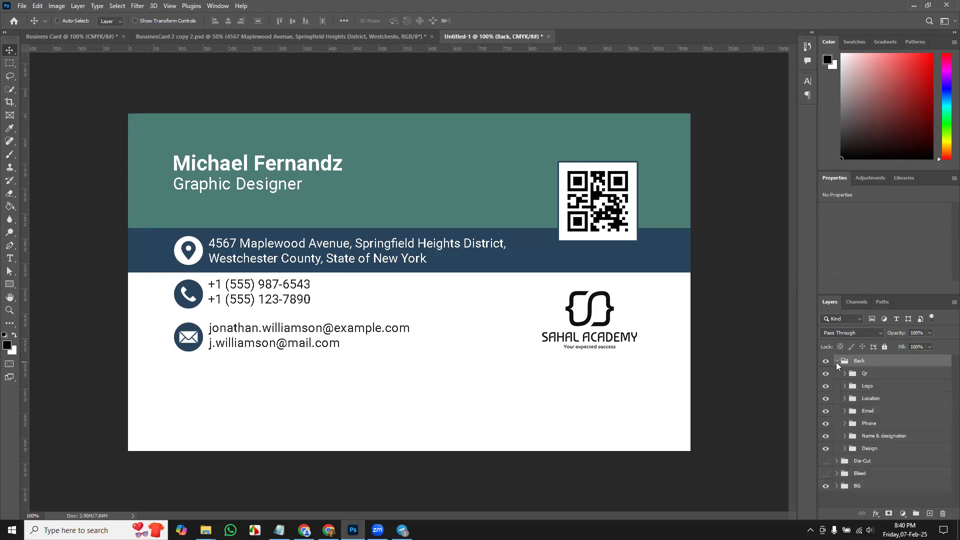
left_click(878, 373)
key("Delete")
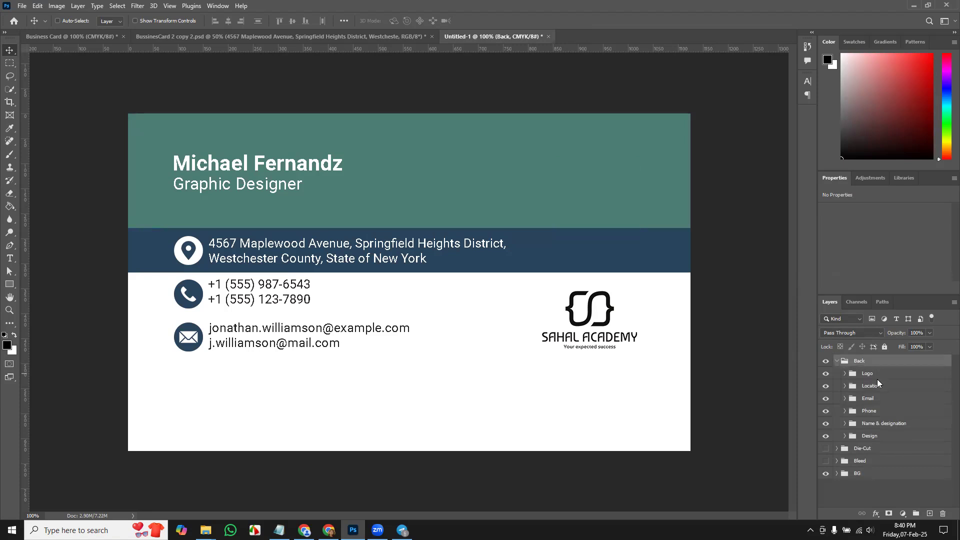
left_click(877, 384)
key("Delete")
left_click(879, 386)
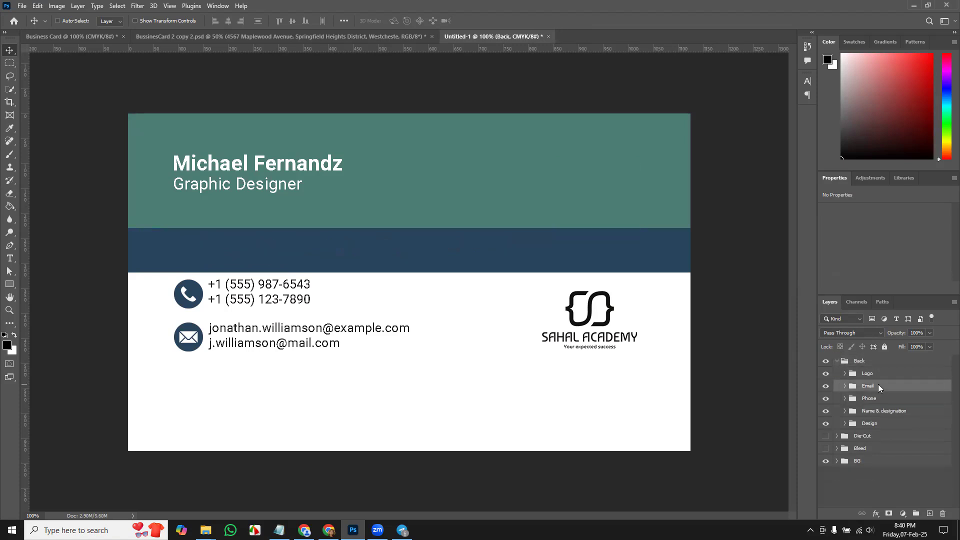
key("Delete")
left_click(879, 387)
key("Delete")
left_click(881, 386)
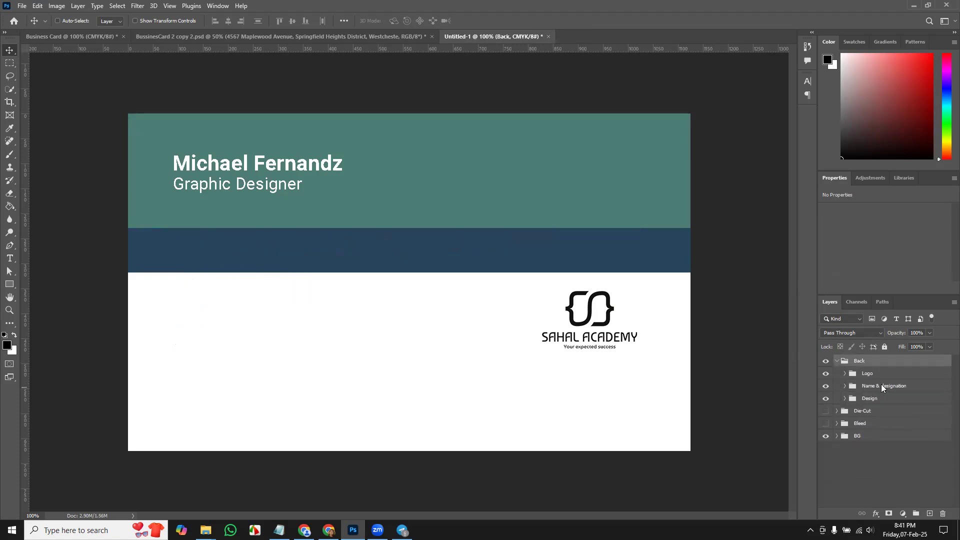
key("Delete")
Move the navy rectangle to the card's bottom edge and the Logo group to about the middle of the white area.
left_click(845, 384)
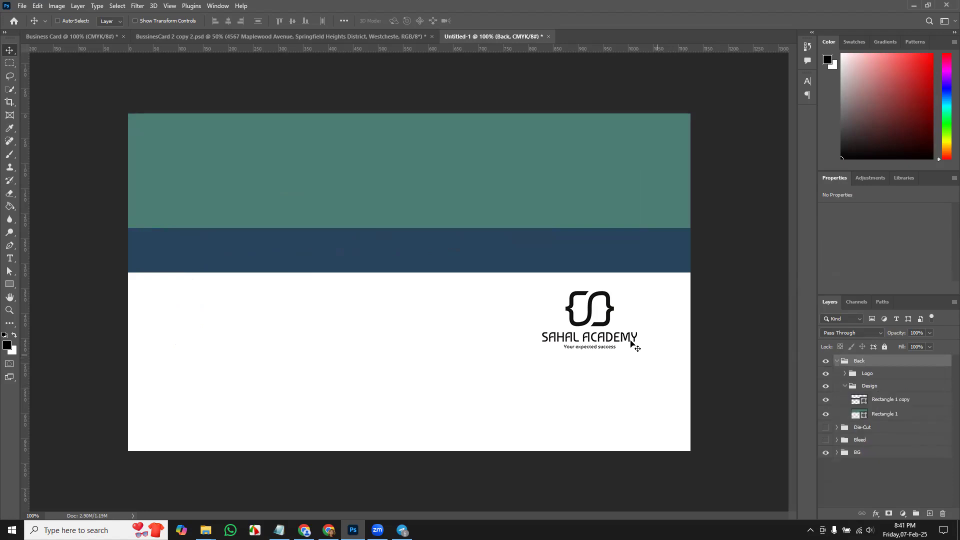
left_click(900, 399)
left_click_drag(473, 292, 470, 440)
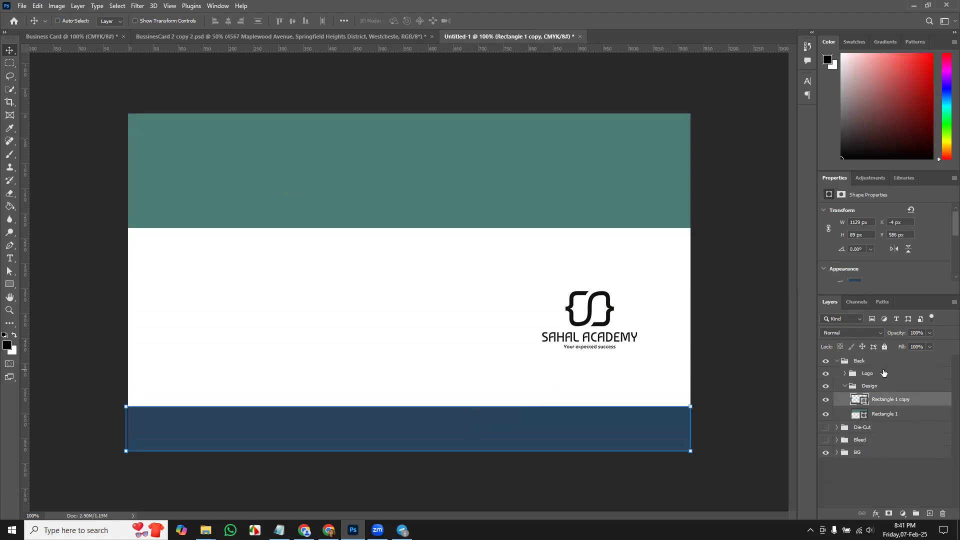
left_click(596, 343, "ctrl")
left_click_drag(596, 342, 408, 334)
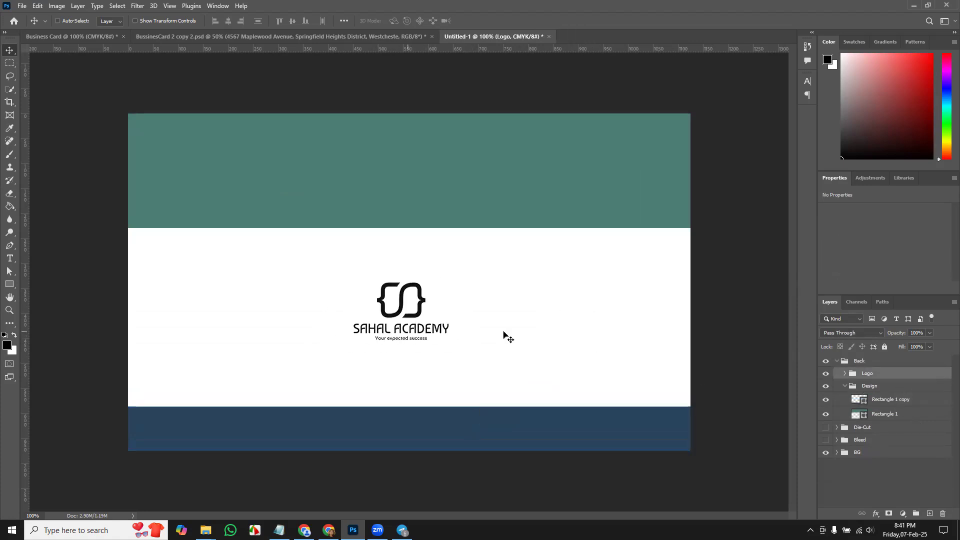
left_click(838, 360)
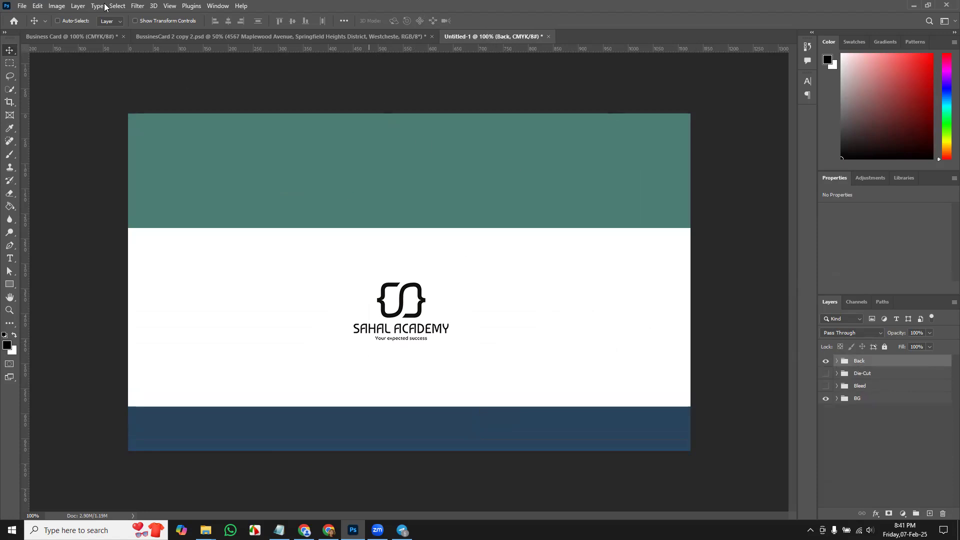
Preview the Back group without the Front group in the Business Card document, and return to showing only the Front side.
left_click(84, 37)
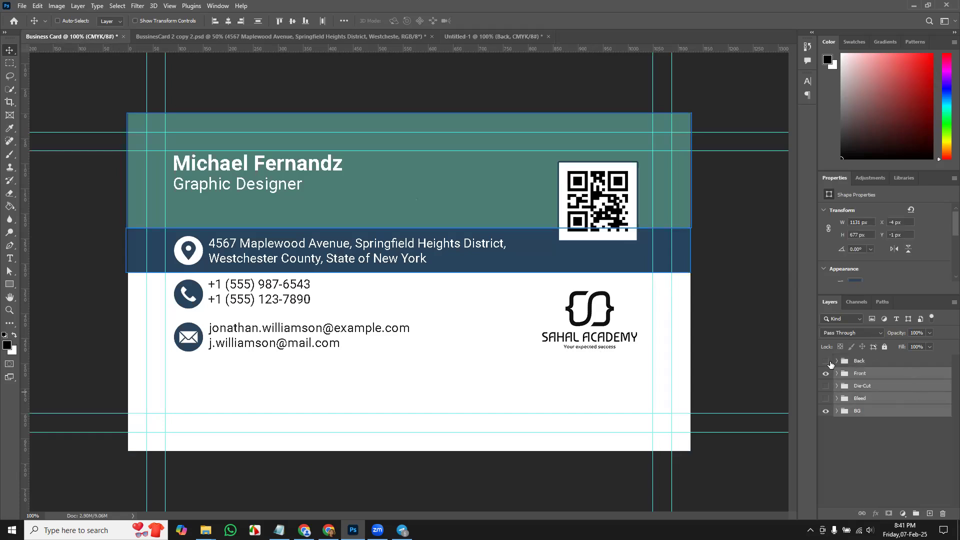
left_click(826, 361)
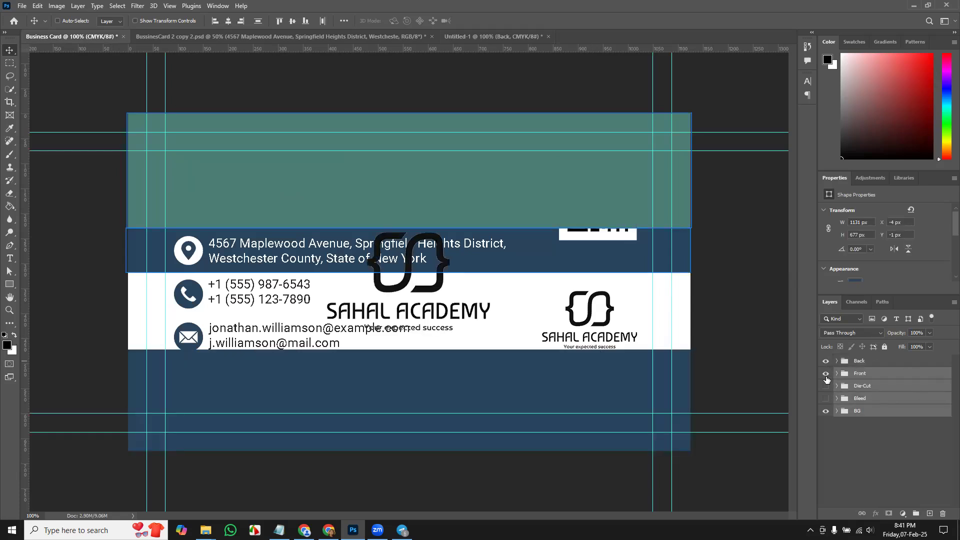
left_click(825, 374)
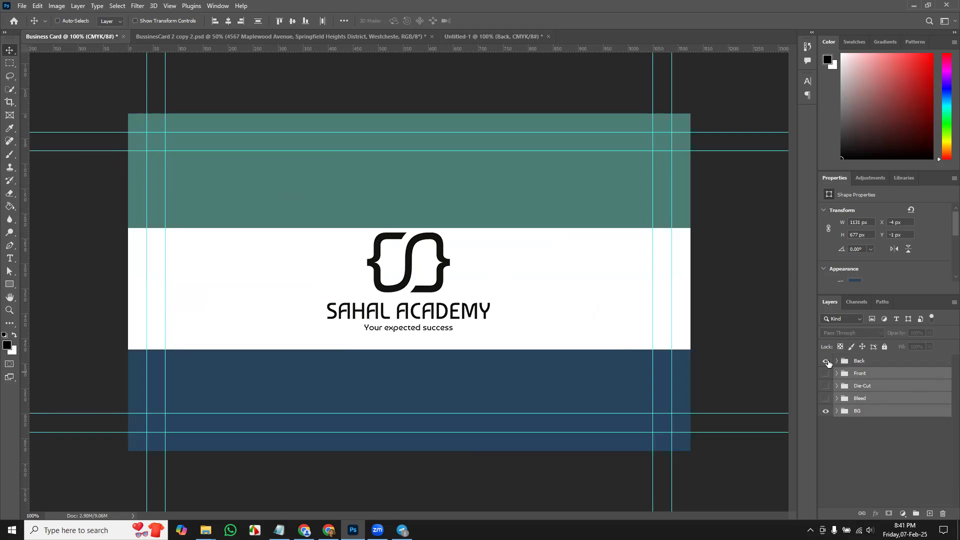
left_click(825, 361)
left_click(826, 373)
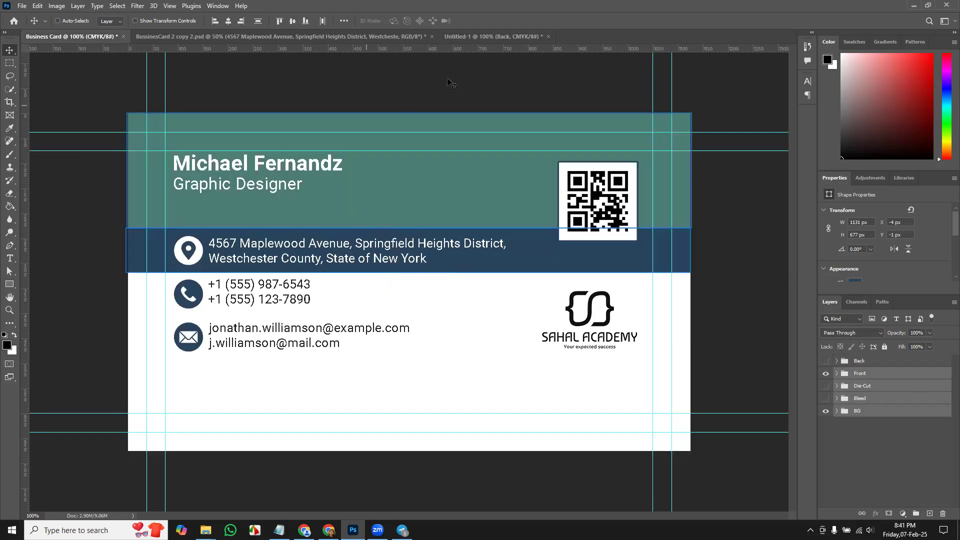
Close the Untitled-1 and BussinesCard 2 copy 2.psd documents without saving their changes.
left_click(475, 36)
left_click(272, 32)
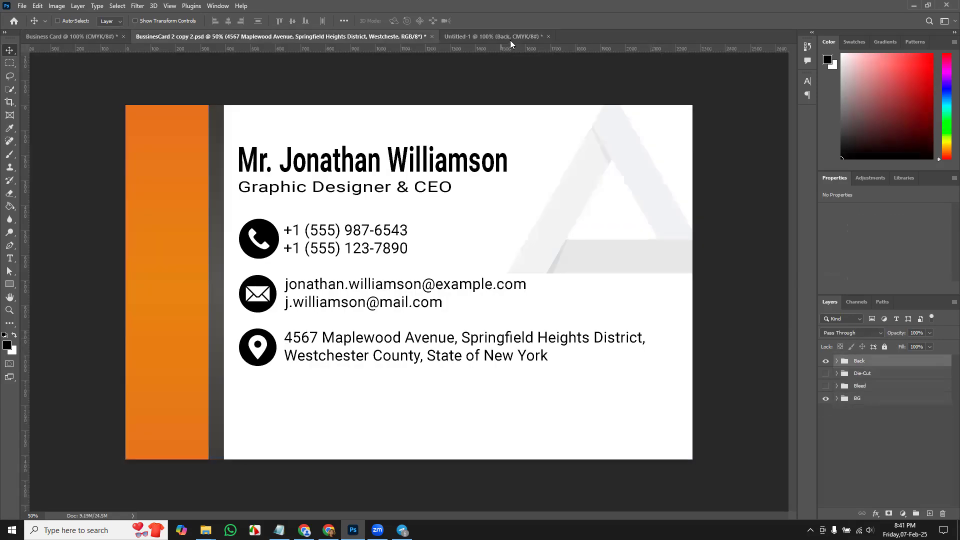
left_click(545, 36)
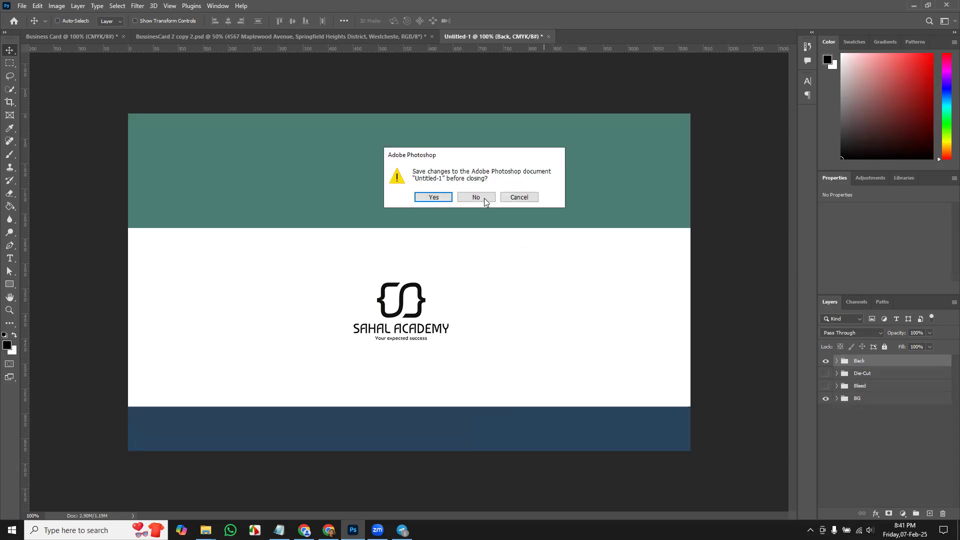
left_click(470, 196)
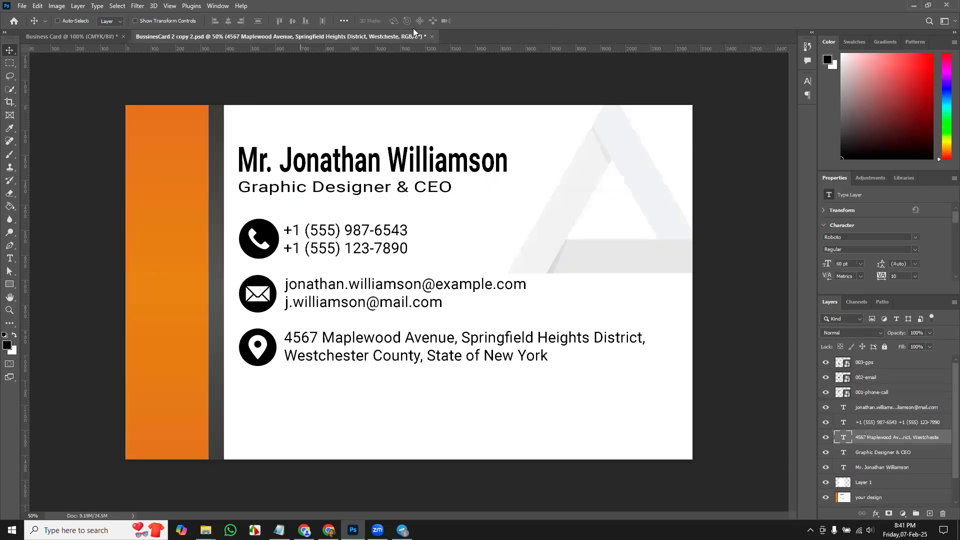
left_click(432, 36)
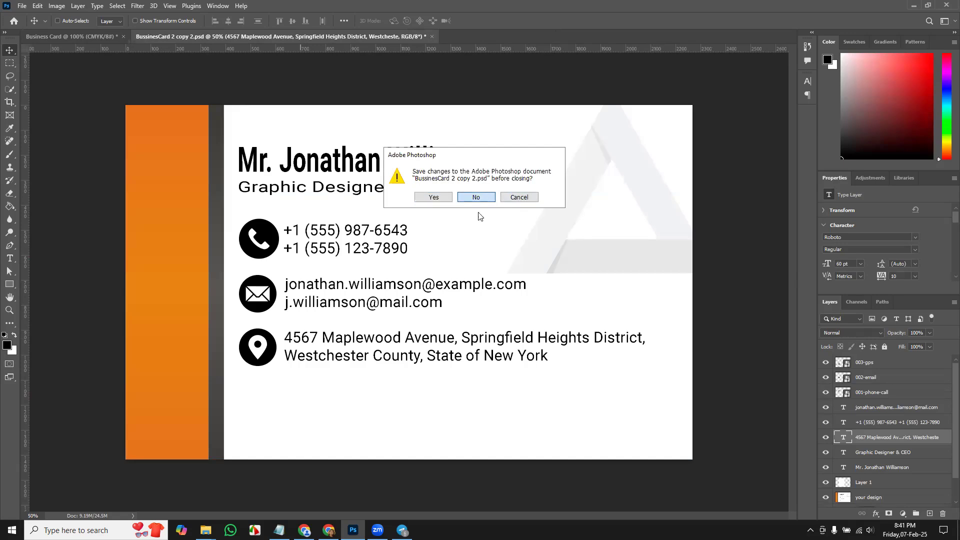
left_click(478, 198)
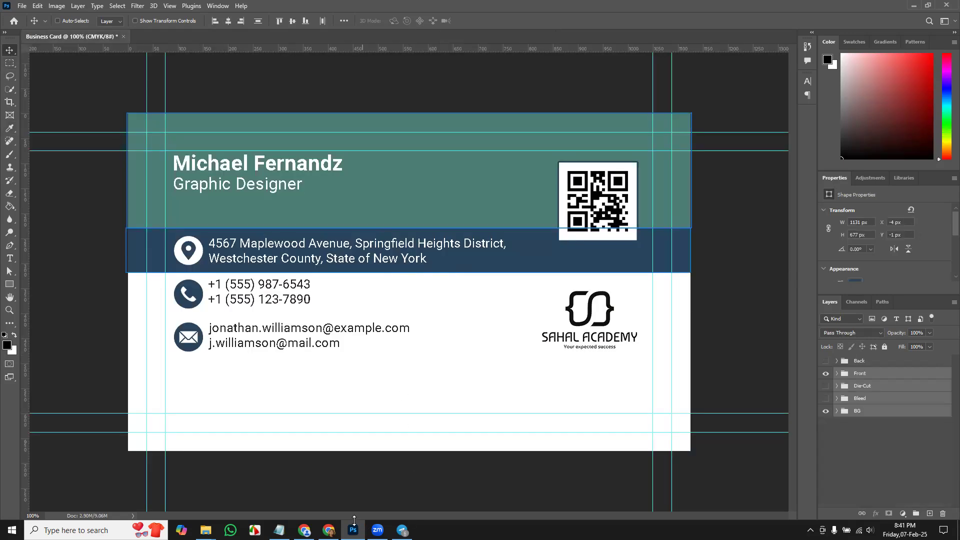
Open the mockup 53.psd from the elegant-realistic-wooden-background folder, inside Business card mockup in GD-2501's Class-10 folder on Study (F:).
left_click(24, 5)
left_click(23, 26)
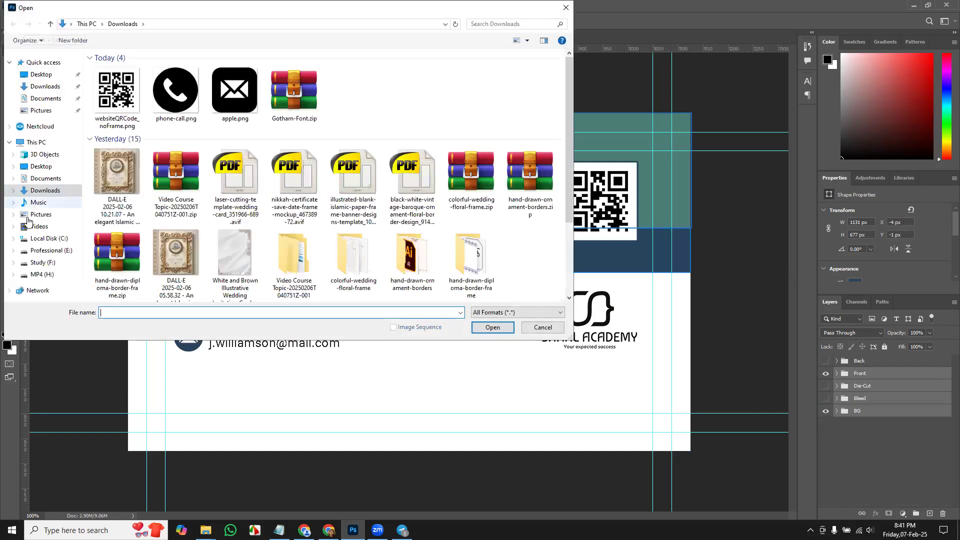
left_click(42, 262)
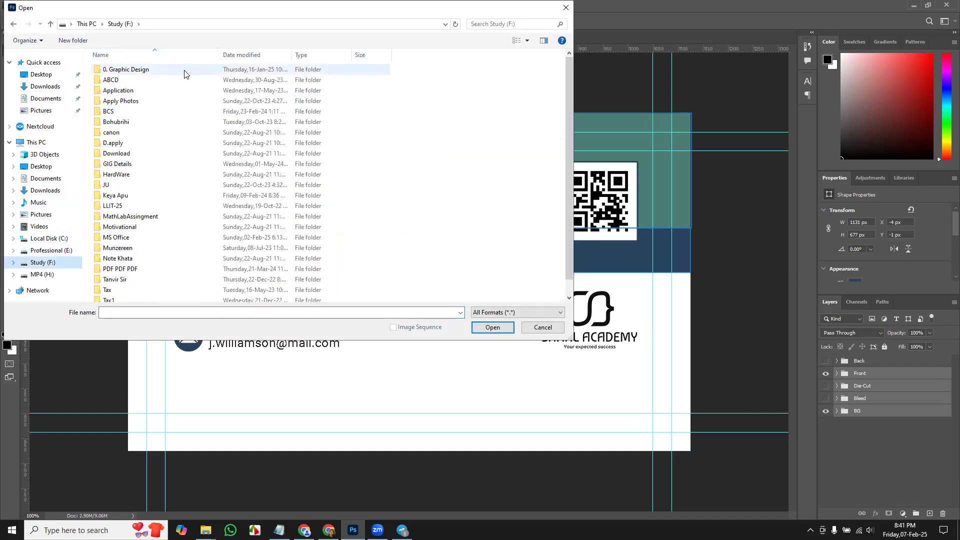
left_click(52, 74)
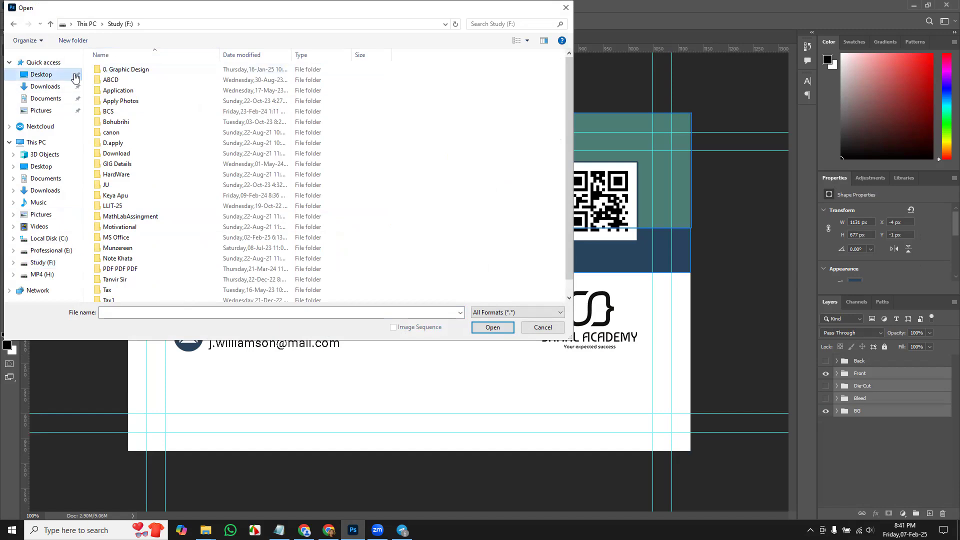
left_click(168, 87)
double_click(168, 86)
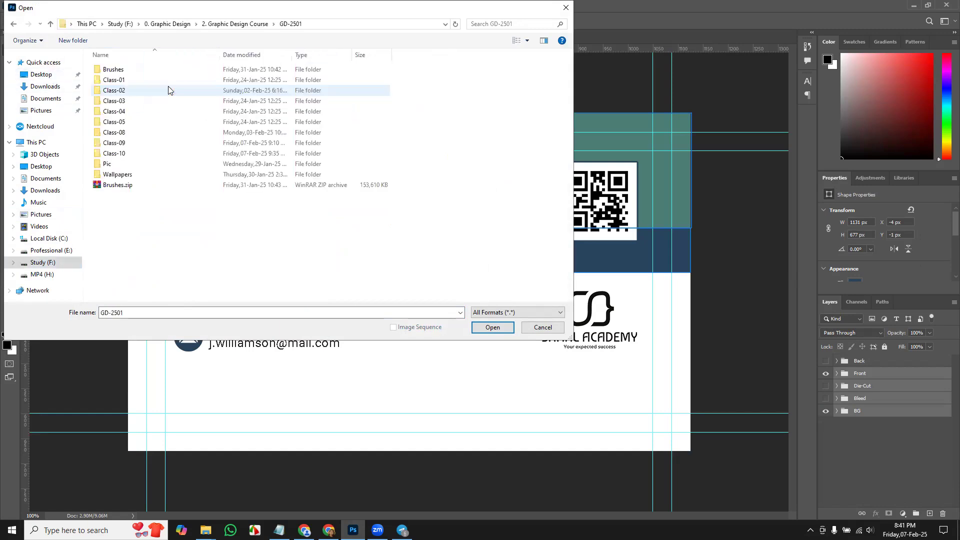
double_click(150, 155)
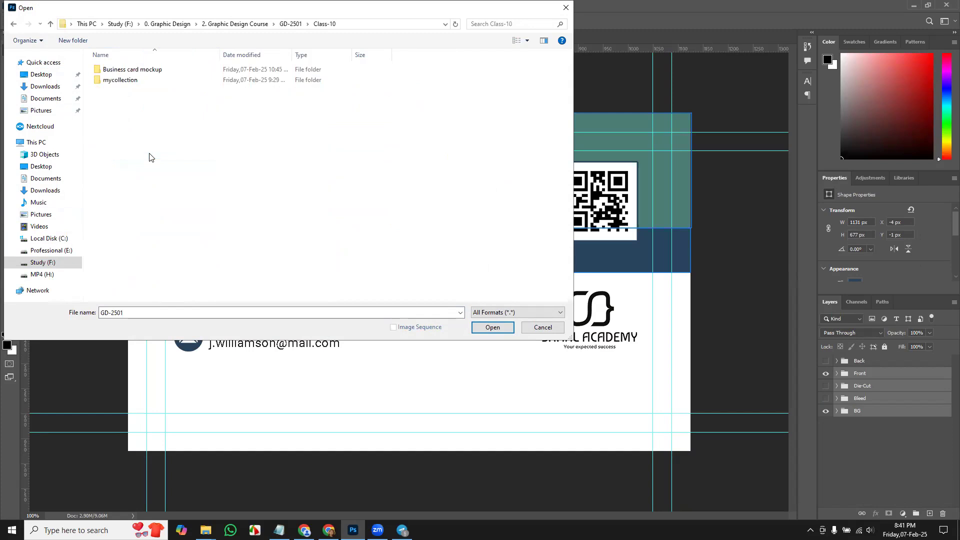
double_click(201, 69)
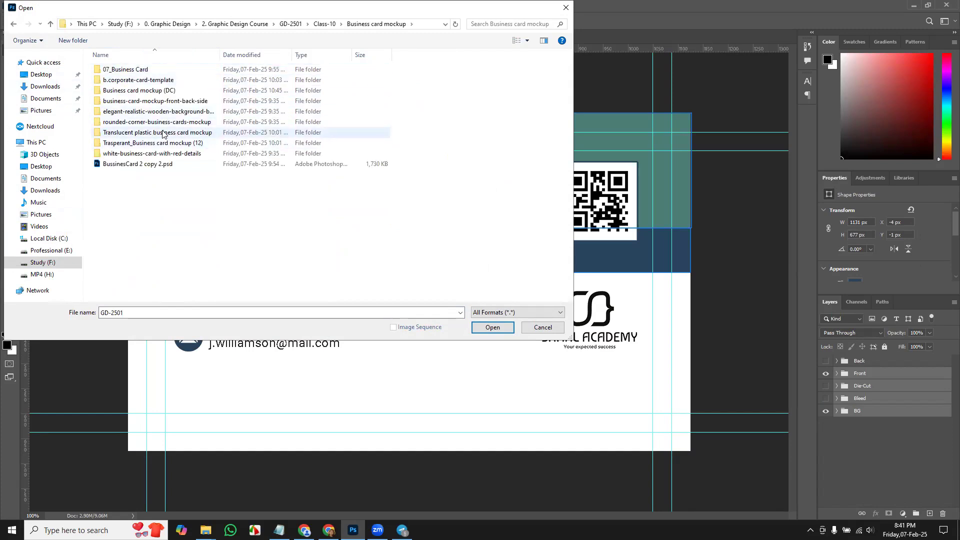
left_click(189, 112)
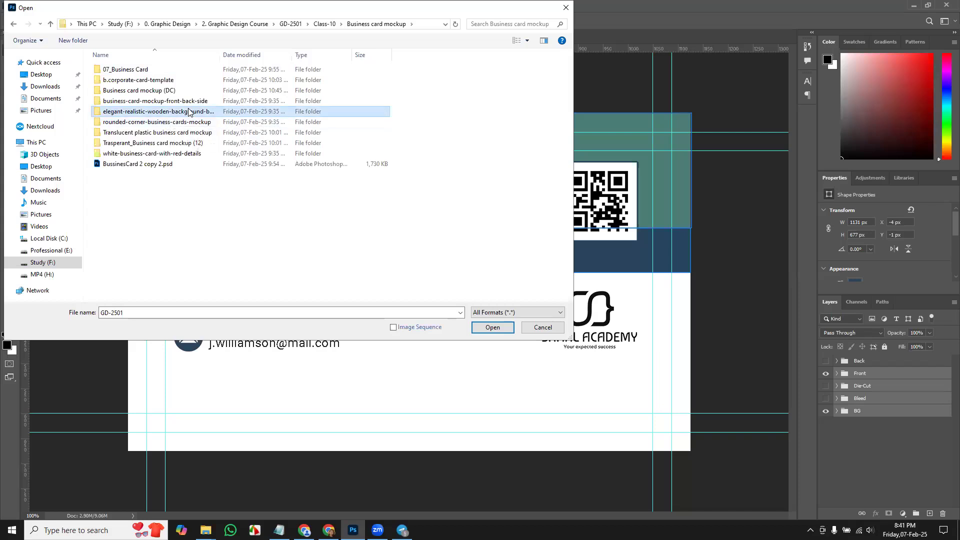
double_click(189, 112)
double_click(165, 86)
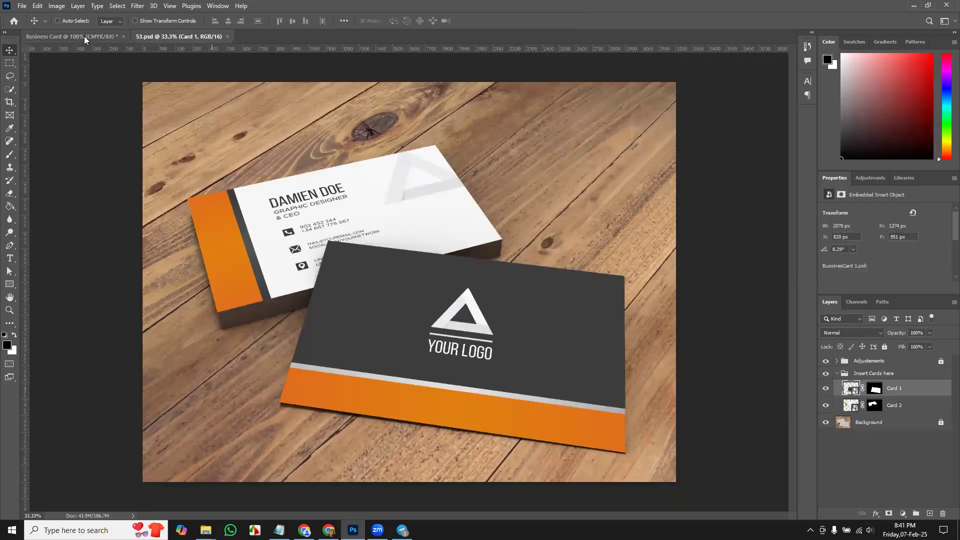
Return to the Business Card document and deselect all of its layer groups.
left_click(84, 36)
left_click(887, 476)
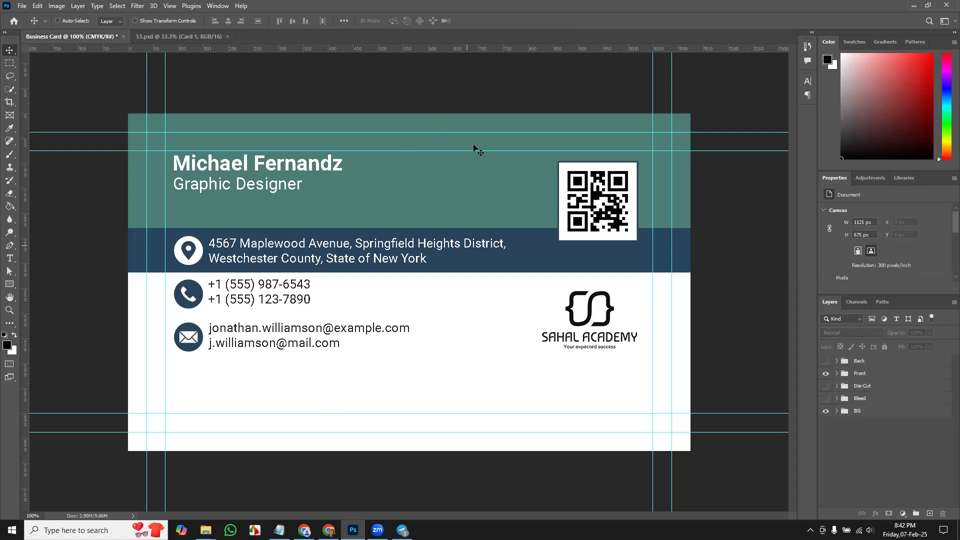
Switch to the 53.psd mockup document and collapse the Insert Cards here layer group.
left_click(189, 37)
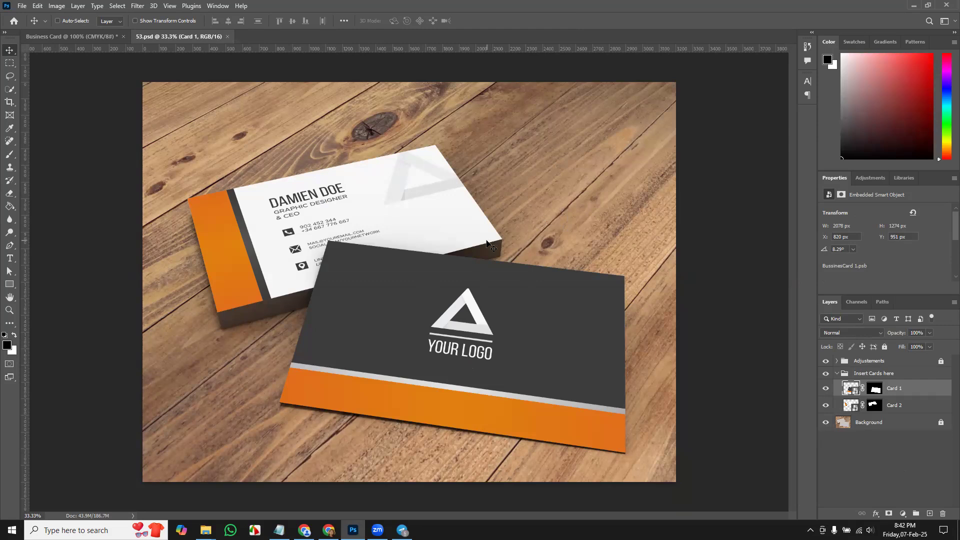
left_click(837, 374)
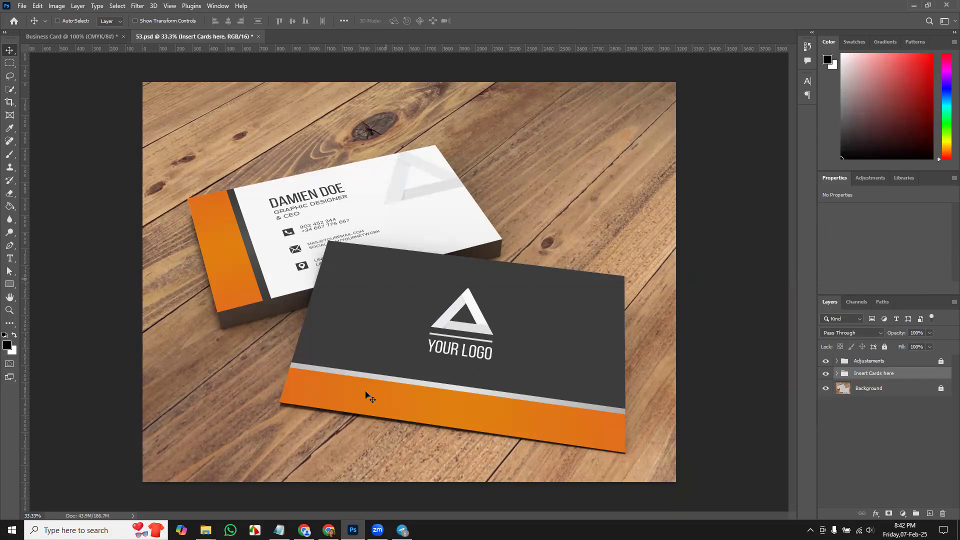
Switch to Notepad and copy the web address listed after "For Mockup".
left_click(304, 531)
left_click(303, 531)
left_click(304, 531)
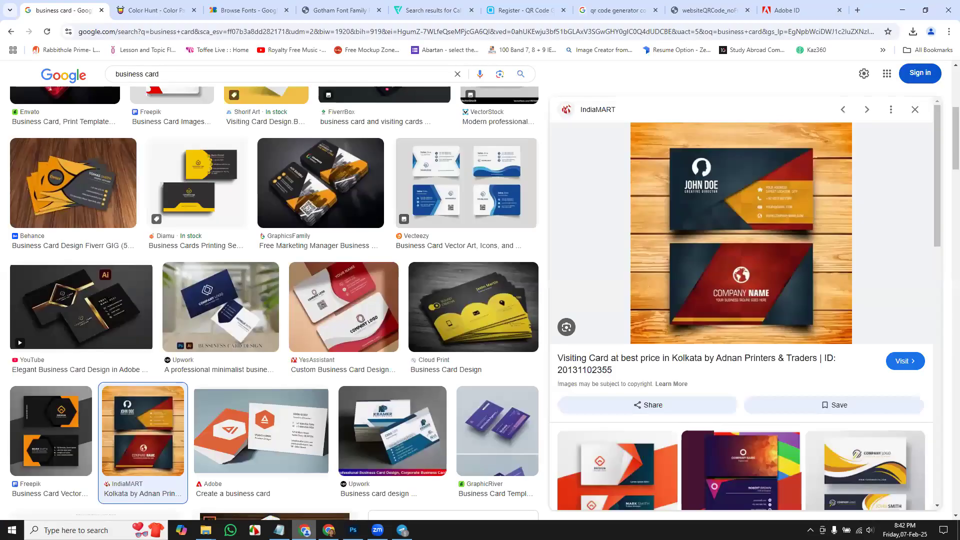
left_click(304, 530)
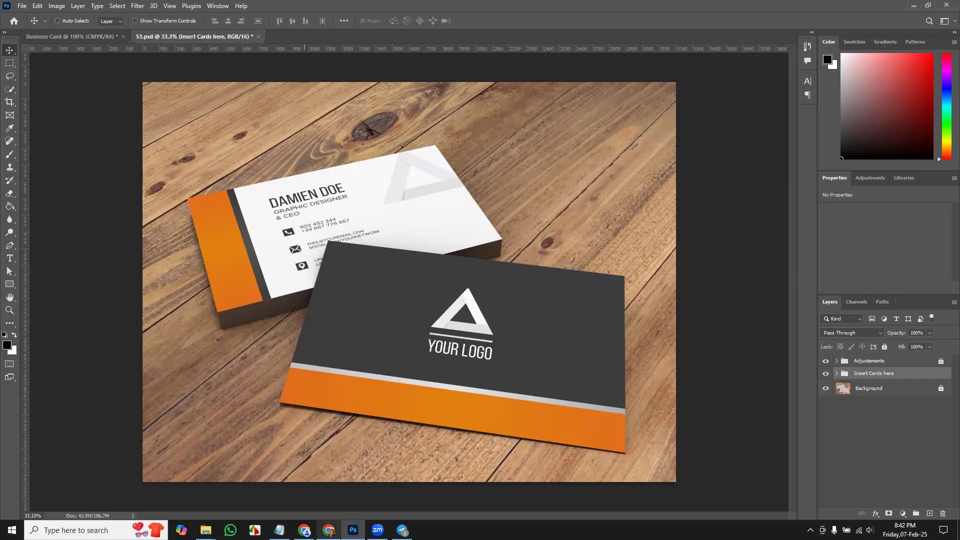
mouse_move(329, 530)
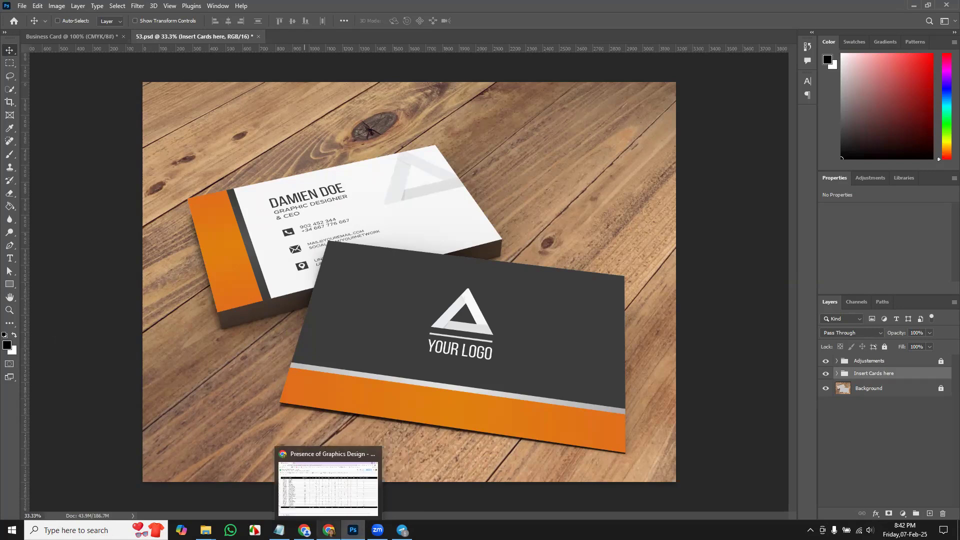
left_click(279, 530)
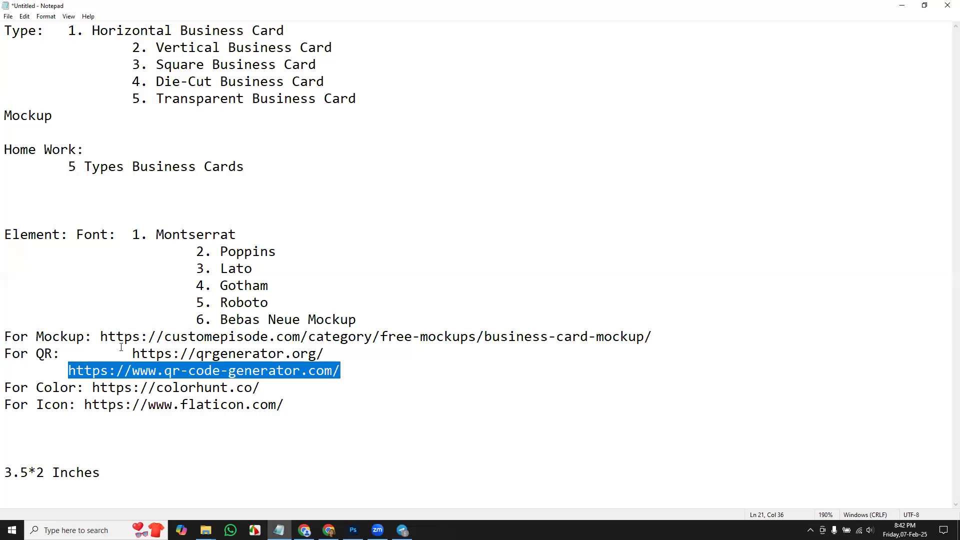
left_click_drag(101, 336, 669, 343)
key("ctrl+c")
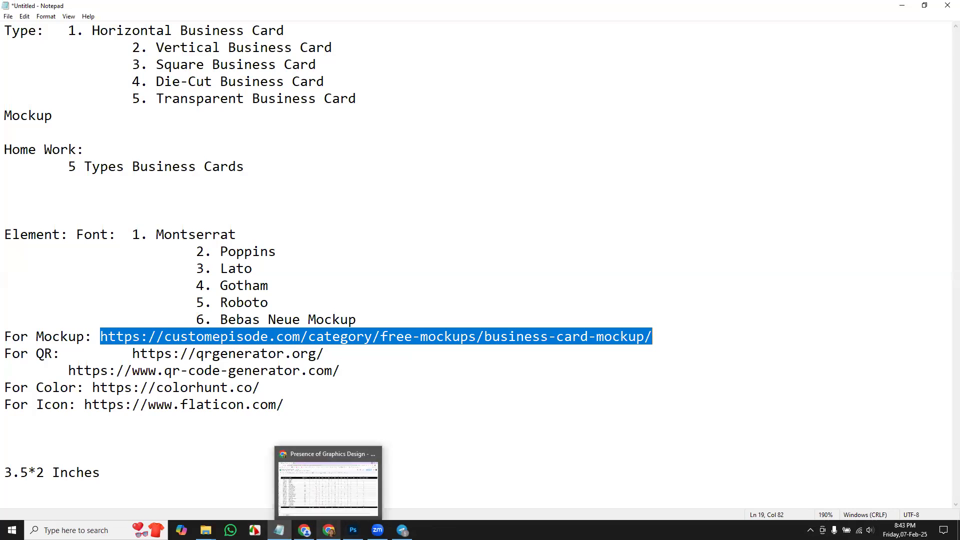
Switch to Chrome, open customepisode.com/category/free-mockups/business-card-mockup/ in a new tab and browse the offered mockups.
left_click(329, 530)
left_click(857, 10)
key("ctrl+v")
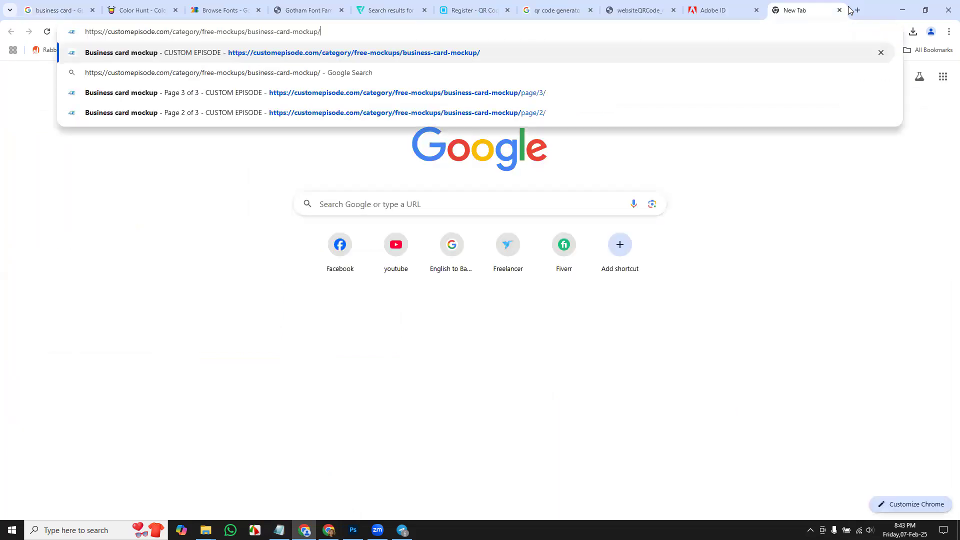
key("Return")
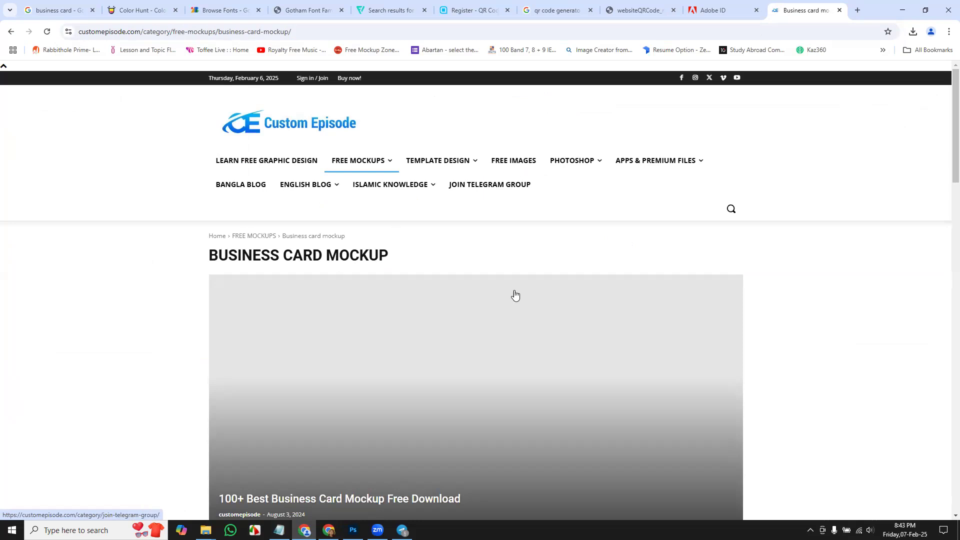
scroll(605, 300, "down", 6)
scroll(456, 295, "down", 12)
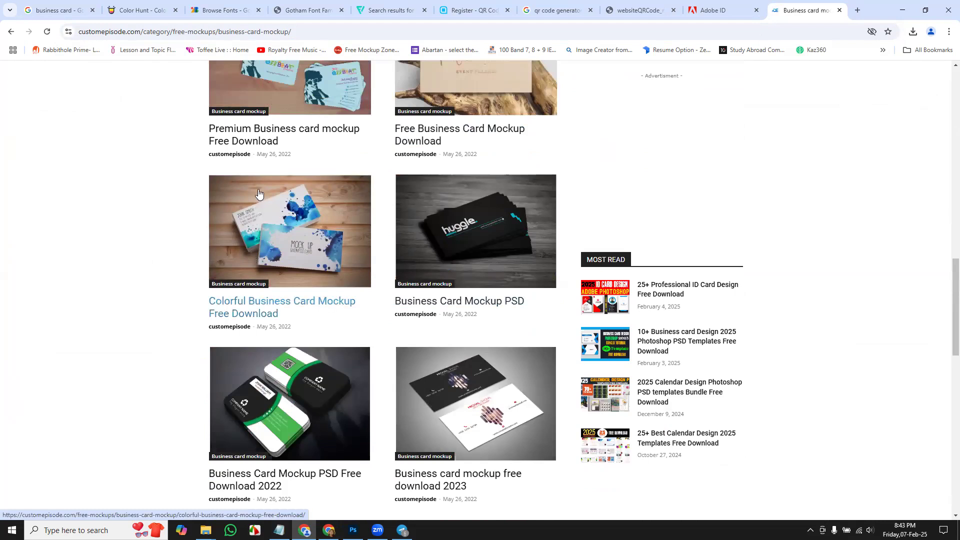
scroll(507, 365, "down", 4)
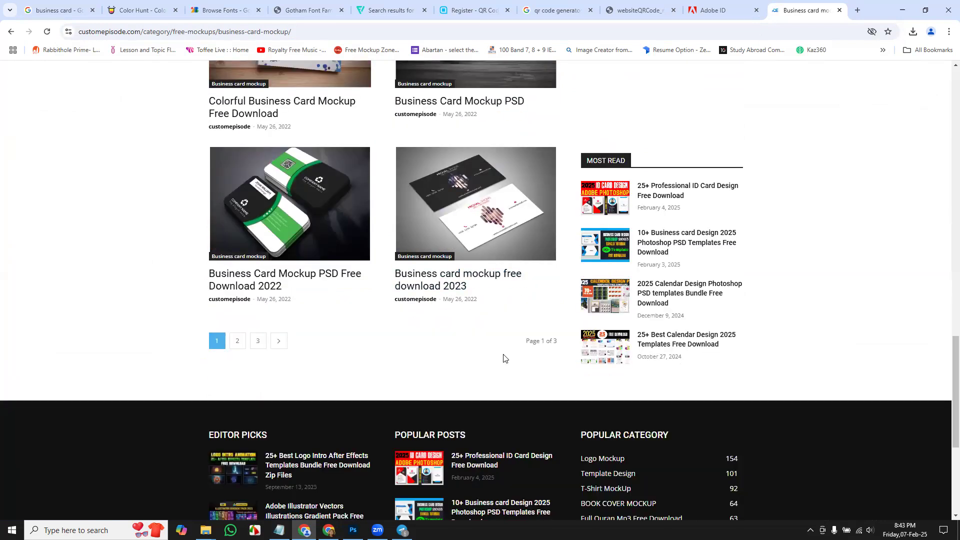
scroll(505, 361, "up", 12)
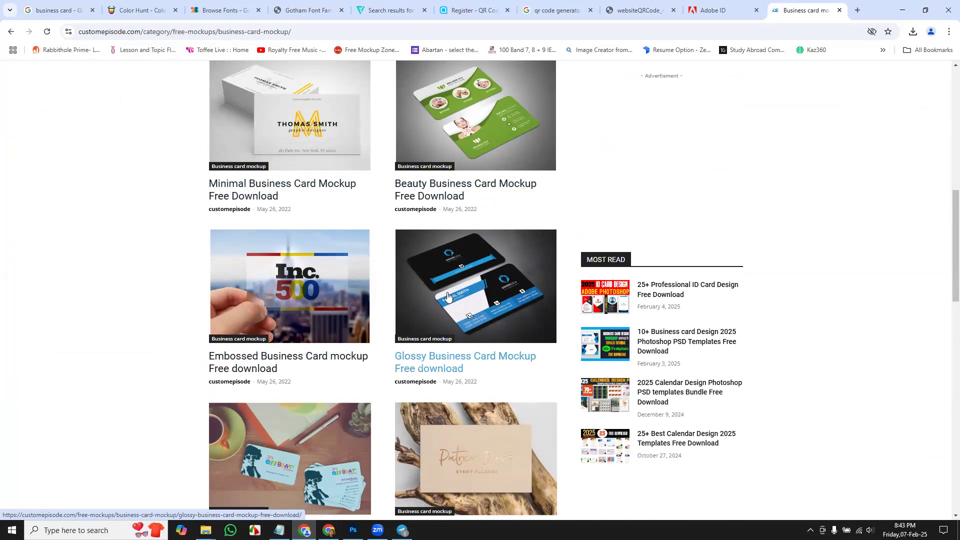
scroll(447, 296, "down", 2)
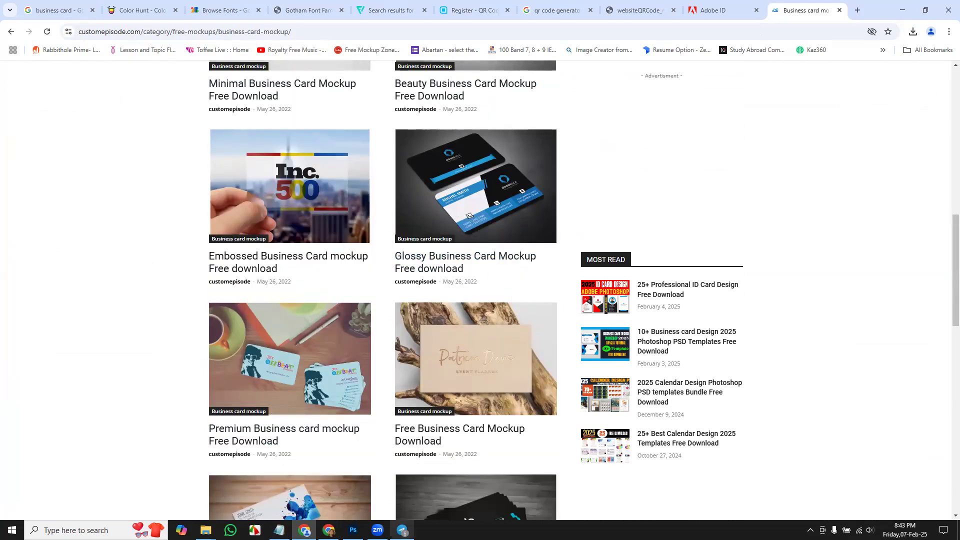
Switch back to Photoshop and expand the Insert Cards here layer group in the 53.psd mockup.
left_click(353, 530)
key("ctrl+Tab")
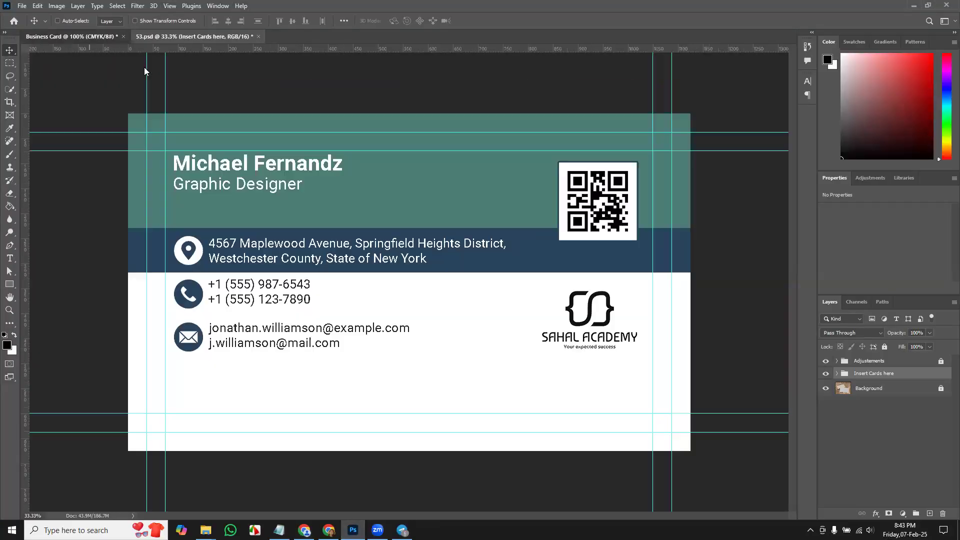
left_click(200, 40)
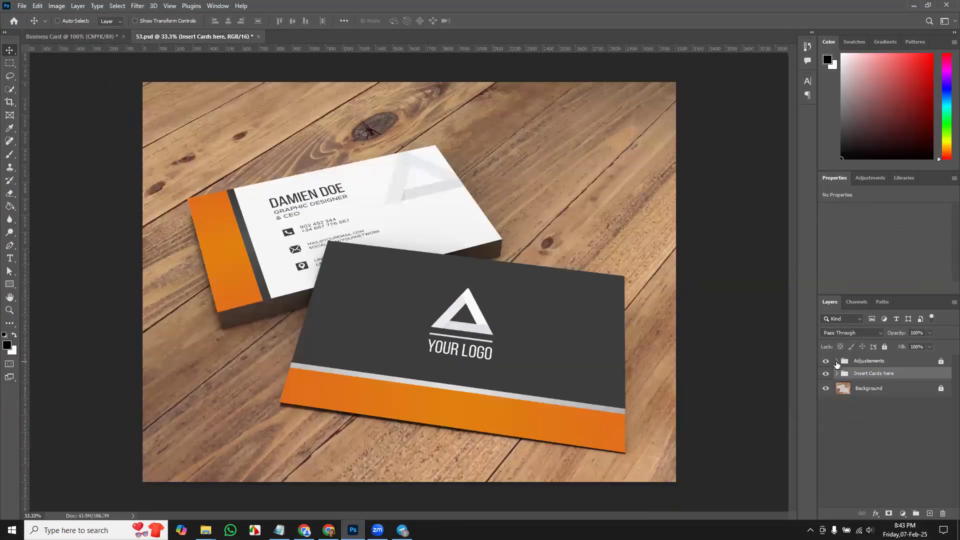
left_click(836, 374)
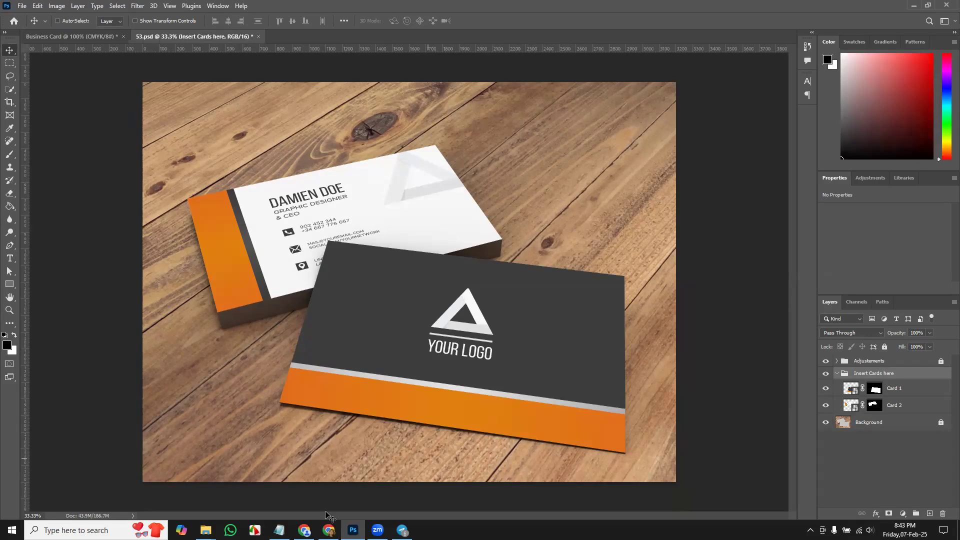
Check the mockup link in Notepad, and look through the business card mockups on the Custom Episode page in Chrome again.
left_click(279, 529)
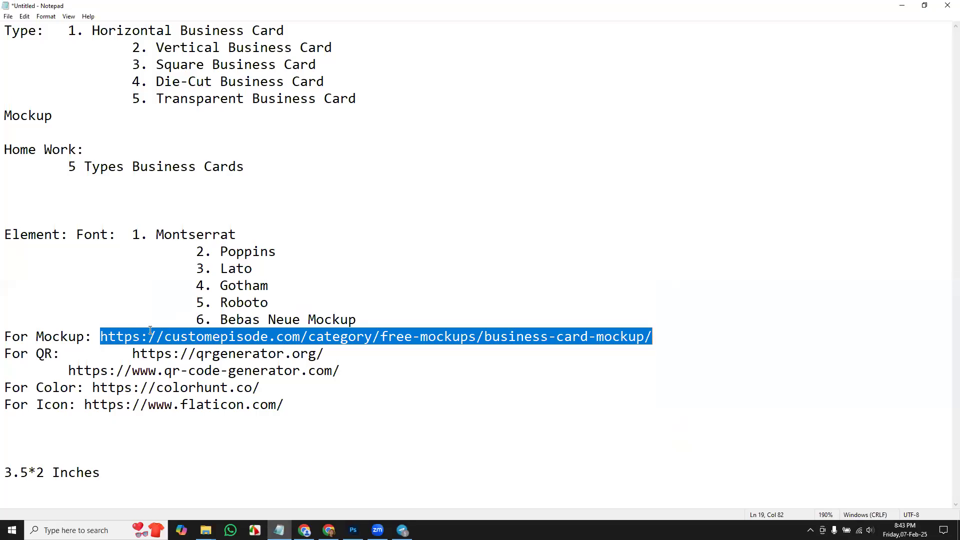
left_click(305, 530)
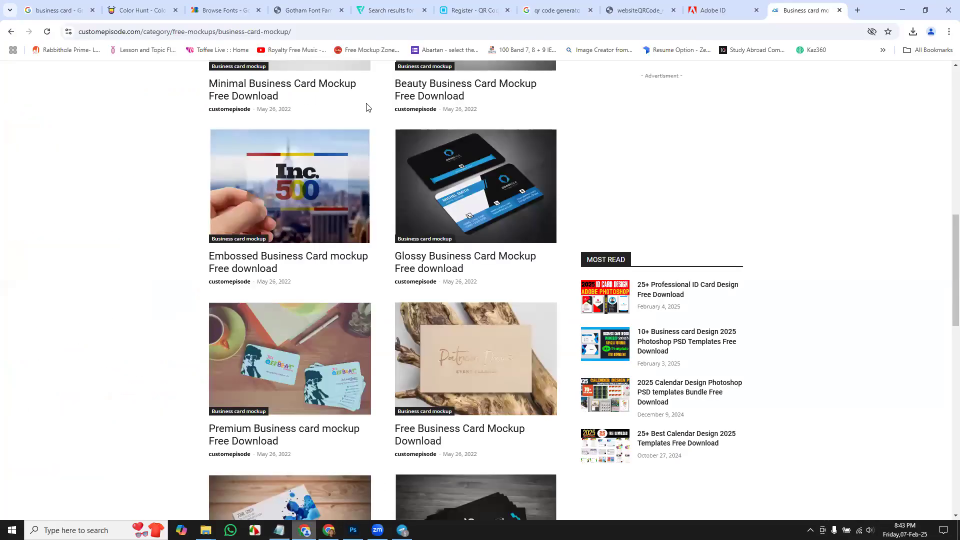
scroll(509, 275, "down", 4)
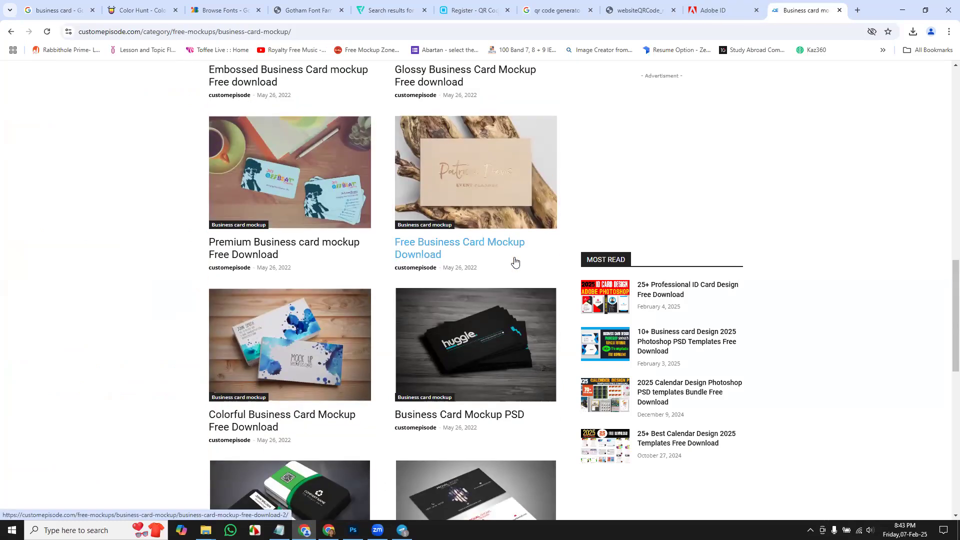
scroll(514, 259, "up", 8)
scroll(388, 343, "down", 10)
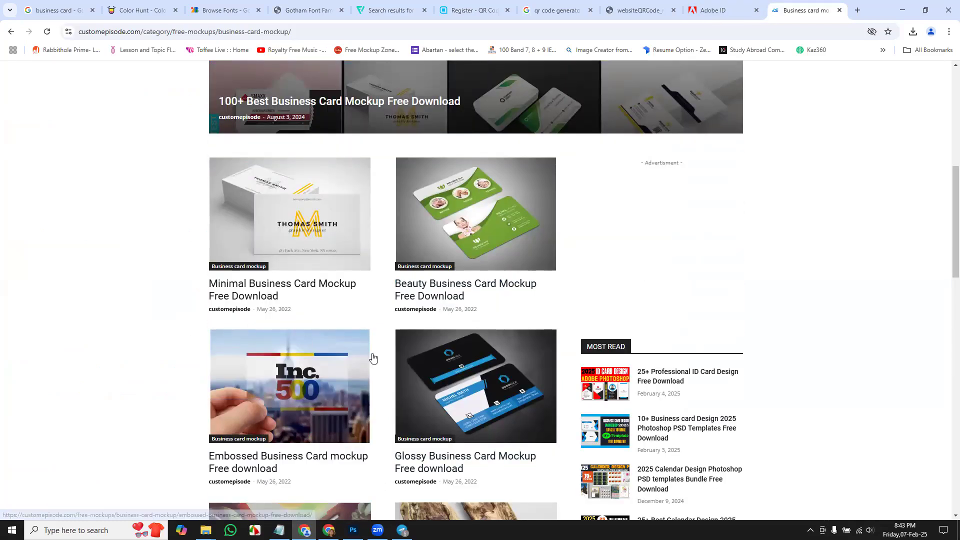
scroll(422, 409, "down", 5)
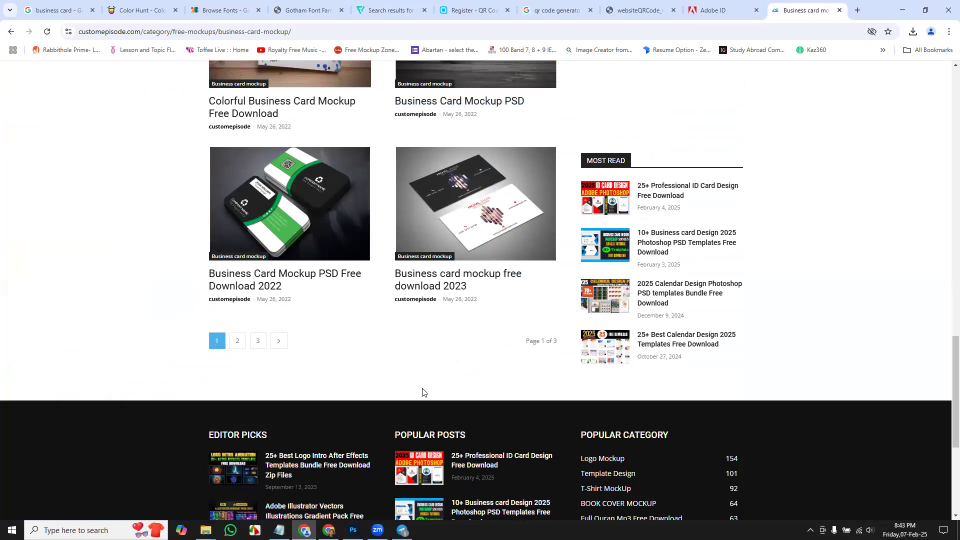
scroll(422, 392, "up", 3)
Return to the 53.psd mockup in Photoshop and toggle the Card 1 and Card 2 layers off and on to identify them.
left_click(353, 530)
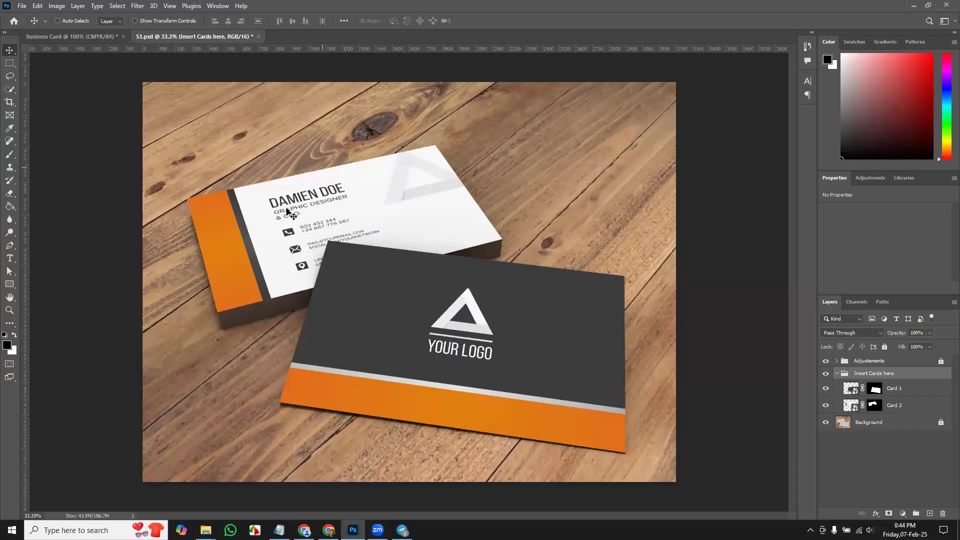
left_click(826, 389)
left_click(825, 389)
left_click(826, 405)
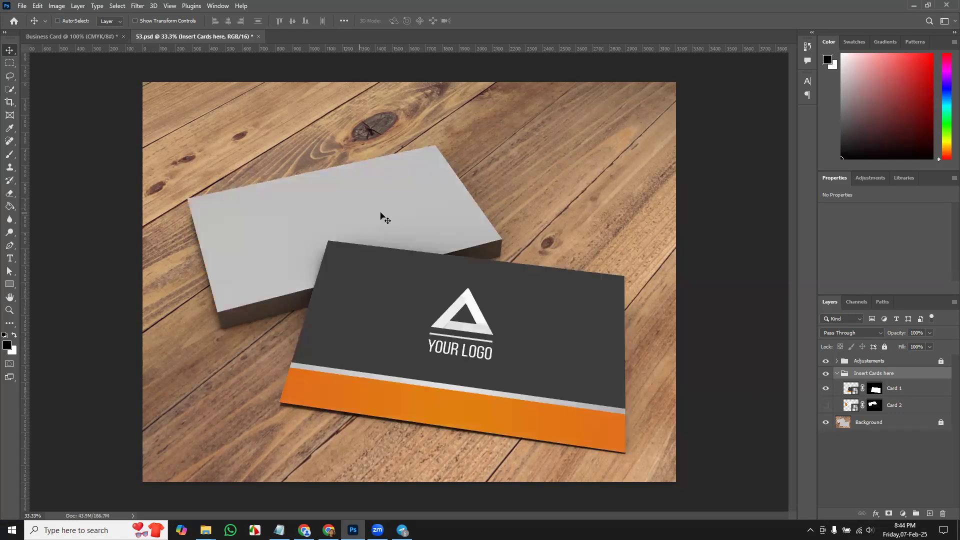
left_click(826, 406)
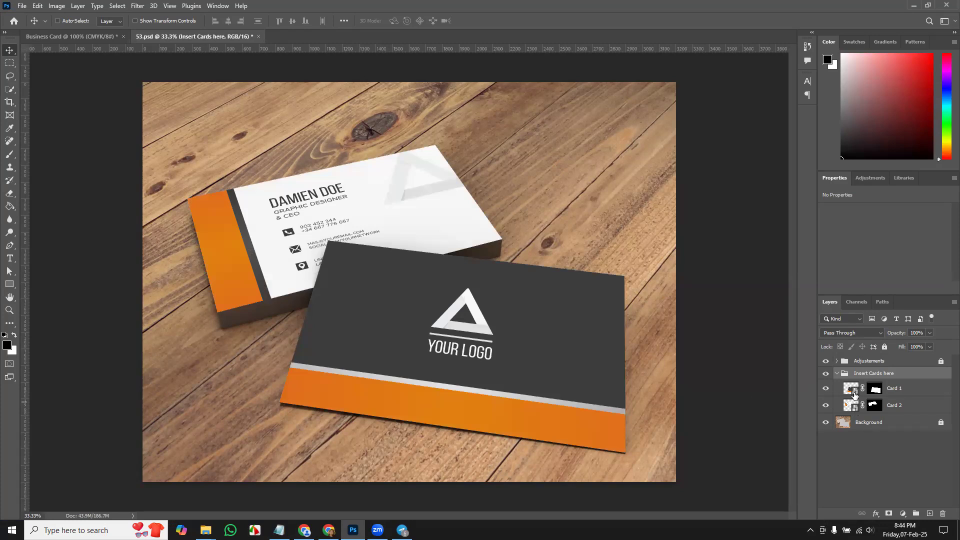
Open the Card 1 smart object's contents, and make a merged copy of the whole front design in the Business Card document.
double_click(852, 389)
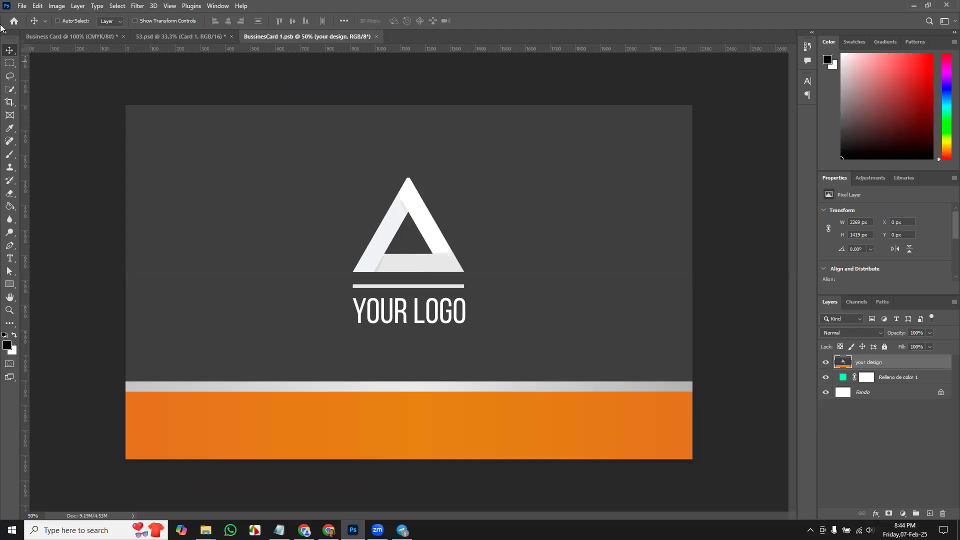
left_click(60, 38)
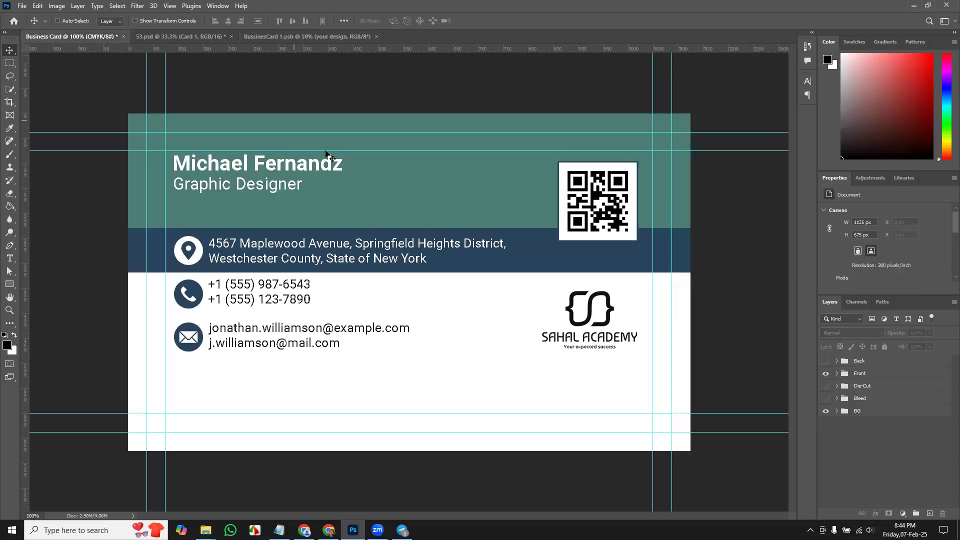
left_click(9, 63)
left_click_drag(125, 110, 764, 488)
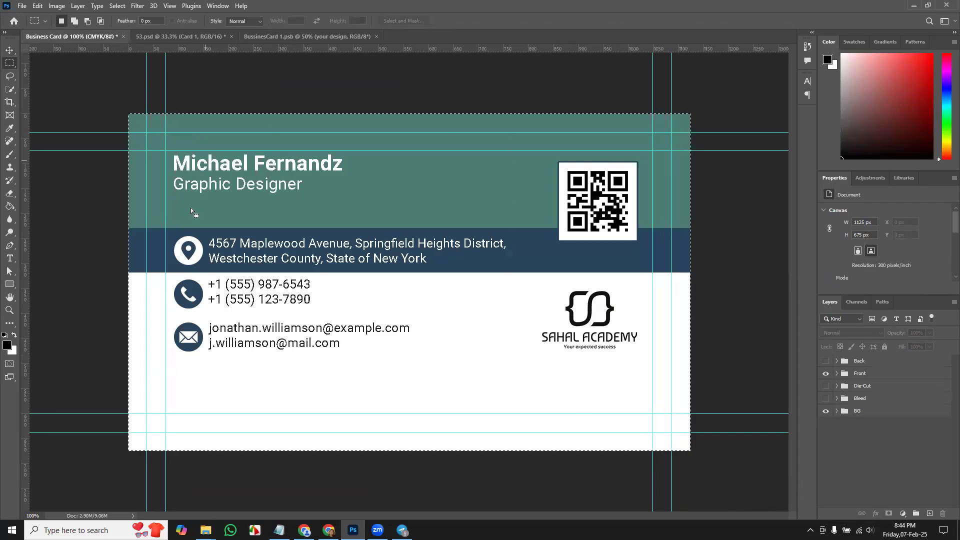
left_click(37, 5)
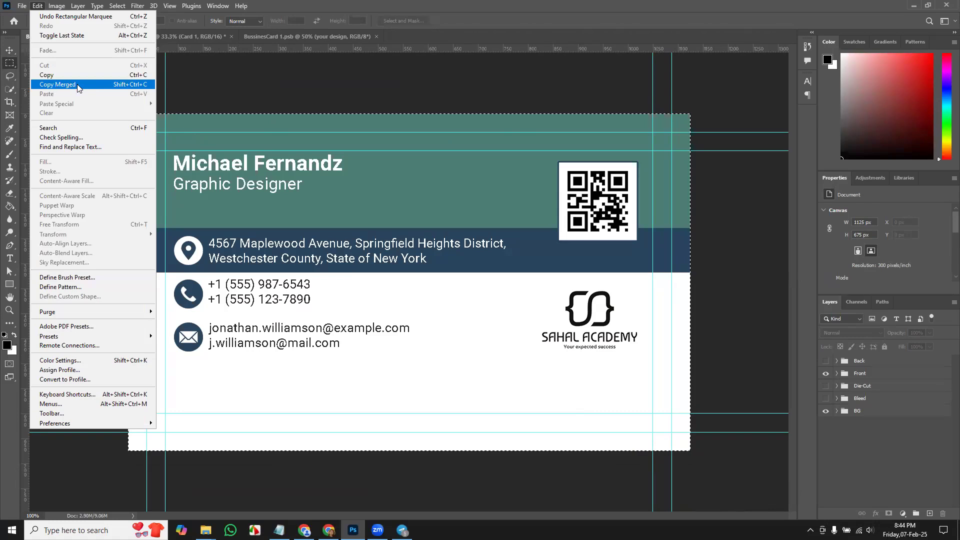
left_click(96, 85)
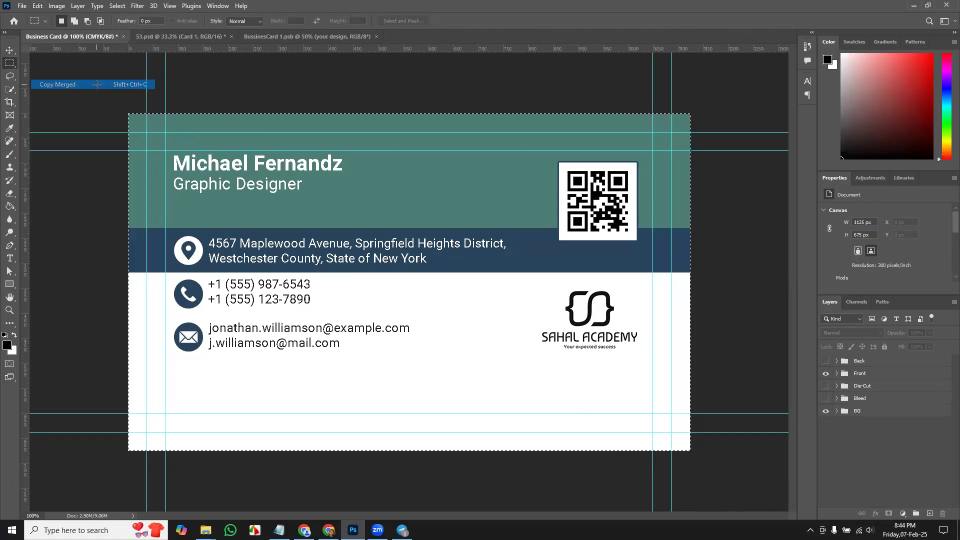
Paste the front design into BussinesCard 1.psb, scale it to about 210% so it covers the canvas, and save.
left_click(275, 39)
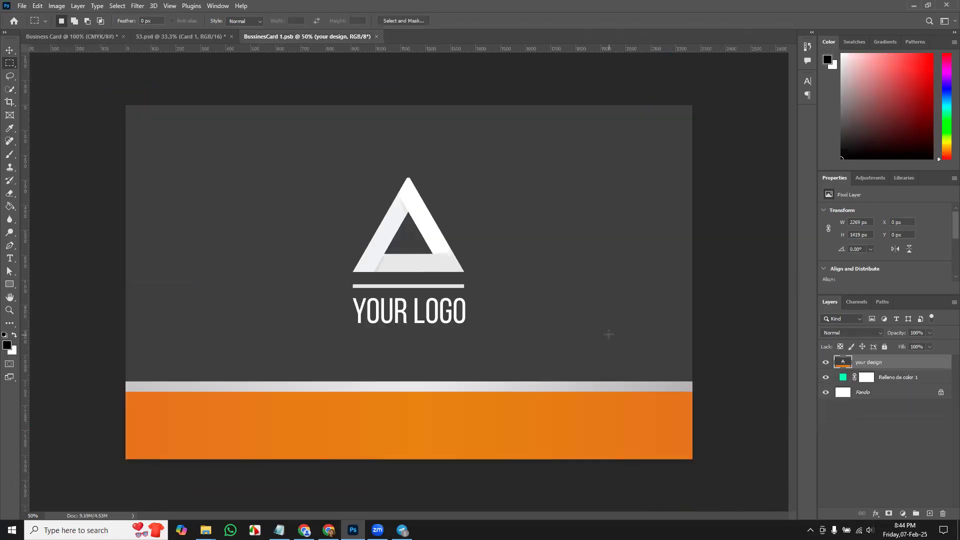
key("ctrl+v")
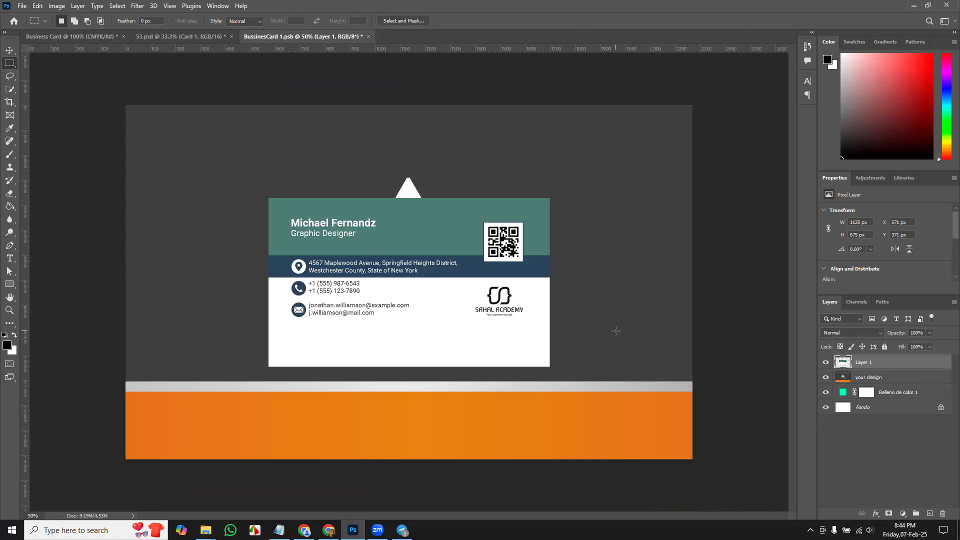
key("ctrl+t")
left_click_drag(549, 366, 702, 456)
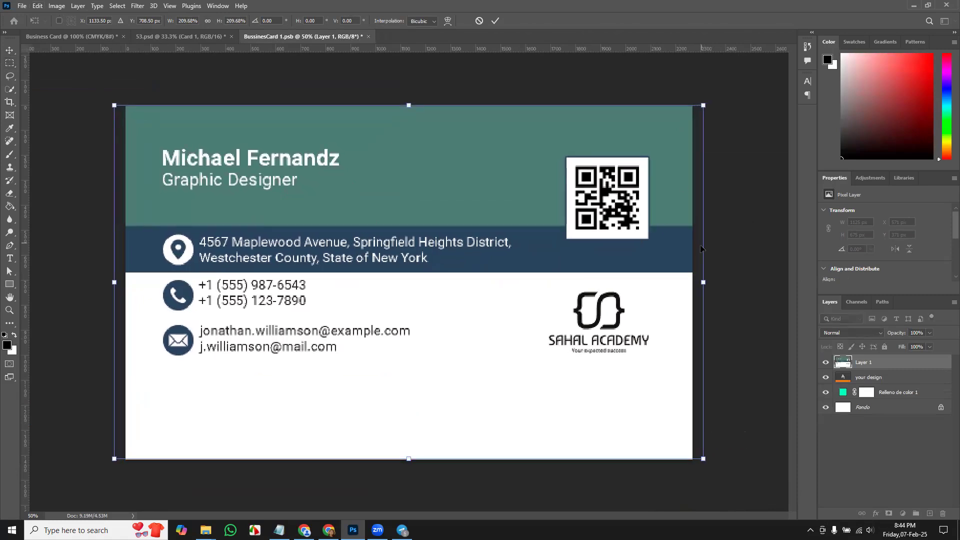
key("Return")
key("ctrl+s")
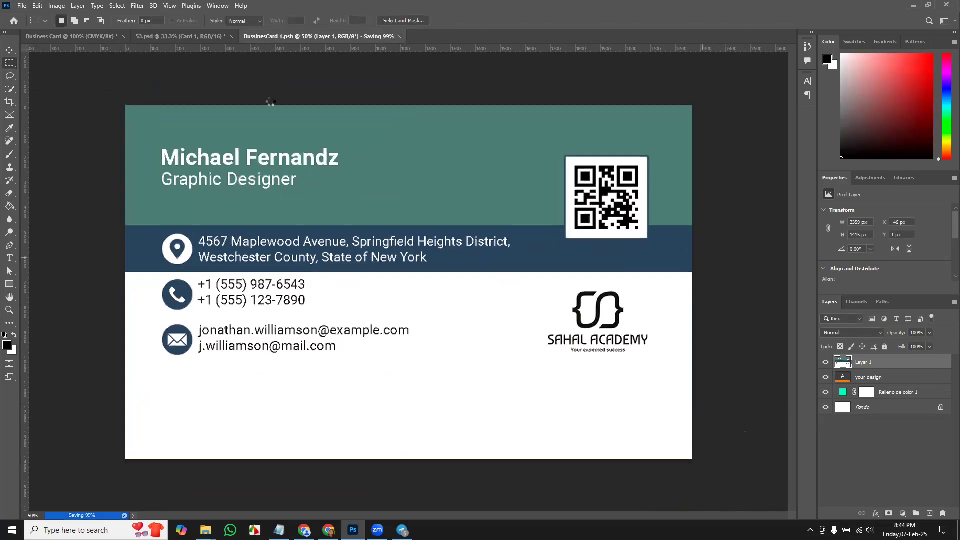
View the updated front card in 53.psd and open the Card 2 smart object's contents.
left_click(186, 33)
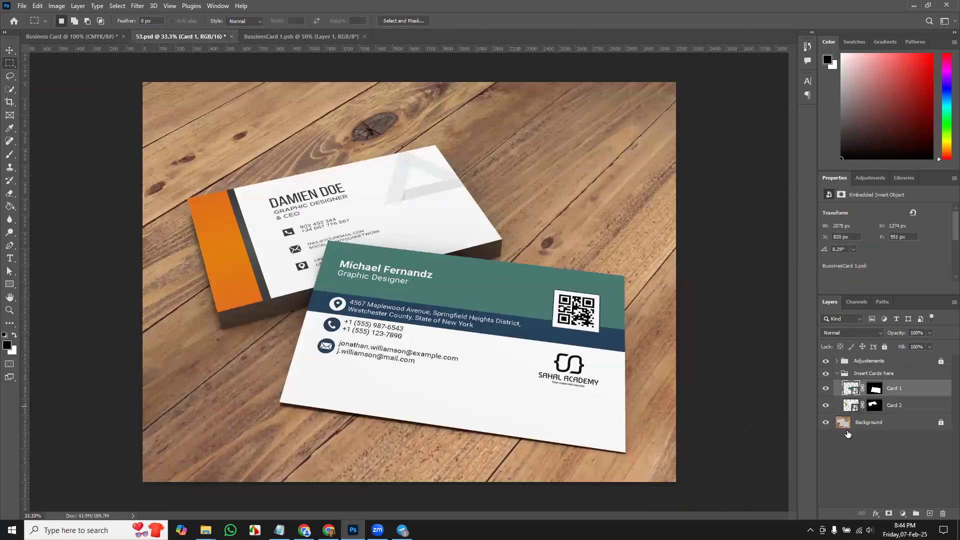
double_click(852, 411)
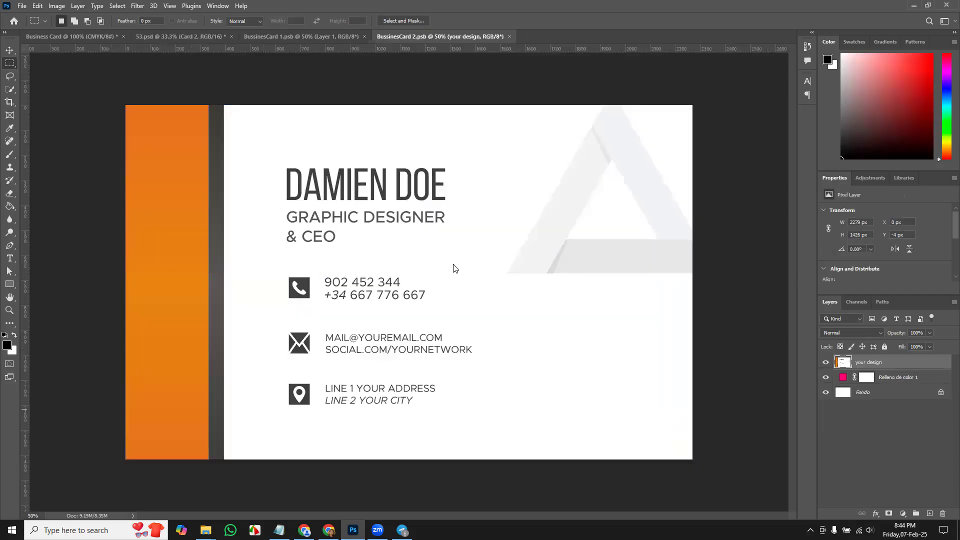
In the Business Card document, show the Back group, hide the Front group, and make a merged copy of the back design.
left_click(61, 35)
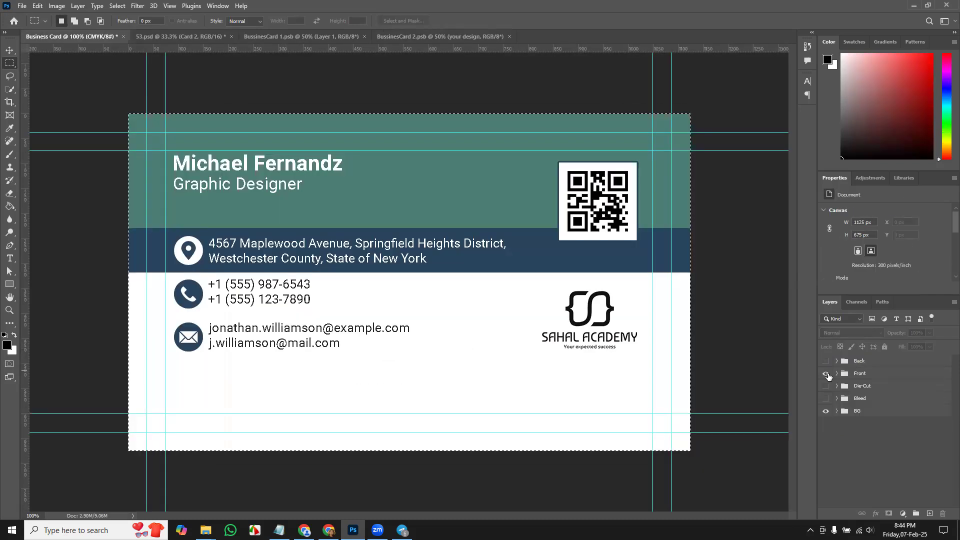
left_click(825, 361)
left_click(826, 373)
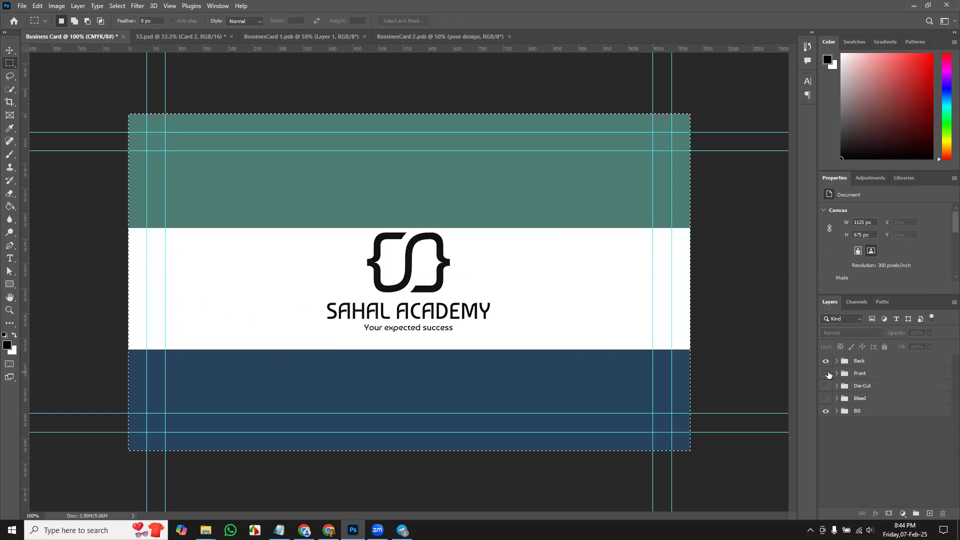
left_click(40, 6)
left_click(59, 84)
Paste the back design into BussinesCard 2.psb, scale it to about 2385 × 1431 px so it covers the canvas, and save.
left_click(397, 37)
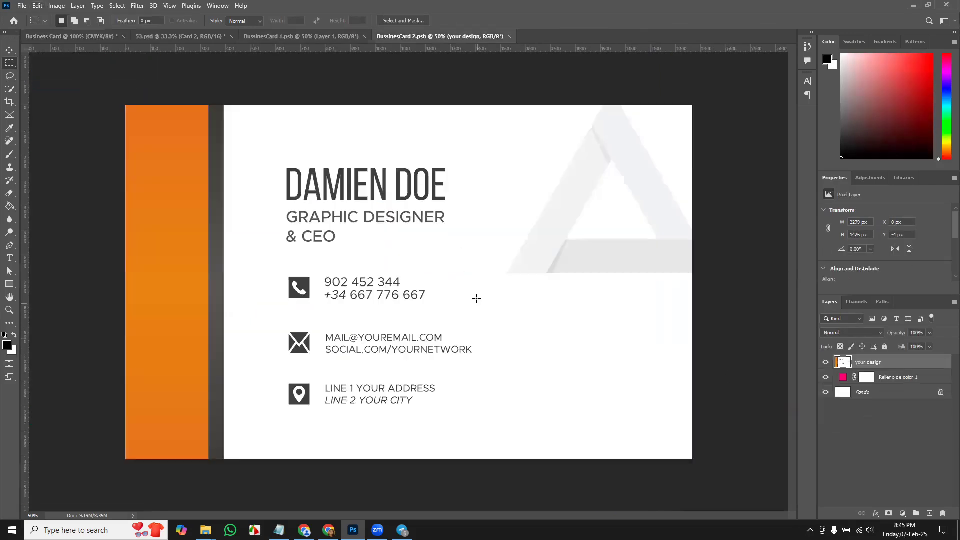
left_click(294, 42)
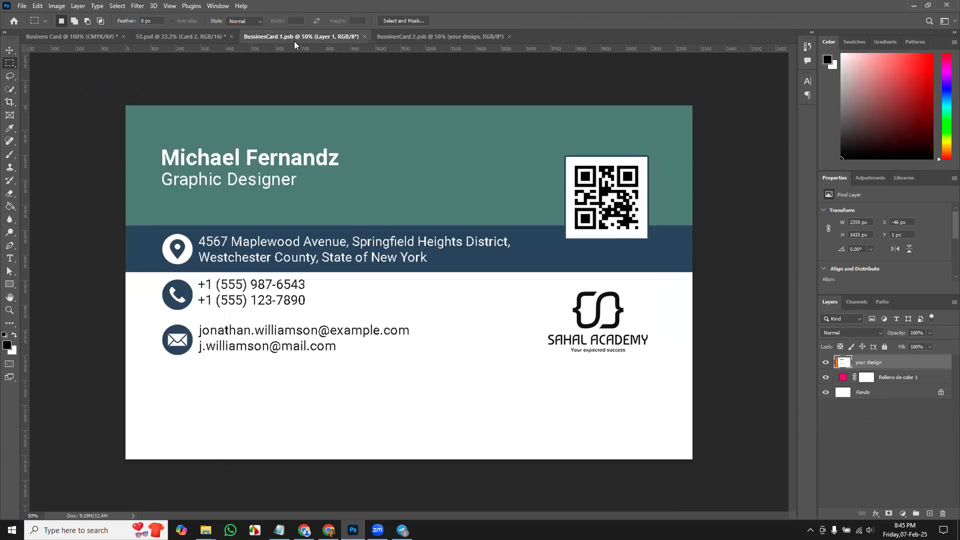
left_click(197, 38)
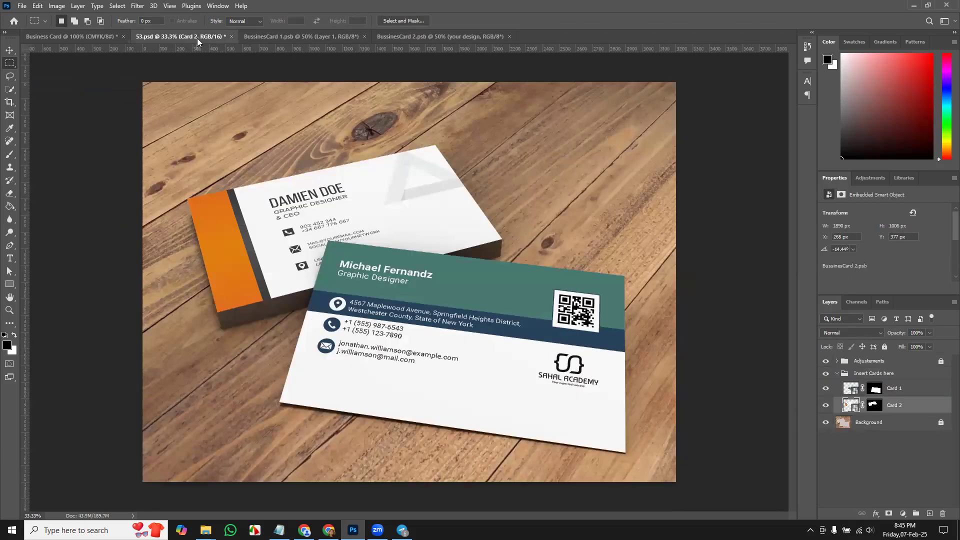
left_click(400, 40)
key("ctrl+v")
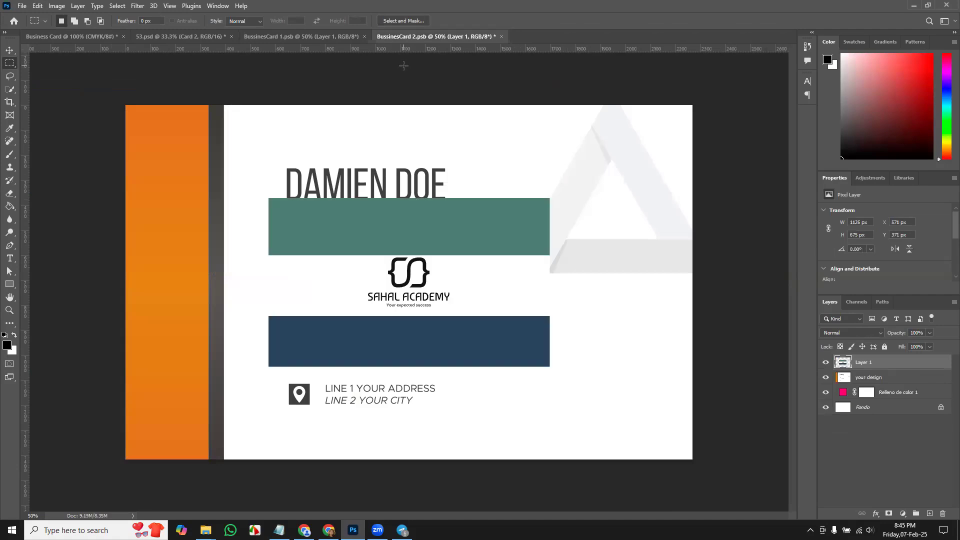
key("ctrl+t")
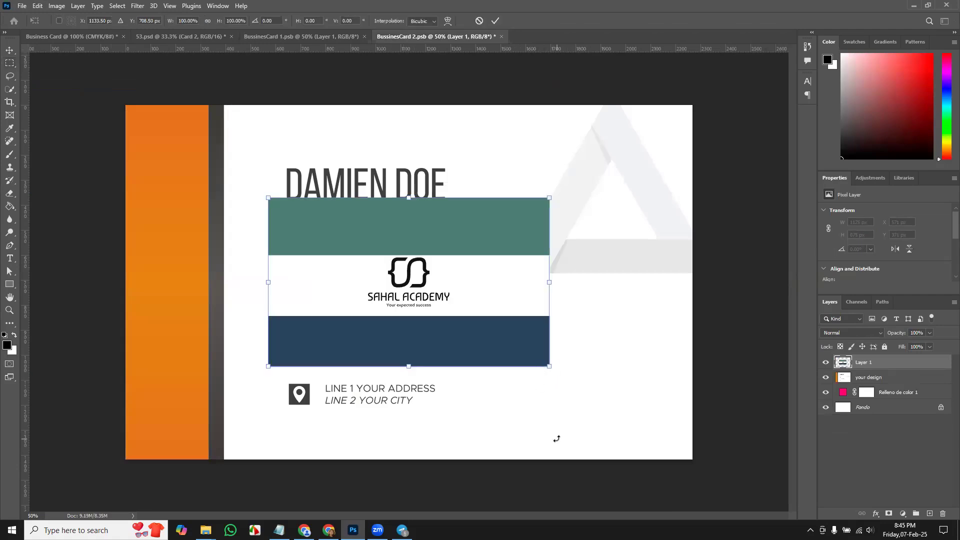
left_click_drag(551, 366, 692, 487)
key("Return")
key("ctrl+s")
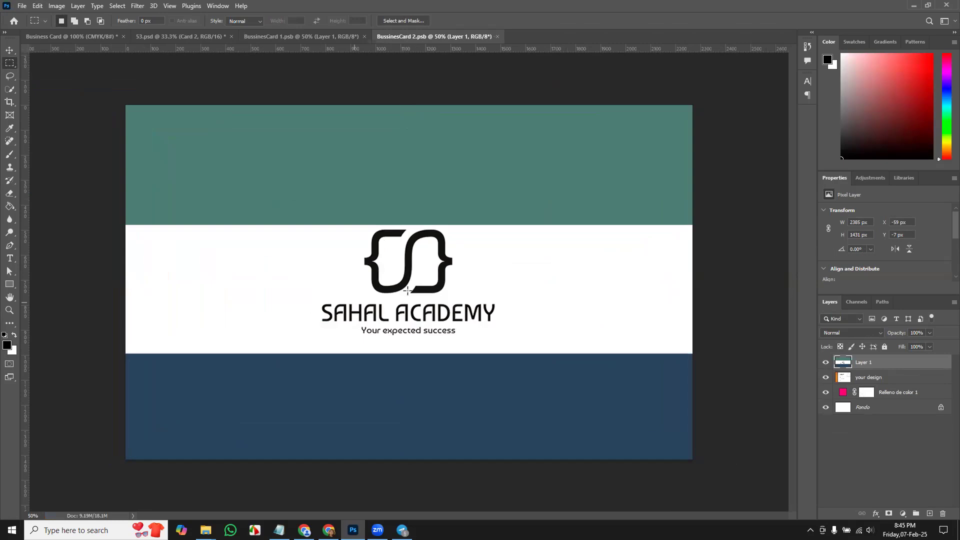
View both updated cards in 53.psd, and highlight Horizontal Business Card in the Notepad list of card types.
left_click(173, 36)
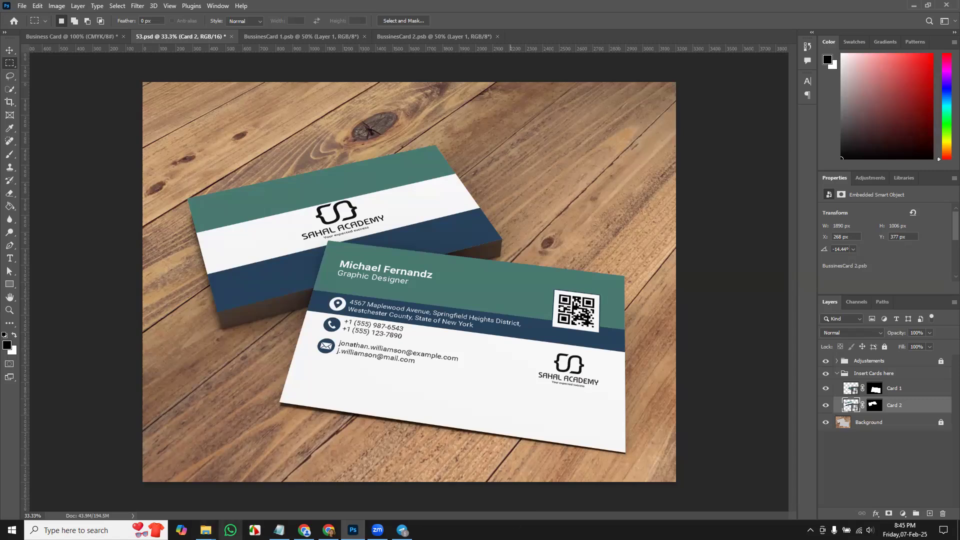
left_click(279, 530)
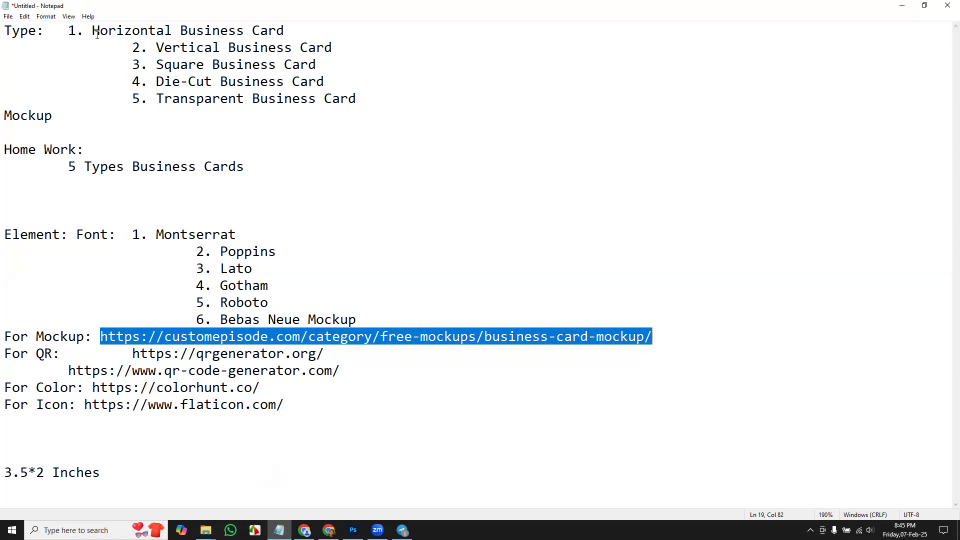
left_click_drag(299, 30, 85, 31)
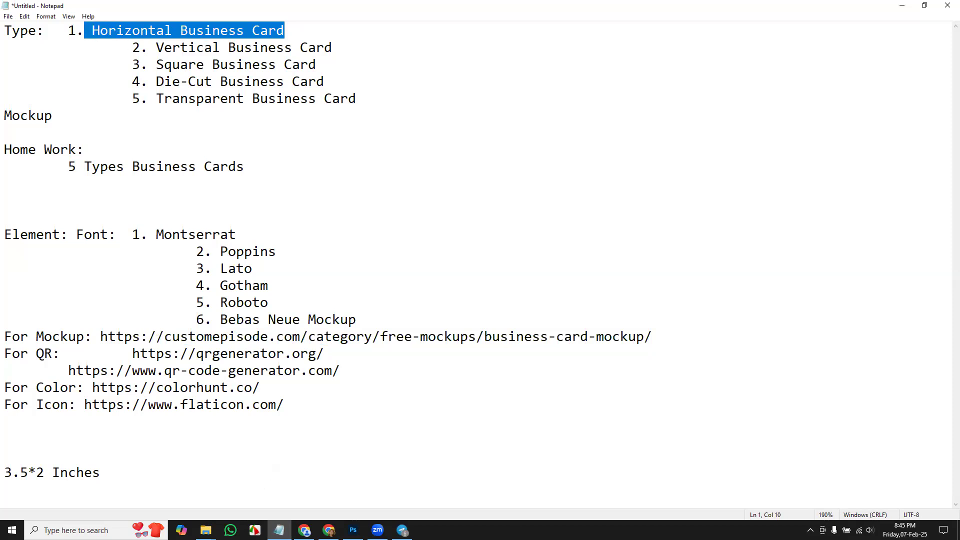
Return to Photoshop and create a blank vertical card document 2.25 inches wide and 3.75 inches high, at 300 ppi in CMYK.
left_click(353, 530)
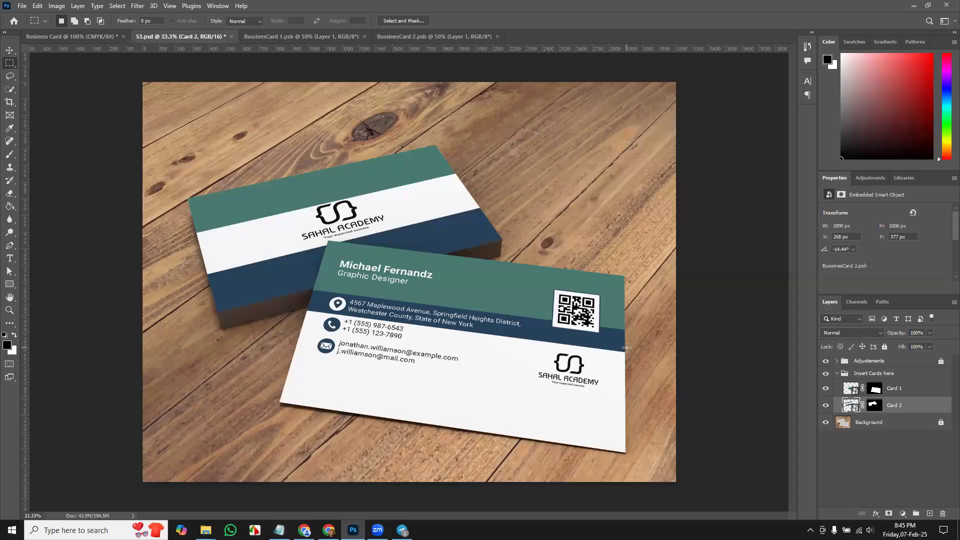
key("ctrl+n")
left_click(678, 161)
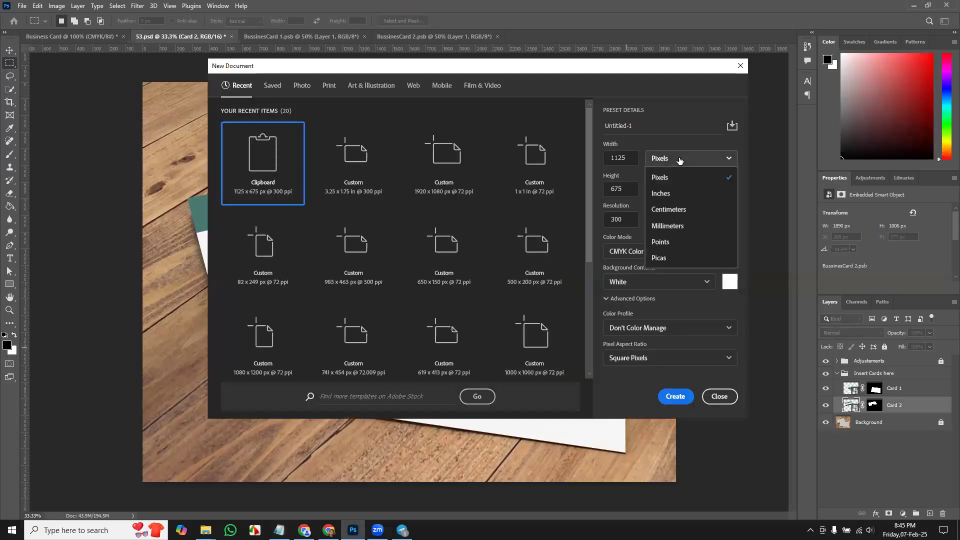
left_click(680, 192)
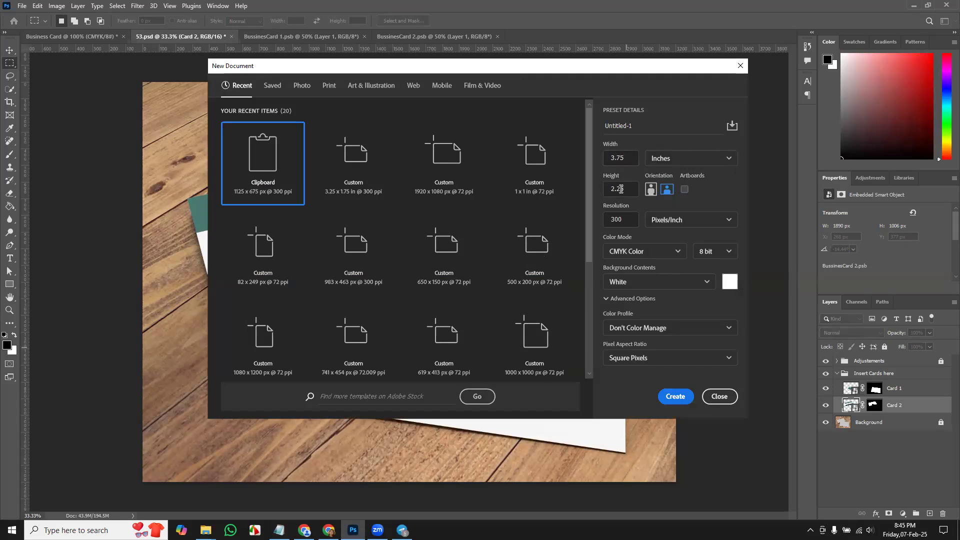
left_click_drag(627, 158, 609, 158)
type("2")
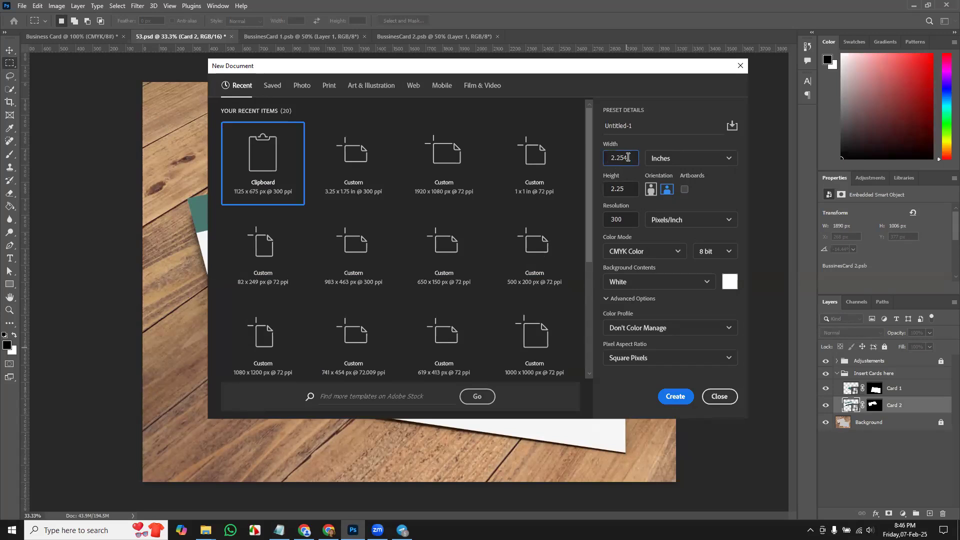
key("BackSpace")
left_click(631, 190)
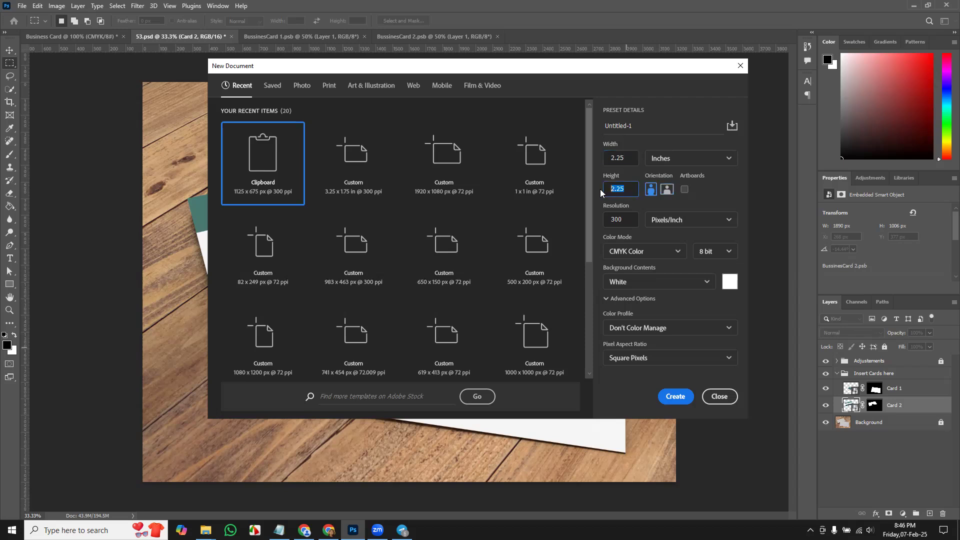
type("3.")
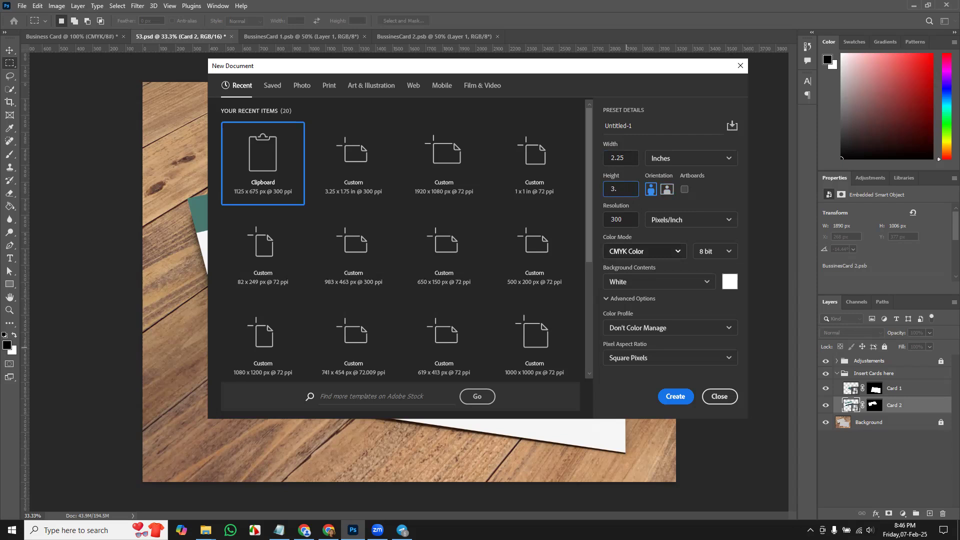
key("Return")
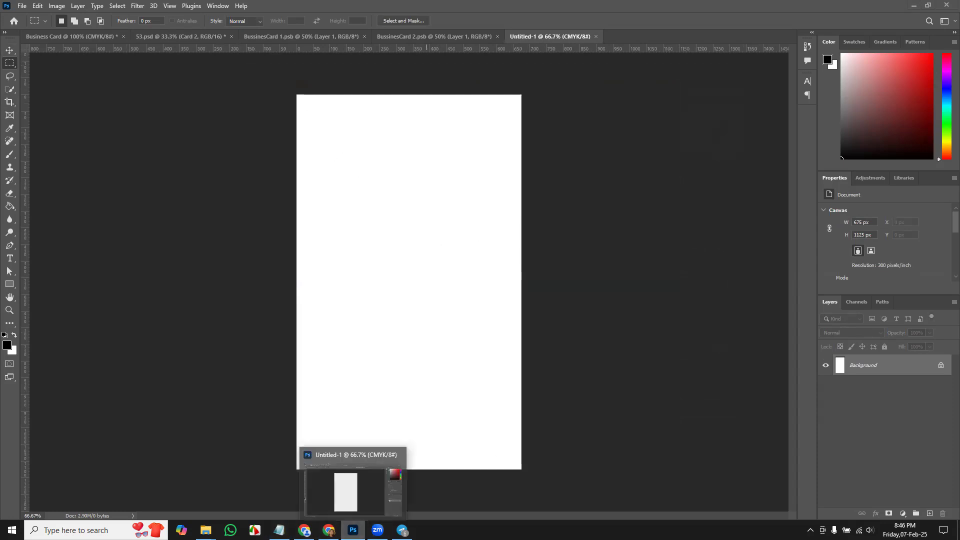
Check the card type list in Notepad, and close the blank vertical document in Photoshop.
left_click(353, 530)
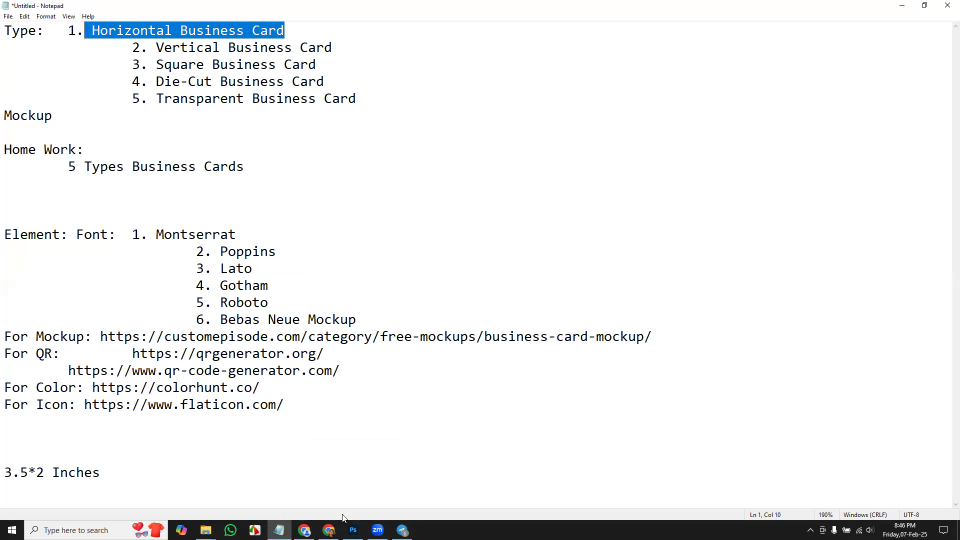
left_click(353, 530)
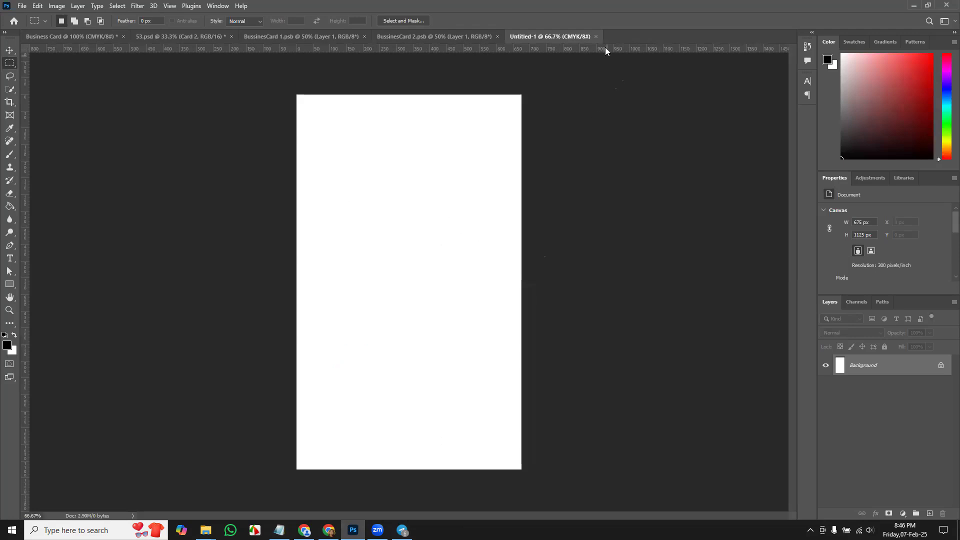
left_click(596, 37)
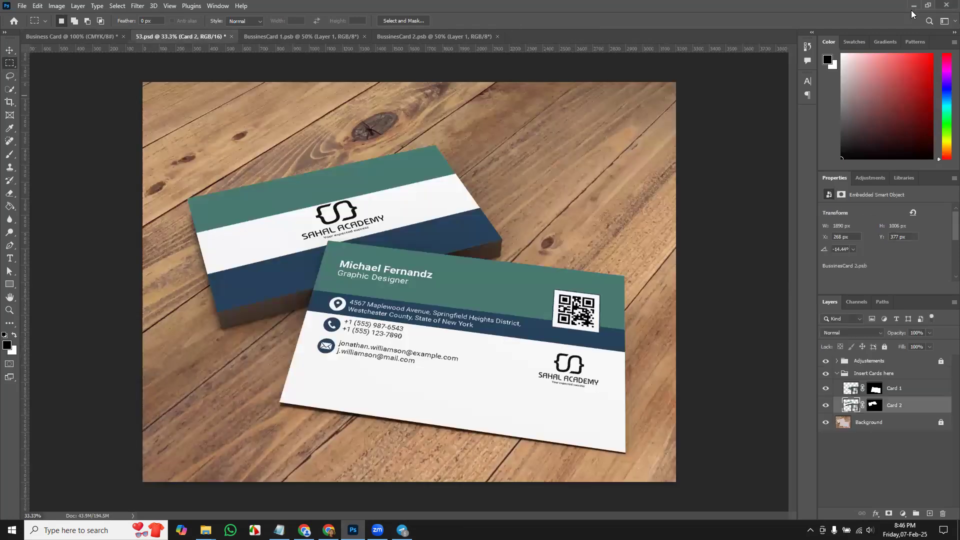
Create a blank square card document measuring 3.75 by 3.75 inches, at 300 ppi in CMYK.
left_click(9, 48)
left_click(22, 5)
left_click(28, 16)
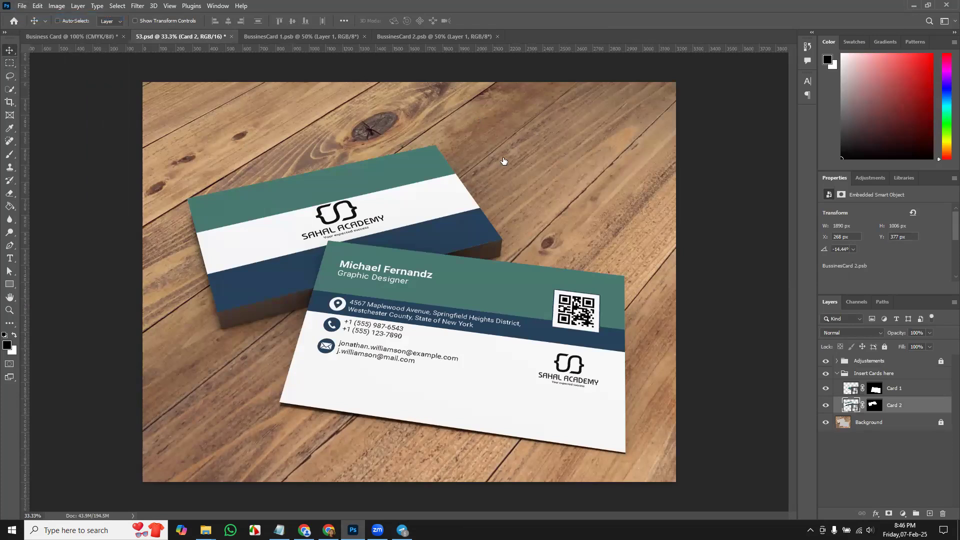
left_click(660, 158)
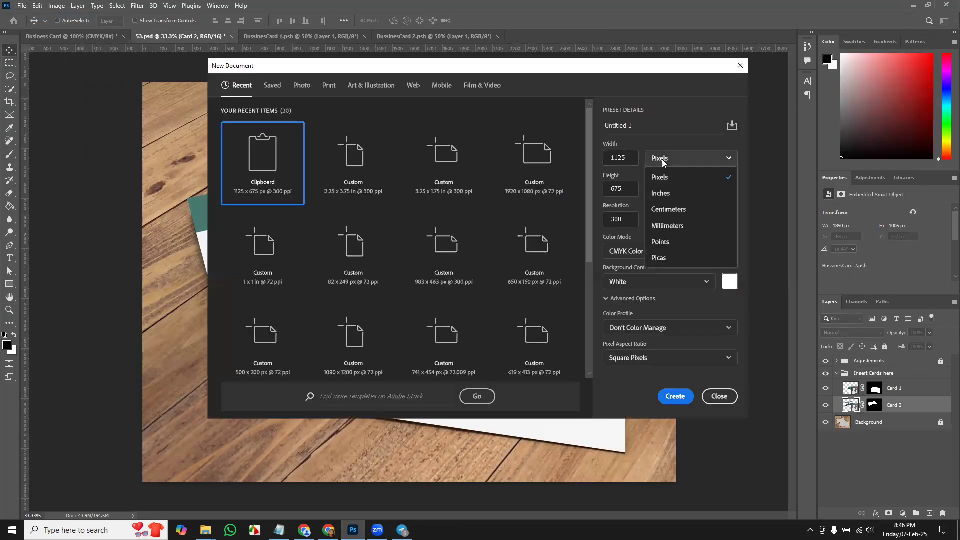
left_click(681, 195)
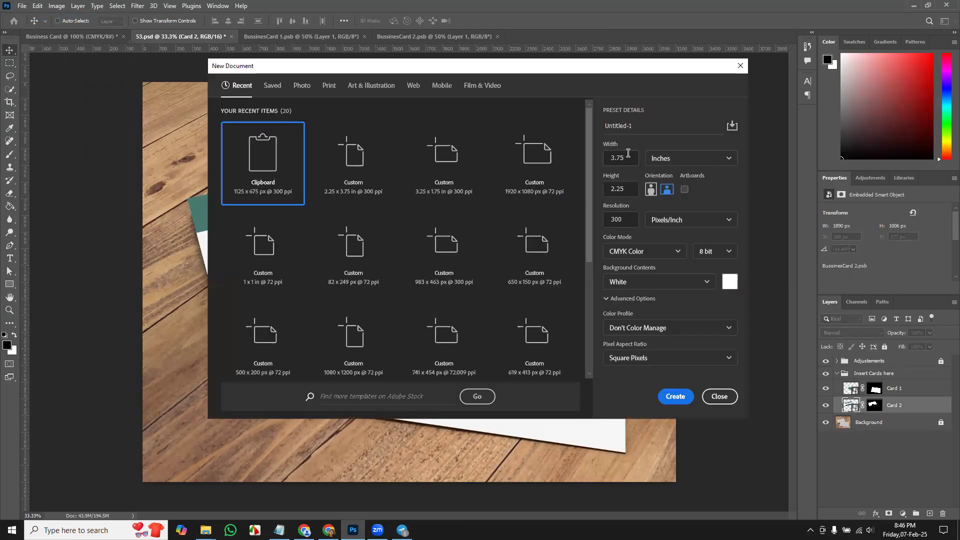
double_click(618, 189)
type("3")
key("Return")
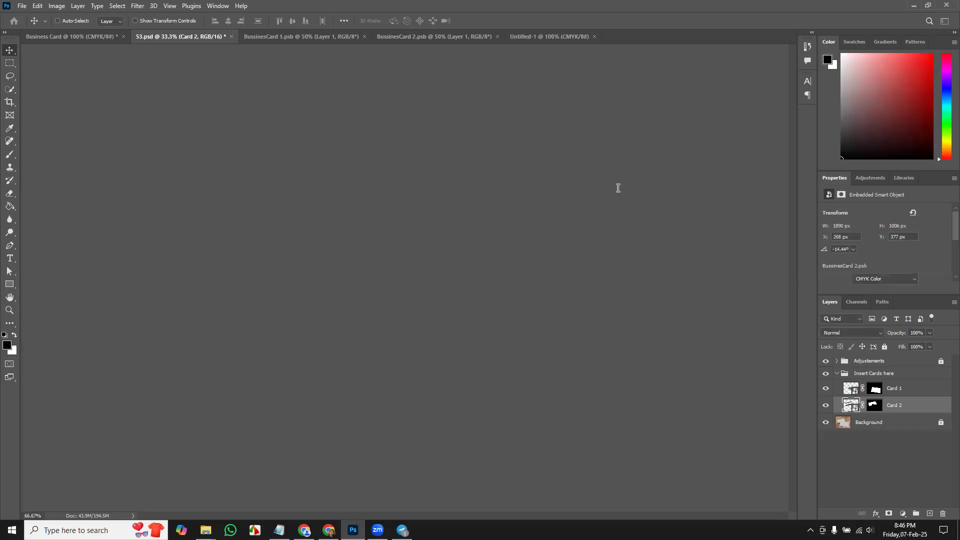
key("ctrl+minus")
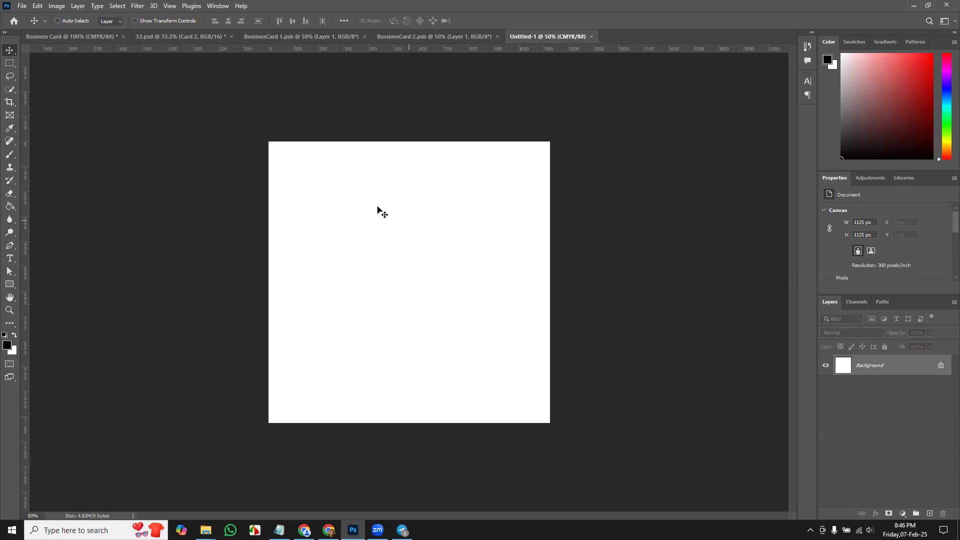
Review the card types in the Notepad list, highlighting Die-Cut Business Card.
left_click(279, 530)
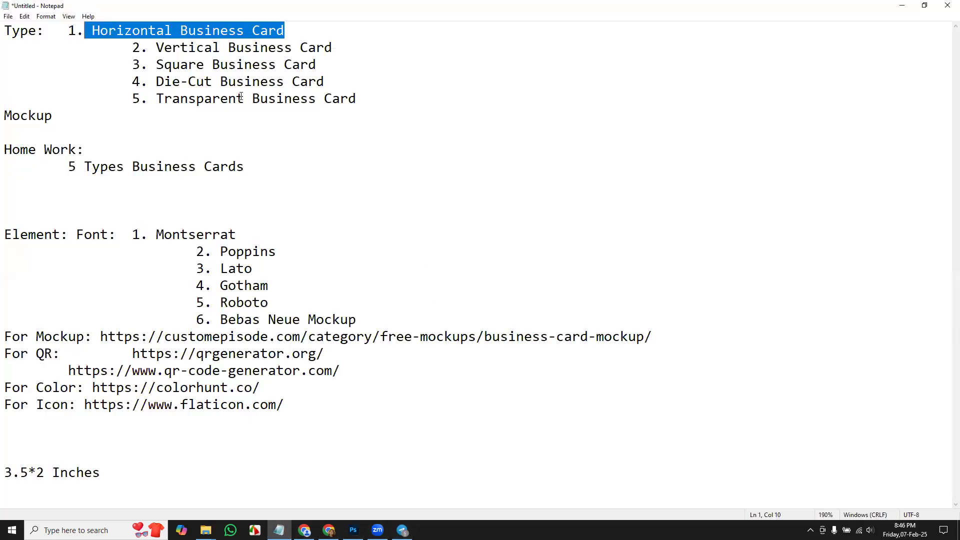
left_click(182, 69)
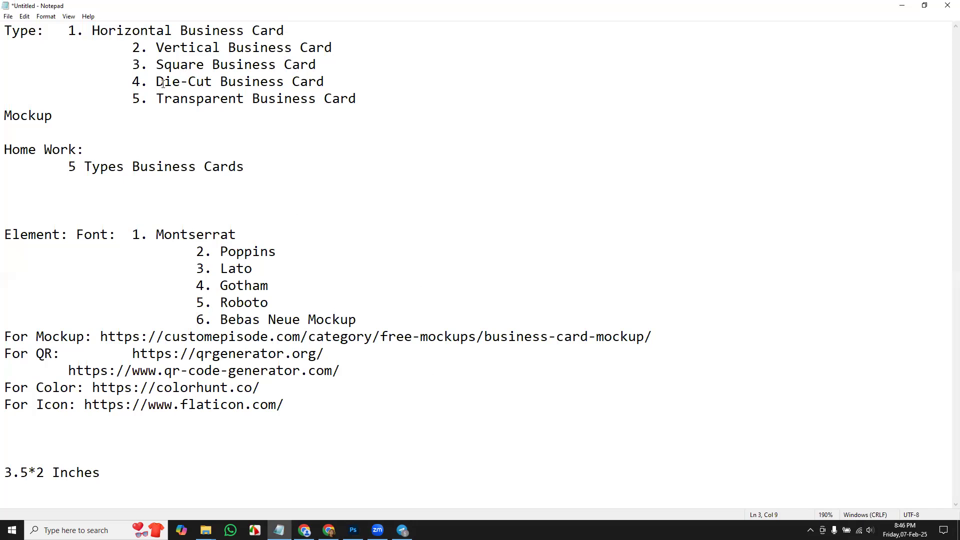
left_click_drag(158, 81, 332, 83)
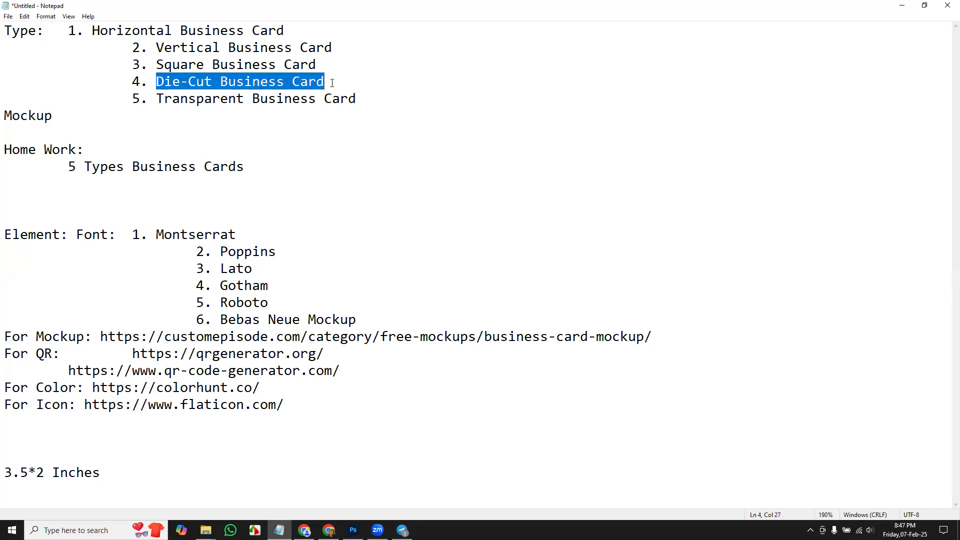
left_click(345, 83)
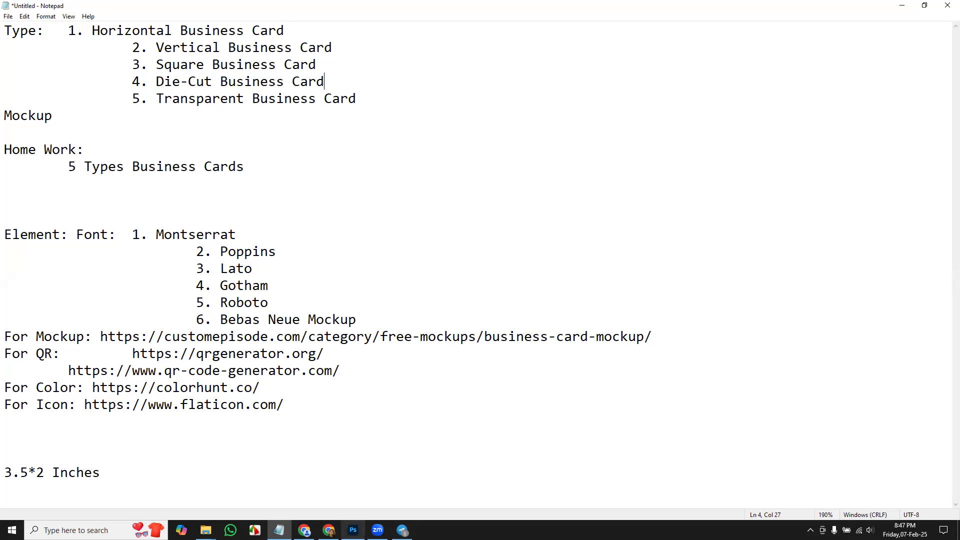
In Photoshop, close the blank square document, BussinesCard 2.psb and BussinesCard 1.psb, and return to the Business Card document.
left_click(353, 530)
left_click(590, 37)
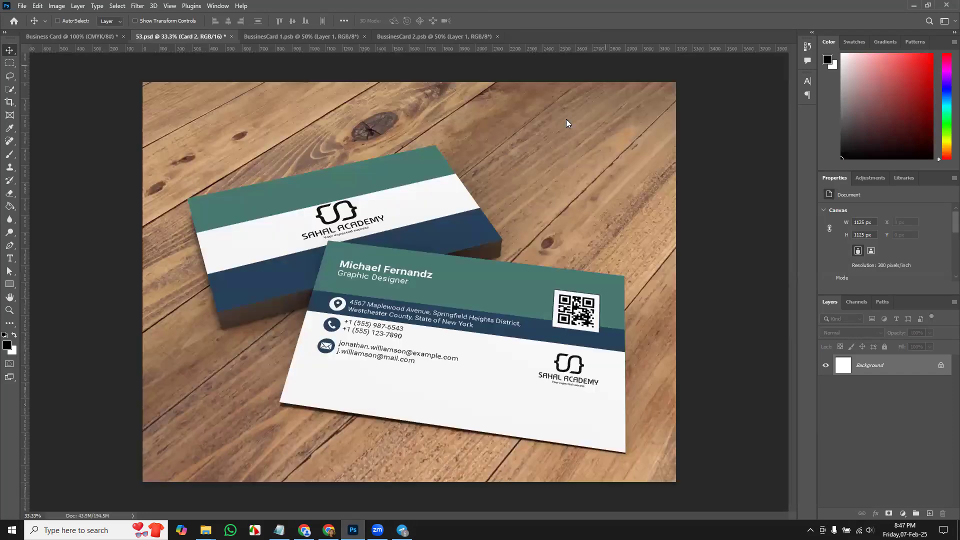
left_click(452, 36)
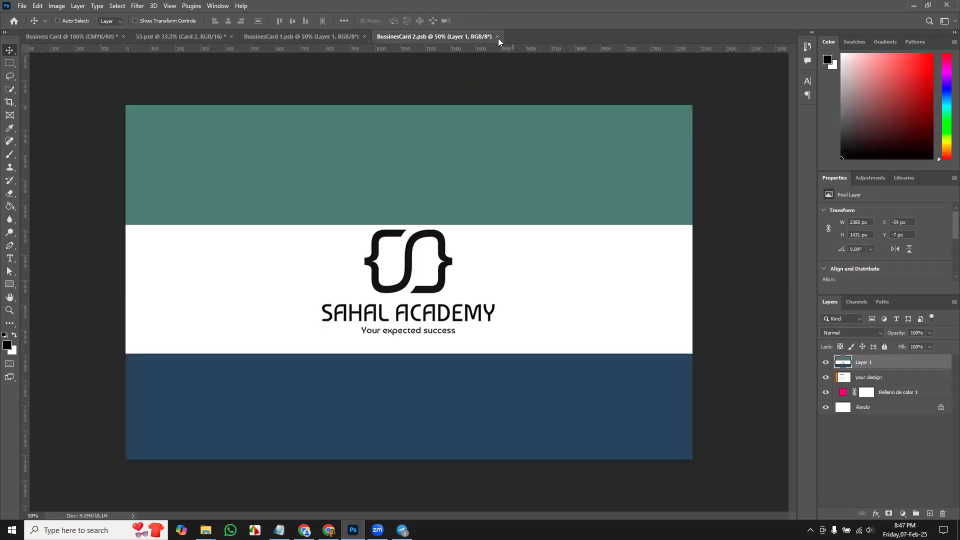
left_click(498, 37)
left_click(336, 35)
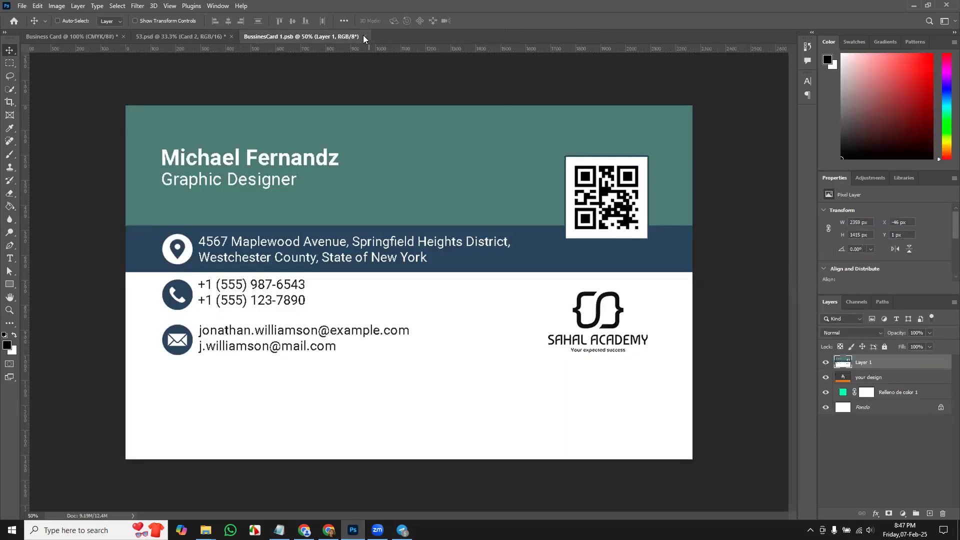
left_click(364, 36)
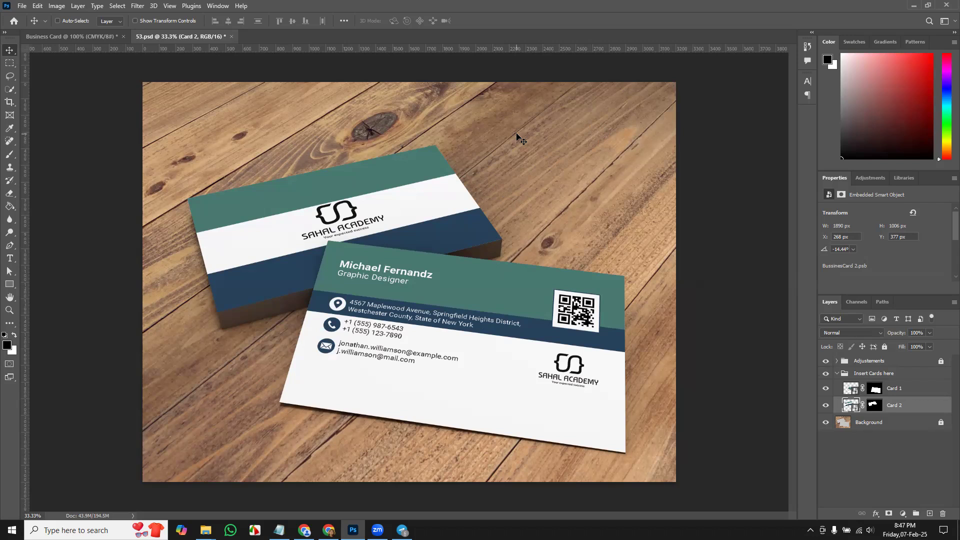
left_click(94, 35)
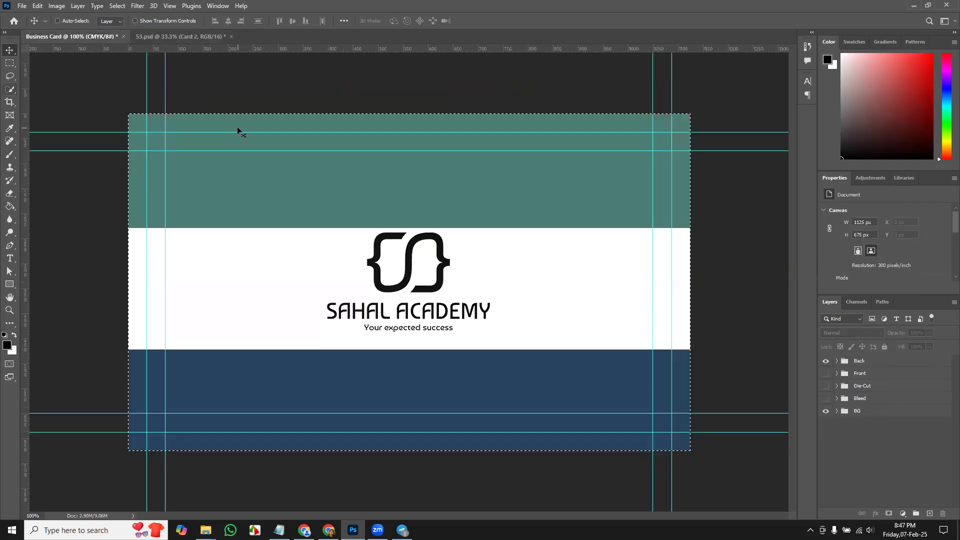
Clear the canvas selection and compare the Business Card document with the 53.psd mockup, ending in the Business Card document.
key("ctrl+a")
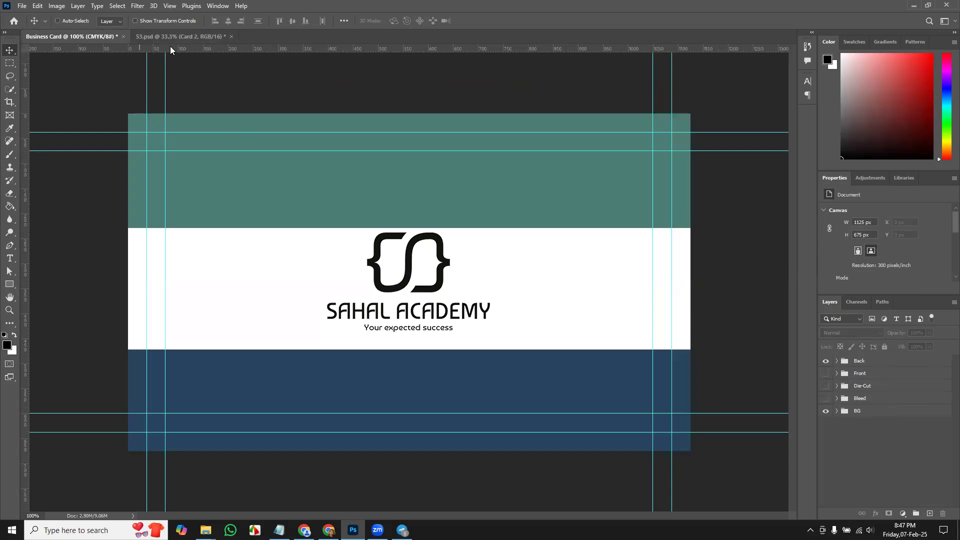
left_click(175, 36)
left_click(73, 35)
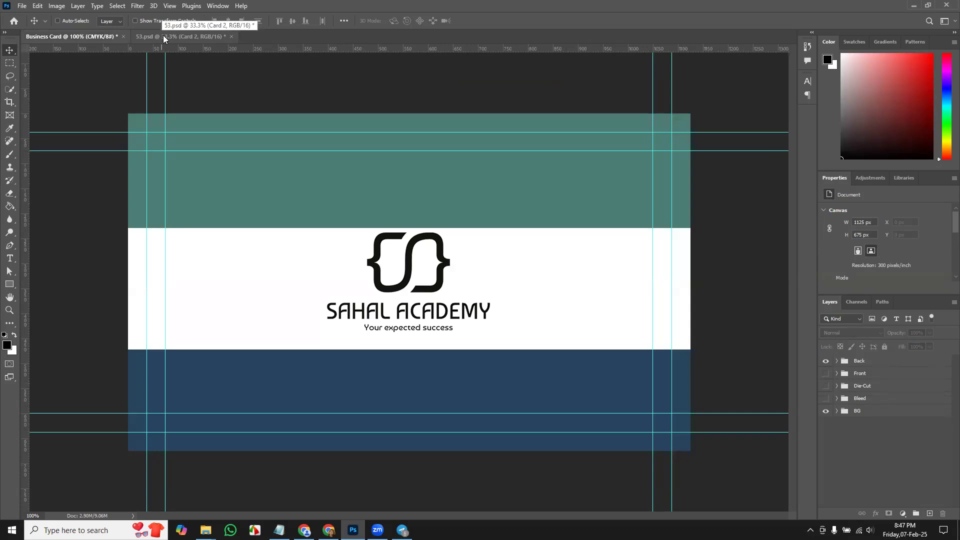
left_click(163, 35)
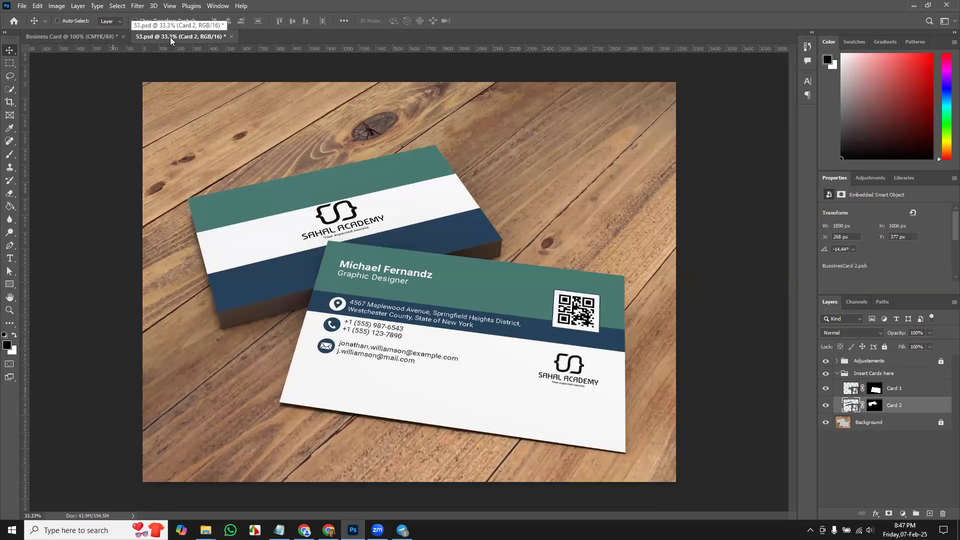
left_click(98, 36)
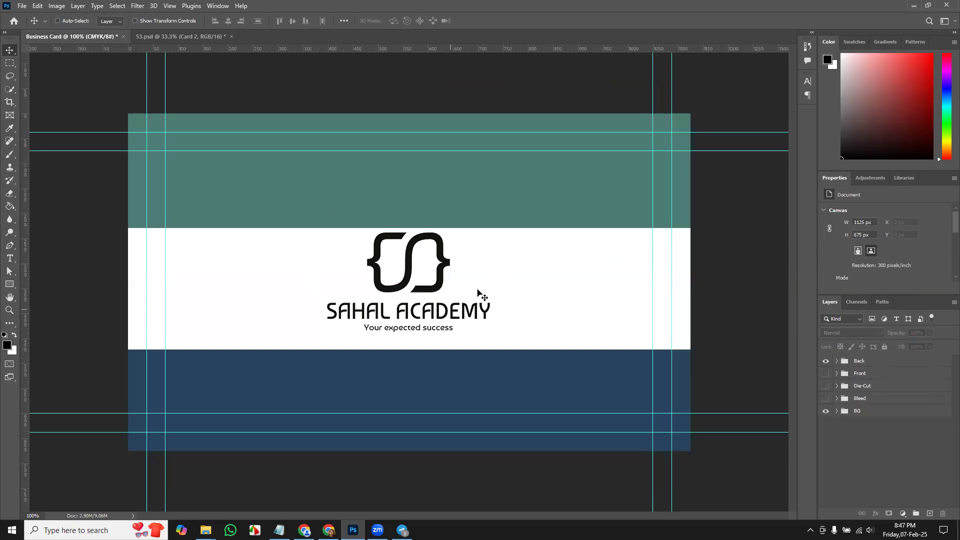
Hide the Back group, show the Front group, and begin saving a copy of the card in Photoshop PDF format.
left_click(825, 362)
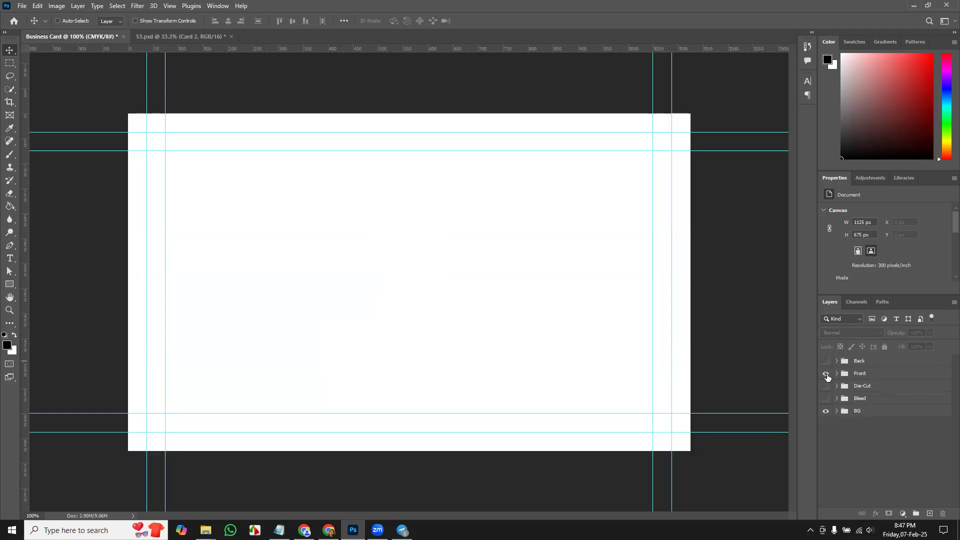
left_click(827, 374)
left_click(23, 6)
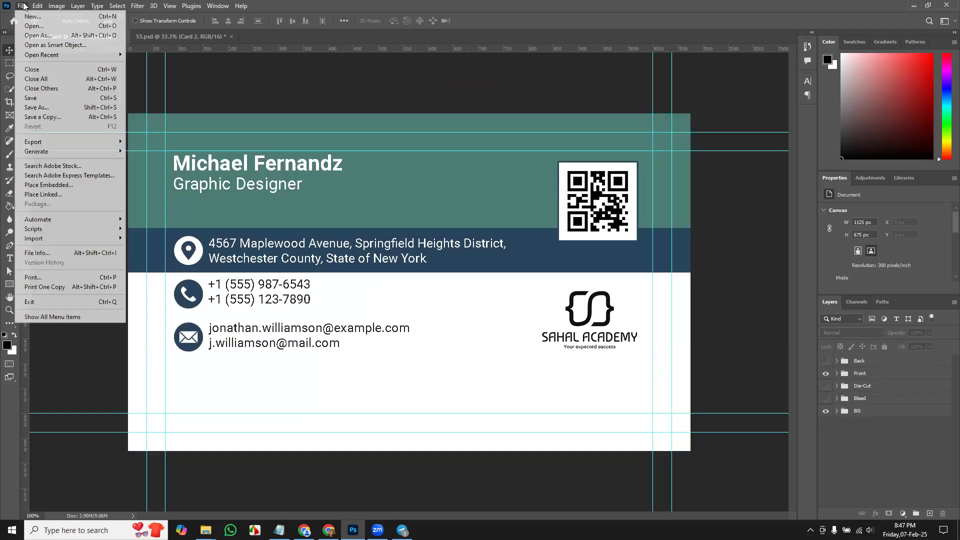
left_click(60, 120)
left_click(180, 305)
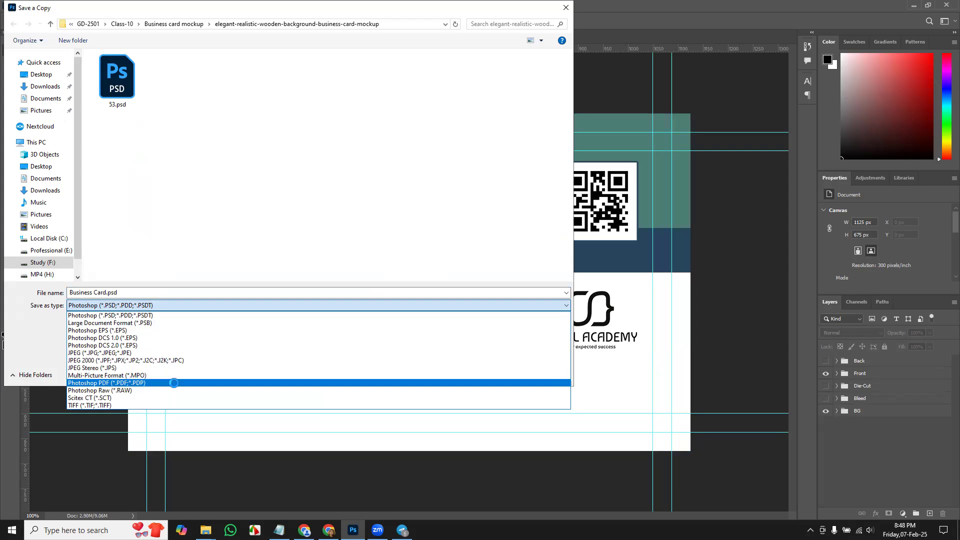
left_click(173, 383)
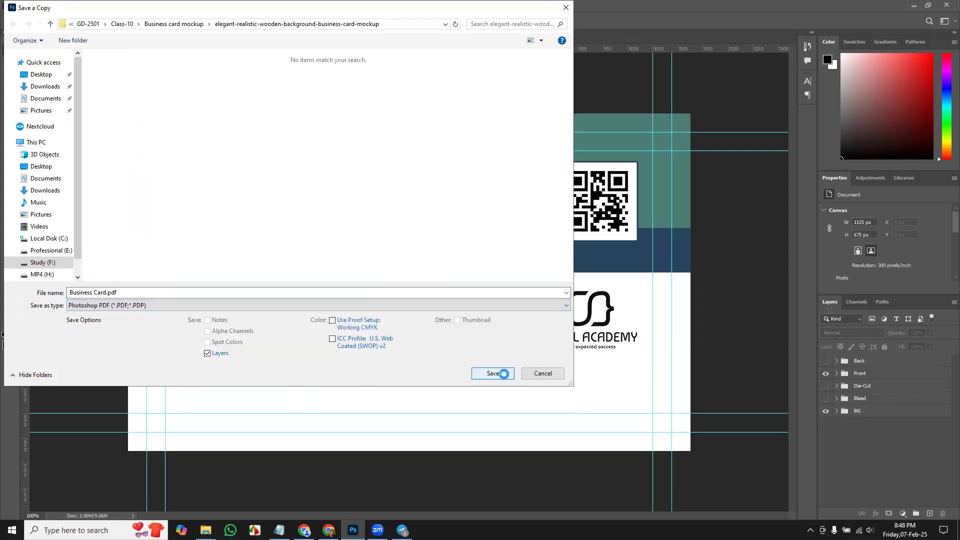
Name the copy Business Card Front.pdf and save it as a PDF in the Class-10 folder, preserving Photoshop editing capabilities.
left_click(106, 293)
left_click(106, 293)
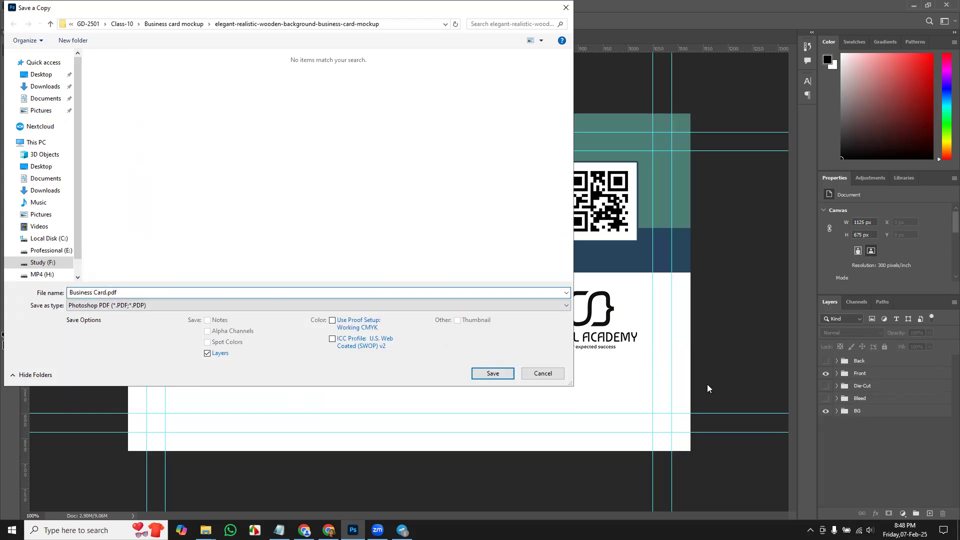
type("Fiont")
left_click(122, 24)
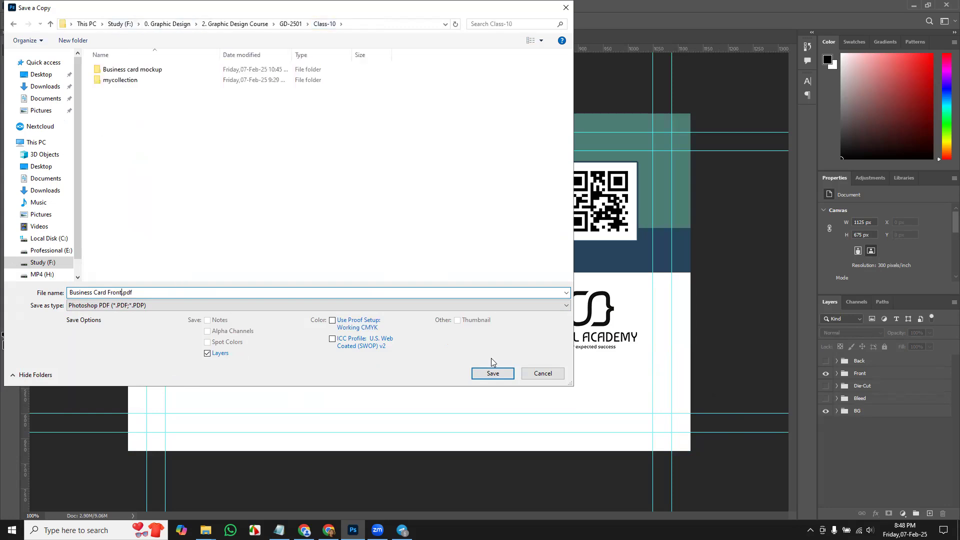
left_click(494, 374)
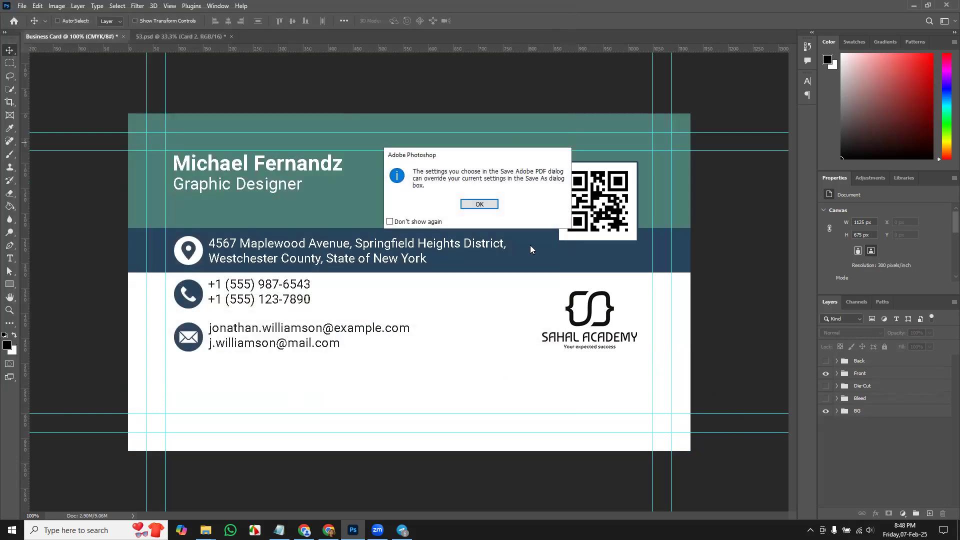
left_click(481, 208)
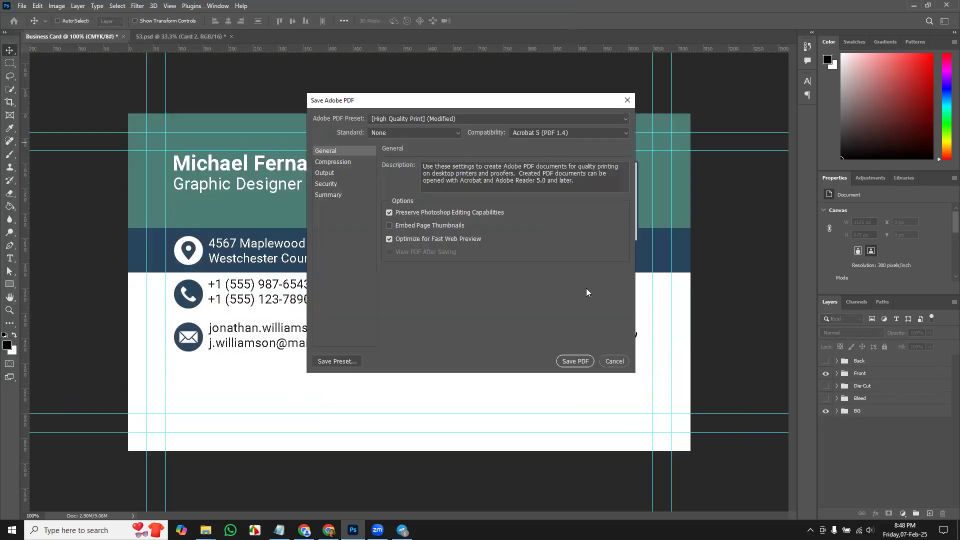
left_click(575, 361)
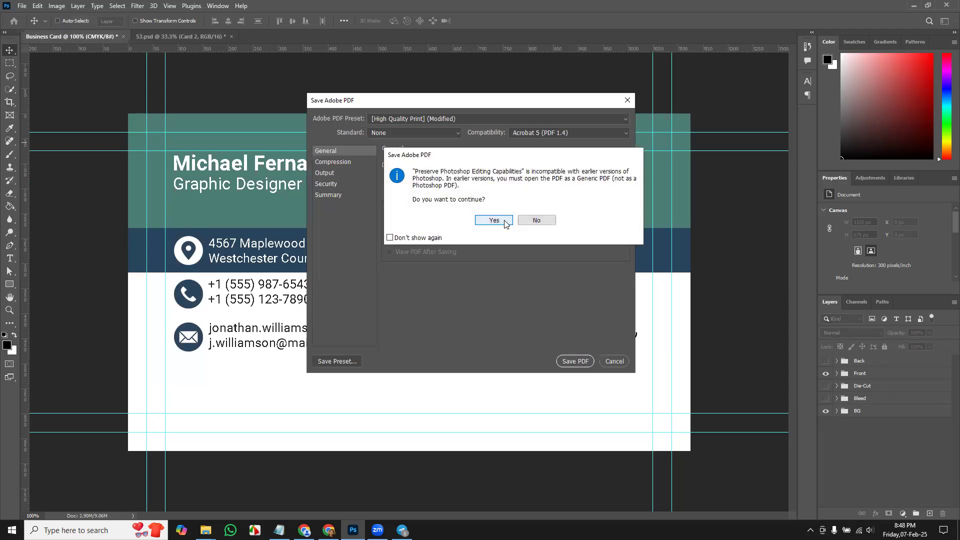
left_click(505, 224)
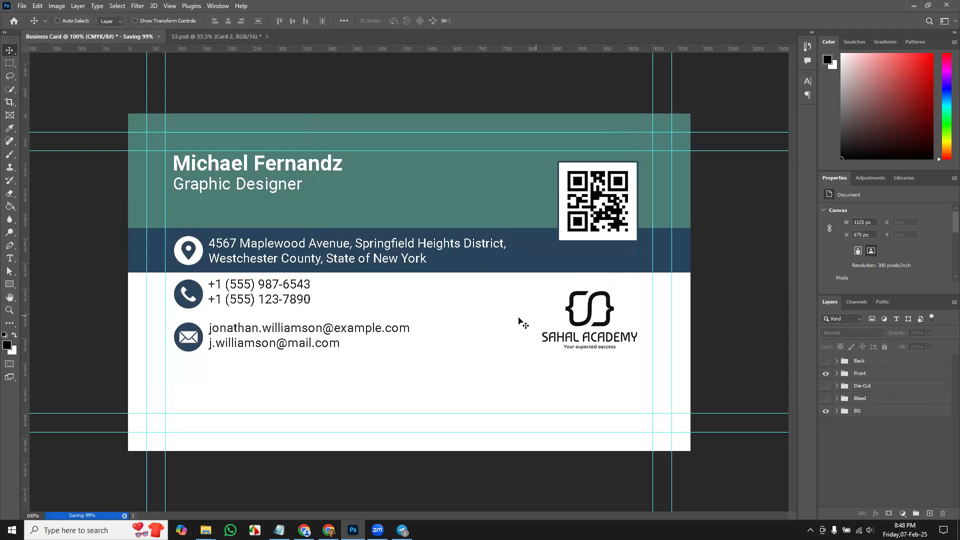
Hide the Front group and show the Back group in the Business Card document.
left_click(825, 373)
left_click(826, 361)
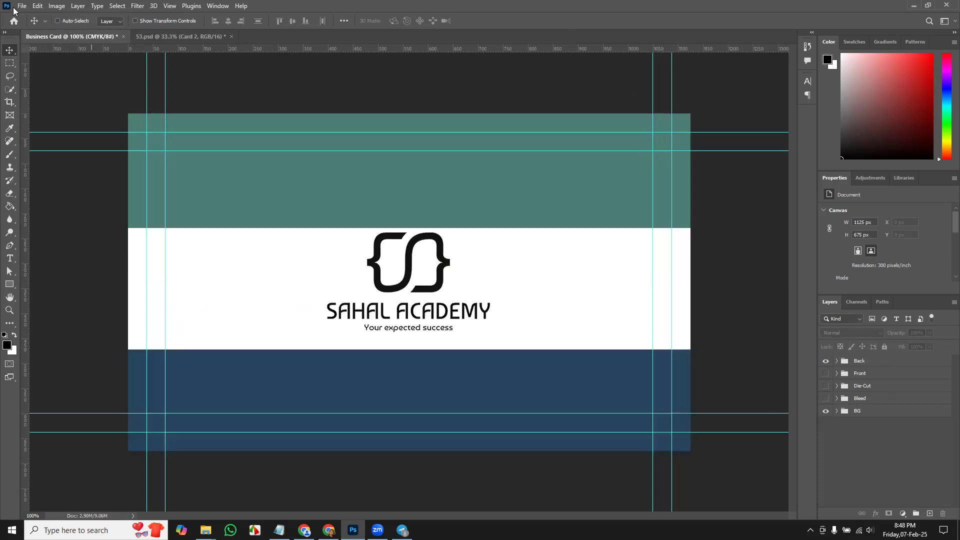
left_click(22, 5)
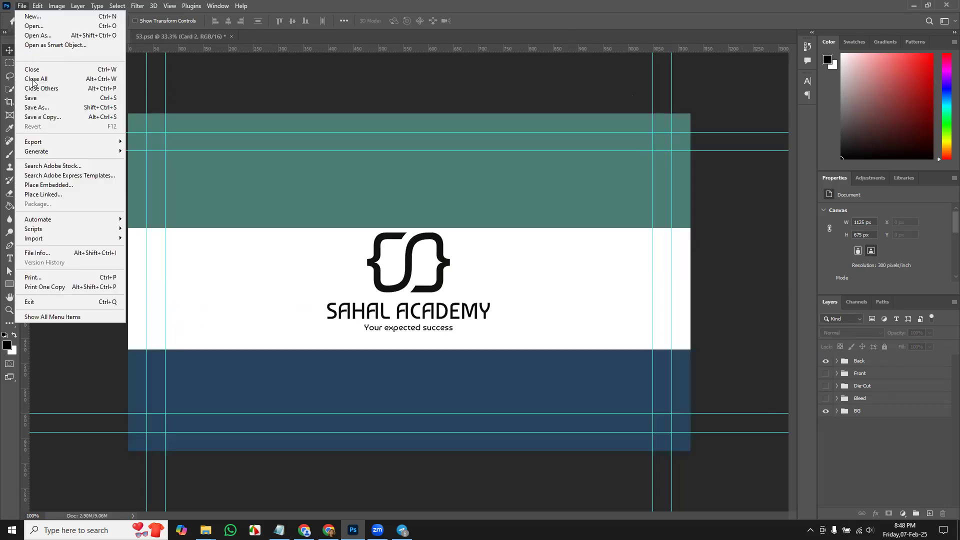
left_click(45, 117)
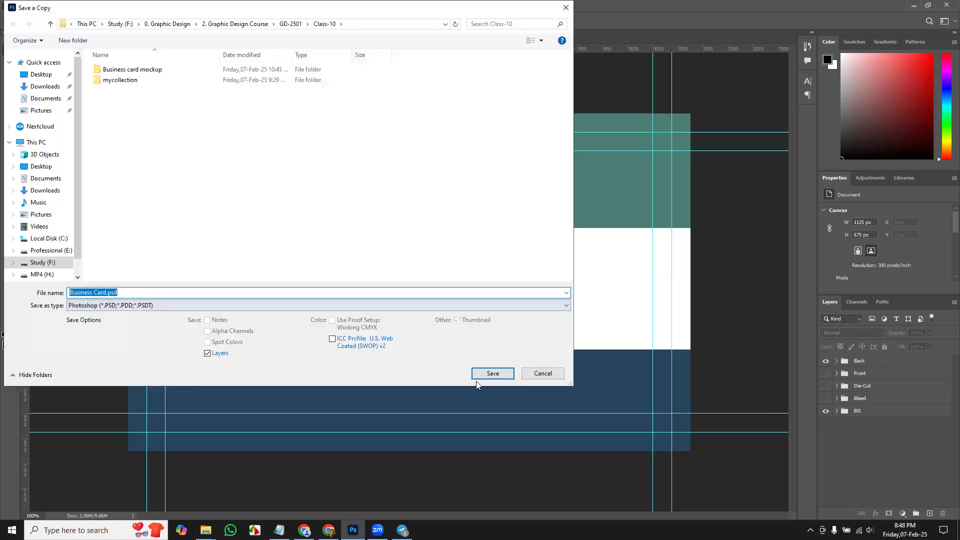
left_click(542, 373)
Save a copy of the back design in Photoshop PDF format as Business Card Back.pdf in the Class-10 folder.
left_click(22, 7)
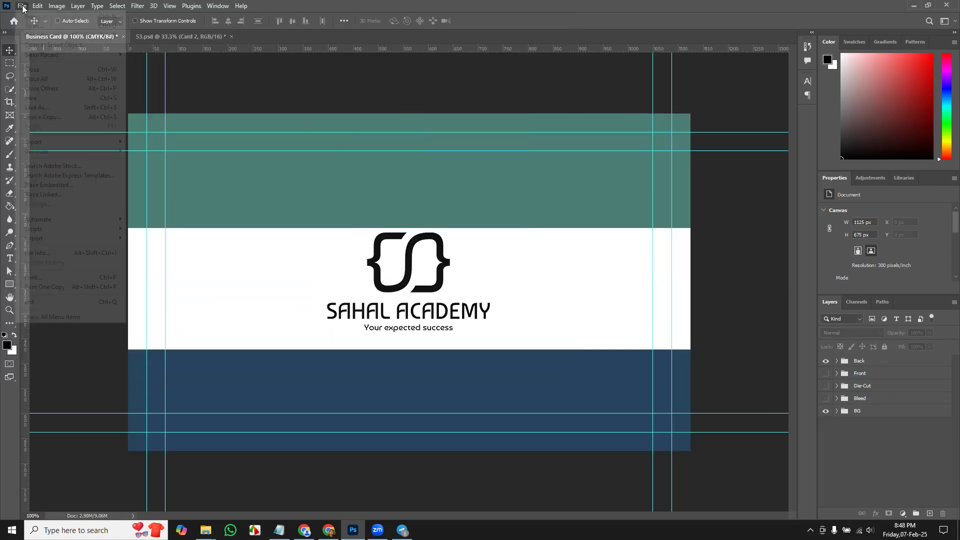
left_click(42, 114)
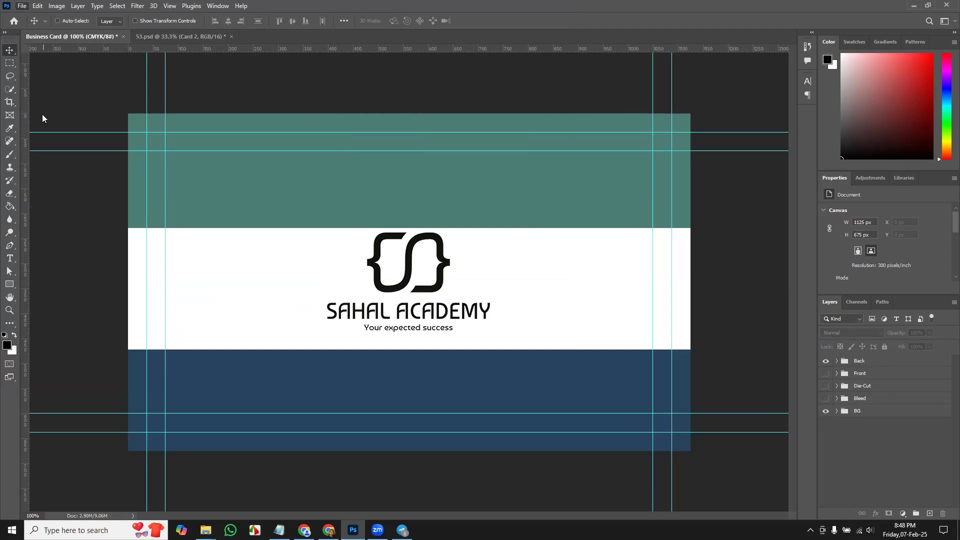
left_click(174, 306)
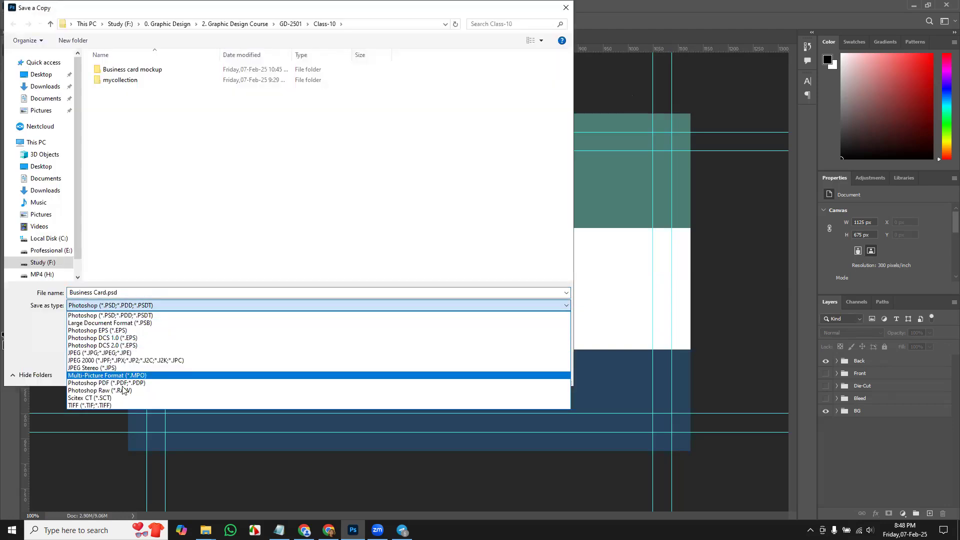
left_click(150, 383)
left_click(109, 293)
left_click(106, 293)
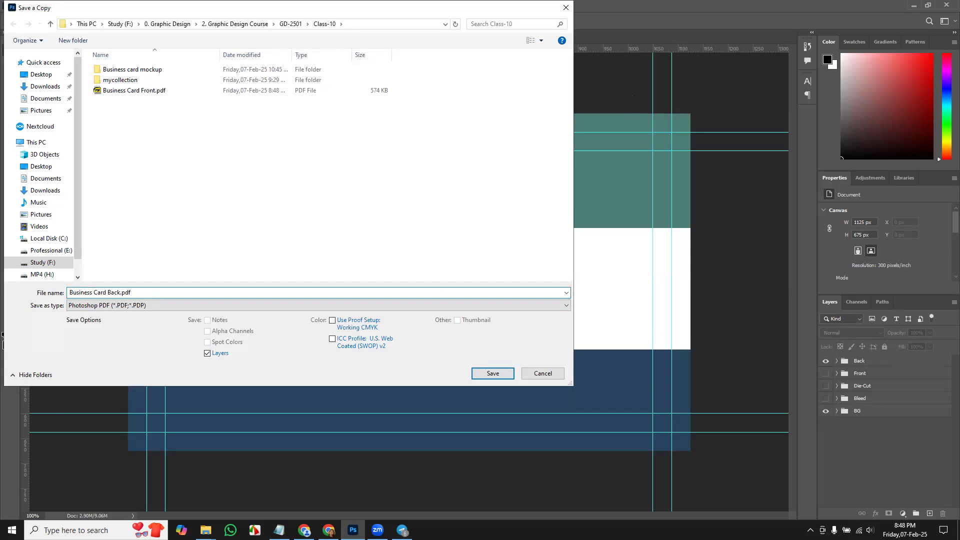
left_click(492, 374)
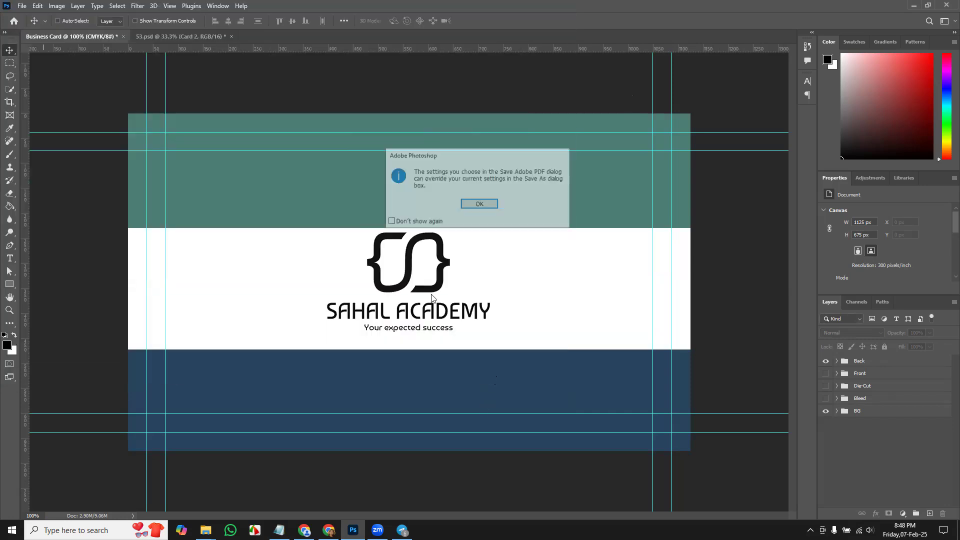
left_click(490, 203)
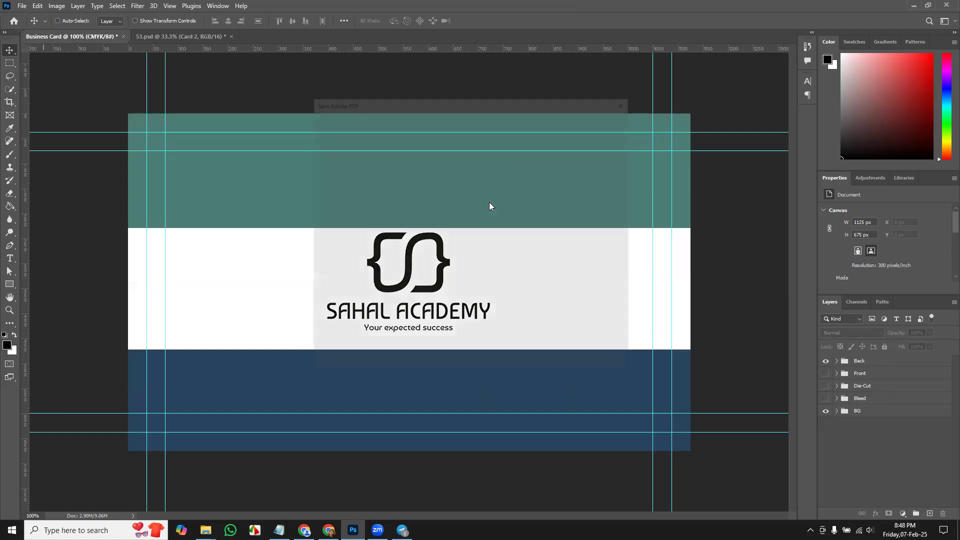
left_click(581, 359)
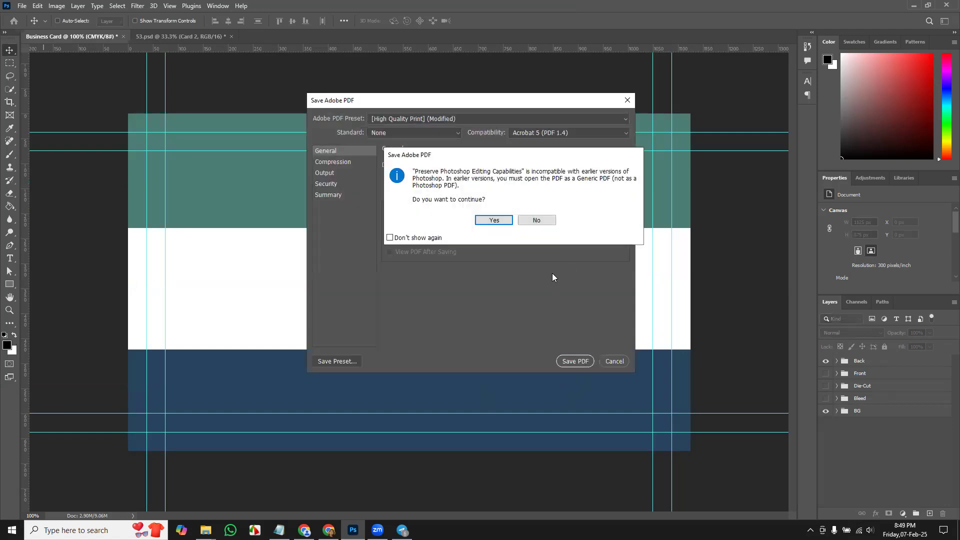
left_click(507, 223)
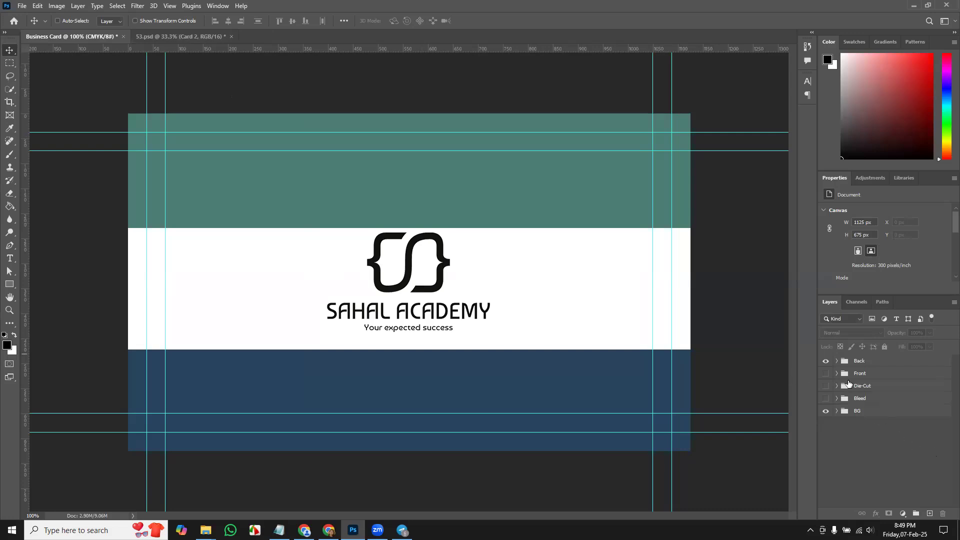
Hide the Back group and show the Die-Cut group with only its Rounded Die-Cut layer visible.
left_click(825, 386)
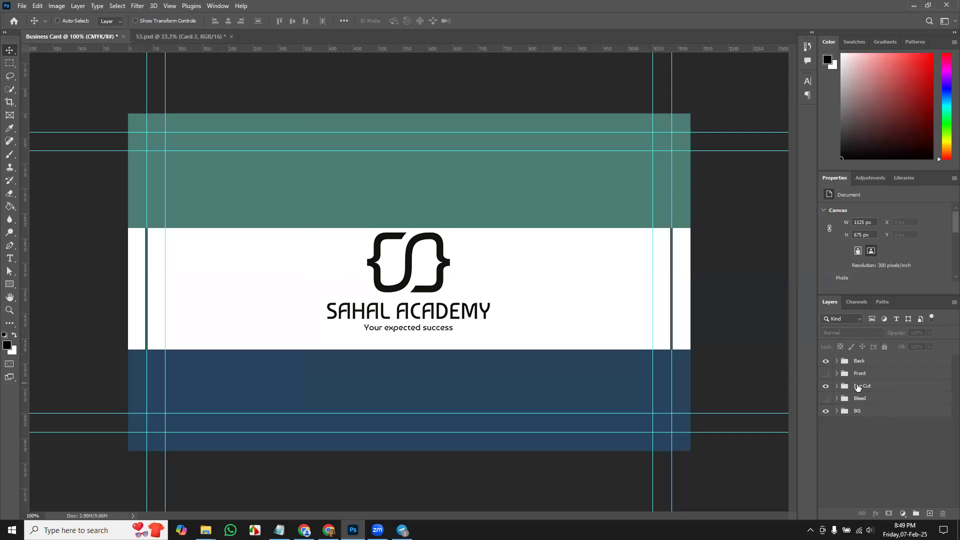
left_click(826, 361)
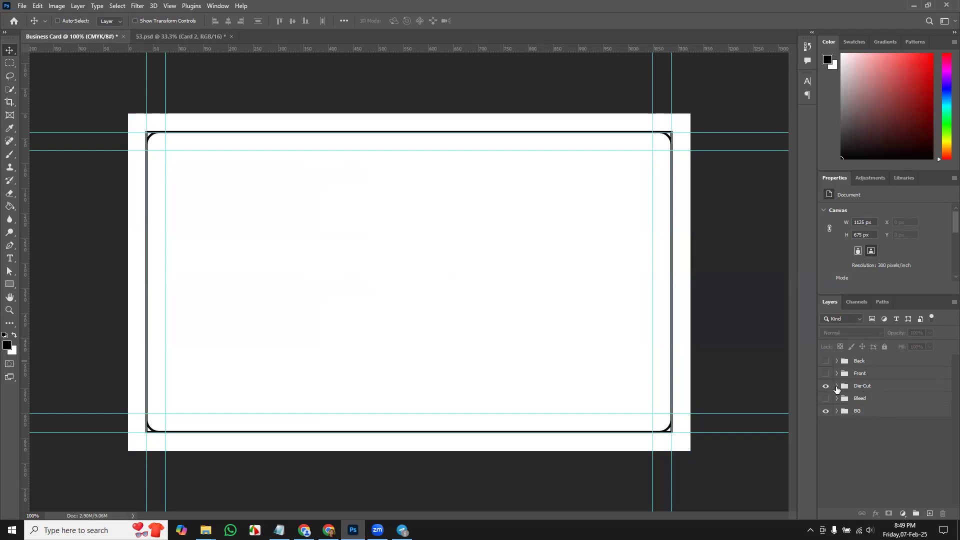
left_click(837, 386)
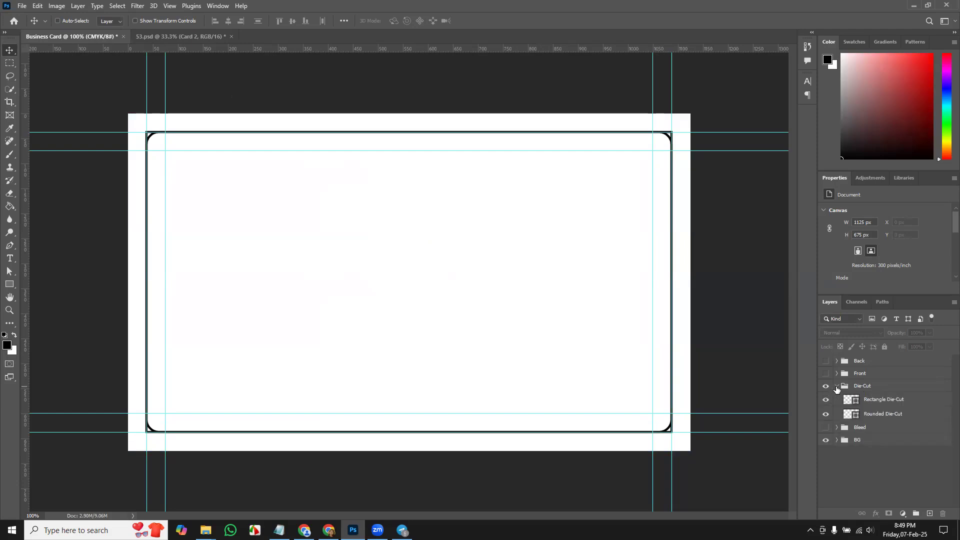
left_click(826, 413)
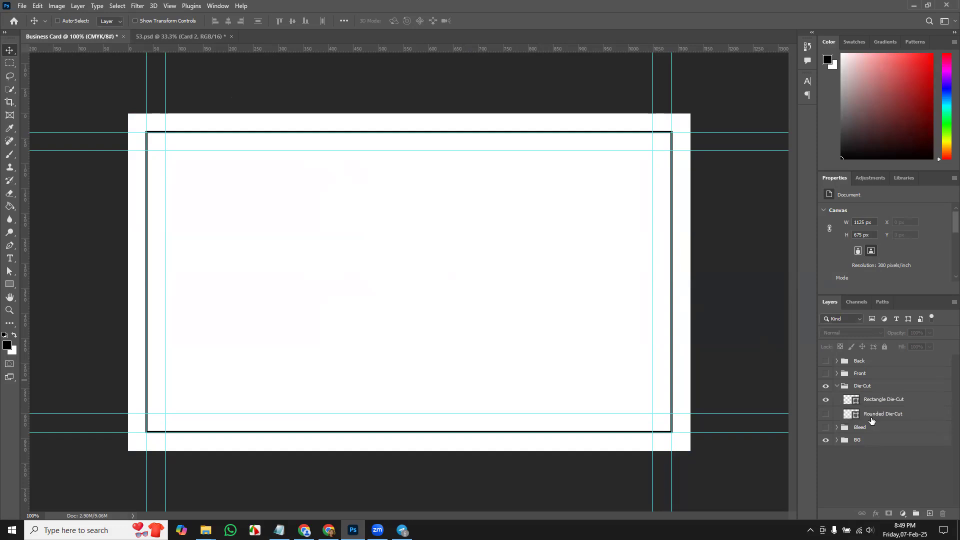
left_click(826, 401)
left_click(826, 414)
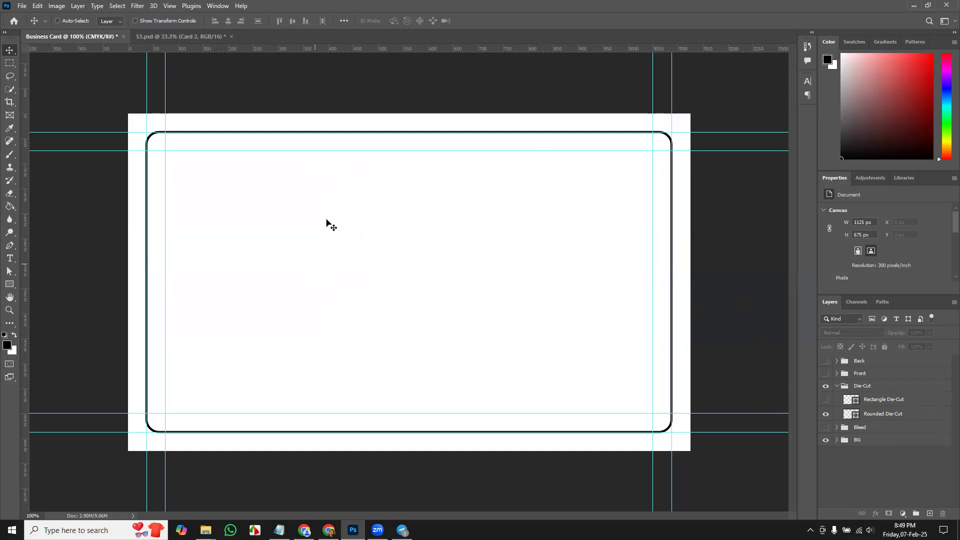
Save a copy of the rounded die-cut outline in Photoshop PDF format in the Class-10 folder.
left_click(22, 6)
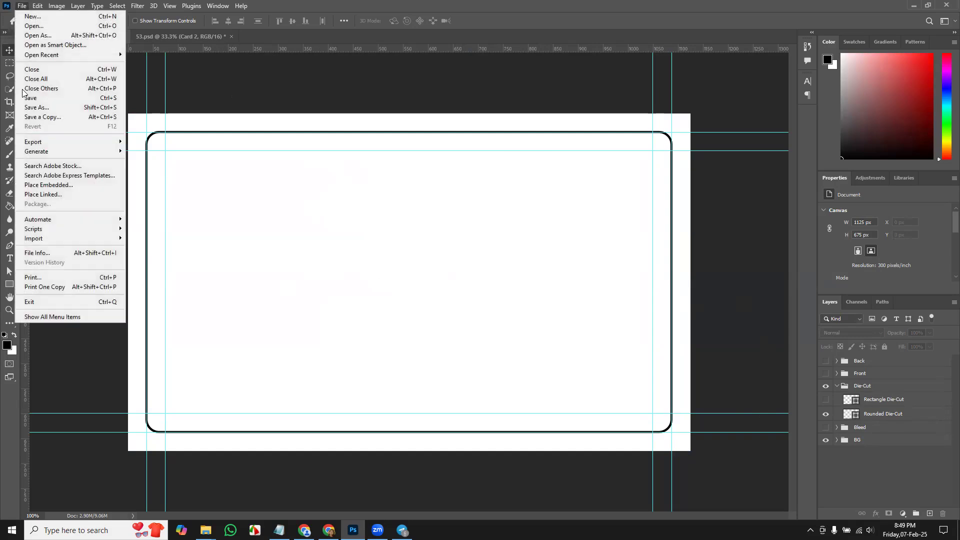
left_click(47, 117)
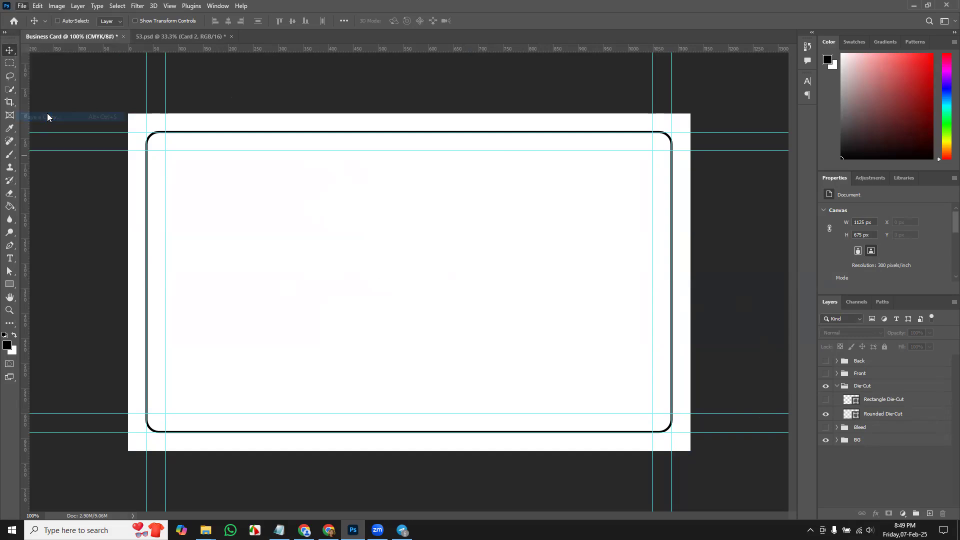
left_click(187, 305)
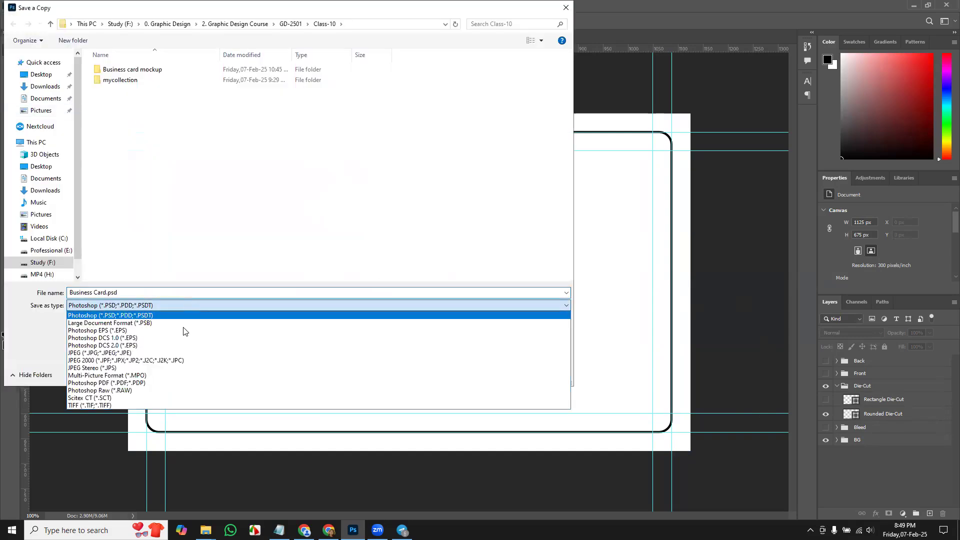
left_click(186, 389)
left_click(493, 373)
left_click(493, 204)
left_click(582, 363)
left_click(498, 221)
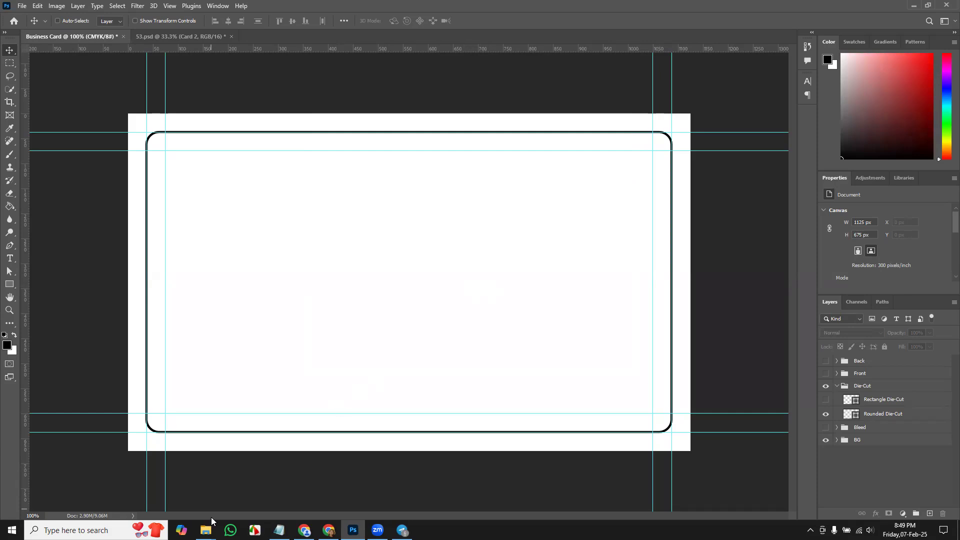
Switch to File Explorer and open the Class-10 folder inside GD-2501.
mouse_move(211, 520)
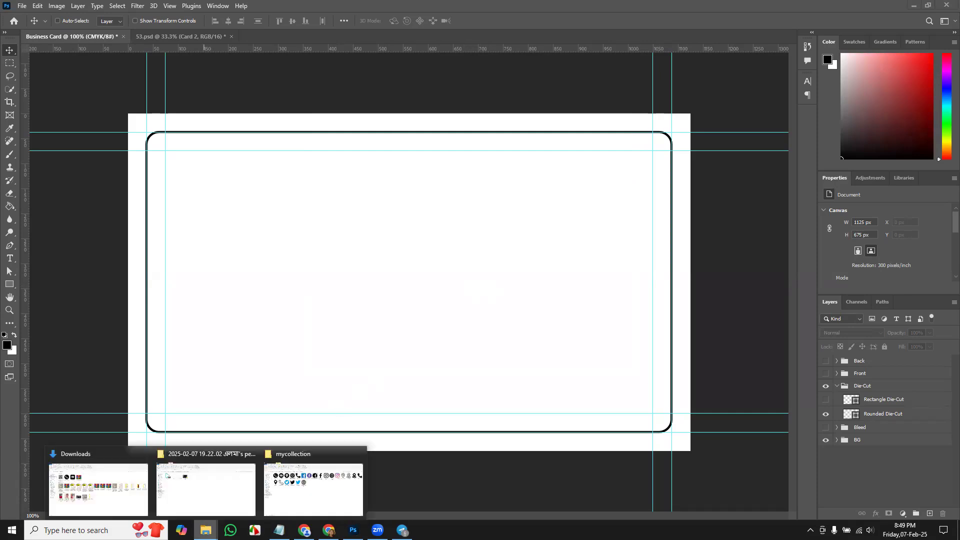
left_click(293, 494)
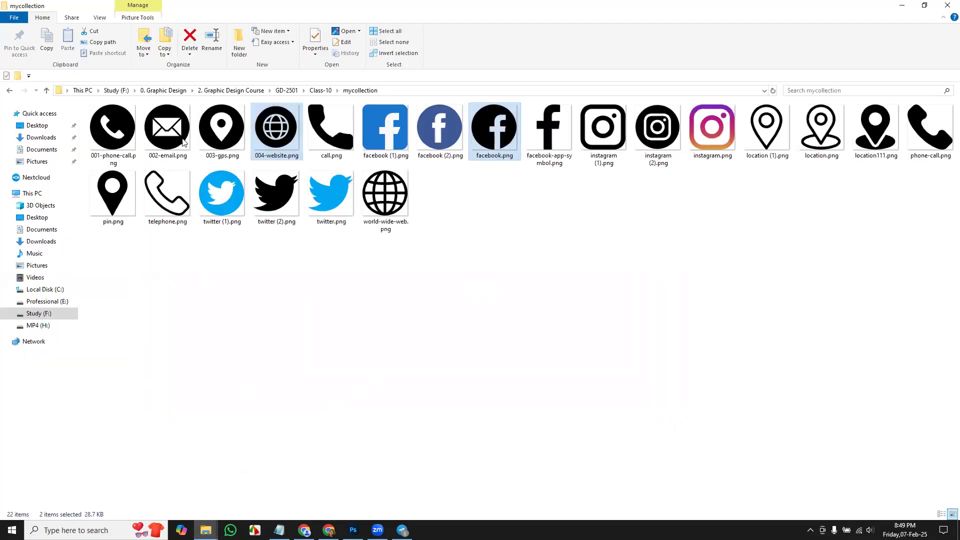
left_click(289, 91)
right_click(466, 209)
left_click(491, 248)
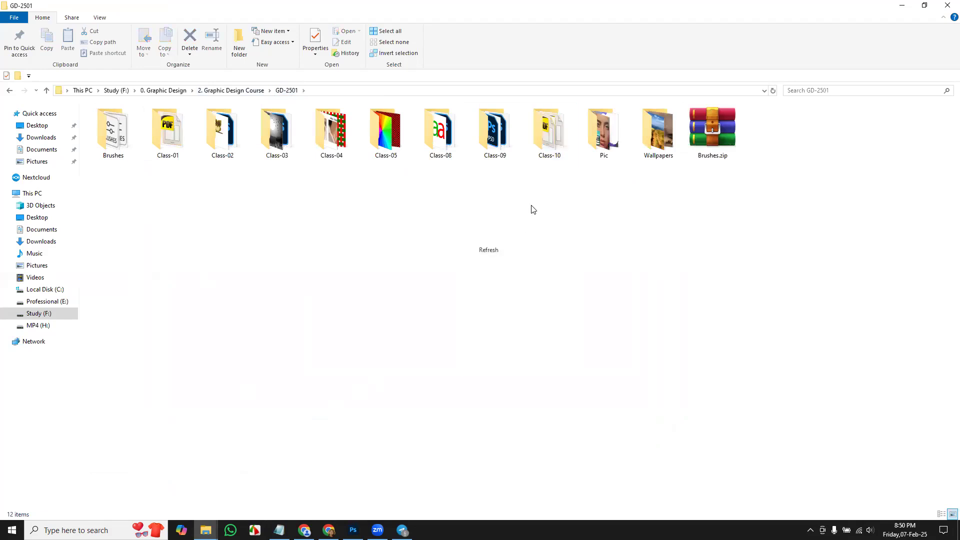
double_click(553, 130)
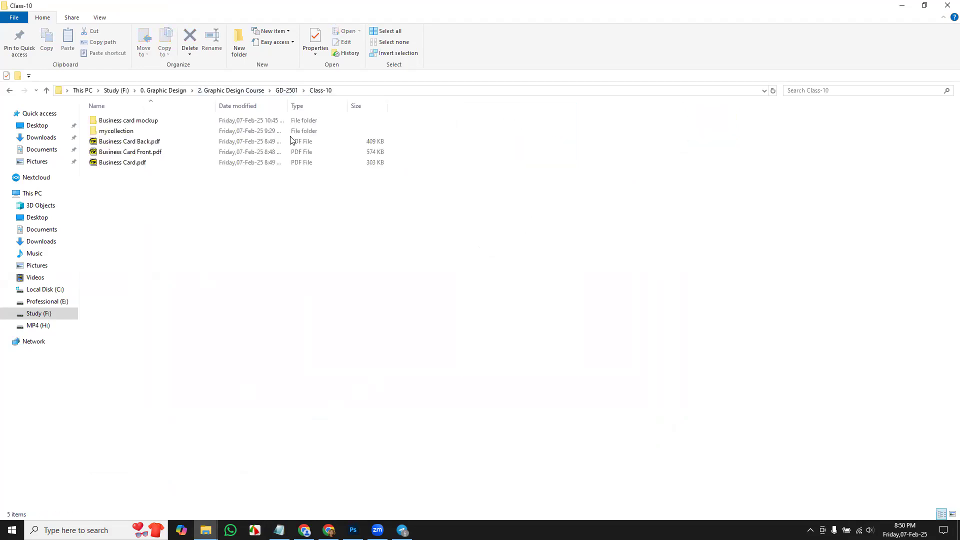
Create a folder named New folder in Class-10 and move the three business card PDFs into it.
left_click(166, 164)
left_click(175, 142, "shift")
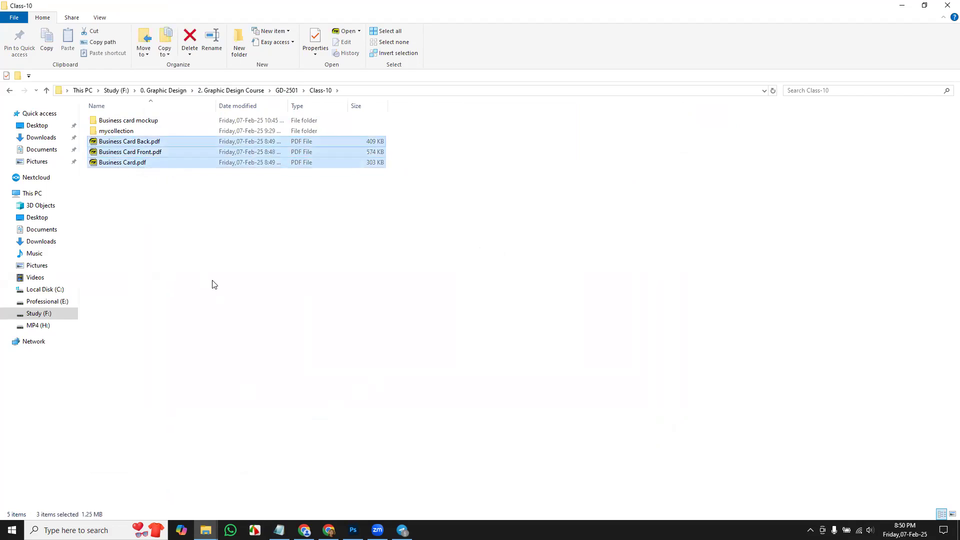
left_click(236, 43)
left_click(133, 198)
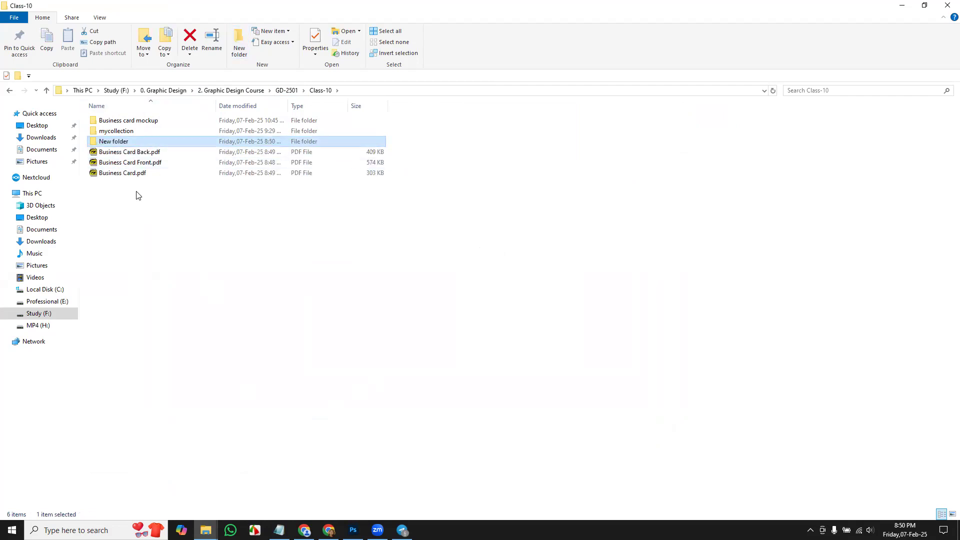
left_click(165, 173)
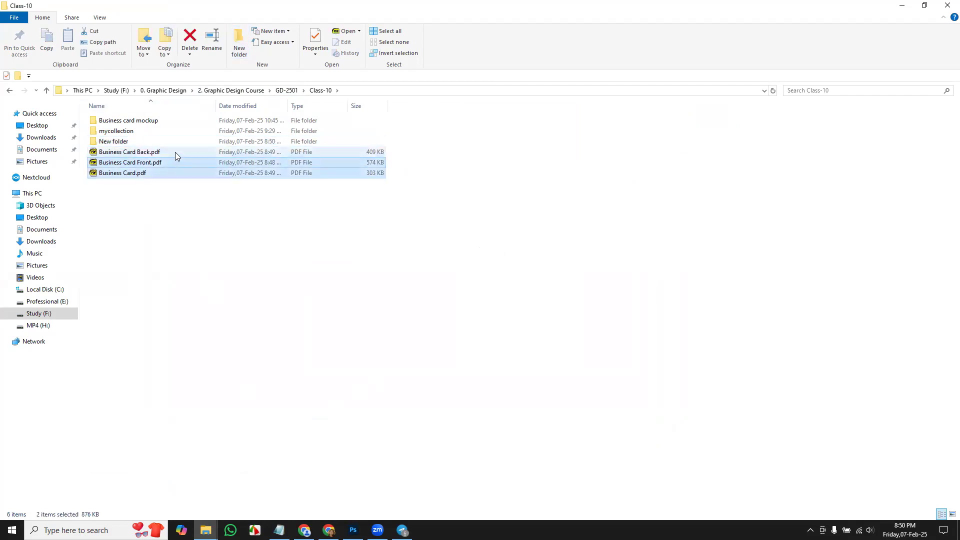
left_click(175, 152)
left_click(154, 174, "shift")
left_click_drag(166, 149, 165, 141)
Compress New folder into the ZIP archive New folder.zip, and open New folder to check its PDFs.
right_click(124, 145)
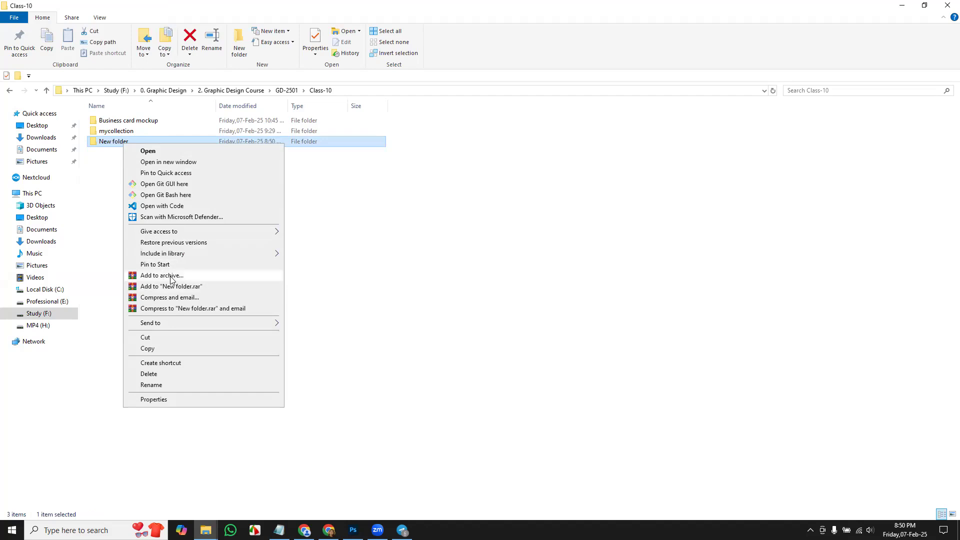
left_click(163, 276)
left_click(441, 262)
left_click(489, 365)
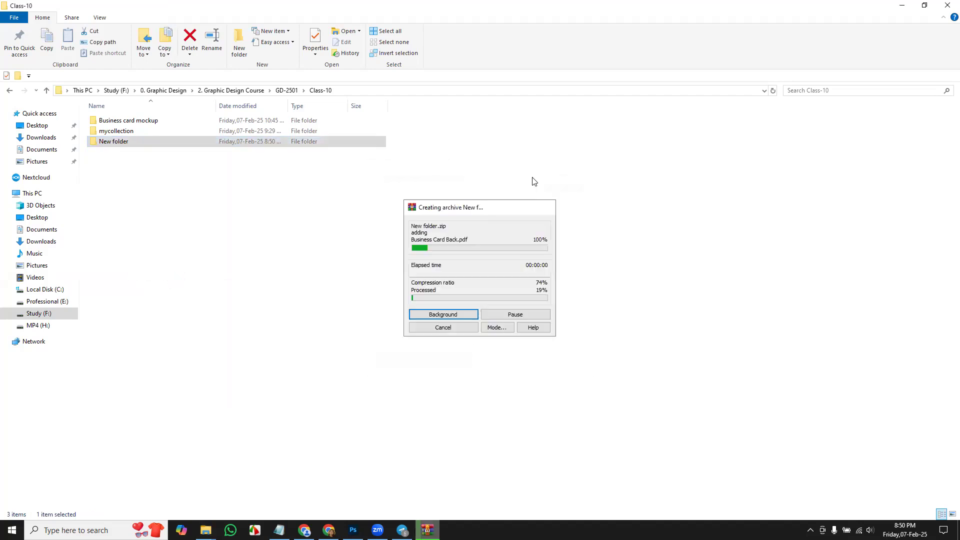
right_click(578, 171)
left_click(607, 207)
left_click_drag(159, 154, 323, 229)
left_click(106, 174)
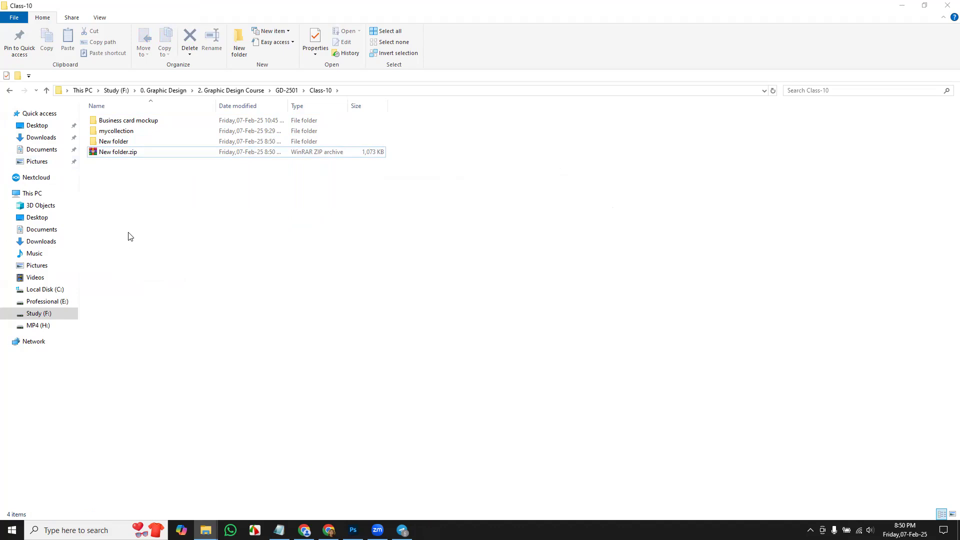
double_click(142, 141)
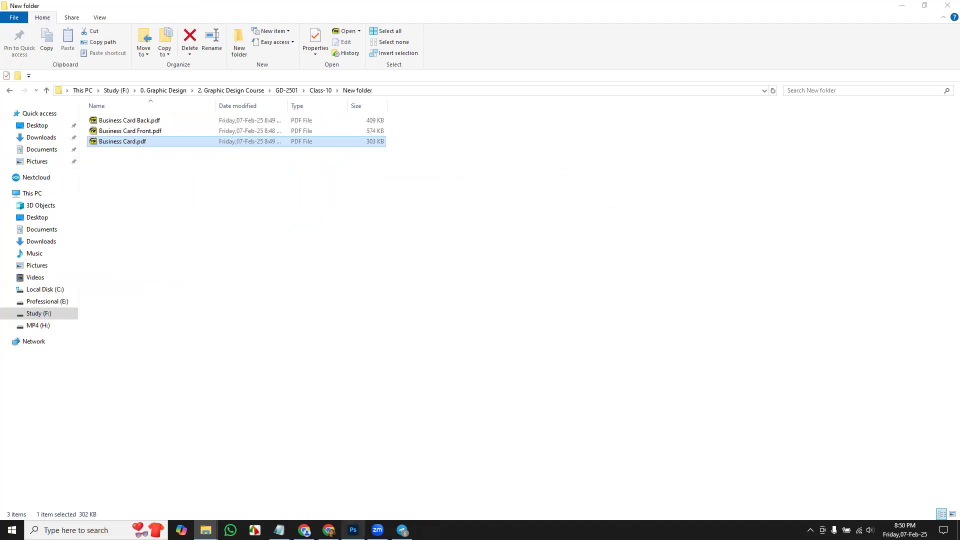
Switch to Photoshop, collapse the Die-Cut group and compare the Business Card document with the 53.psd mockup.
left_click(353, 530)
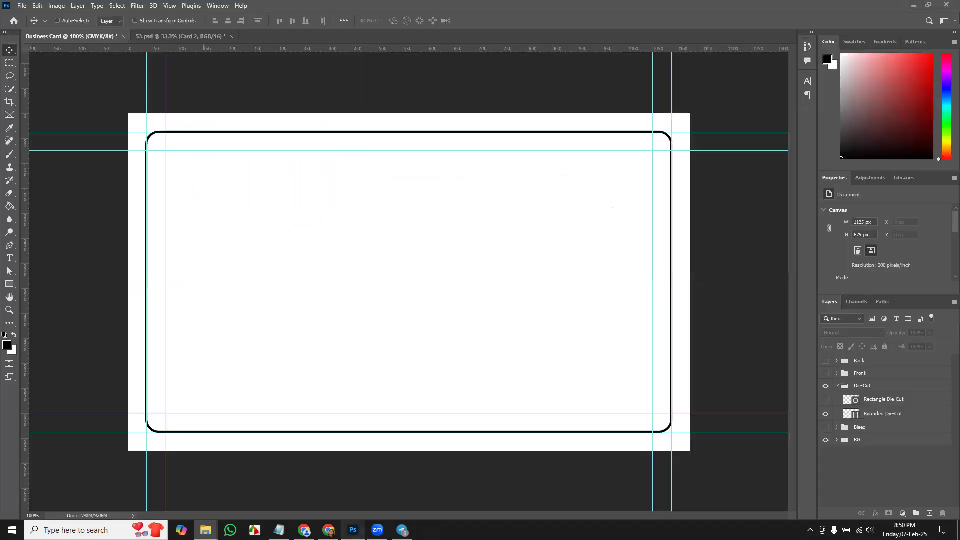
left_click(839, 386)
left_click(169, 40)
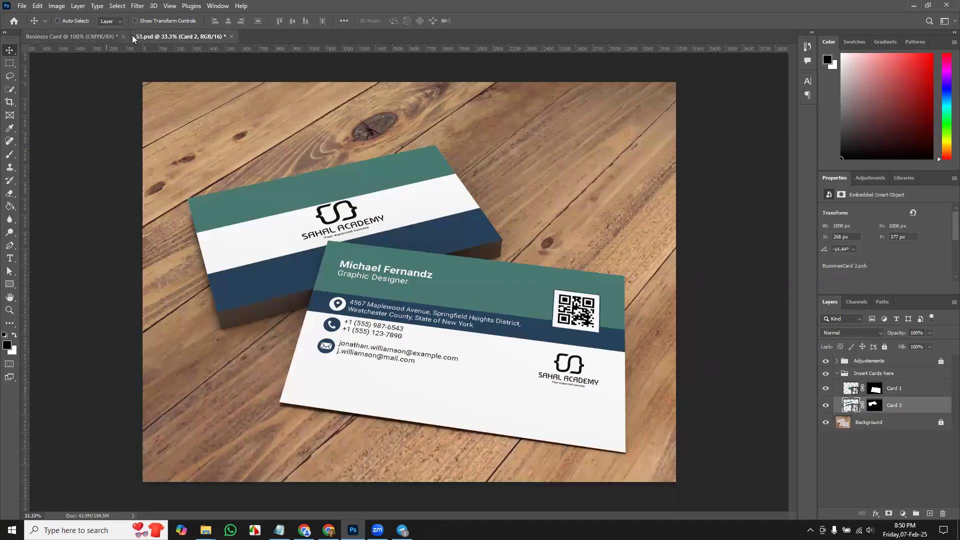
left_click(99, 39)
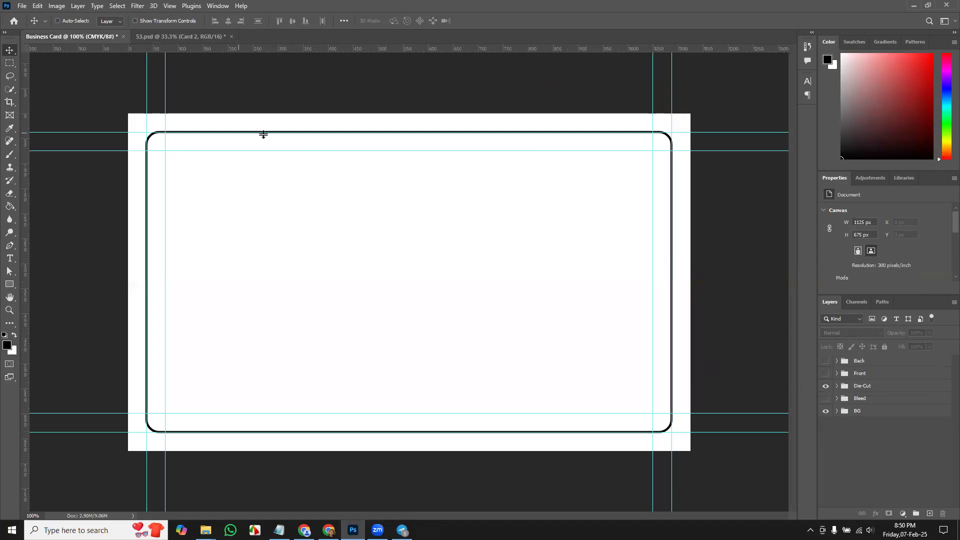
left_click(162, 34)
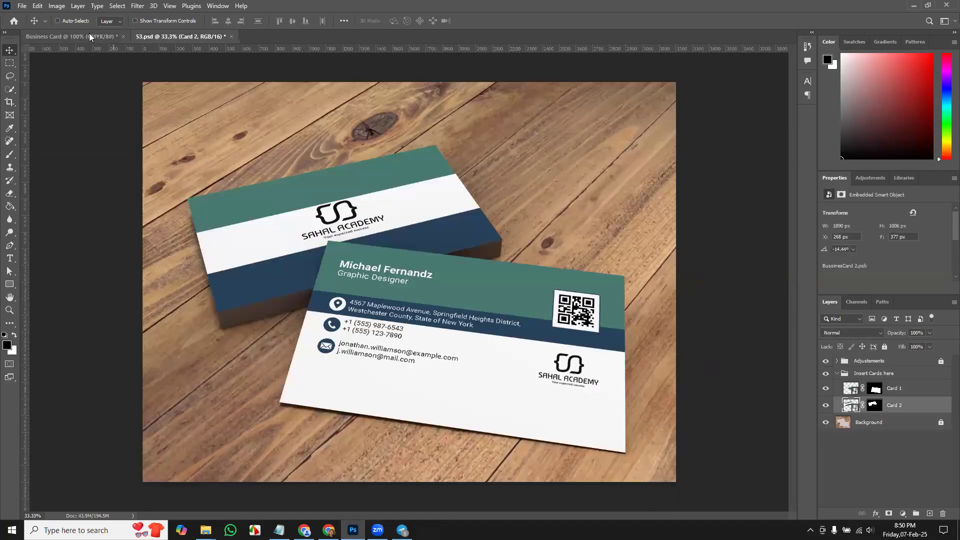
Switch to Chrome and search Google for "die c ut business card" in a new tab.
left_click(305, 530)
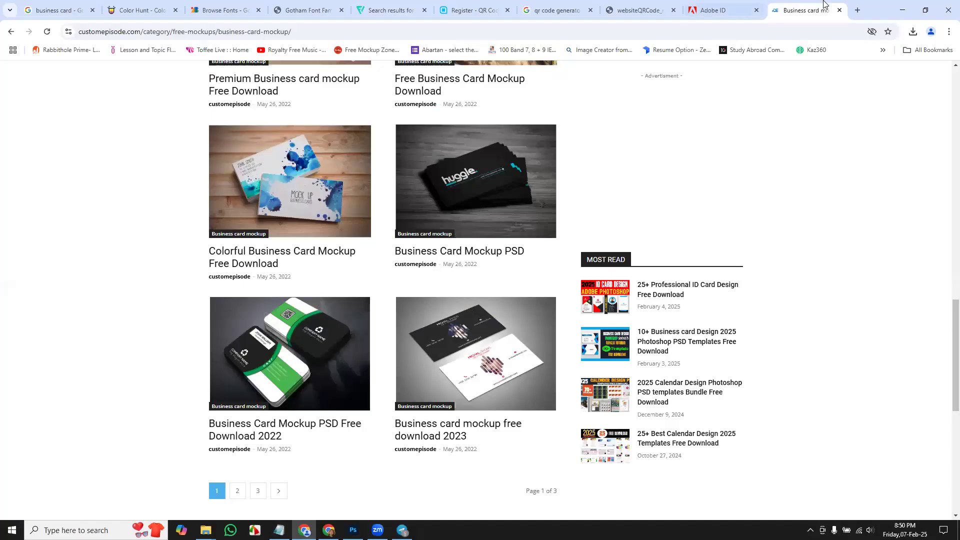
left_click(858, 10)
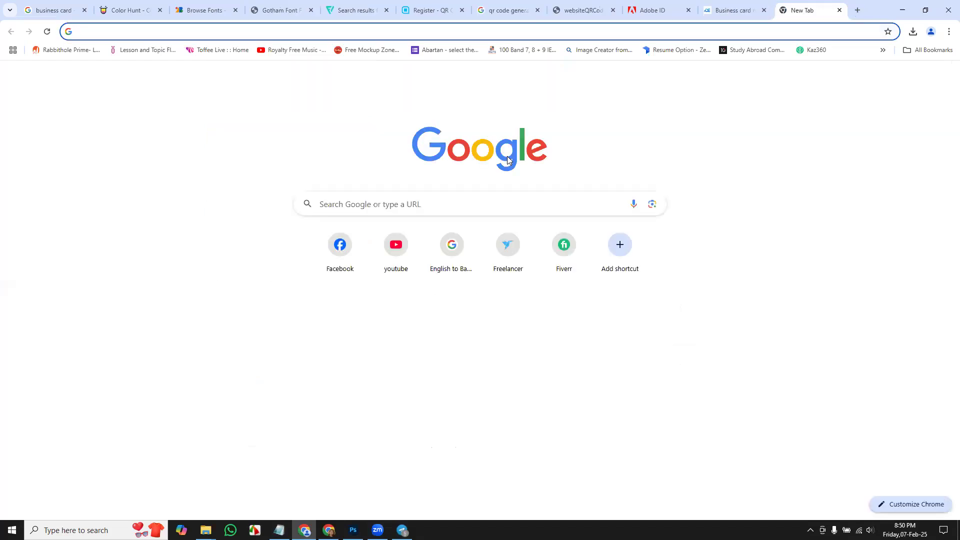
type("die c u")
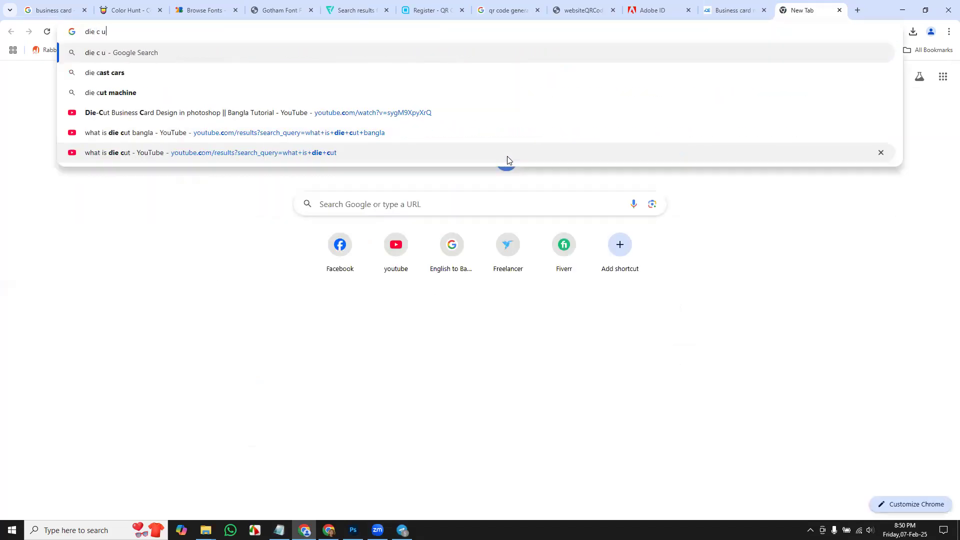
type("t busin")
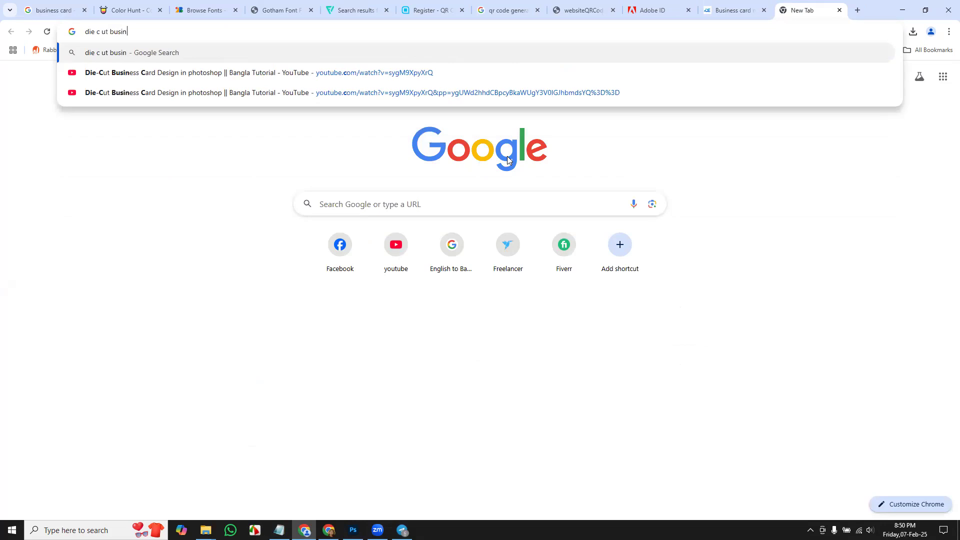
type("ess card")
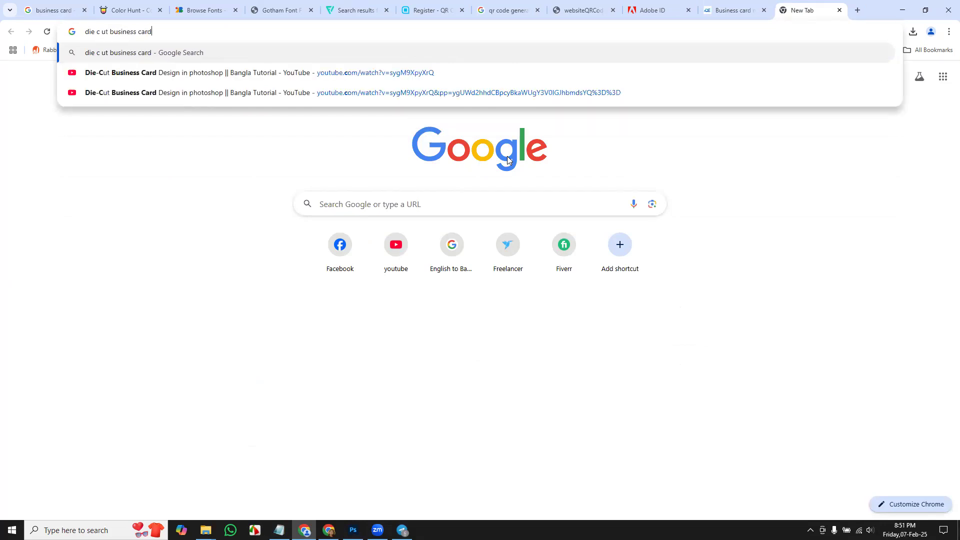
key("Return")
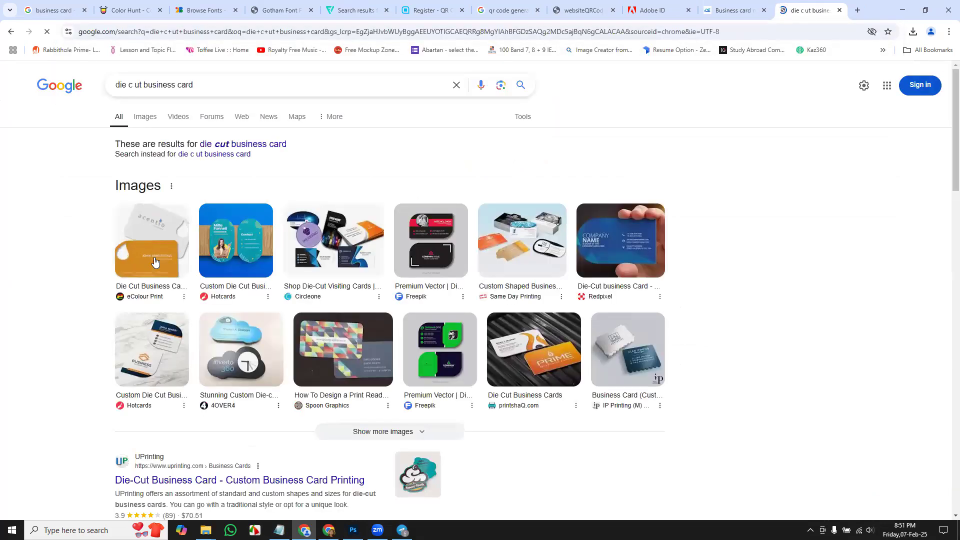
Preview the droplet-cutout, cloud-shaped and rounded-end die-cut card examples among the image results.
left_click(154, 261)
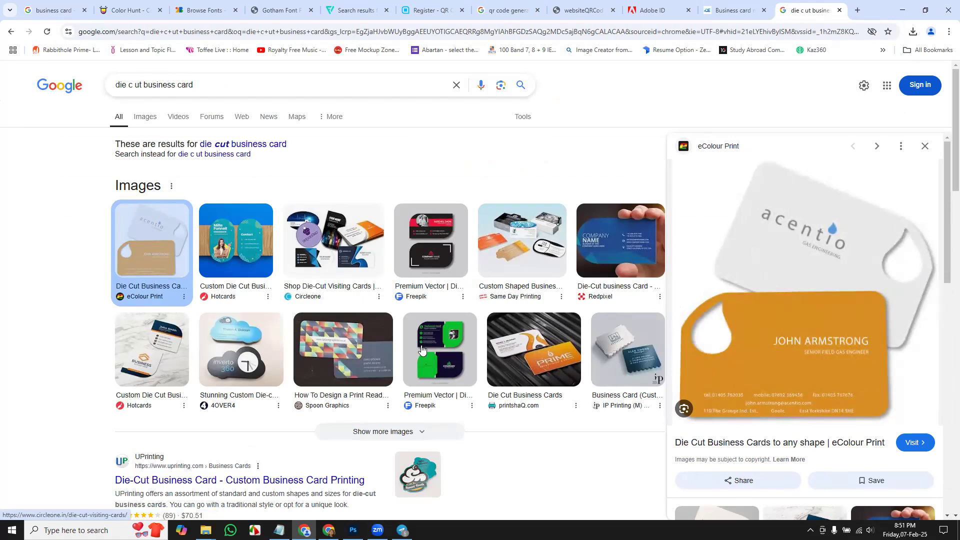
scroll(596, 321, "down", 1)
scroll(597, 321, "down", 4)
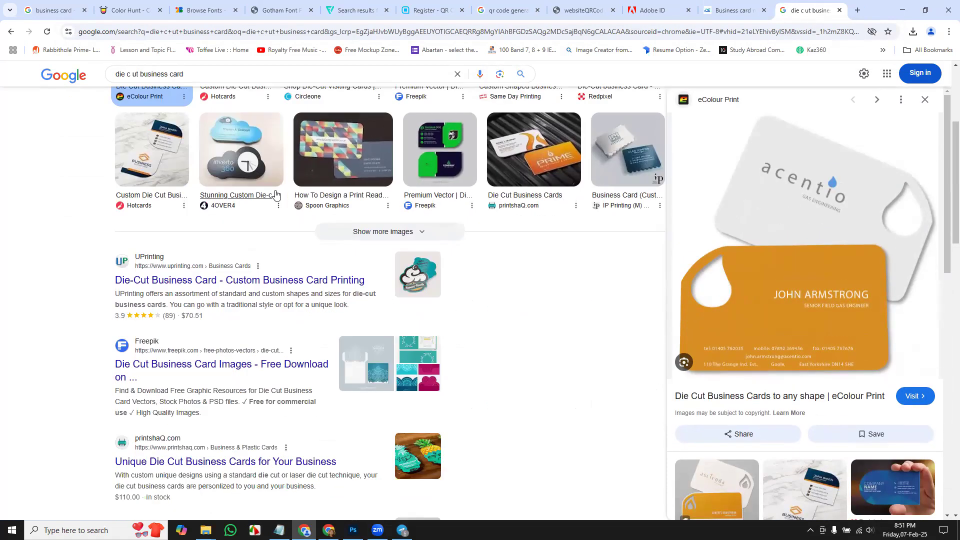
scroll(213, 289, "up", 3)
left_click(212, 288)
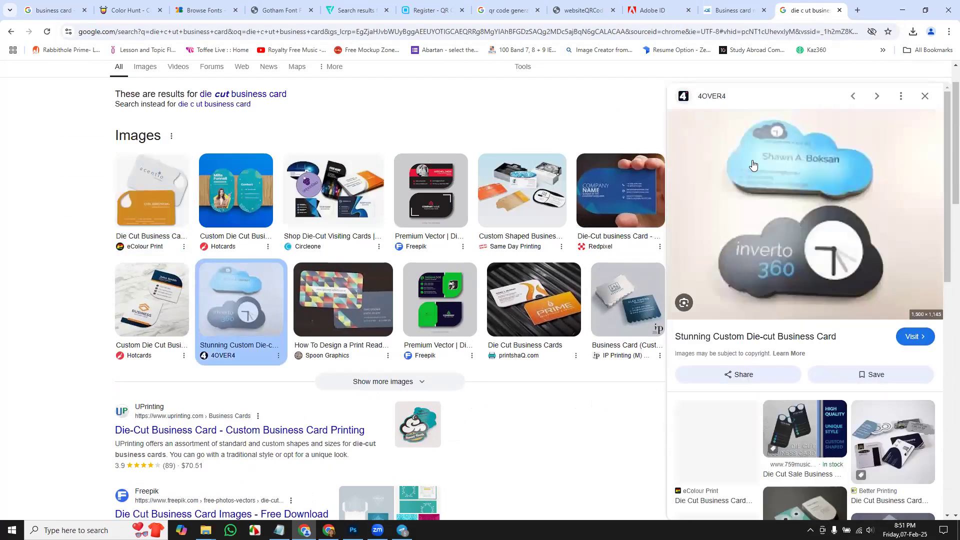
left_click(615, 207)
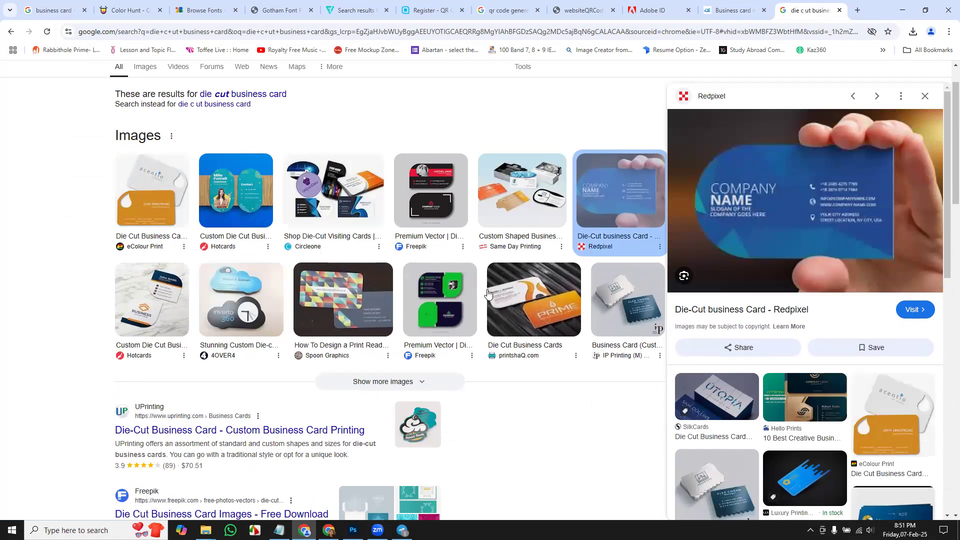
left_click(137, 193)
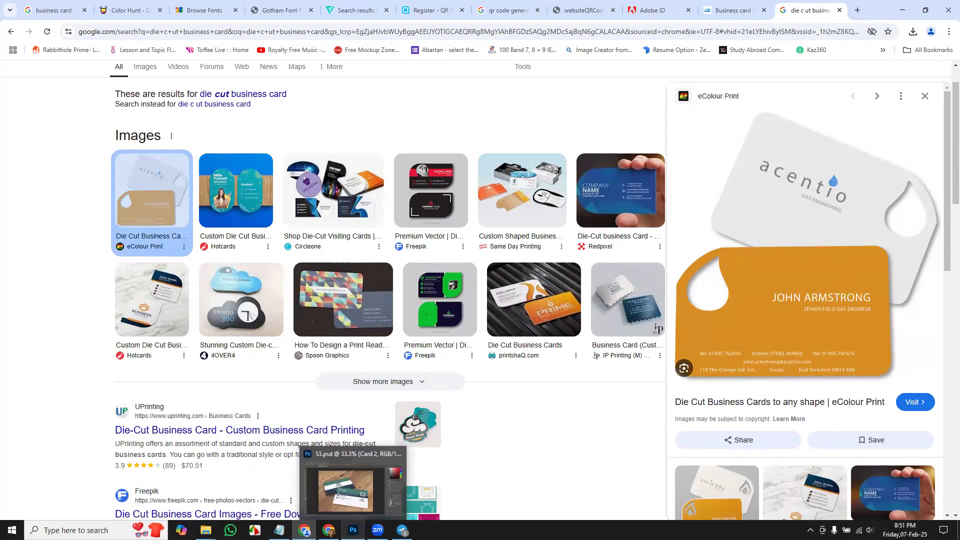
Return to the Business Card document in Photoshop, hide the Die-Cut group and show the Back group with its Logo group hidden.
left_click(353, 530)
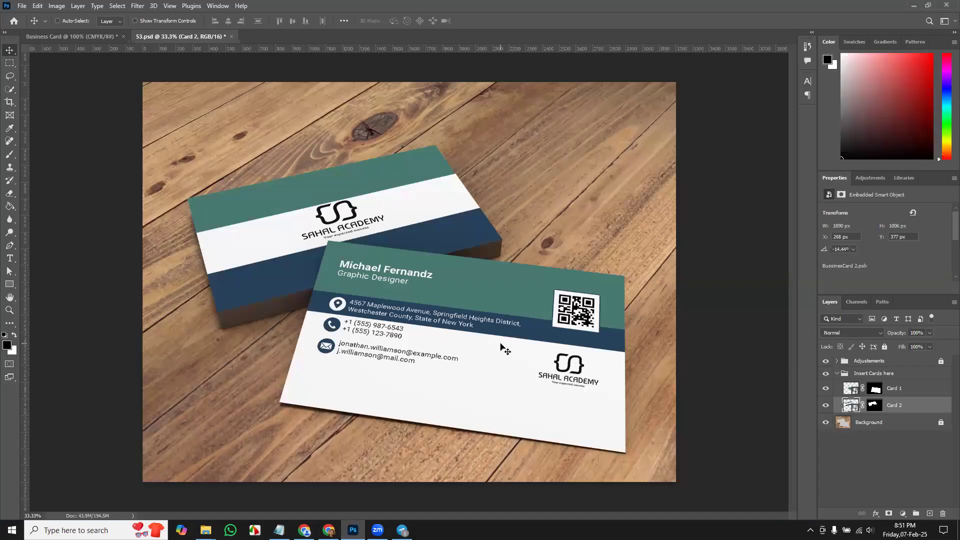
left_click(91, 36)
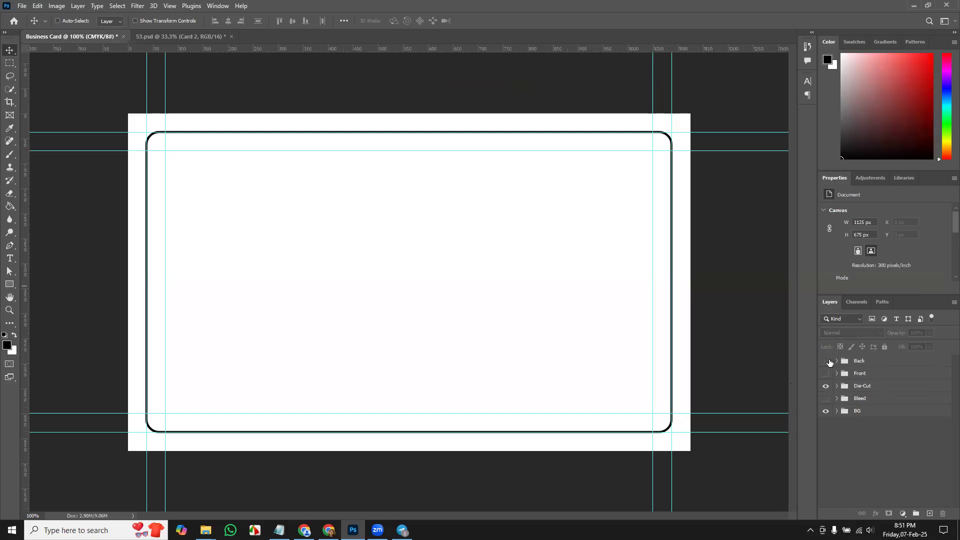
left_click(825, 387)
left_click(826, 361)
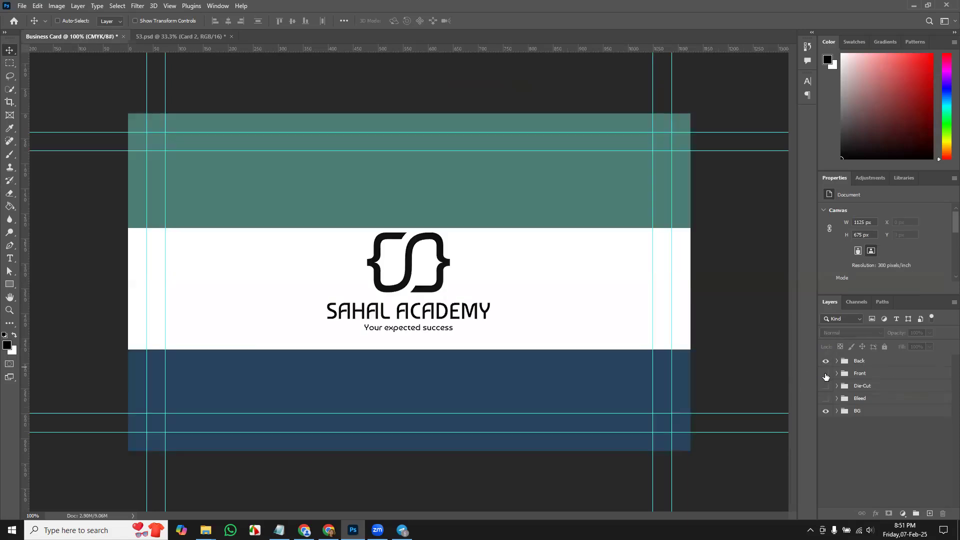
left_click(826, 374)
left_click(825, 374)
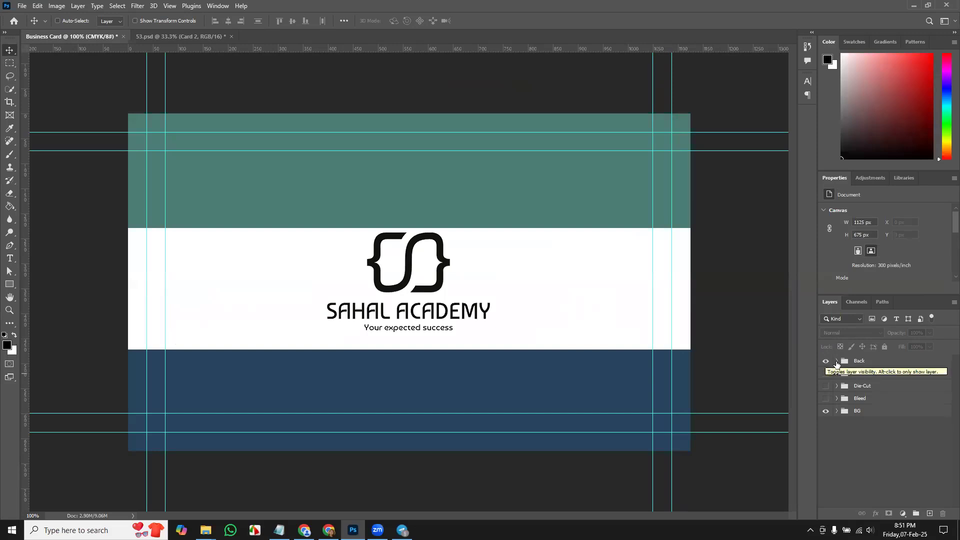
left_click(836, 361)
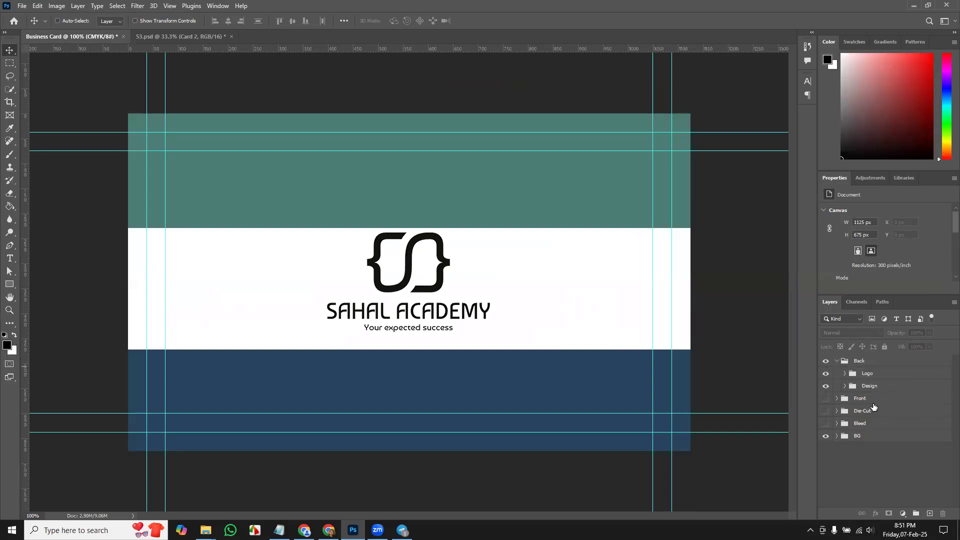
left_click(826, 374)
Add the letter "A" at 48 pt in Roboto and position it within the white band of the card back.
left_click(10, 258)
left_click(371, 289)
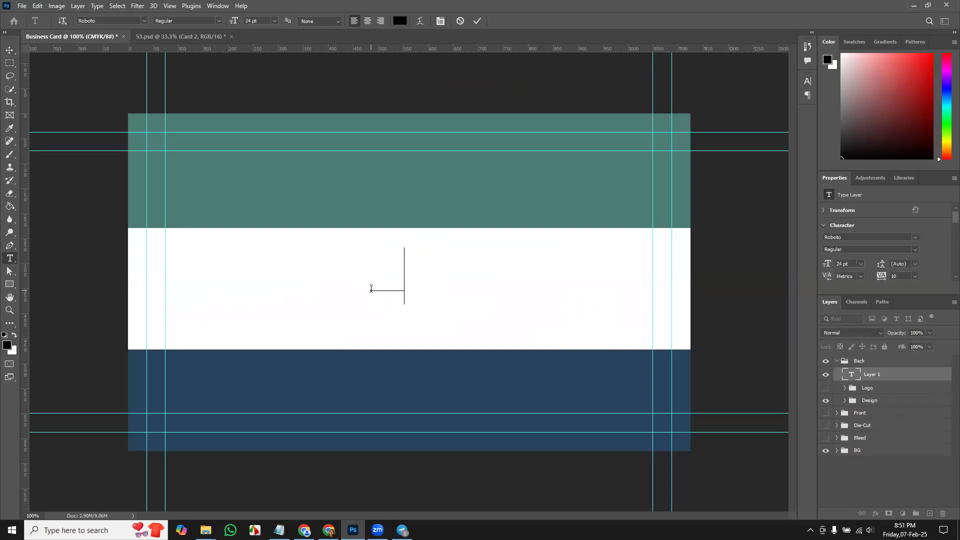
type("A")
key("ctrl+a")
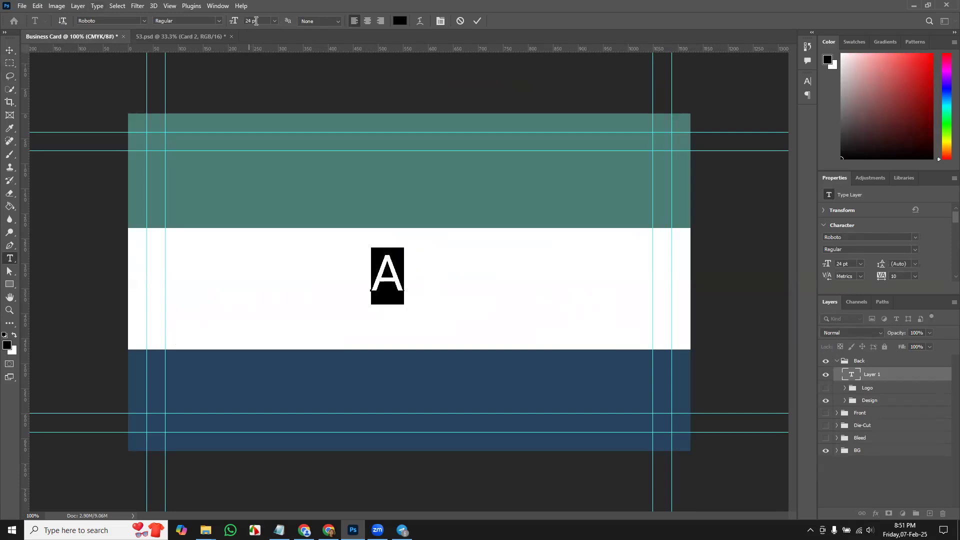
left_click(274, 22)
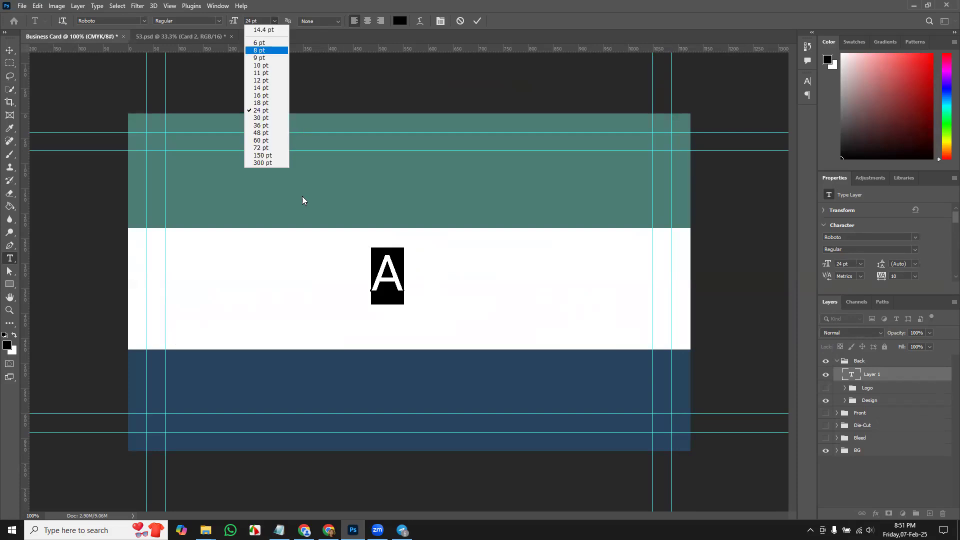
left_click(276, 133)
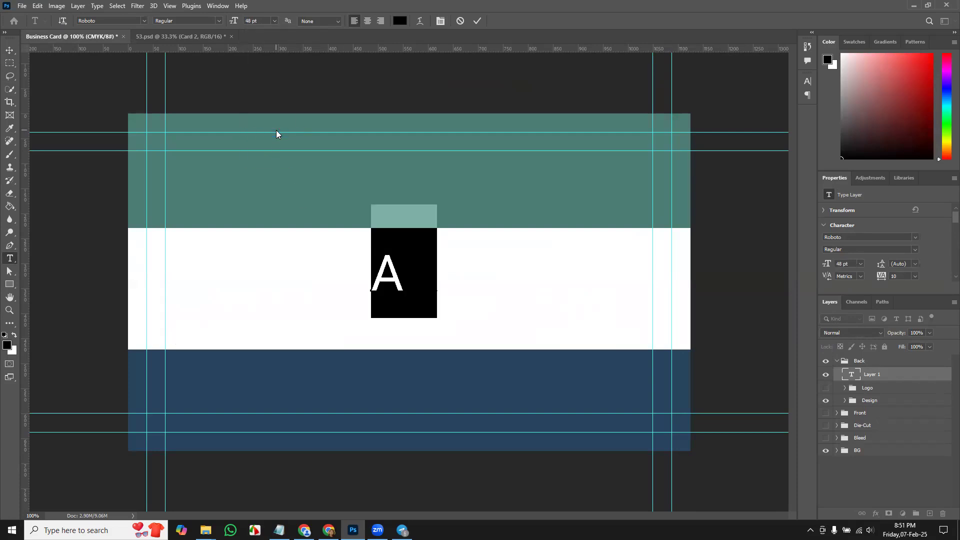
left_click(11, 51)
left_click_drag(419, 264, 408, 287)
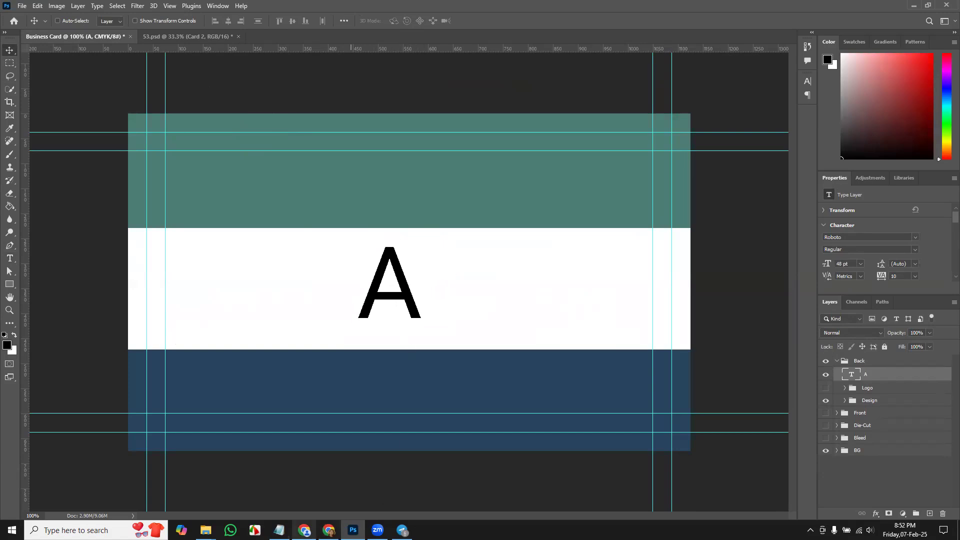
Switch to Chrome to look at the die-cut business card image results again, and return to Photoshop.
mouse_move(304, 530)
left_click(321, 498)
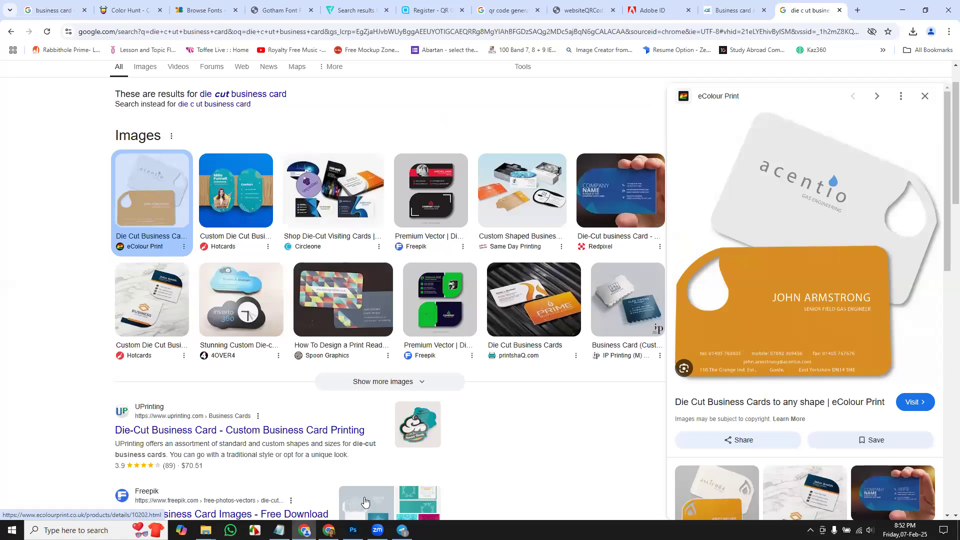
left_click(304, 530)
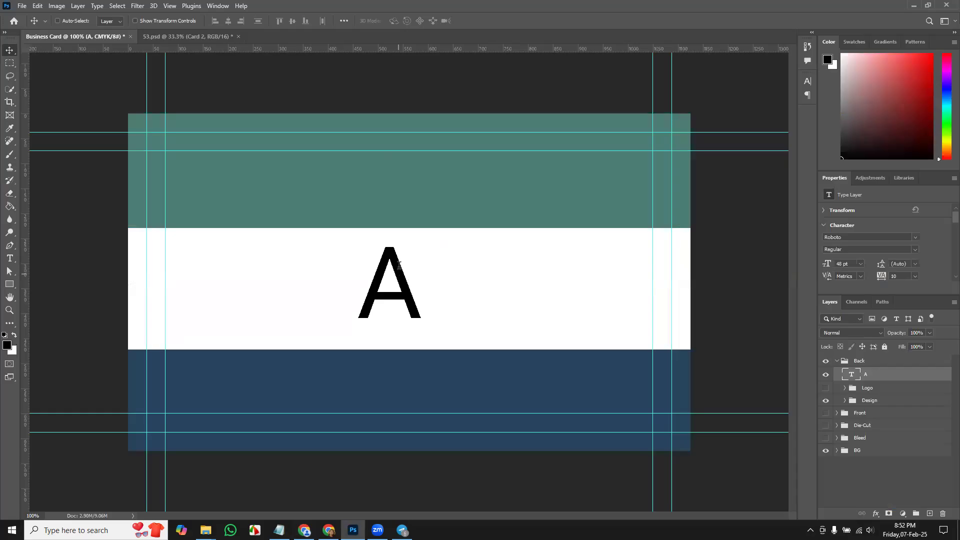
Set the letter A to the Bold font style and nudge it into place in the white band.
key("t")
double_click(399, 265)
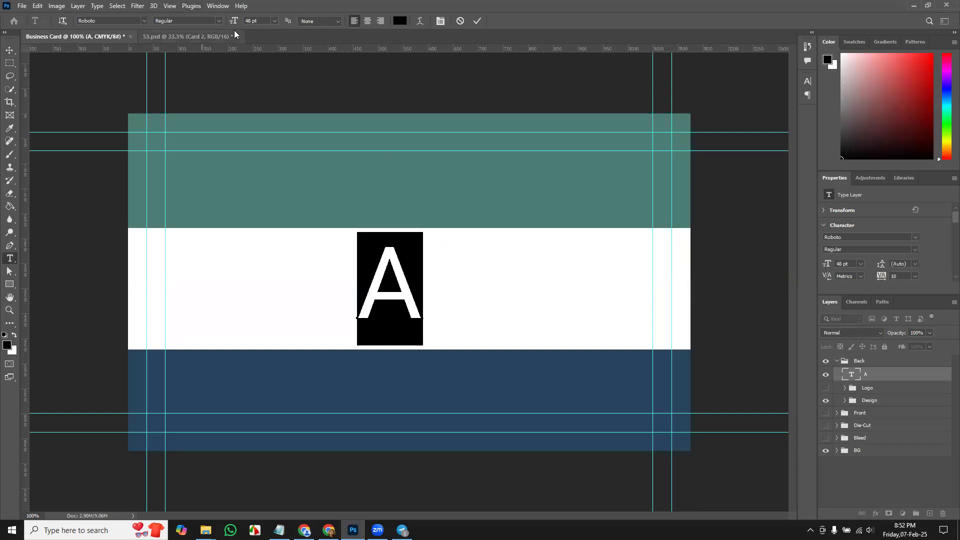
left_click(219, 20)
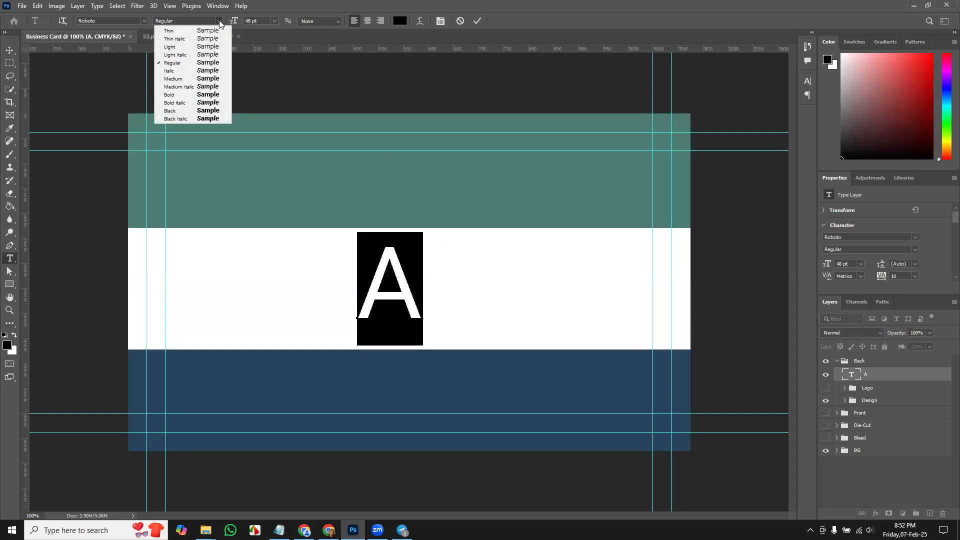
left_click(188, 95)
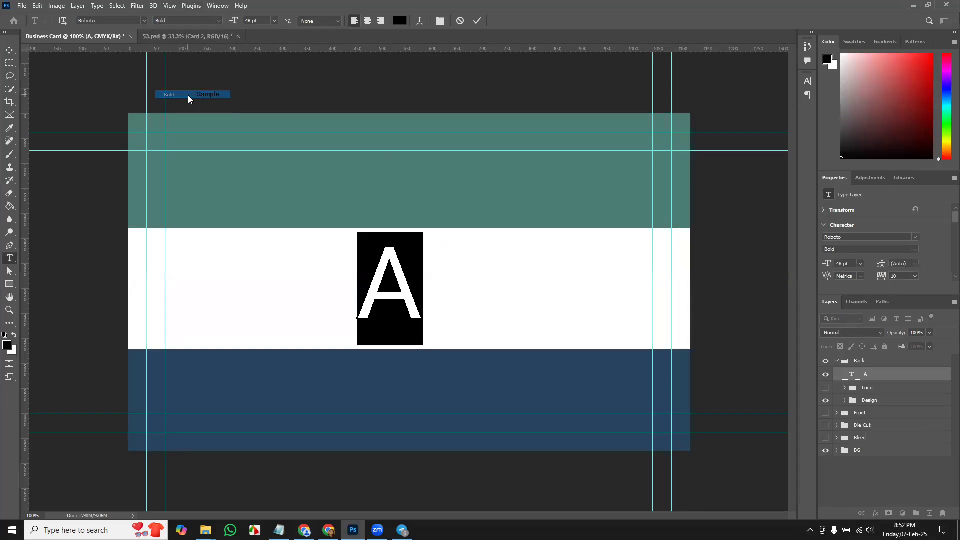
left_click(10, 50)
left_click_drag(404, 296, 408, 301)
Open Business card mockup (10).psd from the Business card mockup (DC) folder.
left_click(22, 6)
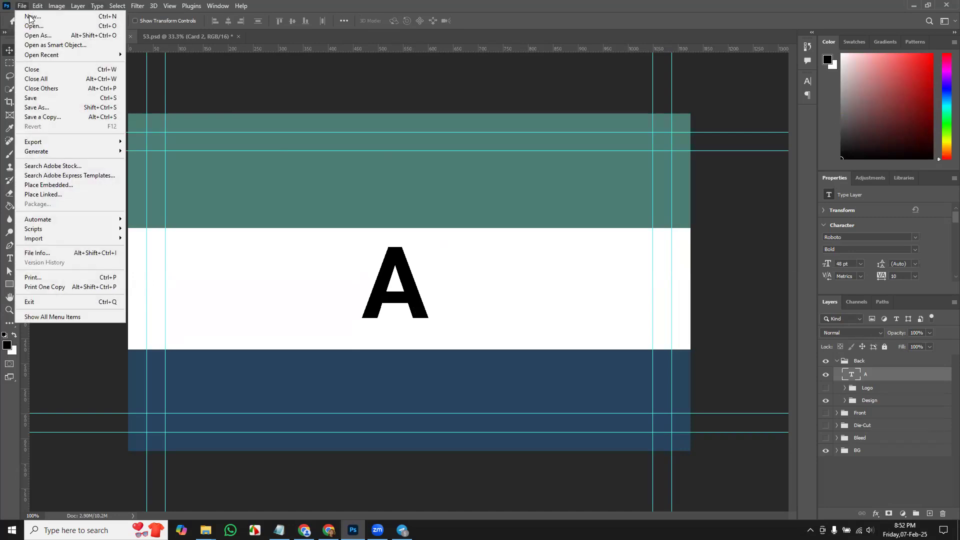
left_click(46, 28)
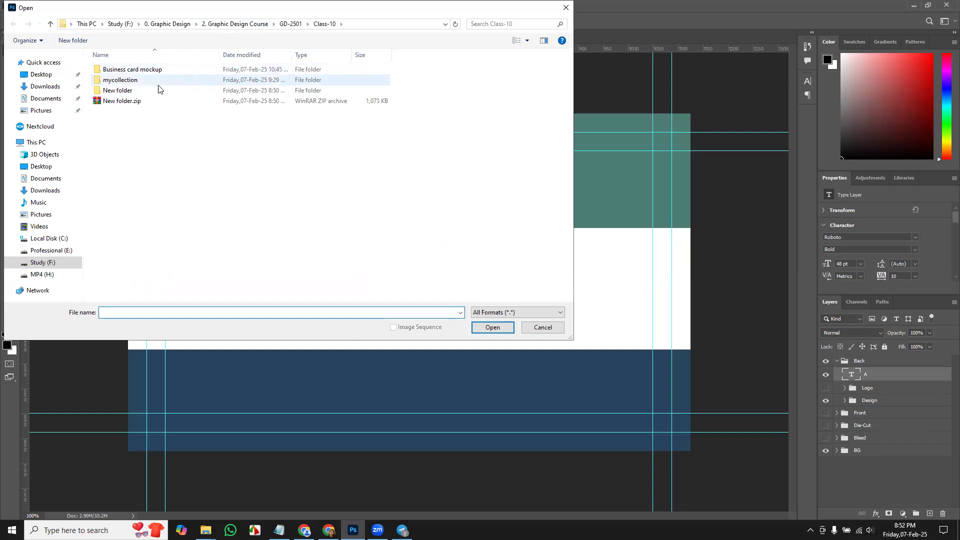
double_click(184, 72)
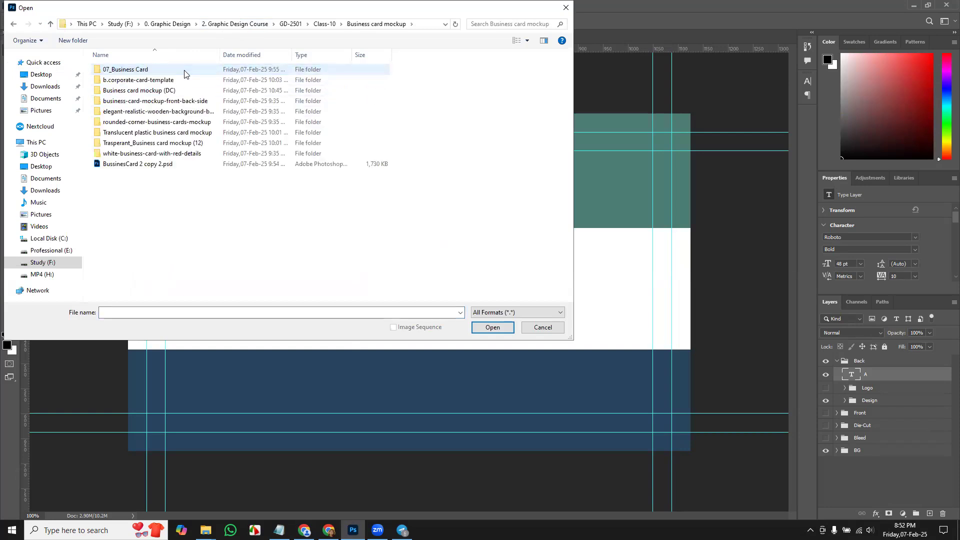
double_click(184, 91)
left_click(174, 87)
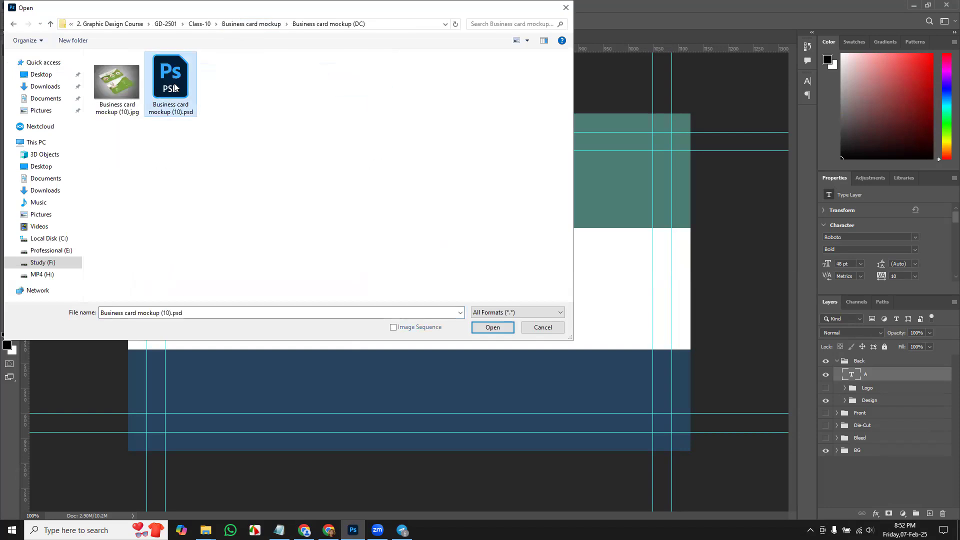
double_click(174, 87)
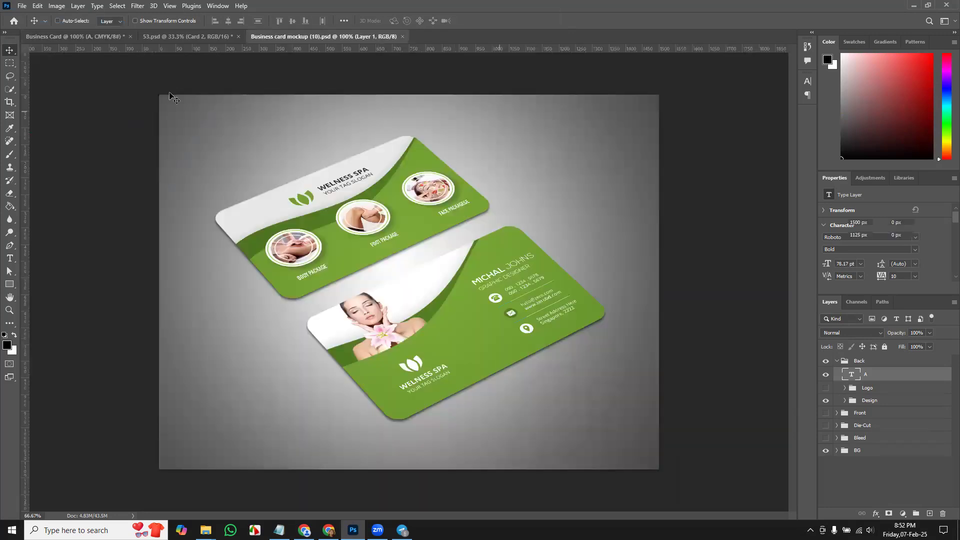
Select the whole card back in the Business Card document and copy it merged.
left_click(72, 34)
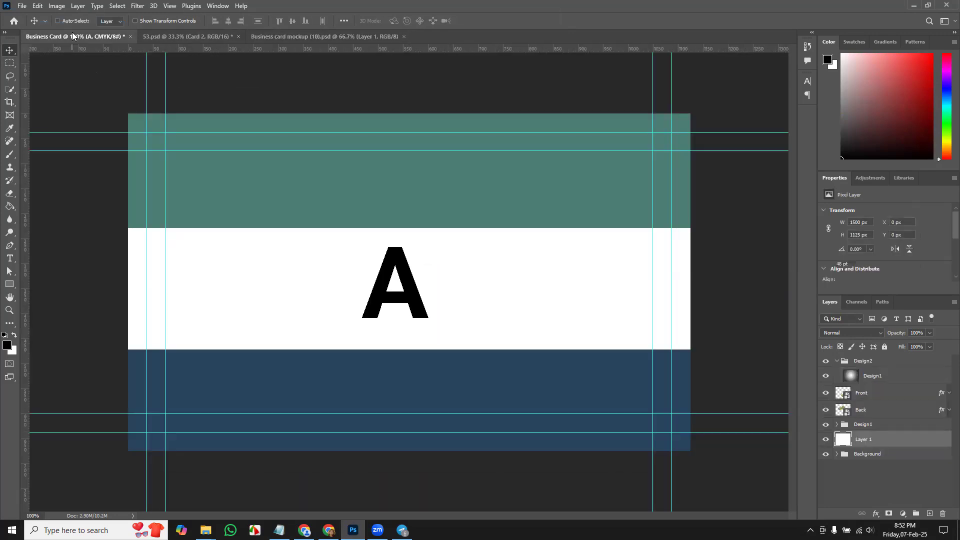
key("m")
left_click_drag(126, 110, 697, 448)
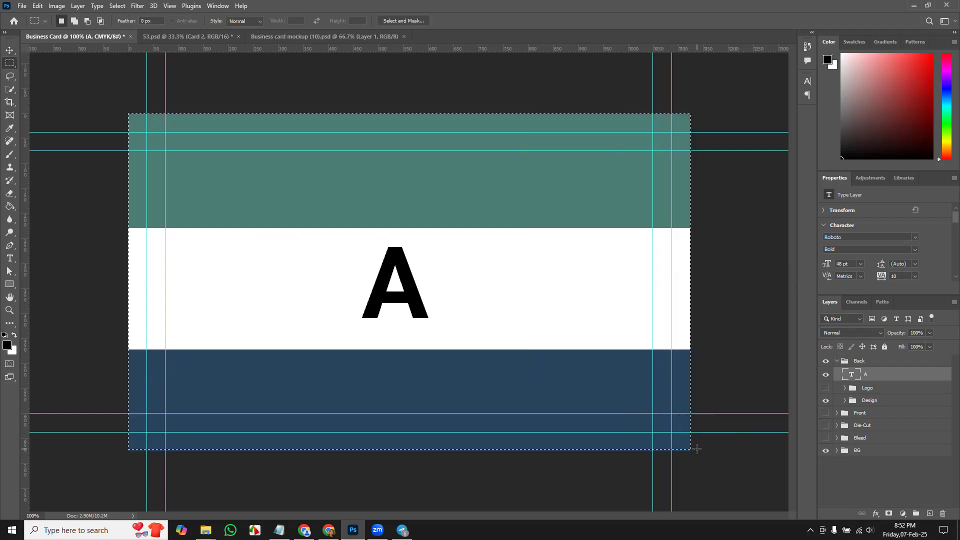
left_click(38, 6)
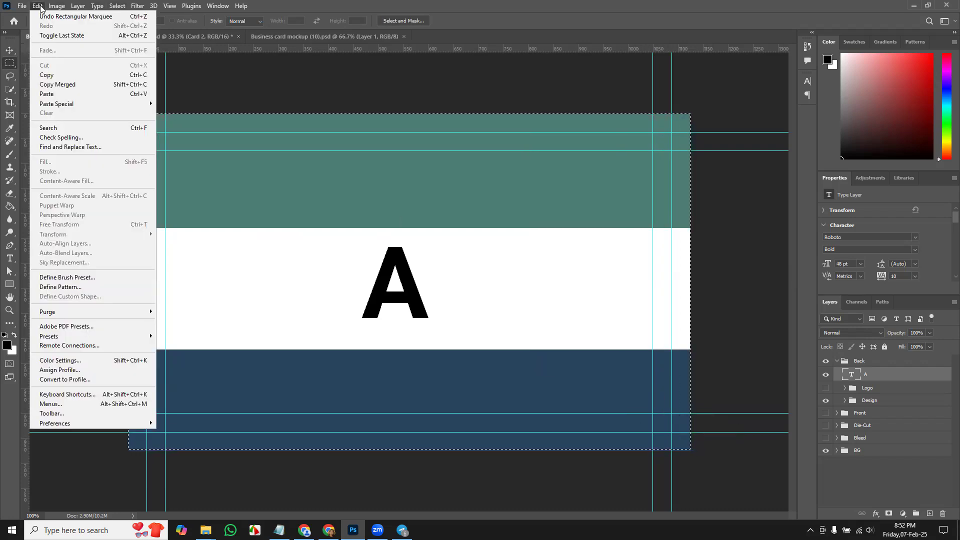
left_click(55, 84)
Open the Front smart object of Business card mockup (10).psd, paste the copied card design and hide the original card layers.
left_click(299, 33)
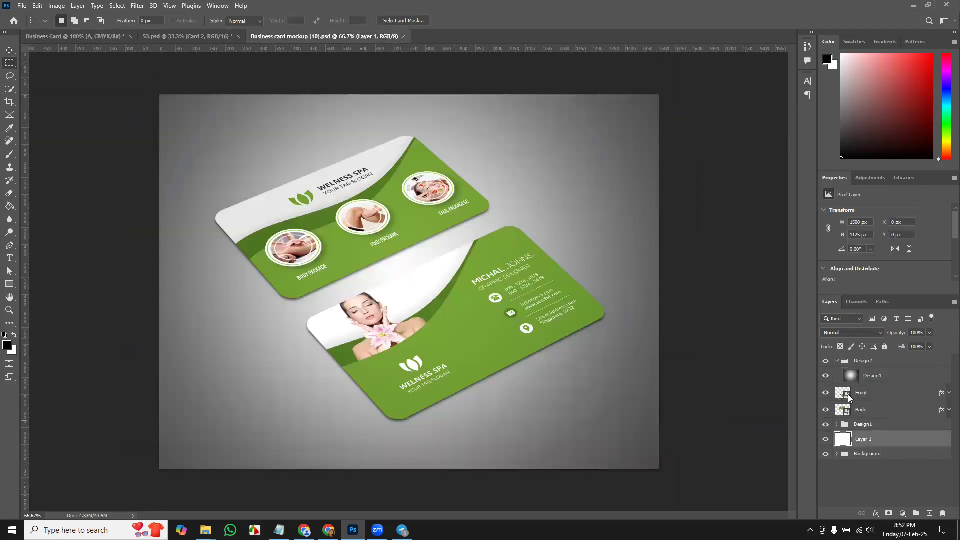
left_click(826, 410)
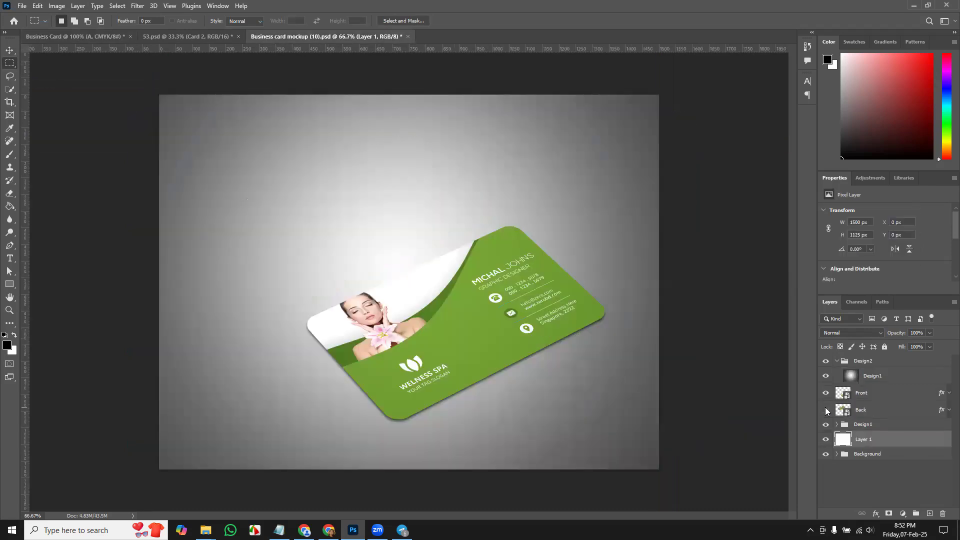
left_click(826, 410)
double_click(849, 395)
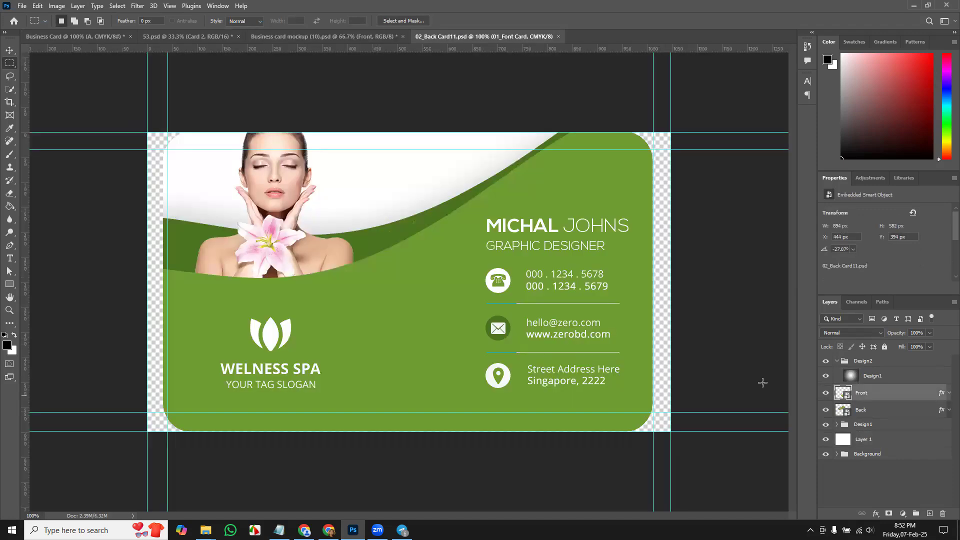
key("ctrl+v")
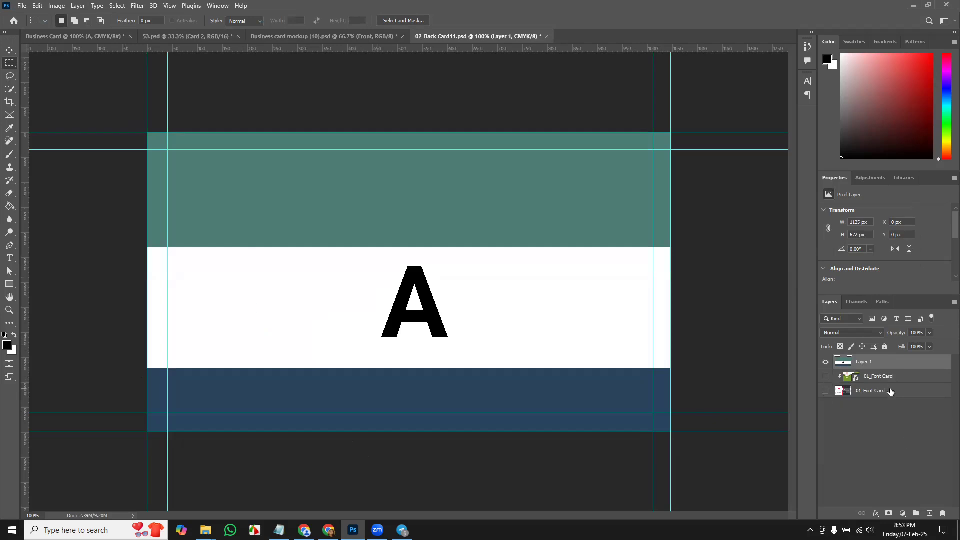
Erase the black letter A from the pasted card design with the Magic Eraser Tool to make a transparent cutout.
left_click(10, 194)
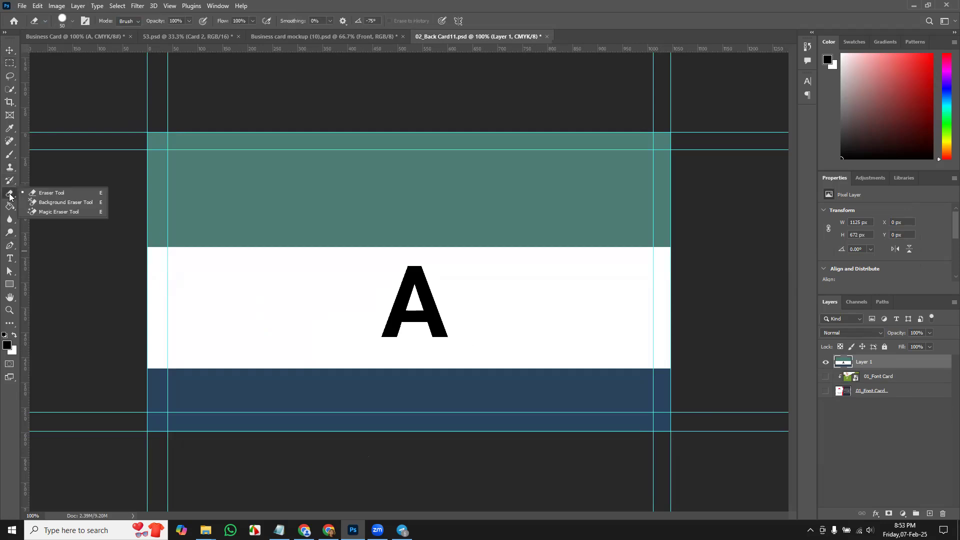
left_click(52, 204)
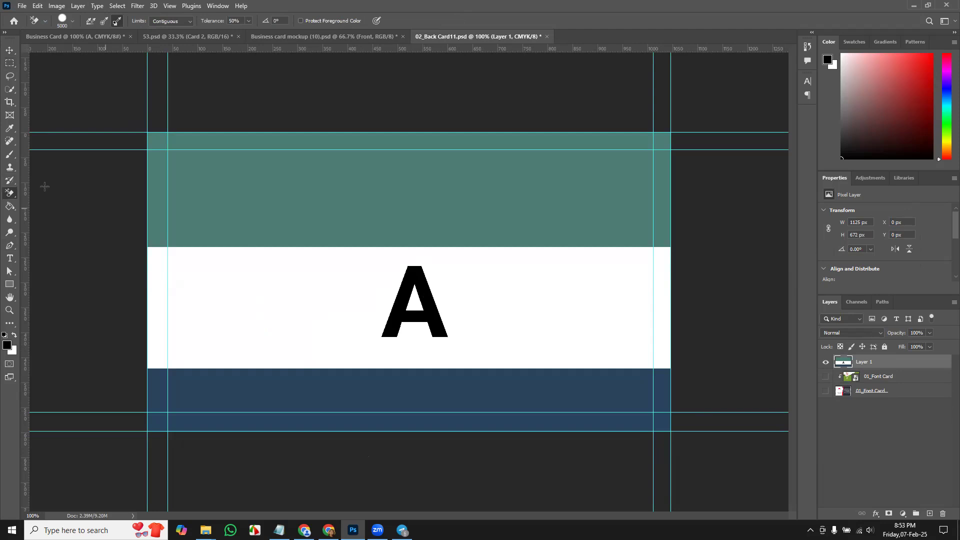
right_click(10, 193)
left_click(50, 215)
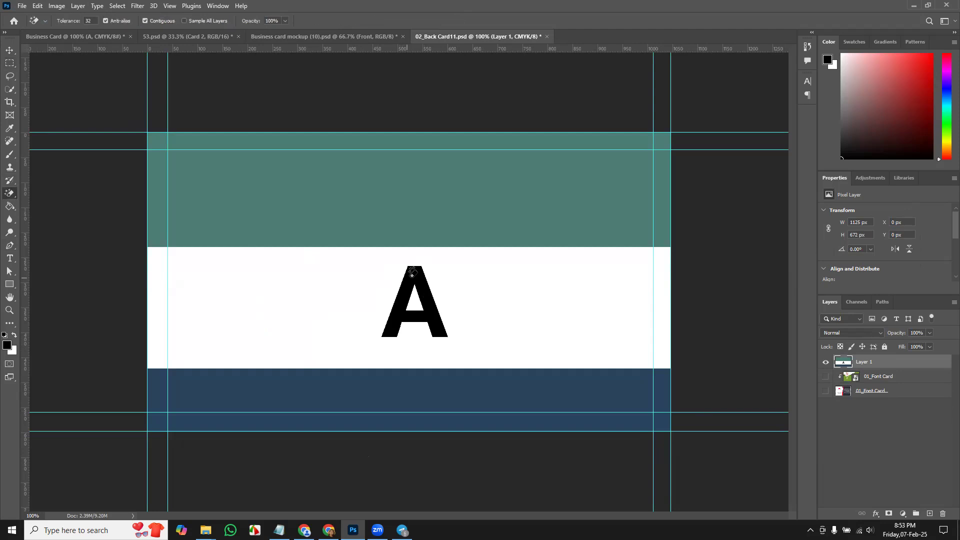
left_click(413, 273)
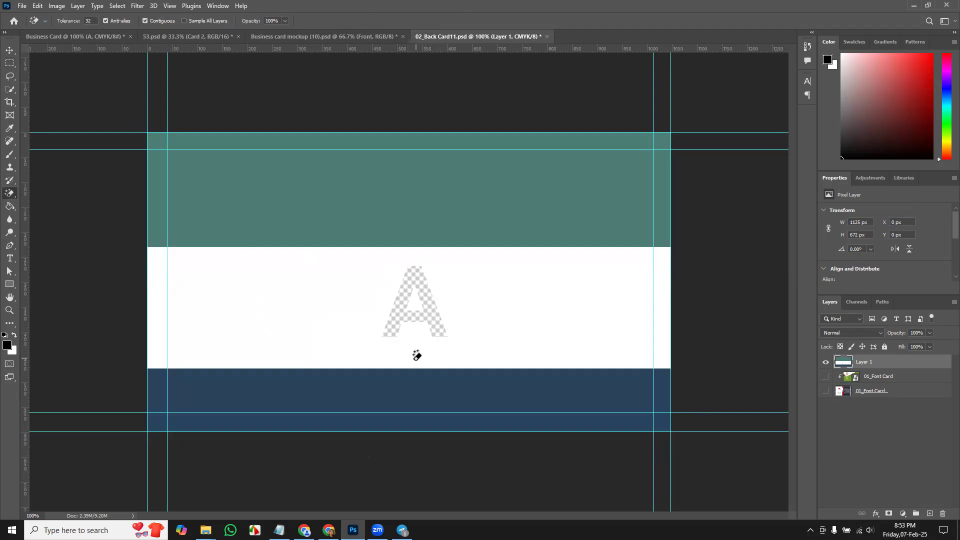
Save the smart object, return to Business card mockup (10).psd and hide its white Layer 1.
key("ctrl+s")
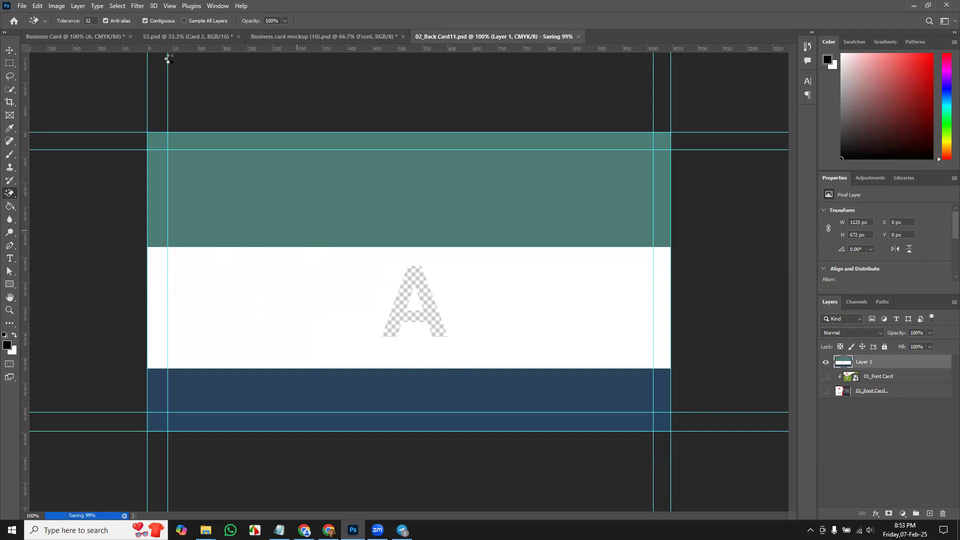
left_click(281, 36)
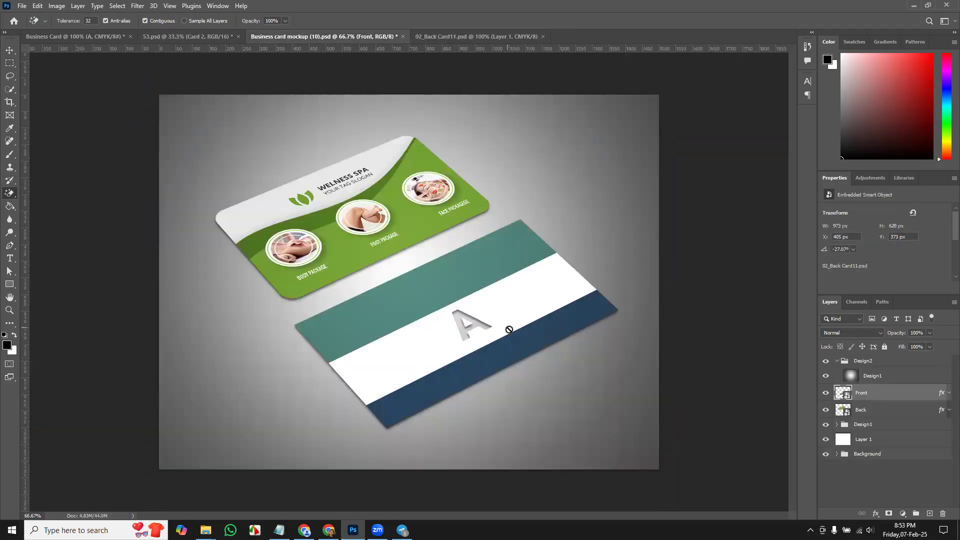
left_click(825, 439)
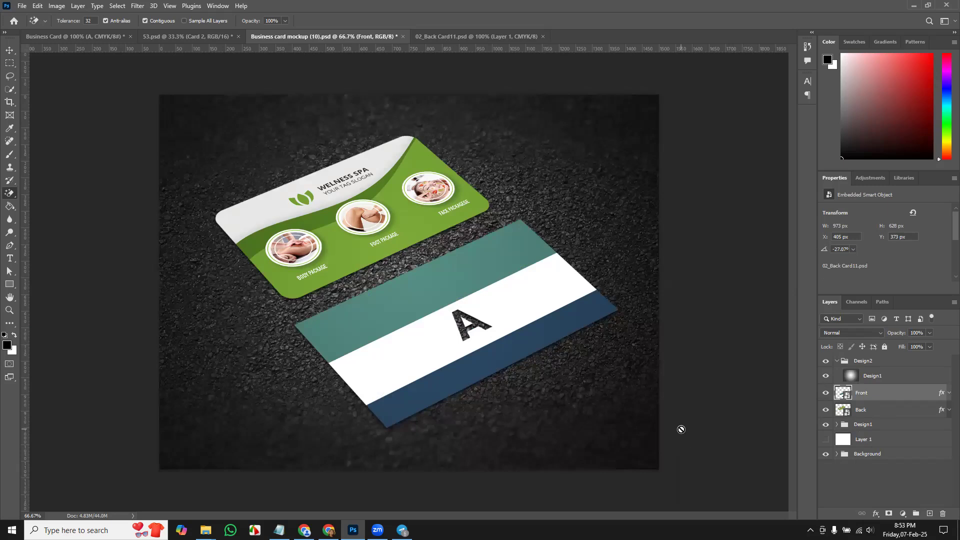
Examine the A-shaped cutout on the mockup card up close and compare this mockup with 53.psd.
key("ctrl+plus")
key("ctrl+plus")
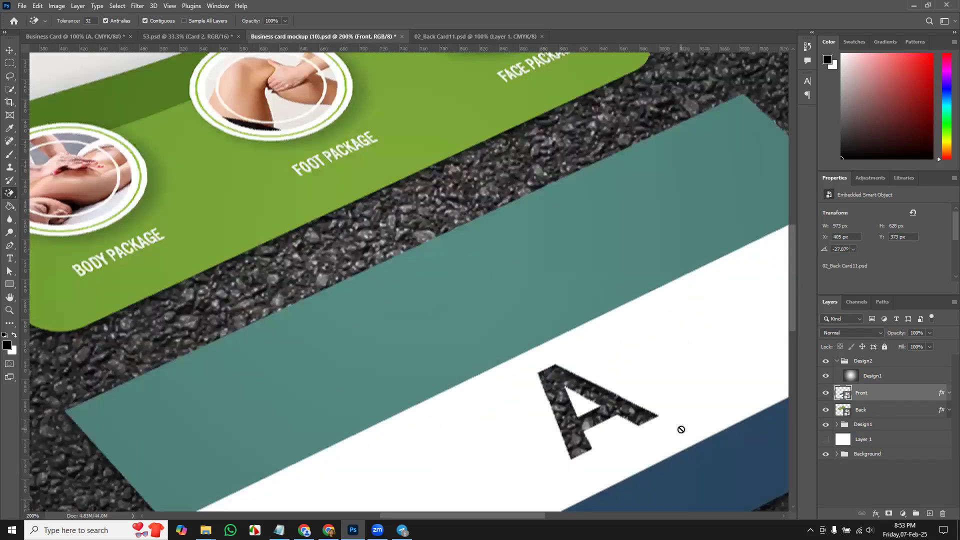
left_click_drag(689, 440, 609, 330)
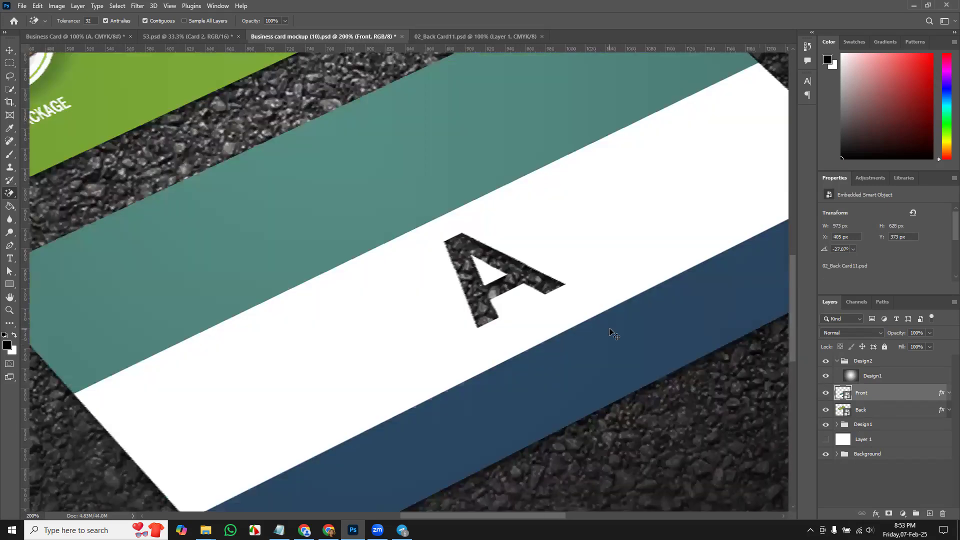
key("ctrl+minus")
key("ctrl+minus")
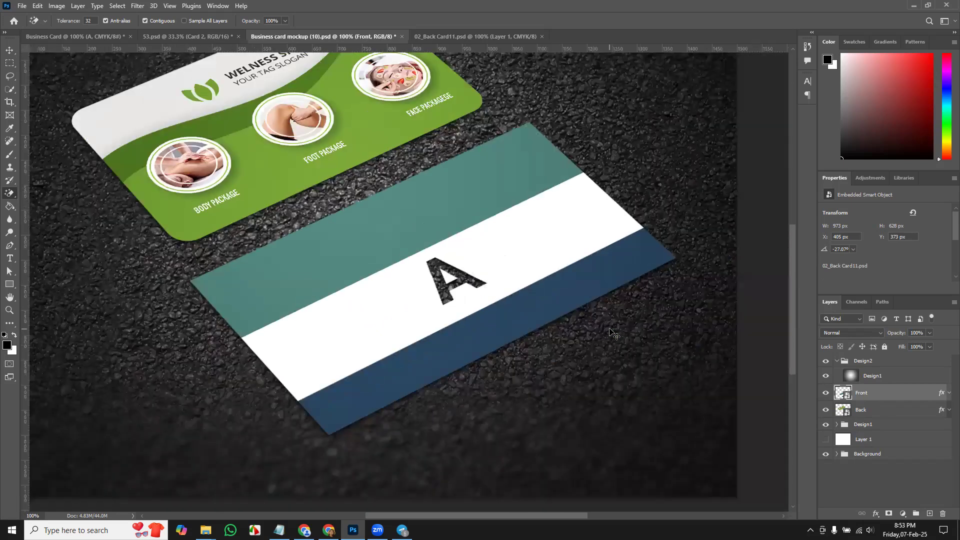
key("ctrl+minus")
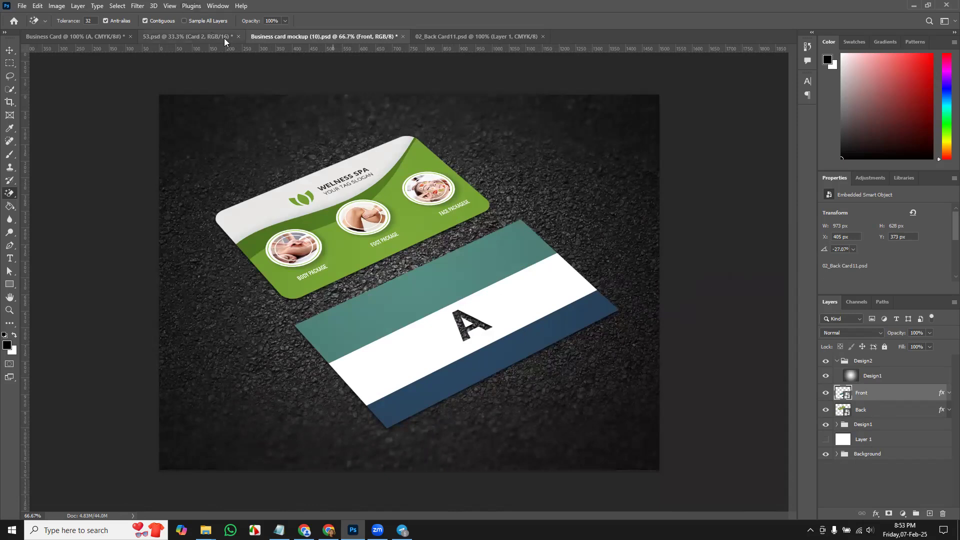
left_click(176, 35)
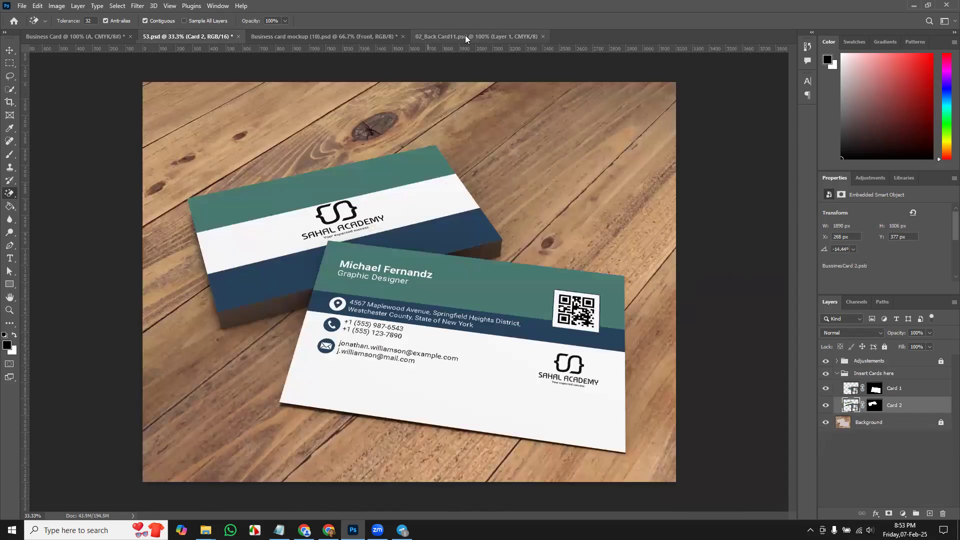
left_click(346, 38)
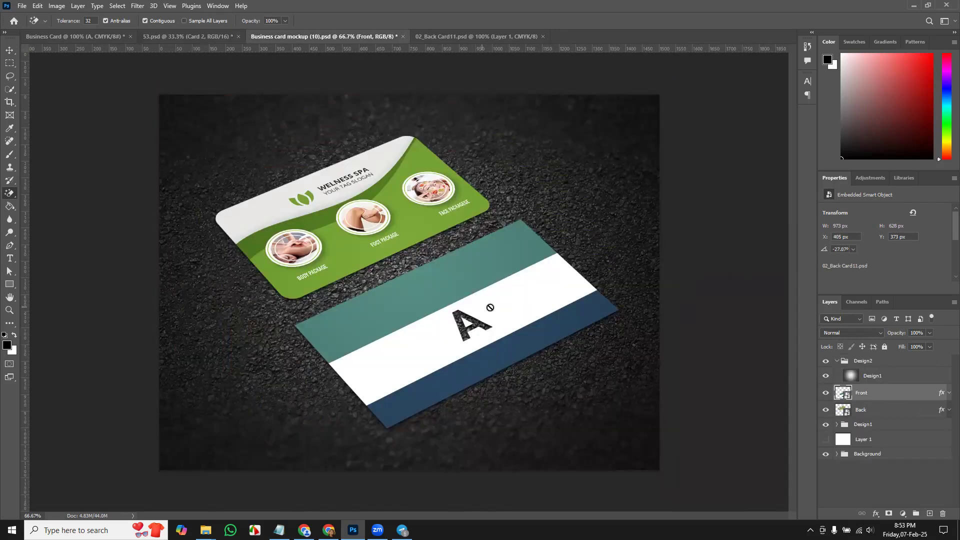
Return to the Business Card document, deselect, move the A text layer into the Die-Cut group and show that group.
left_click(184, 36)
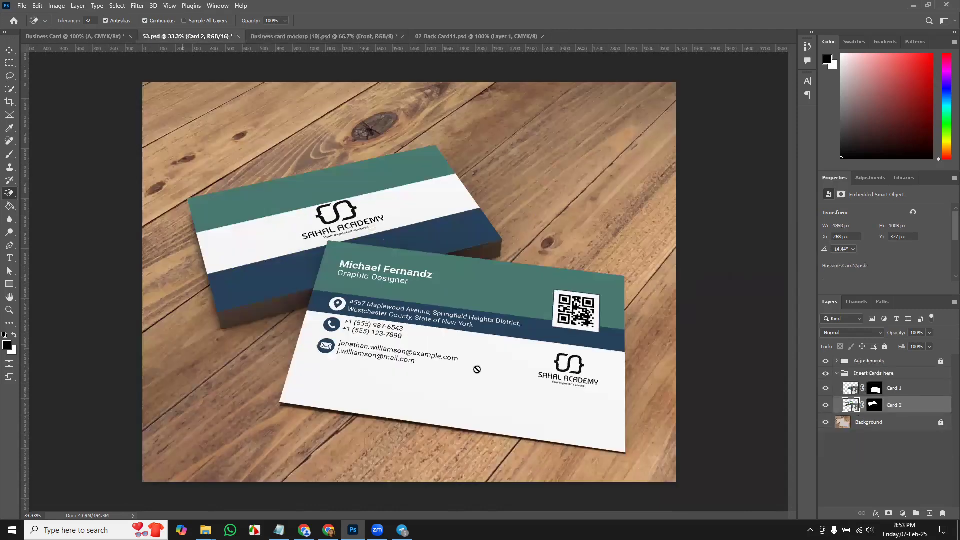
left_click(70, 38)
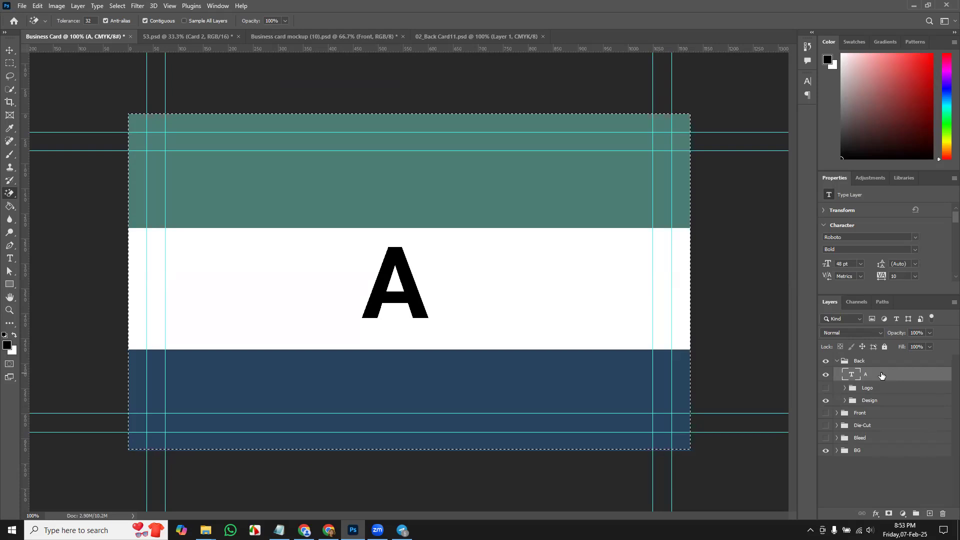
key("ctrl+d")
left_click_drag(887, 376, 833, 430)
left_click(825, 411)
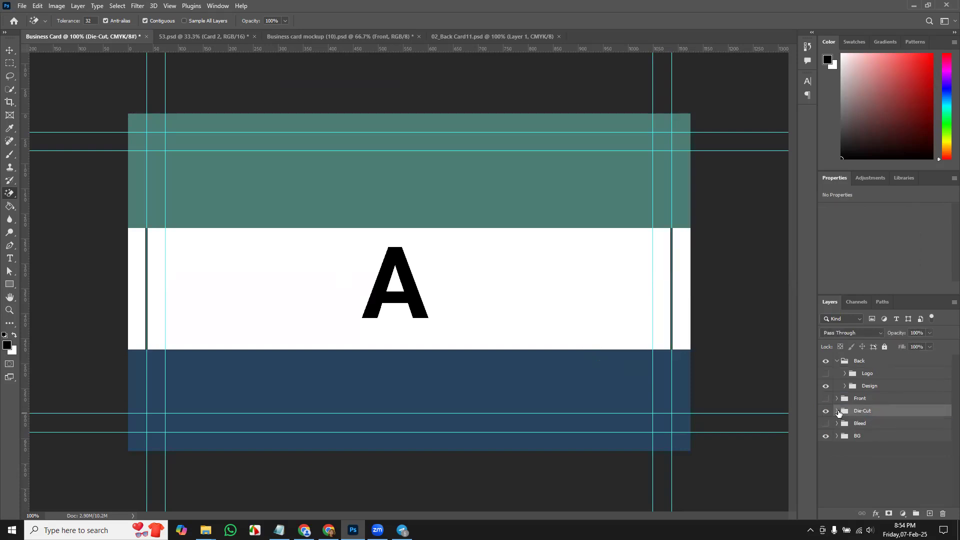
left_click(837, 411)
left_click(891, 429)
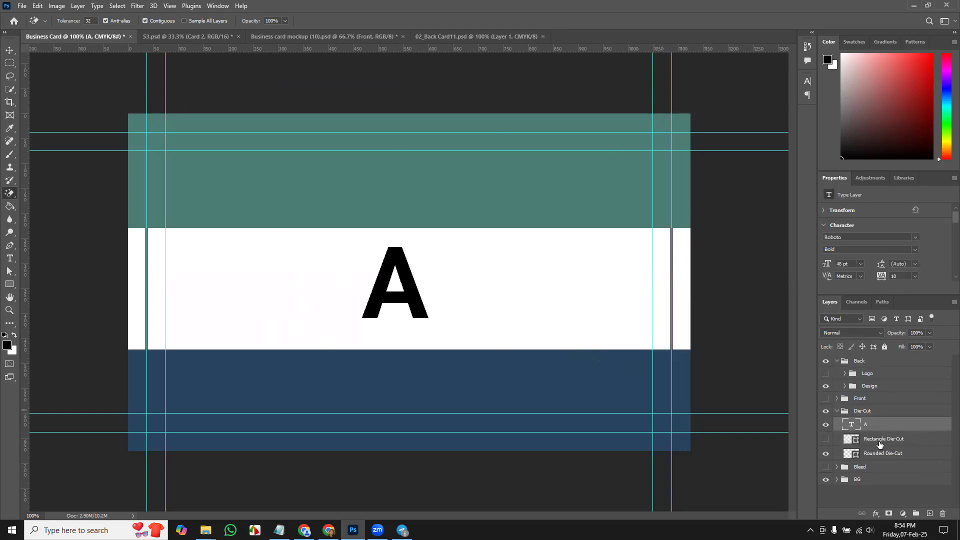
Change the text color of the letter A in the Die-Cut group to green.
double_click(851, 425)
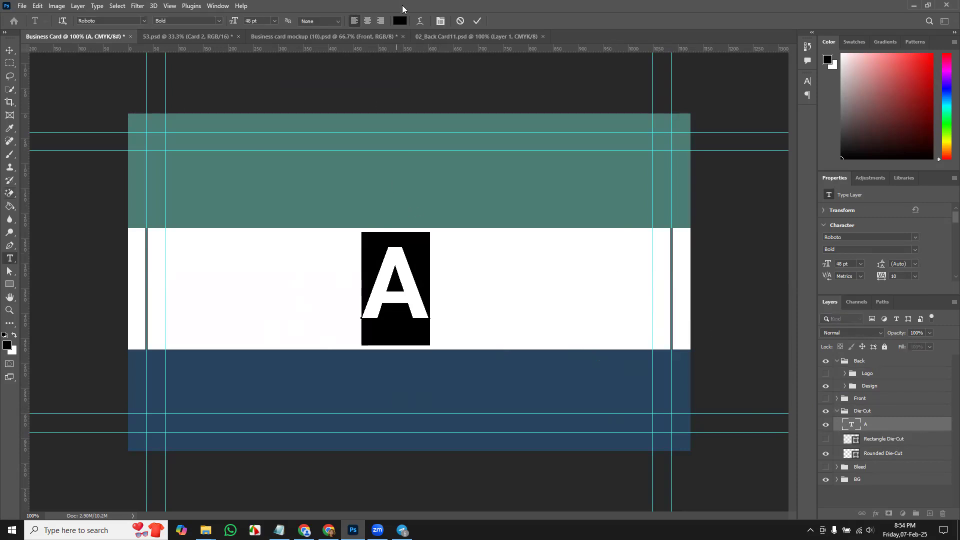
left_click(400, 20)
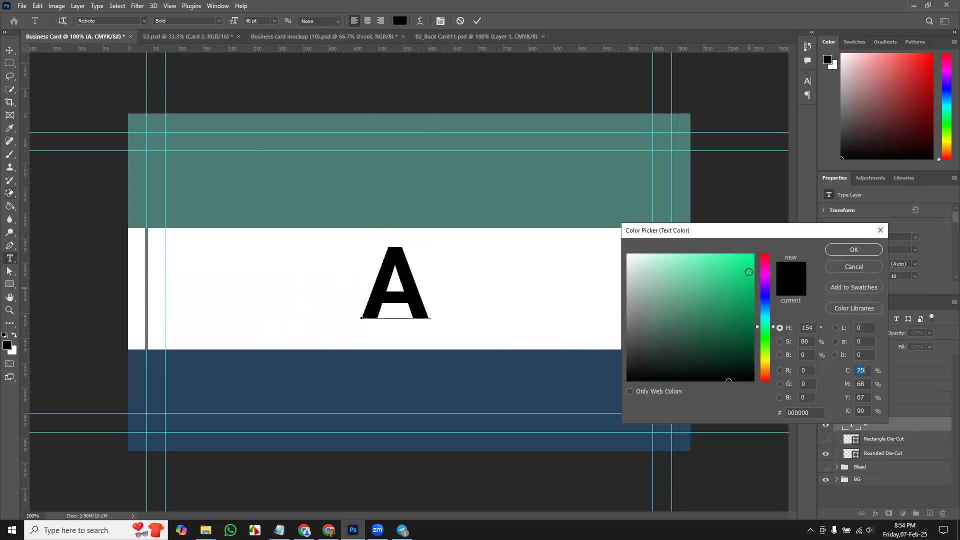
left_click(748, 272)
left_click(869, 250)
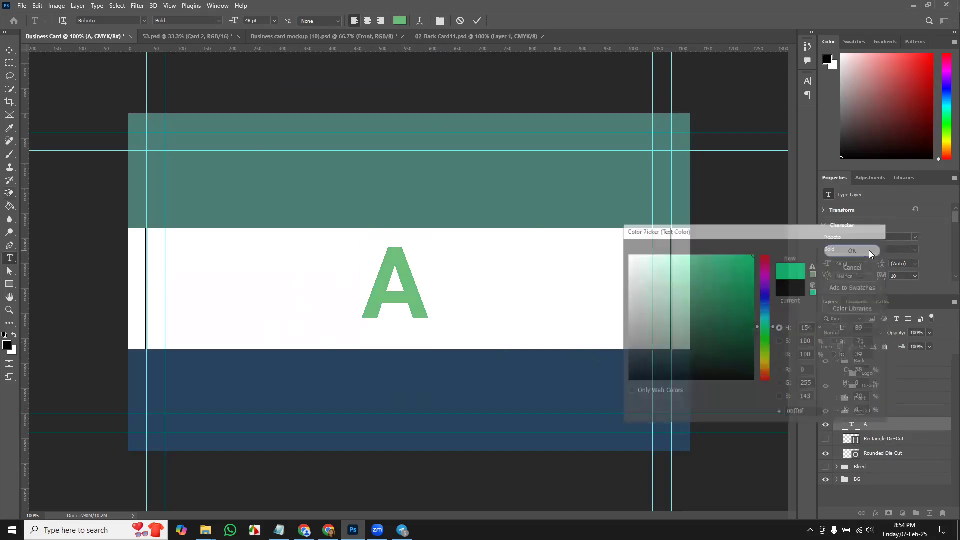
left_click(6, 241)
left_click(10, 54)
Trace the outer contour of the letter A with the Pen tool as a closed shape with a 1 pt black stroke and no fill.
left_click(10, 245)
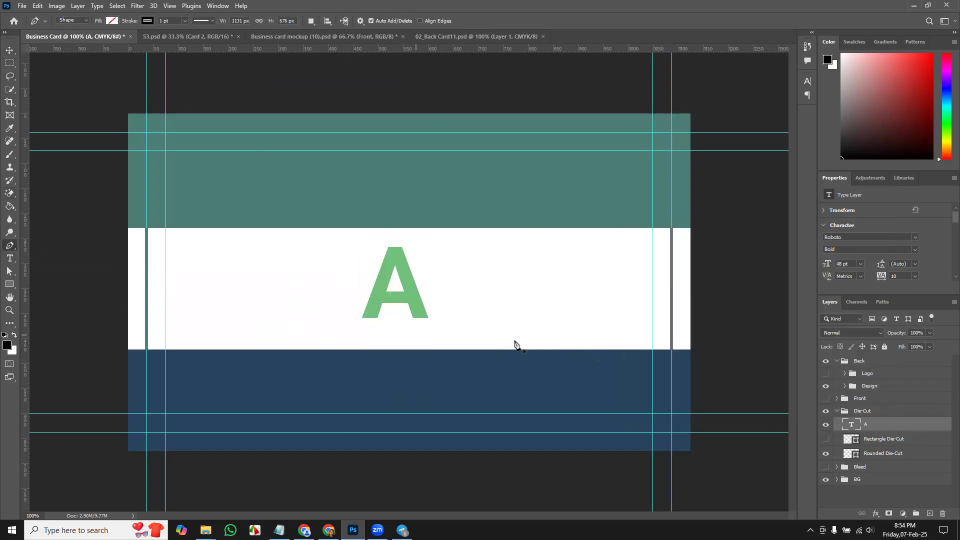
key("ctrl+plus")
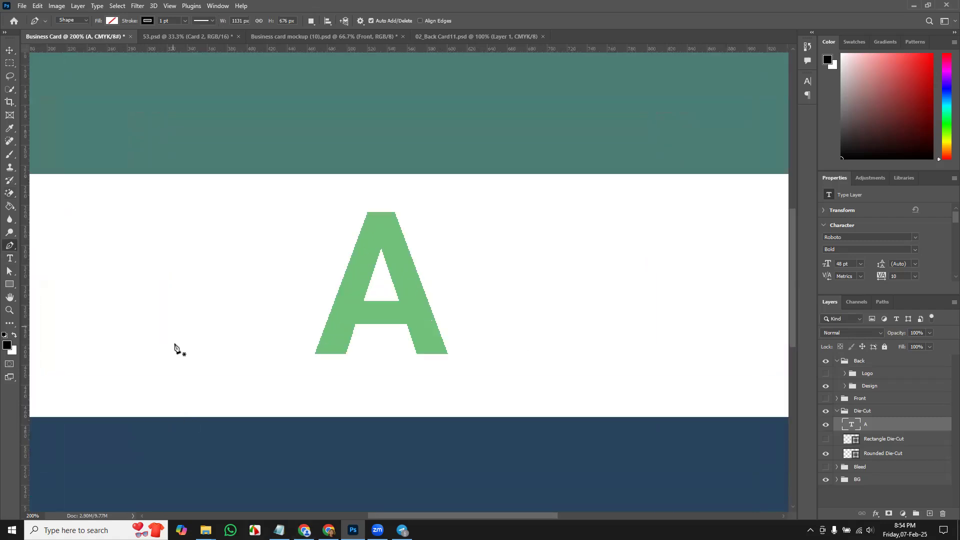
left_click(315, 354)
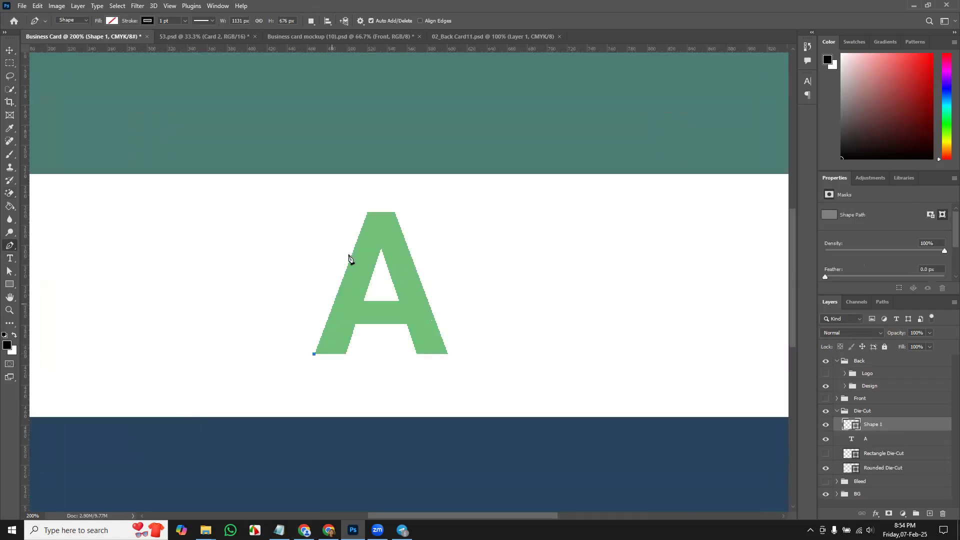
left_click(368, 214)
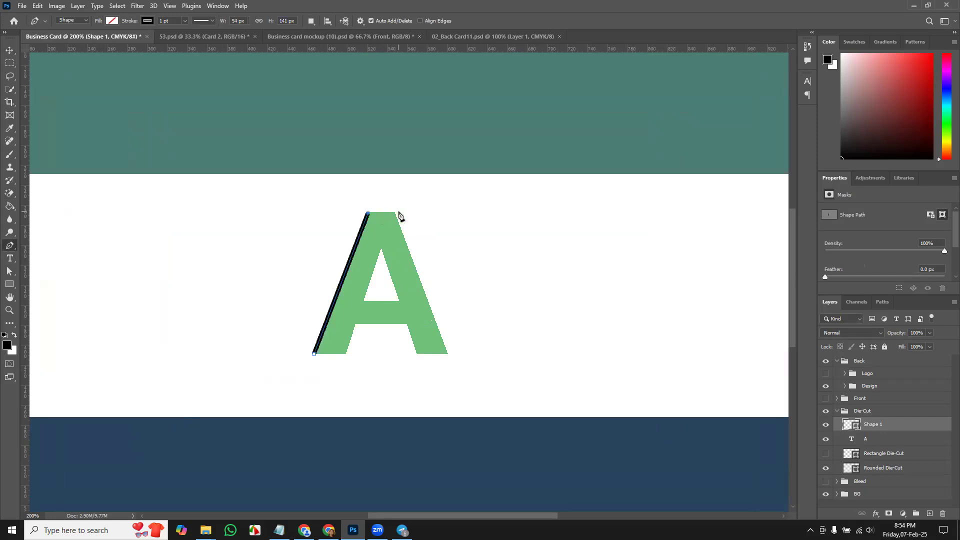
left_click(394, 212)
left_click(448, 353)
left_click(418, 354)
left_click(408, 326)
left_click(355, 324)
left_click(345, 353)
left_click(314, 354)
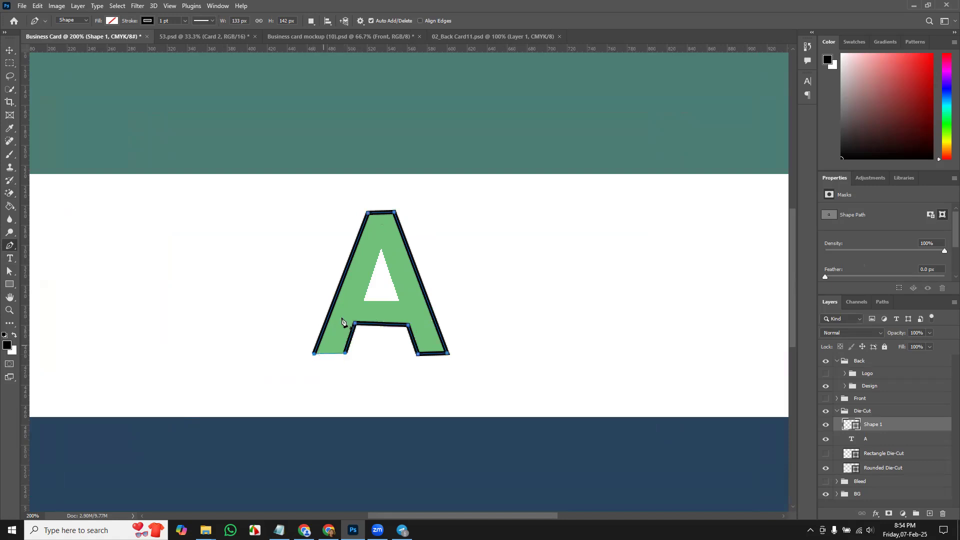
Trace the inner triangle of the letter A as a second closed Pen shape with a 1 pt black stroke and no fill.
left_click(363, 301)
left_click(381, 249)
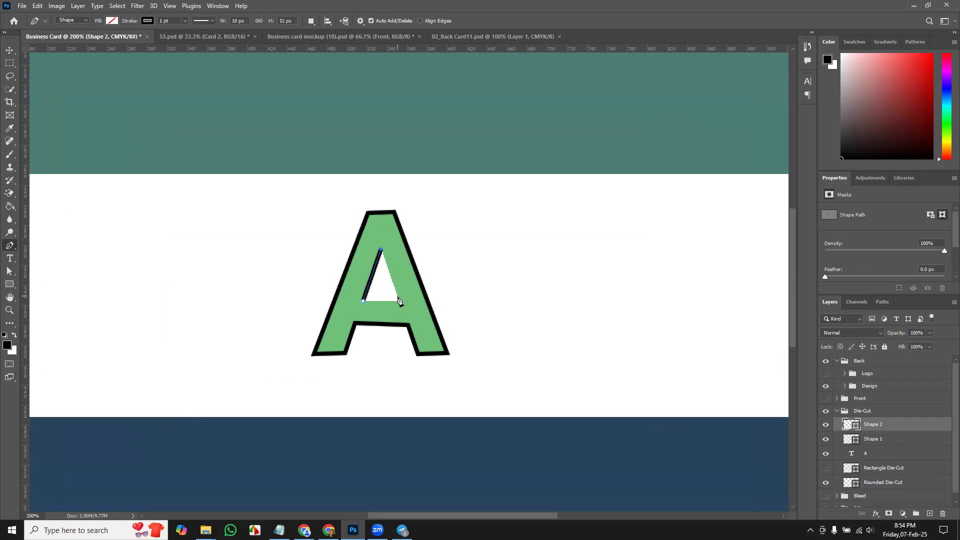
left_click(399, 299)
left_click(363, 301)
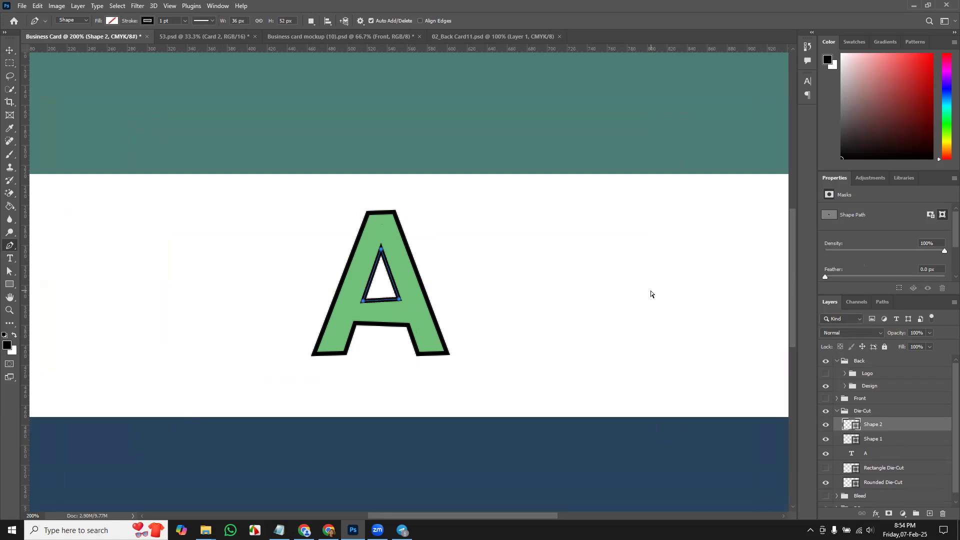
Hide the Back group so that only the die-cut artwork shows on the white card.
key("ctrl+0")
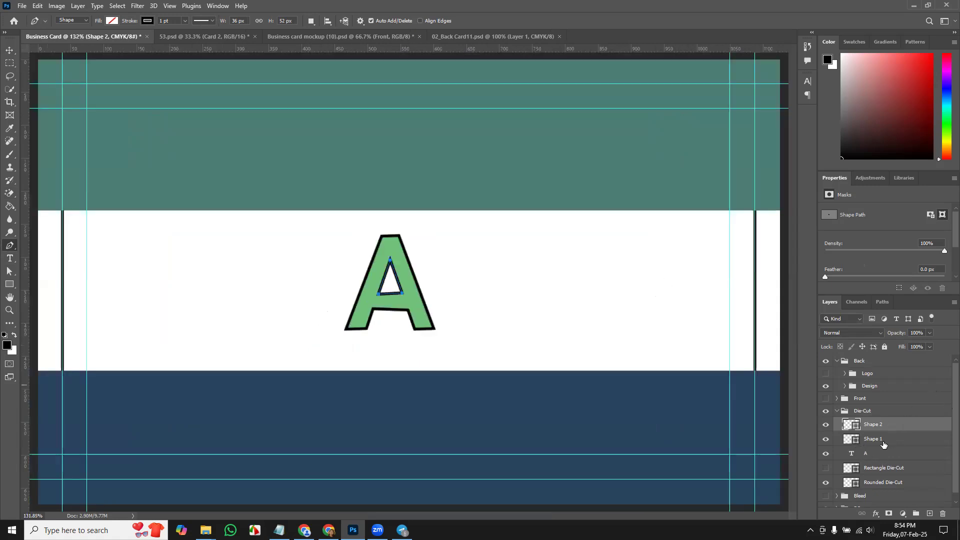
scroll(868, 460, "down", 1)
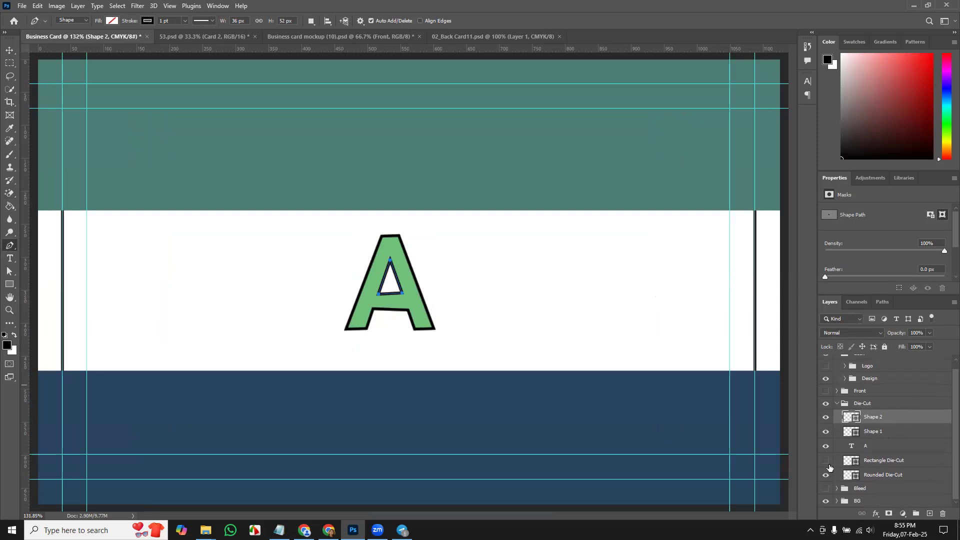
left_click(837, 407)
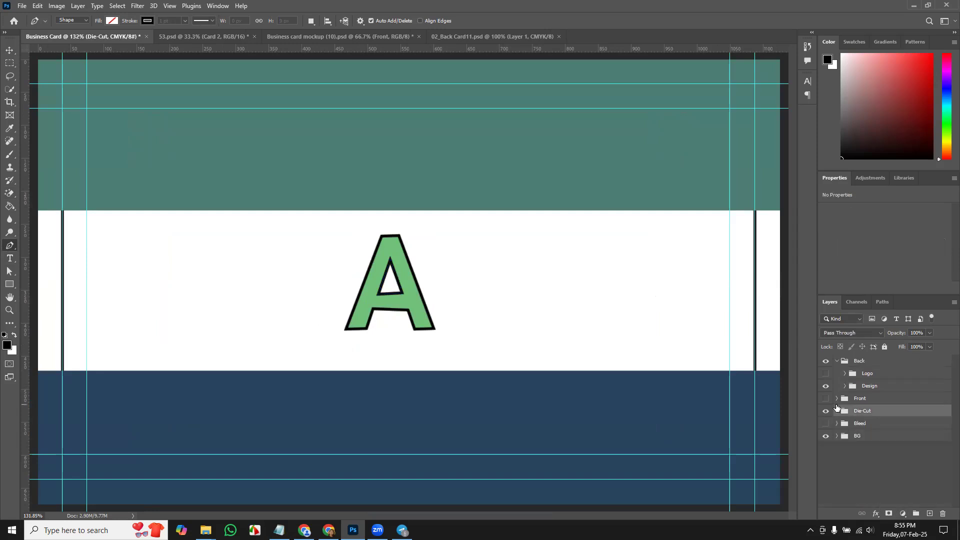
left_click(835, 364)
left_click(826, 361)
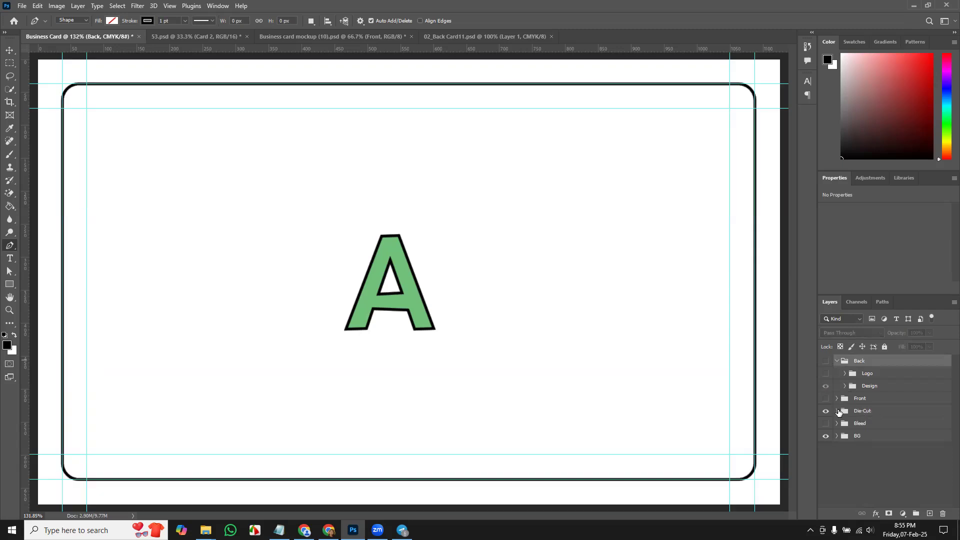
Expand the Die-Cut group and toggle the inner triangle's outline layer to check it.
left_click(837, 411)
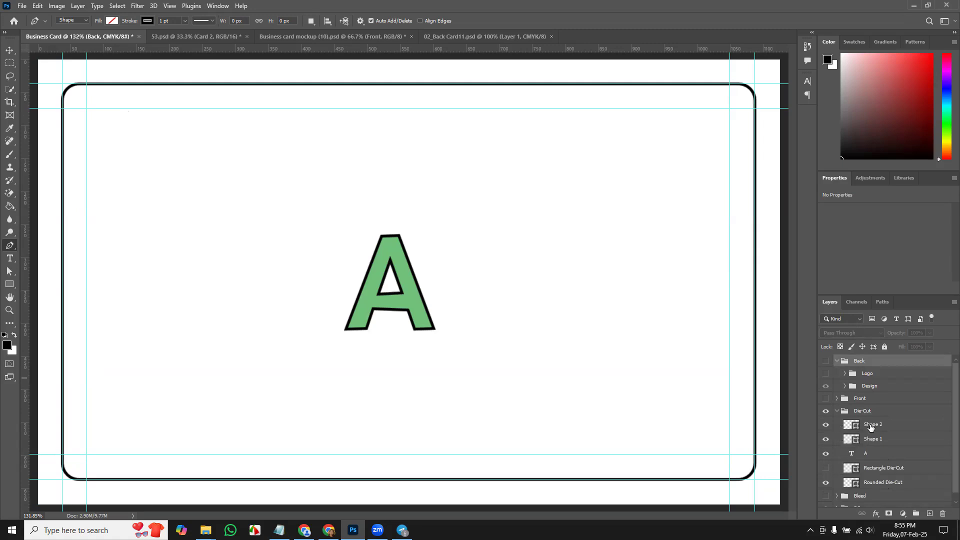
left_click(829, 426)
left_click(829, 426)
left_click(829, 425)
scroll(889, 438, "down", 1)
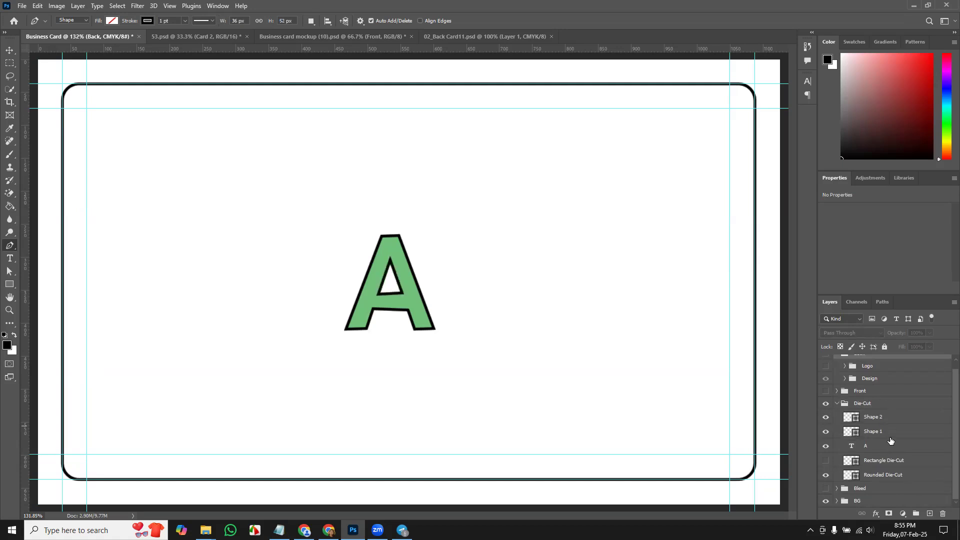
Change the text color of the letter A to white so only its traced die-cut outlines show.
left_click(852, 451)
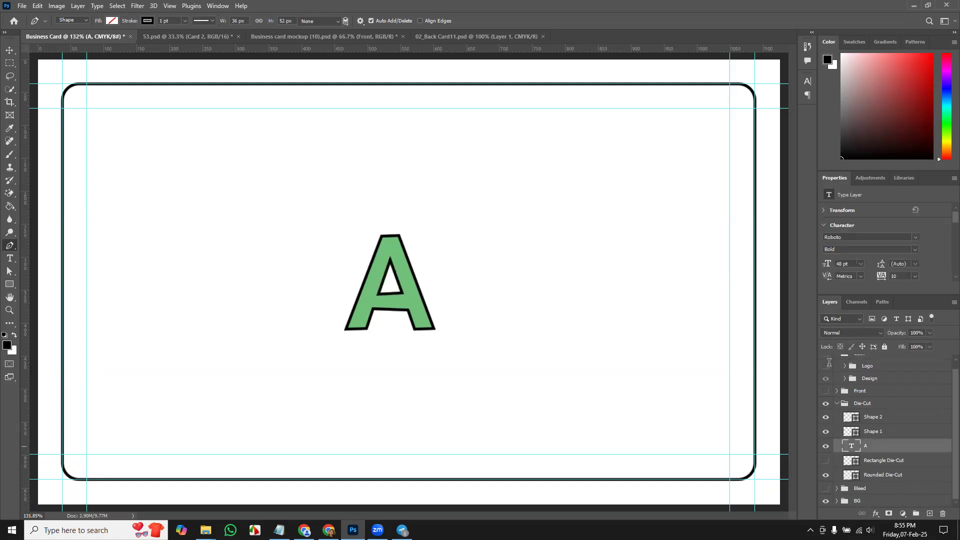
double_click(853, 448)
left_click(400, 20)
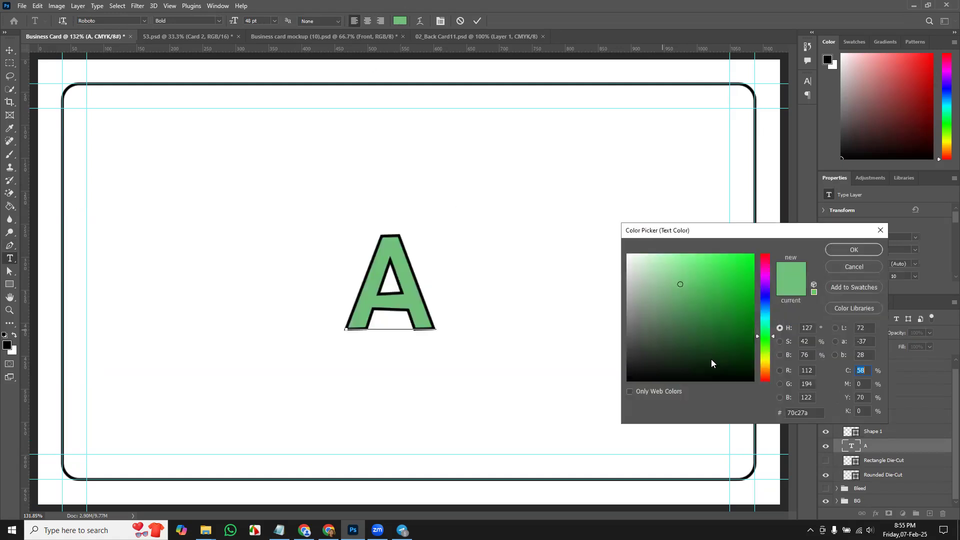
left_click(608, 228)
left_click(855, 249)
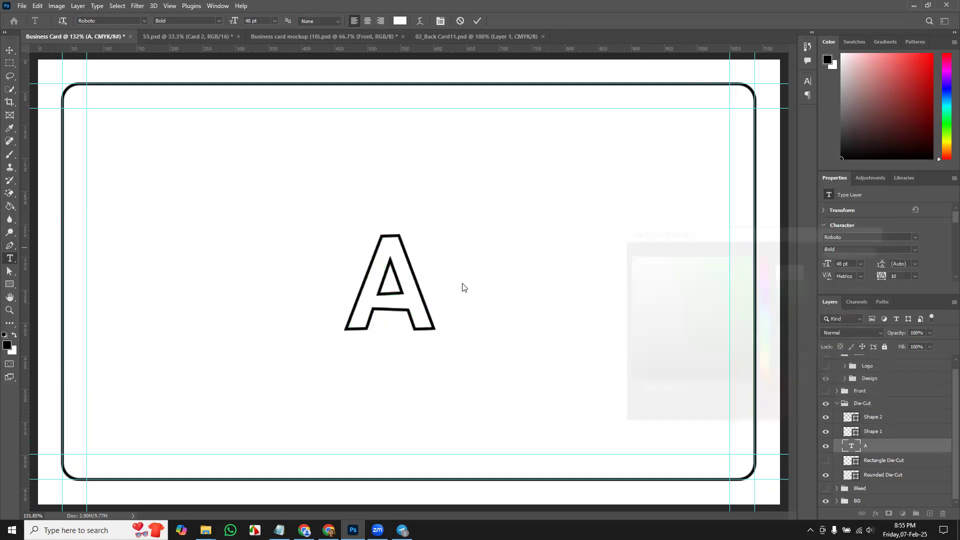
left_click(10, 50)
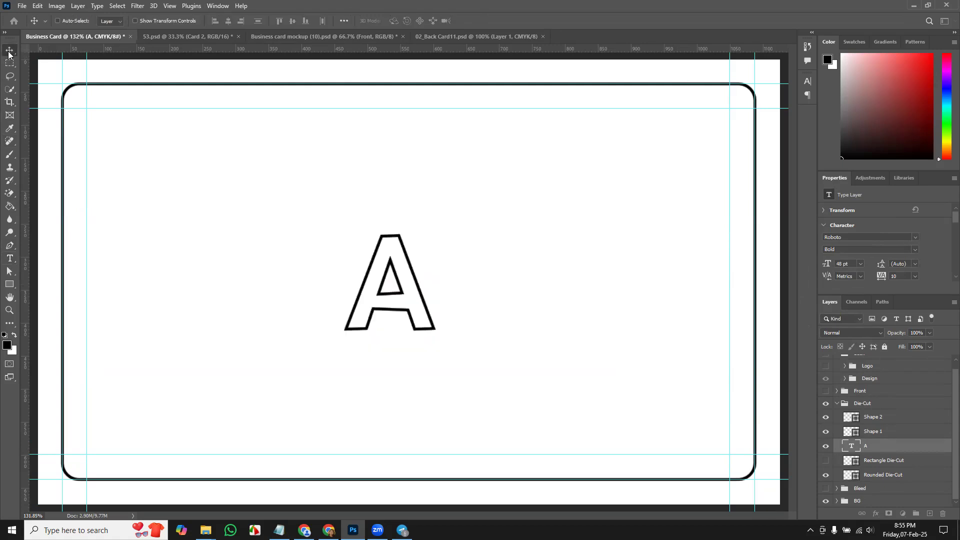
Save a copy of the die-cut artwork as a Photoshop PDF named "die cut", keeping the High Quality Print (Modified) preset.
left_click(22, 6)
left_click(55, 115)
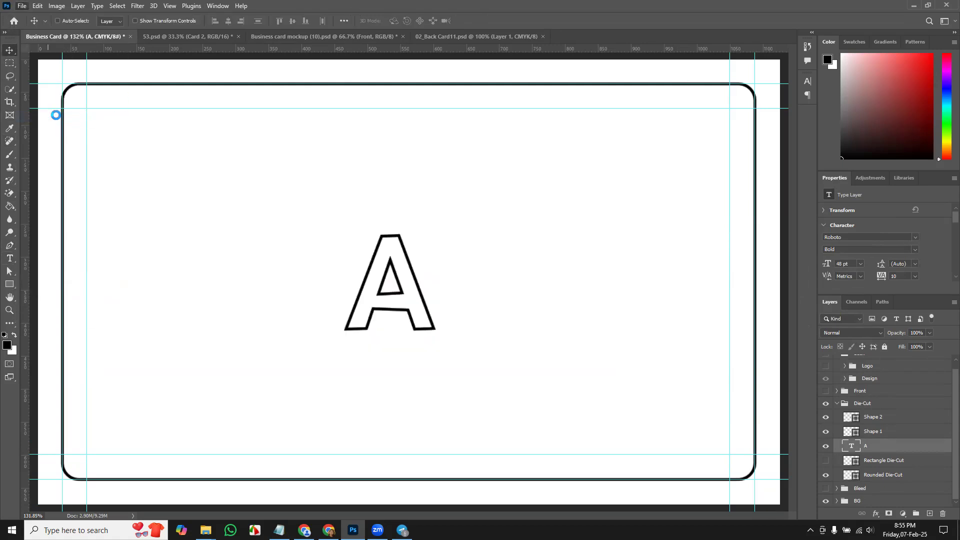
left_click(173, 306)
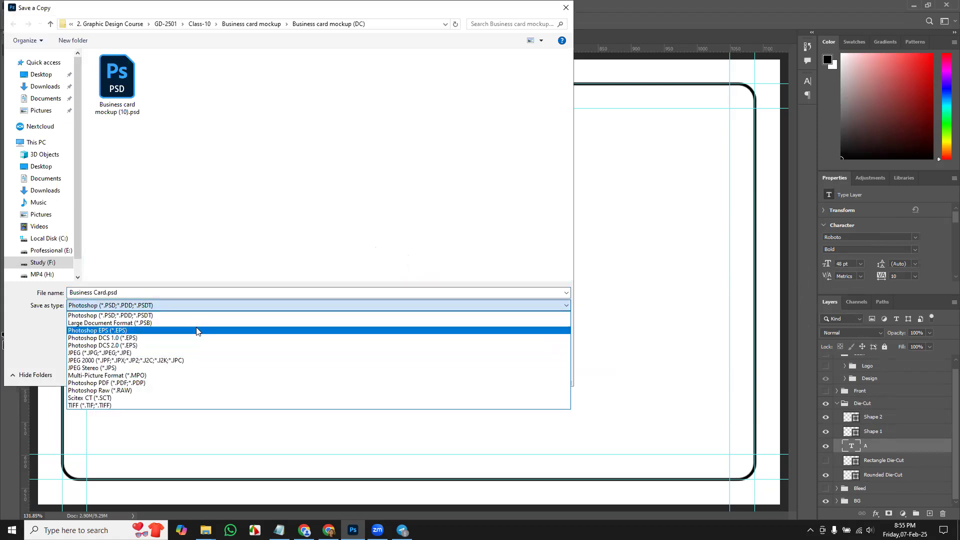
left_click(193, 383)
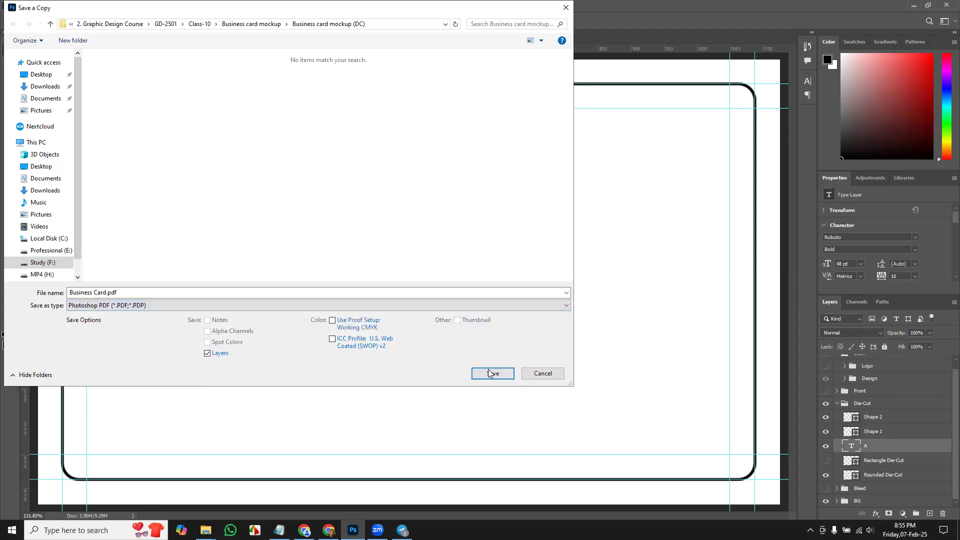
left_click(108, 292)
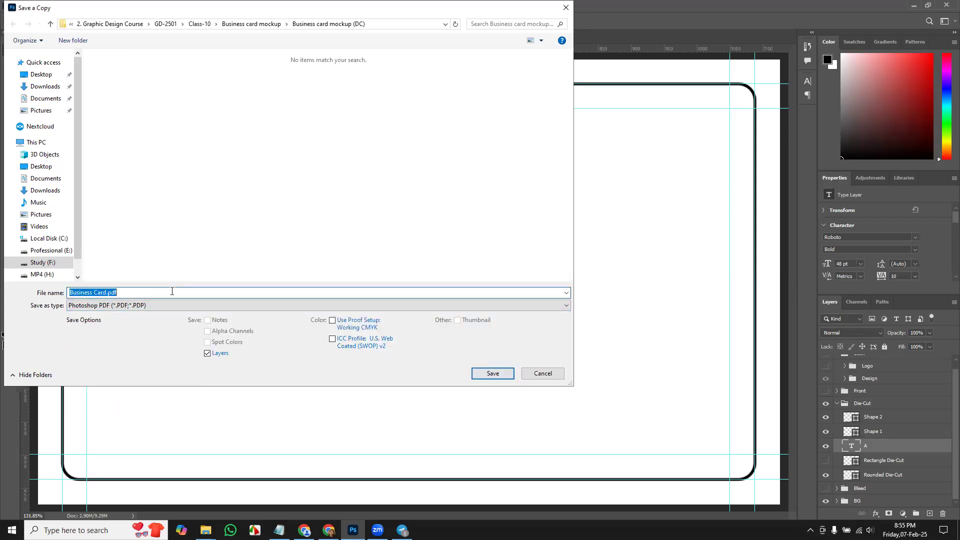
left_click(107, 294)
type("die cut")
left_click(492, 374)
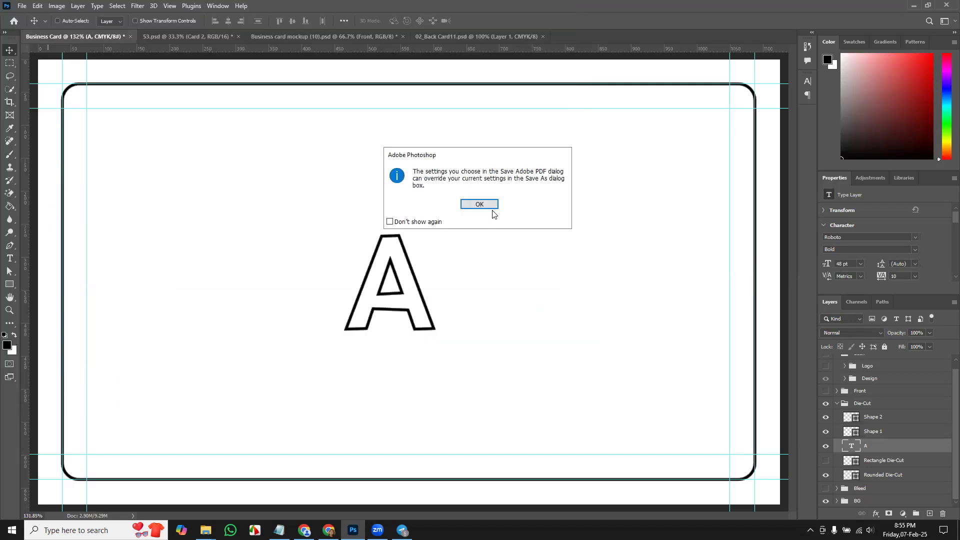
left_click(491, 207)
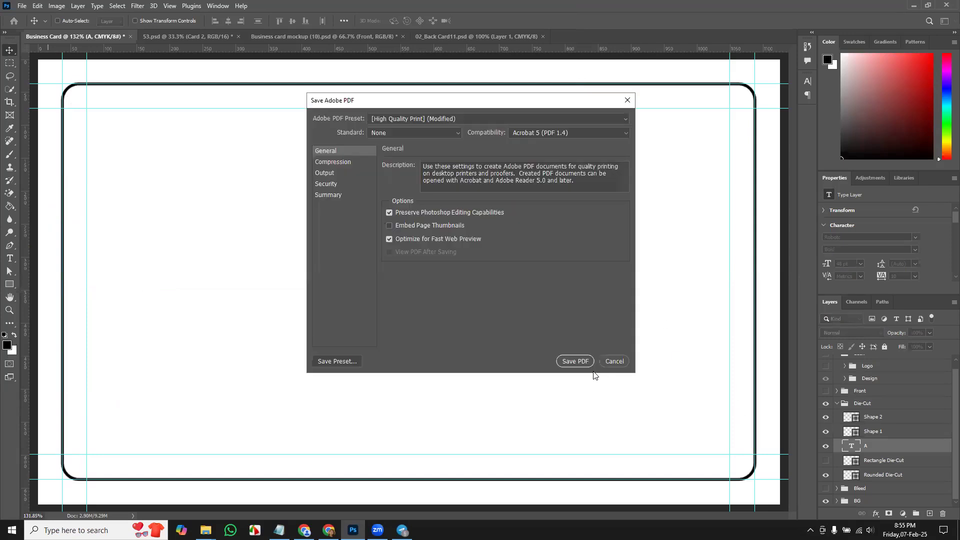
left_click(584, 363)
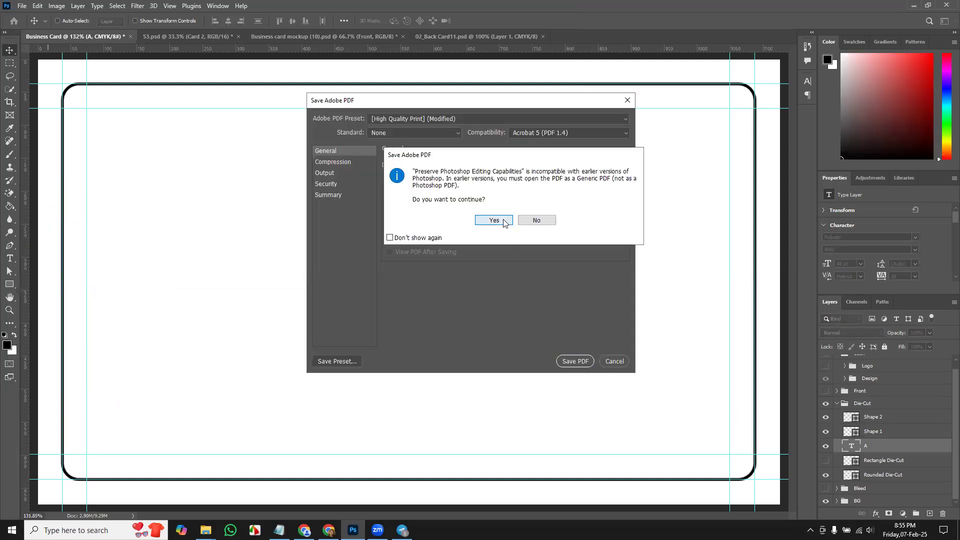
left_click(503, 222)
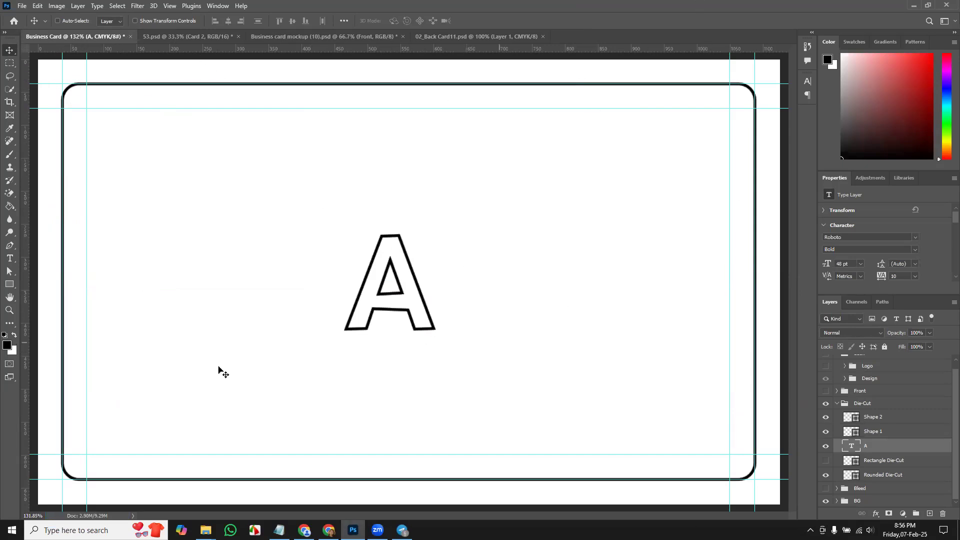
Review the die-cut outlines at 100% and compare them with Business card mockup (10).psd and 53.psd.
key("ctrl+1")
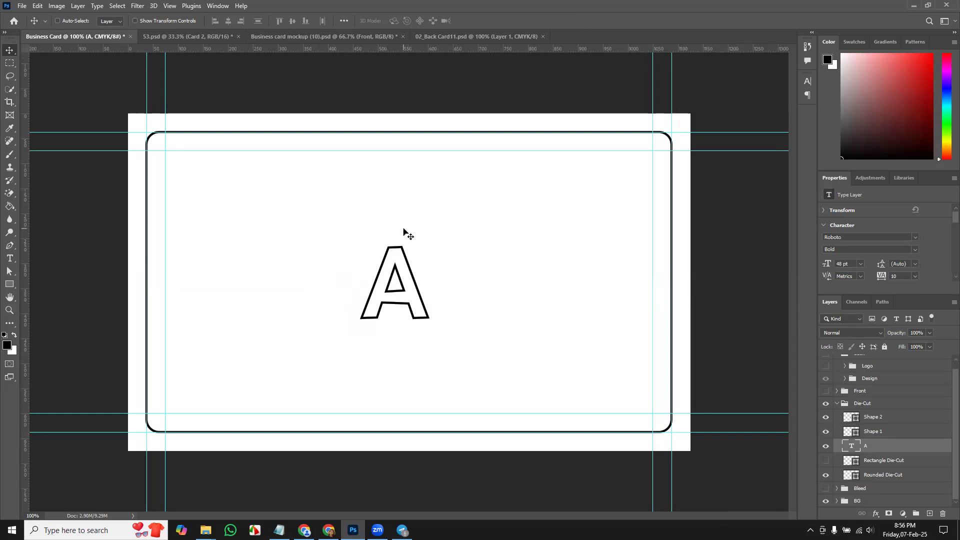
left_click(308, 36)
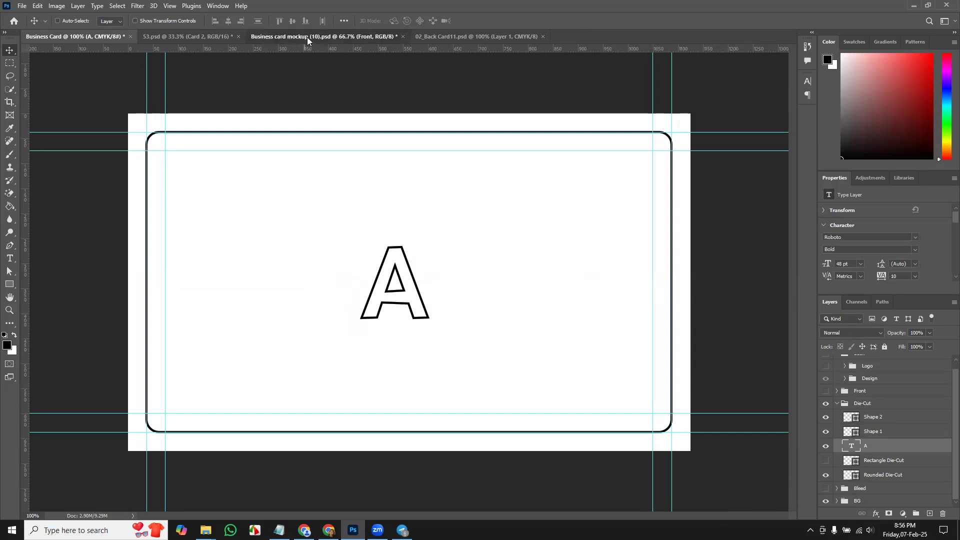
left_click(173, 33)
left_click(90, 36)
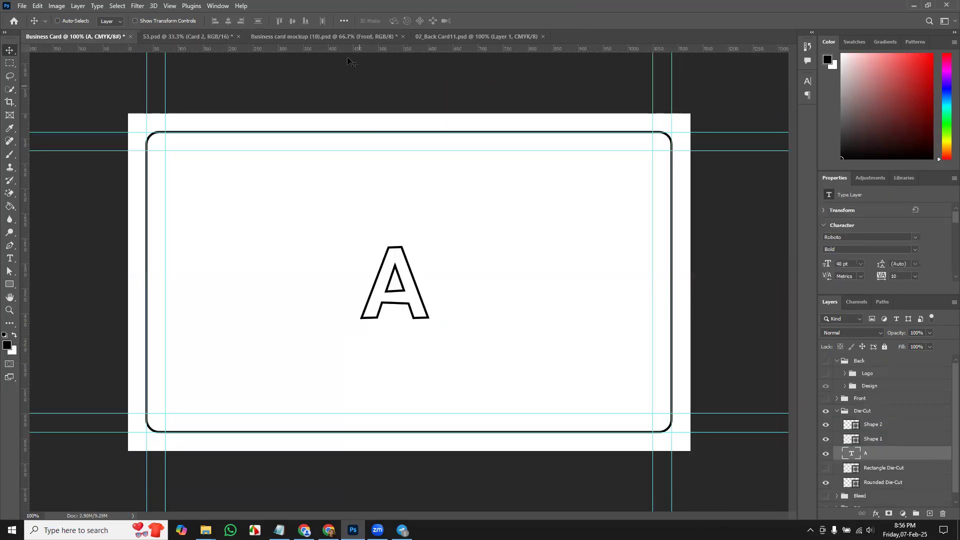
Compare the letter's die-cut outlines with the two card mockups and check the list of card types in the Notepad notes.
left_click(359, 36)
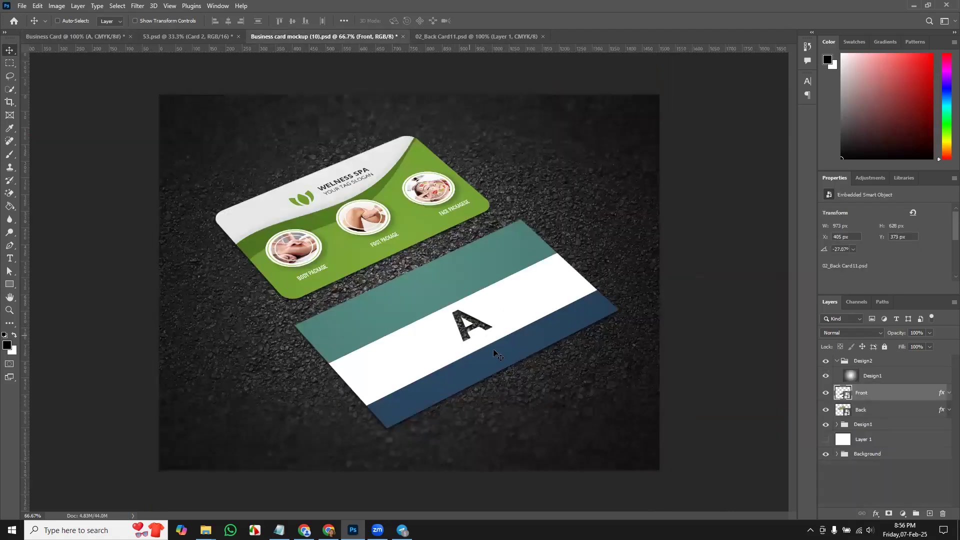
left_click(71, 39)
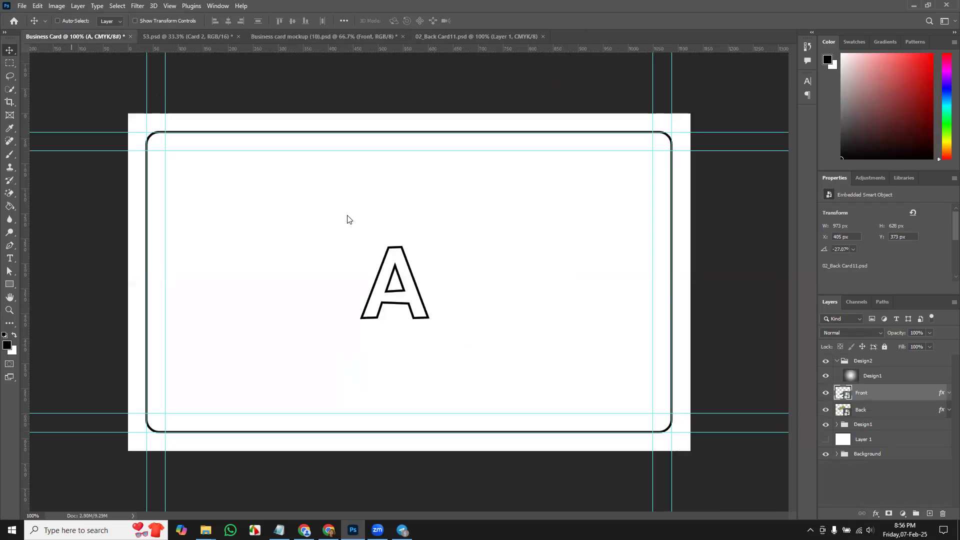
left_click(328, 36)
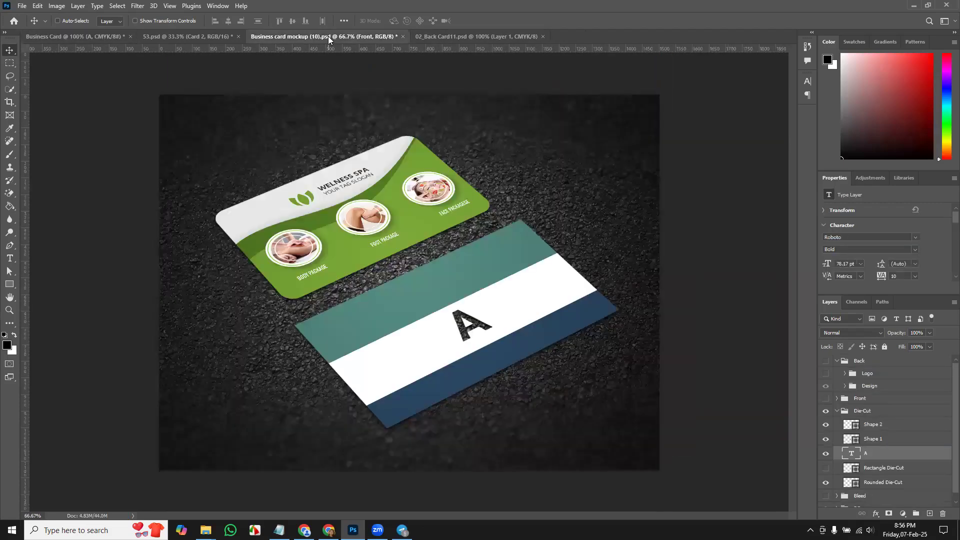
left_click(83, 36)
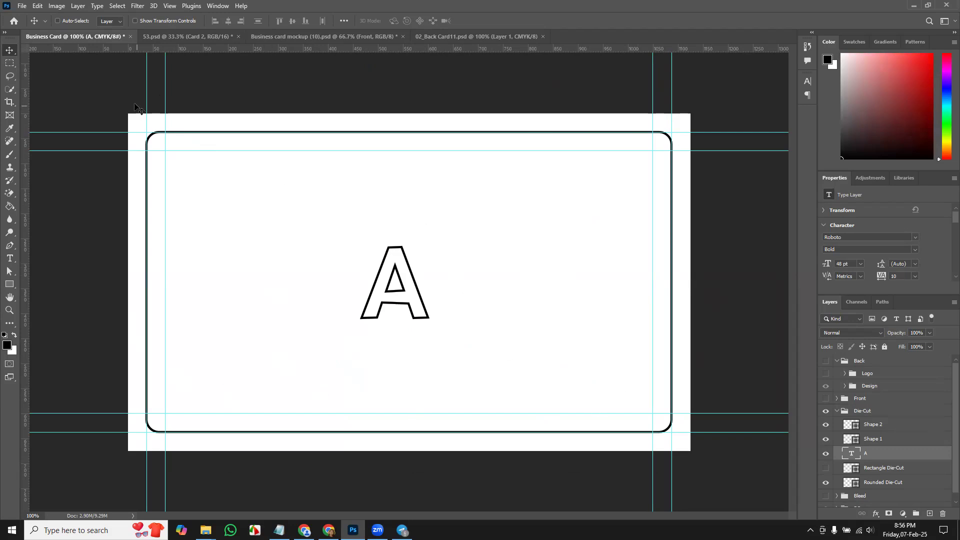
left_click(210, 37)
left_click(295, 38)
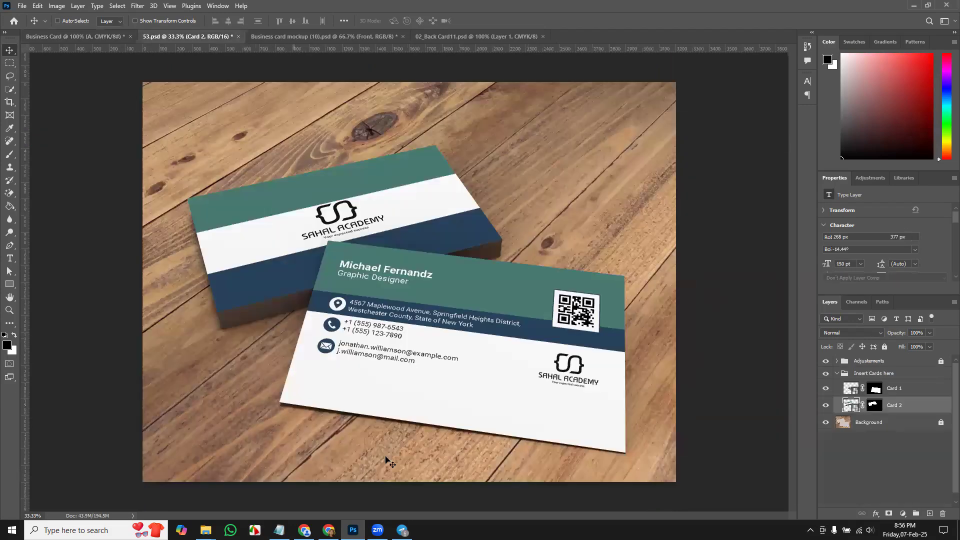
left_click(279, 530)
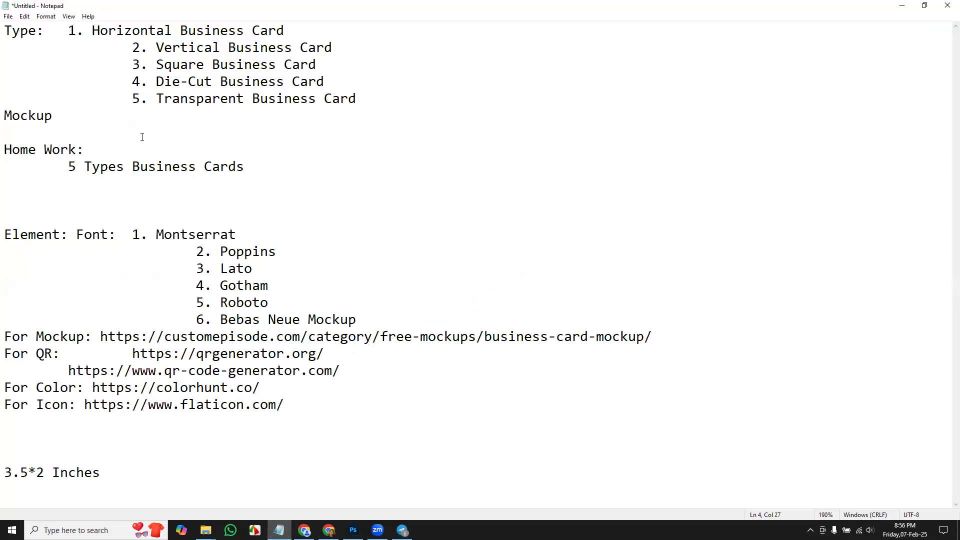
key("alt+Tab")
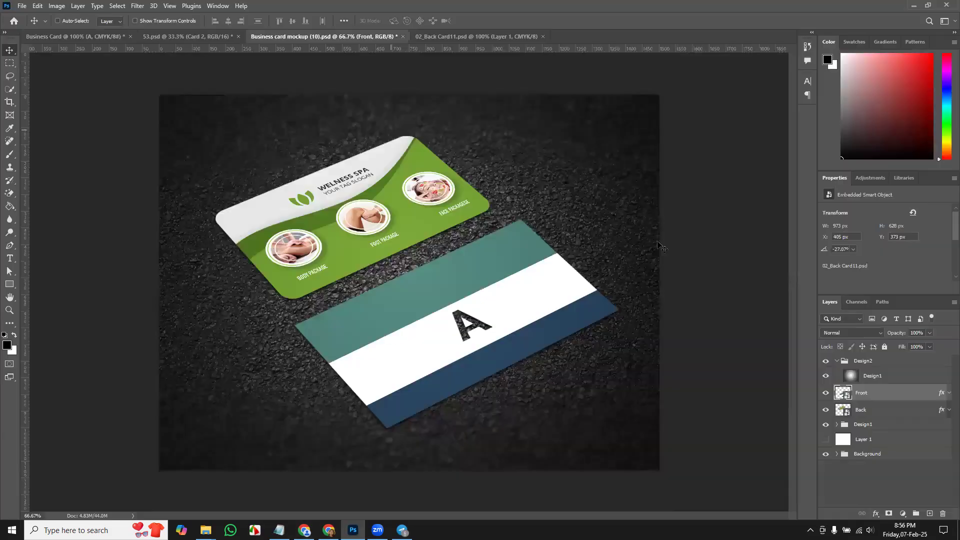
Open Business card mockup (12).psd from the Trasperant_Business card mockup (12) folder inside Class-10's Business card mockup folder.
left_click(101, 36)
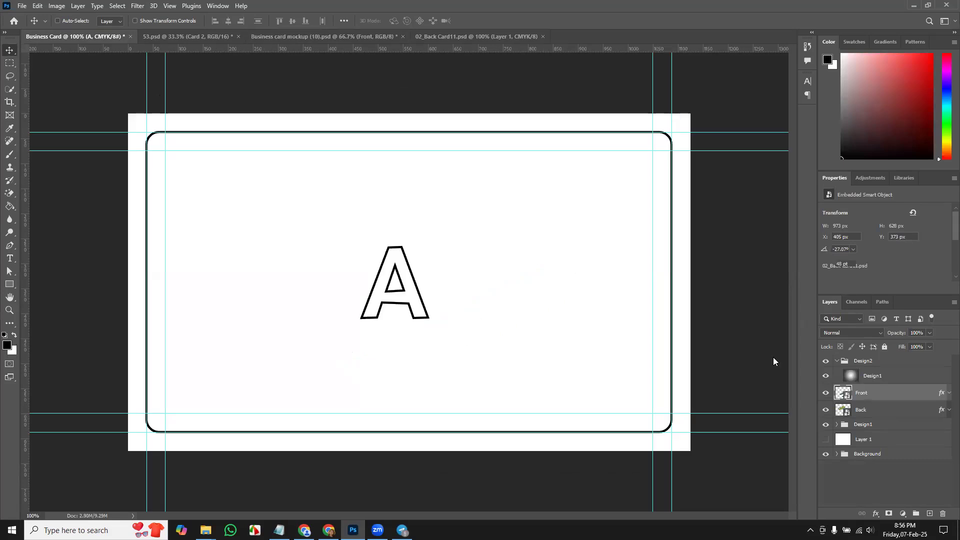
left_click(22, 5)
left_click(31, 26)
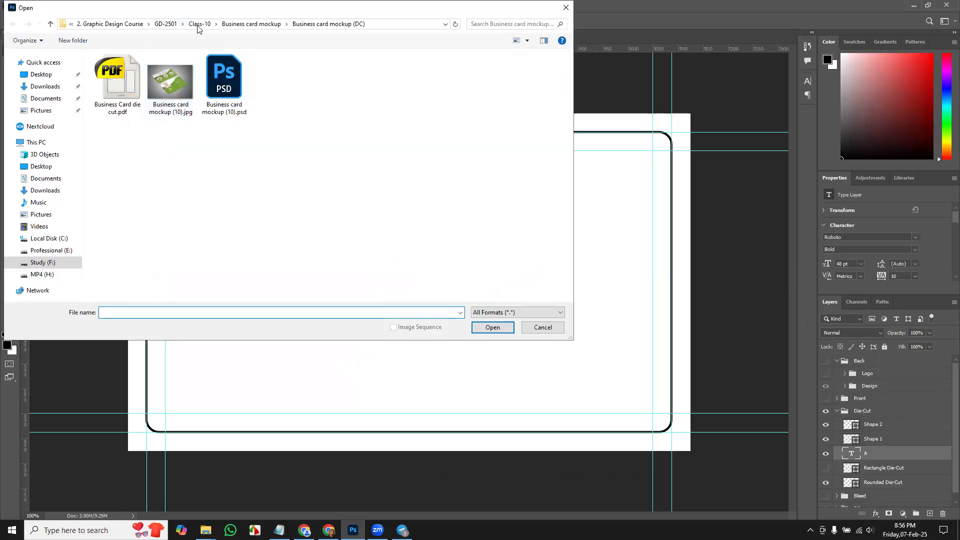
left_click(201, 24)
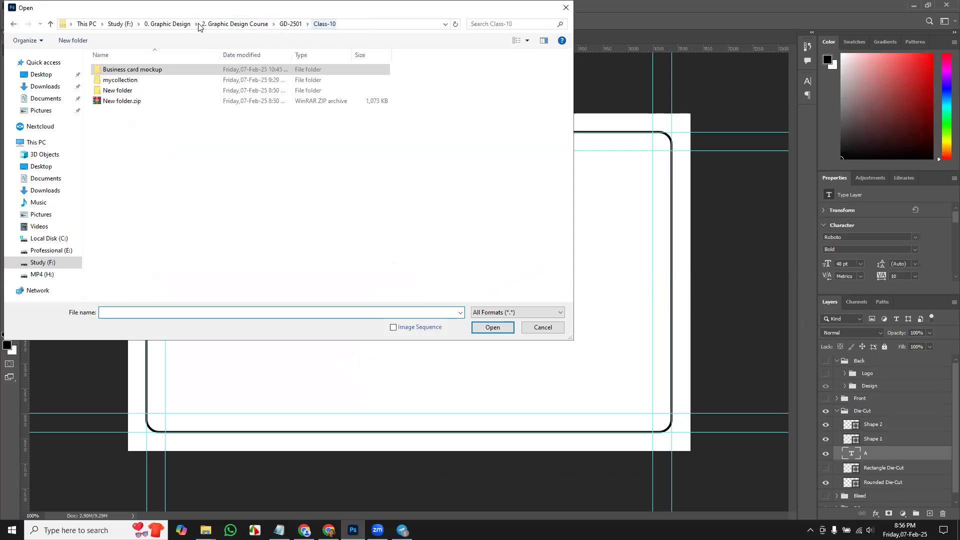
double_click(173, 69)
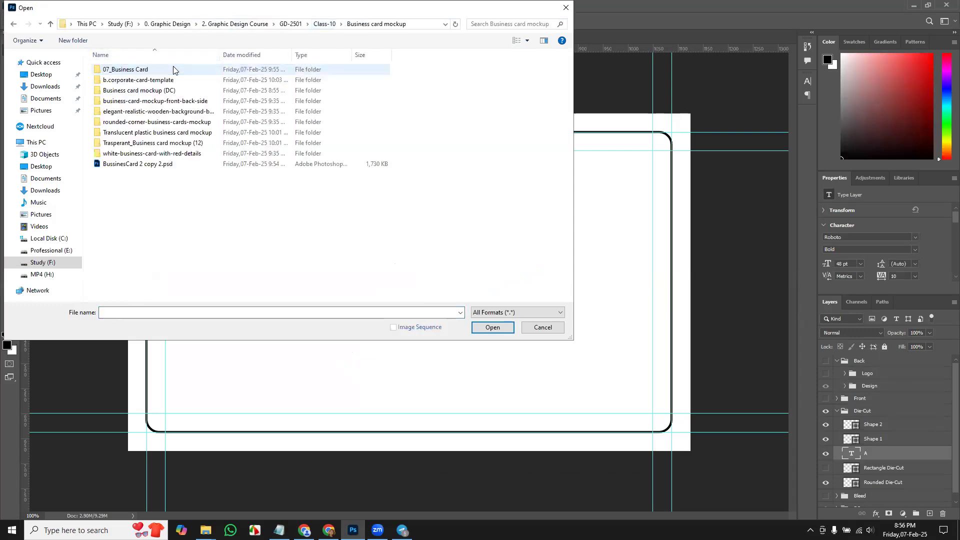
double_click(172, 133)
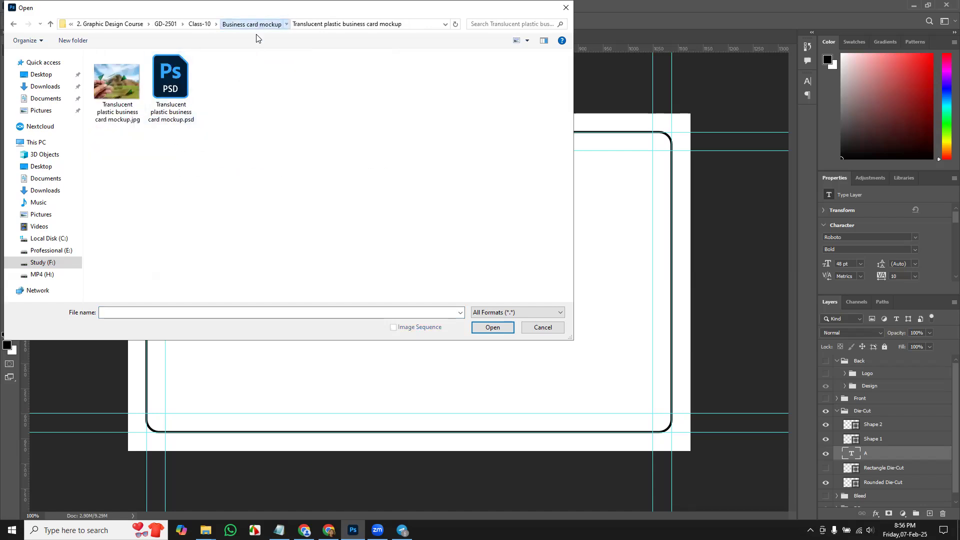
left_click(254, 24)
double_click(165, 142)
double_click(128, 90)
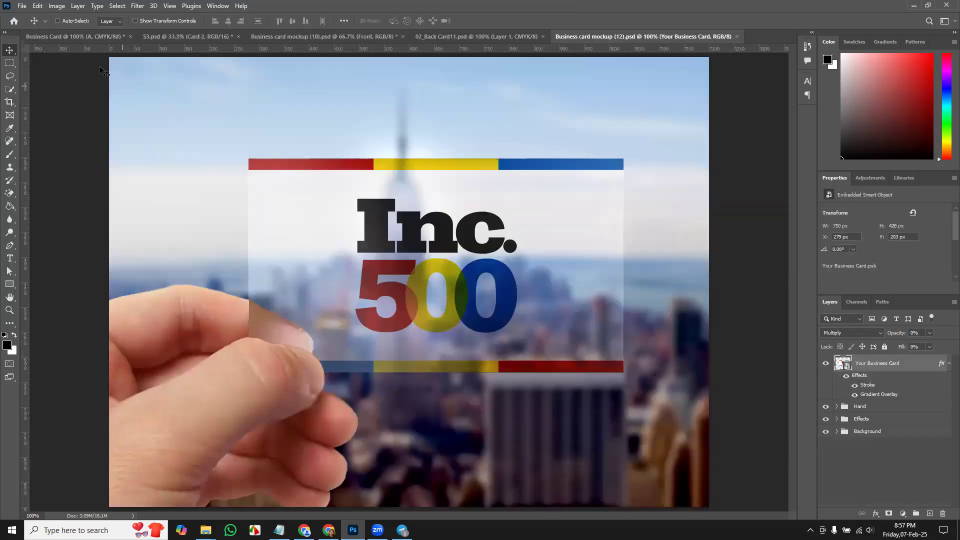
In the Business Card document, collapse and hide the Die-Cut group and show the Front group instead.
left_click(91, 36)
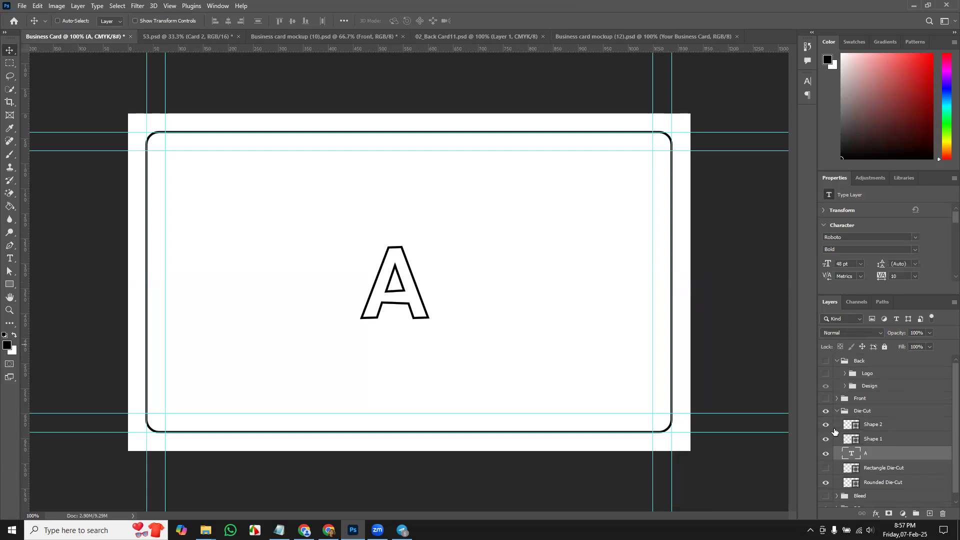
left_click(838, 411)
left_click(827, 411)
left_click(825, 361)
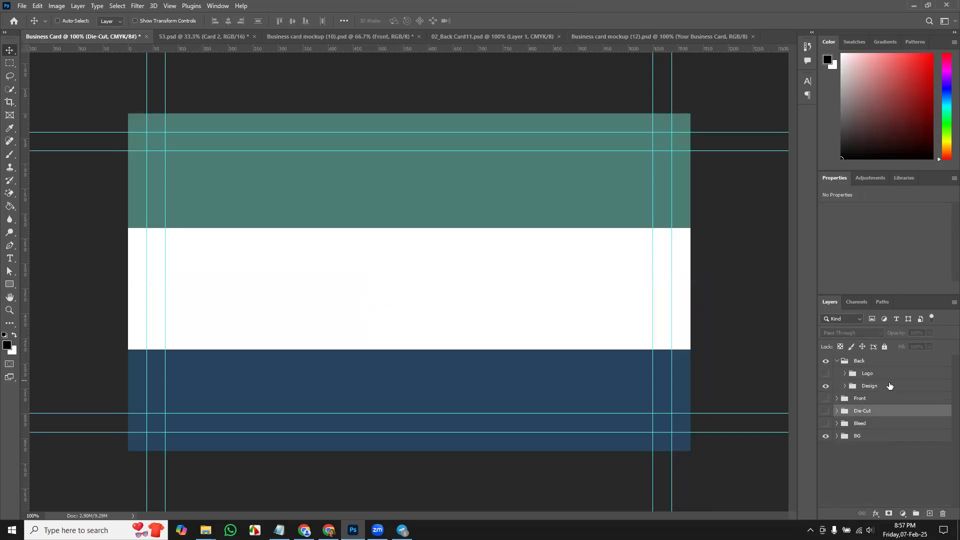
left_click(825, 361)
left_click(825, 399)
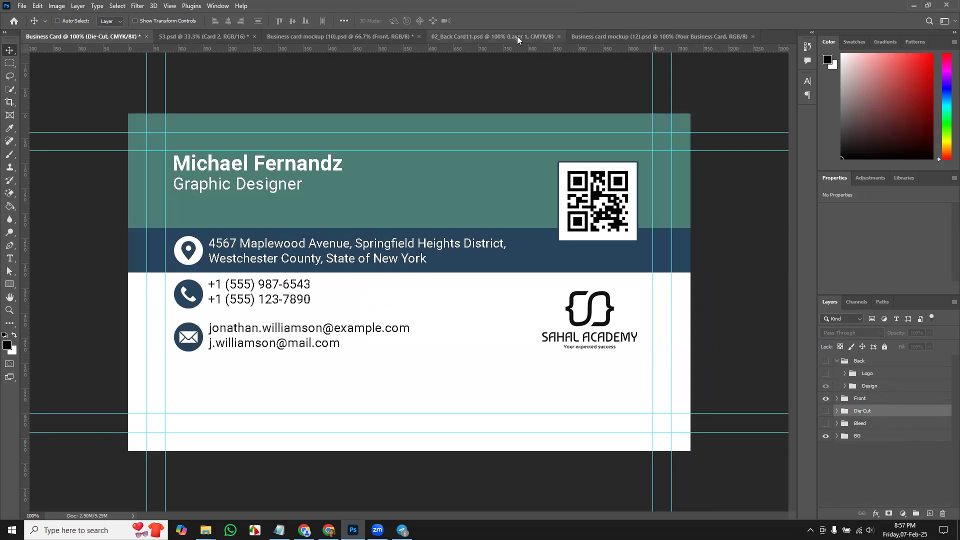
Open the transparent mockup's Your Business Card smart object, and make a merged copy of the entire card front from the Business Card document.
left_click(602, 36)
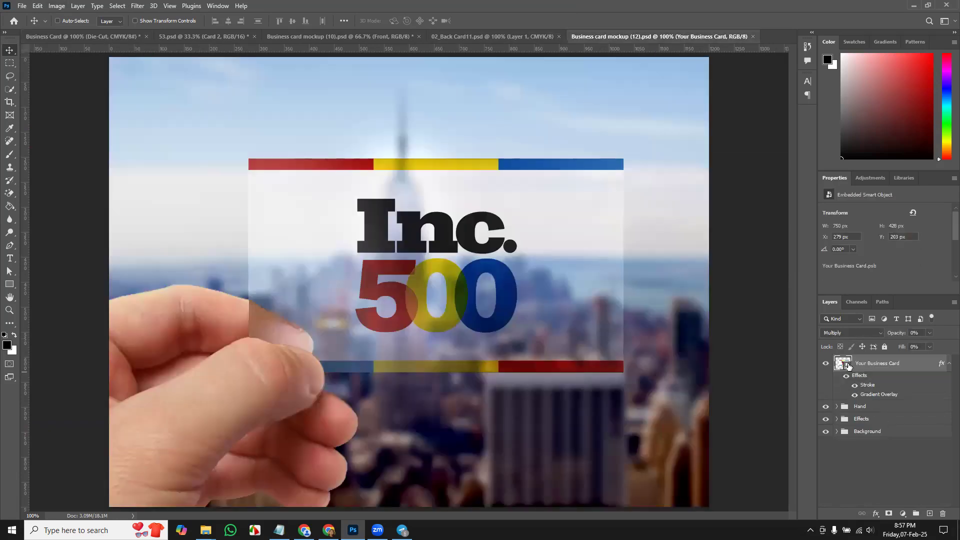
double_click(846, 368)
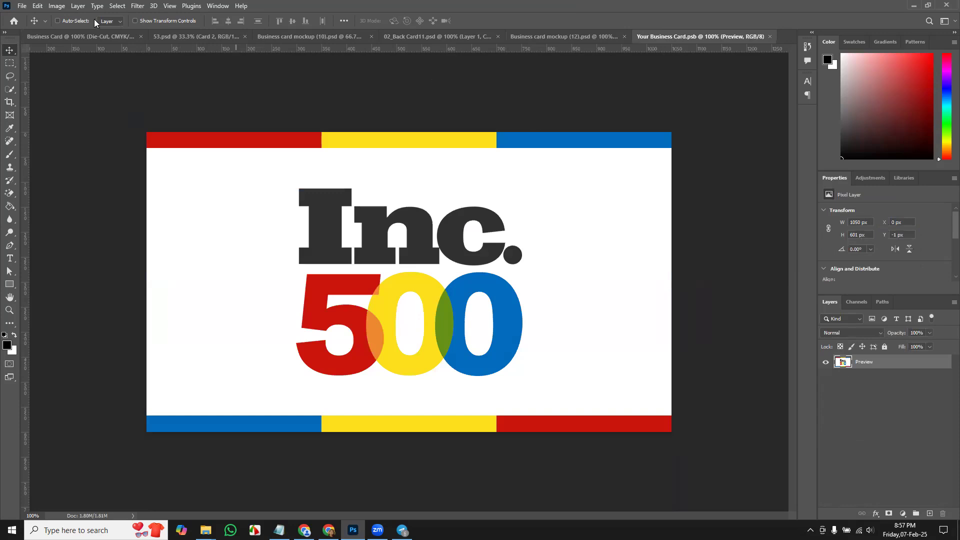
left_click(91, 35)
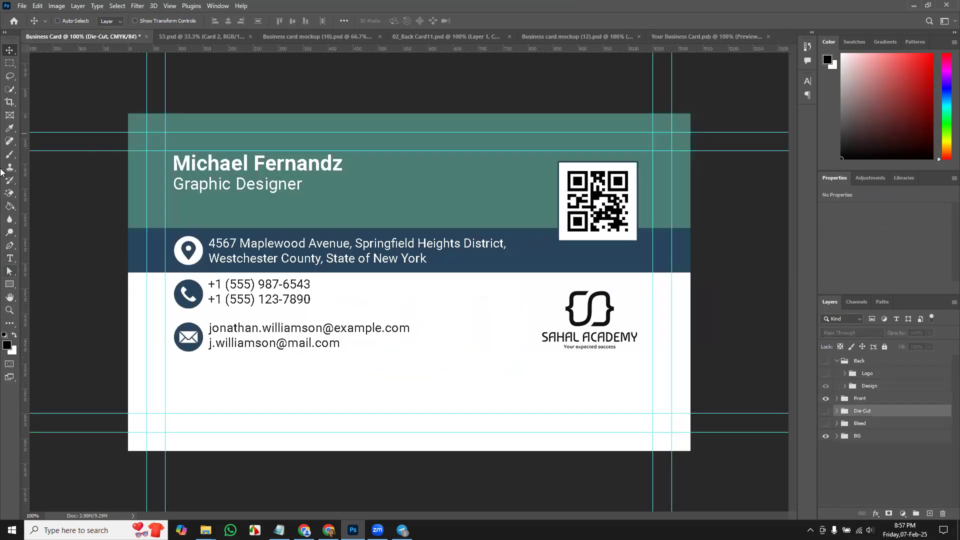
left_click(9, 63)
left_click_drag(124, 110, 735, 488)
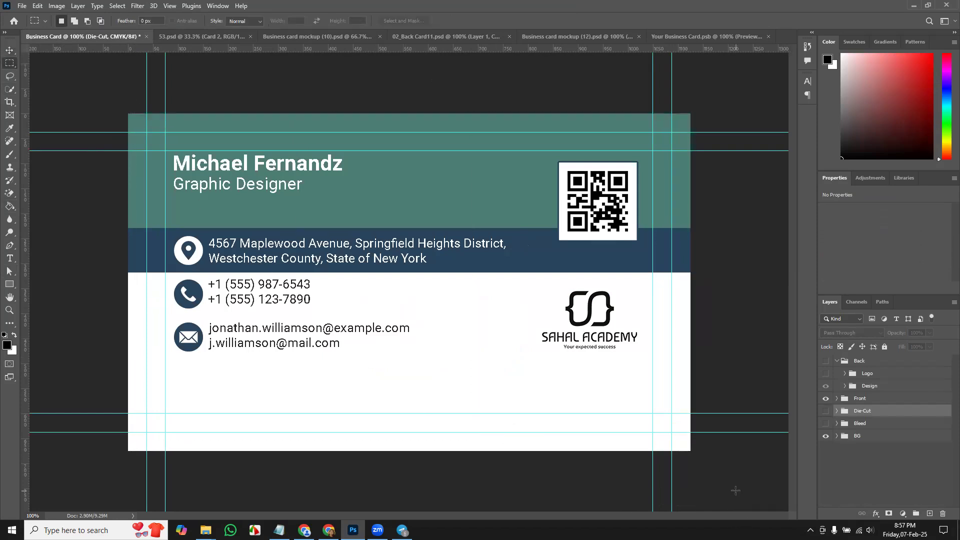
left_click(21, 6)
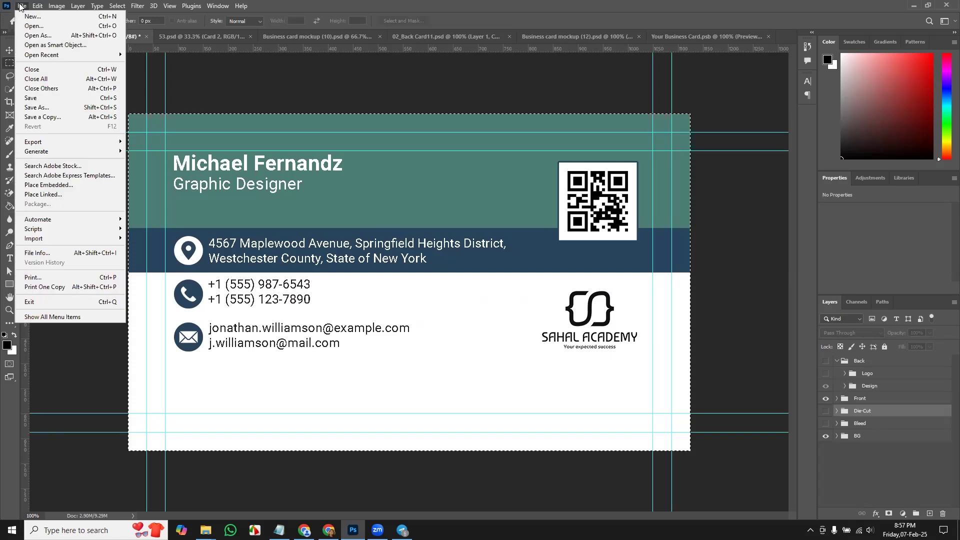
left_click(38, 6)
left_click(38, 7)
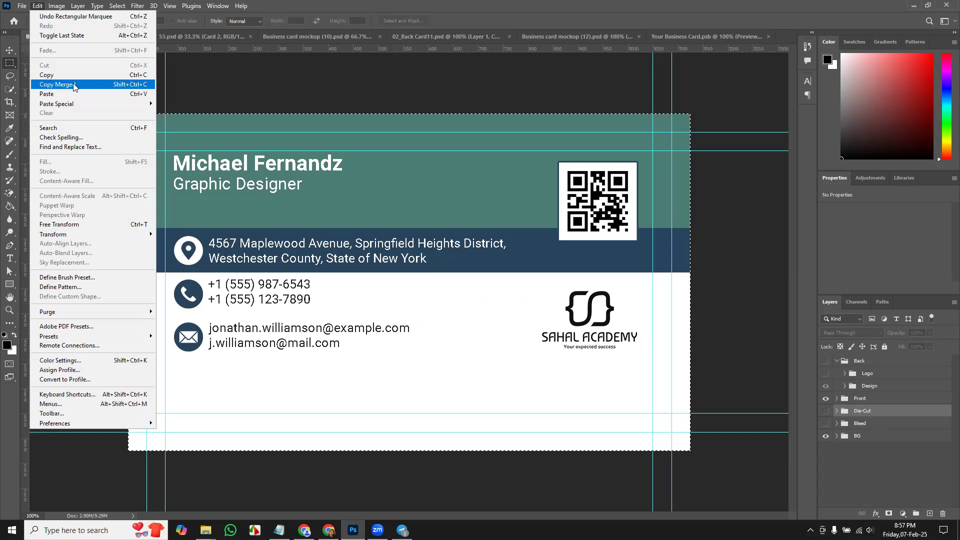
left_click(66, 95)
Paste the card front into Your Business Card.psb, save it, and check the result in the transparent mockup.
left_click(678, 39)
key("ctrl+v")
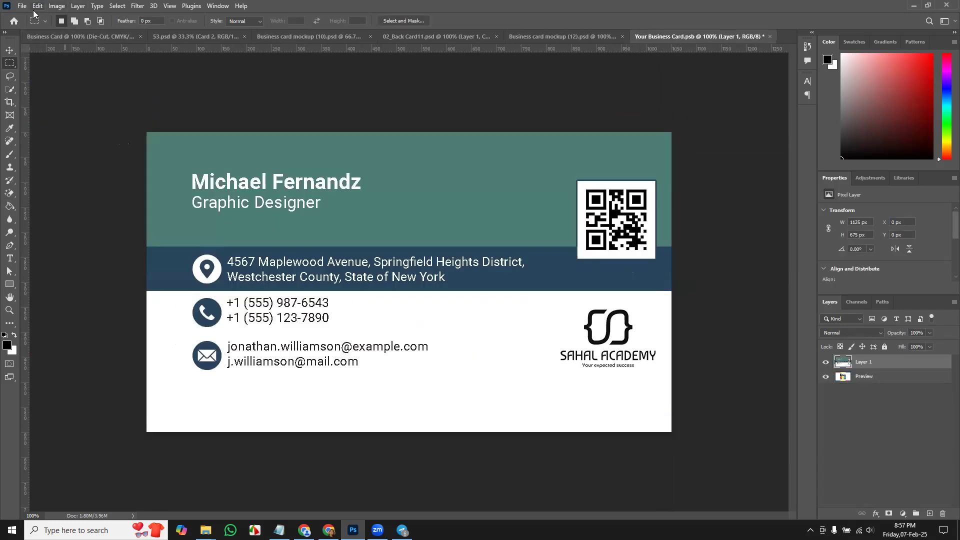
key("ctrl+s")
left_click(533, 36)
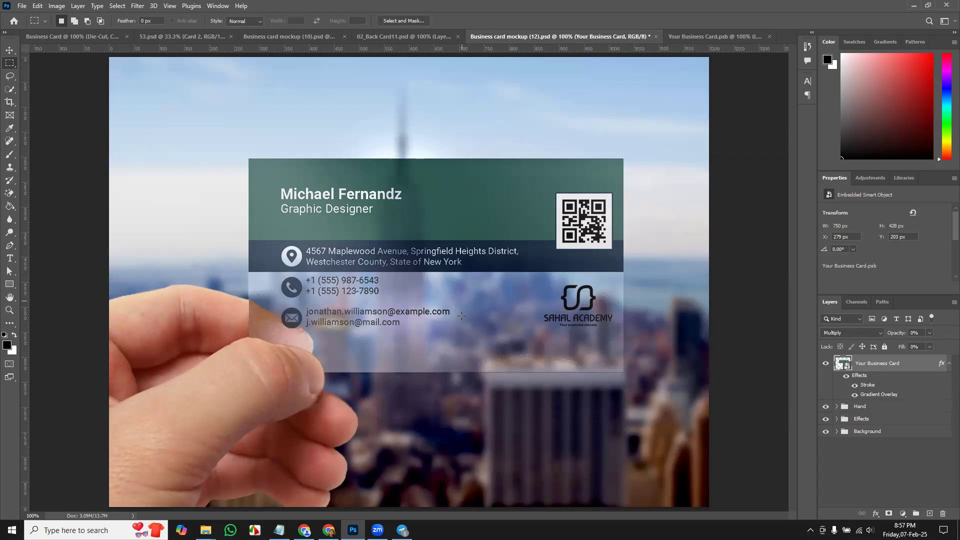
left_click(73, 37)
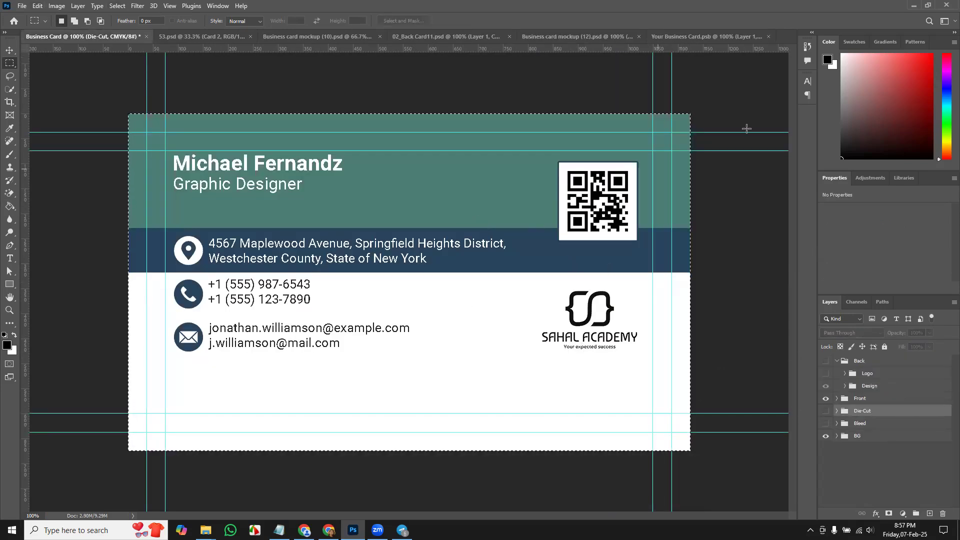
left_click(704, 36)
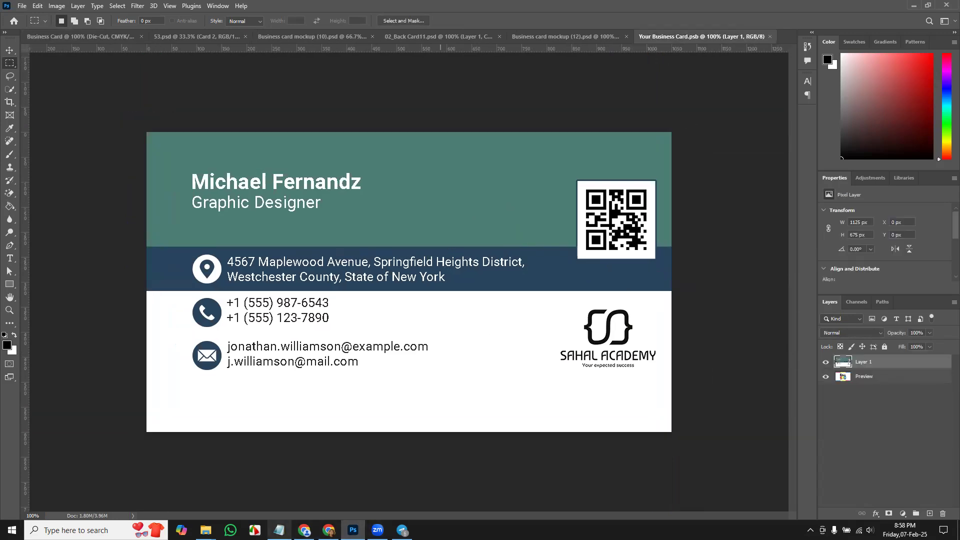
Go through the Notepad notes, highlighting the homework of 5 Types Business Cards, the font list and the QR generator links.
left_click(279, 530)
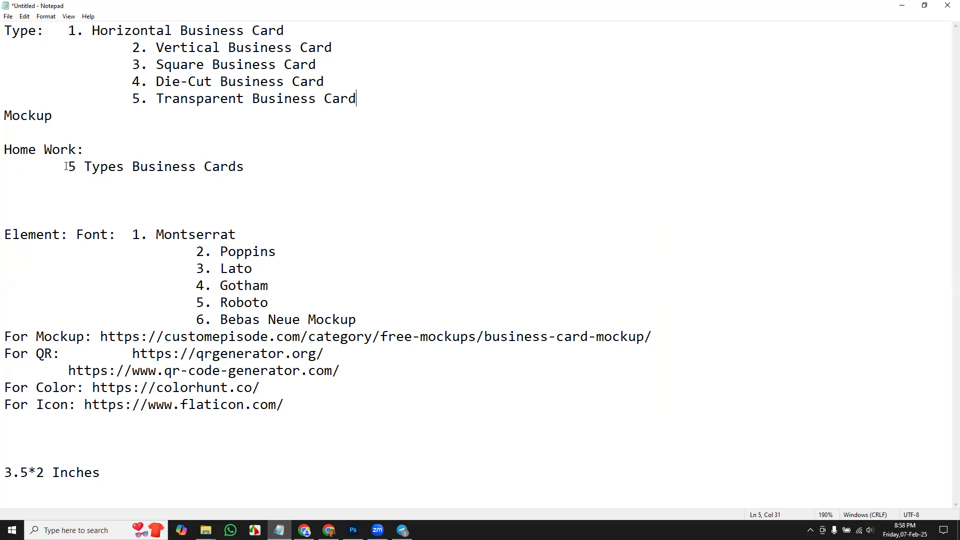
left_click_drag(69, 167, 268, 171)
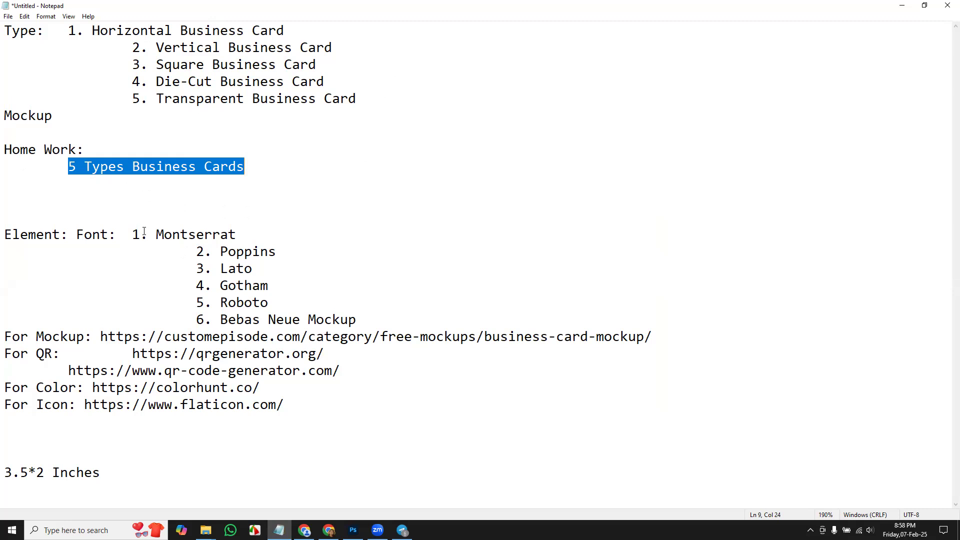
left_click_drag(154, 234, 377, 319)
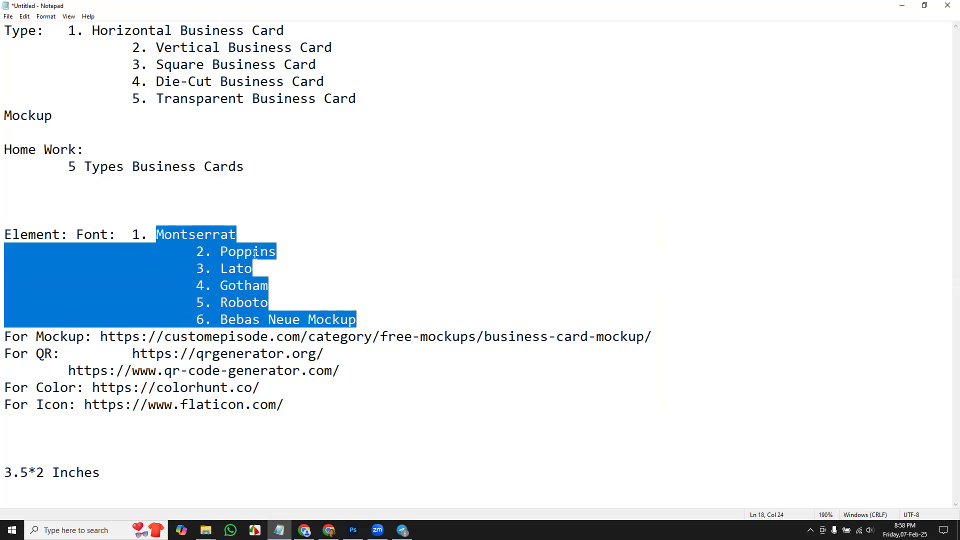
left_click(372, 319)
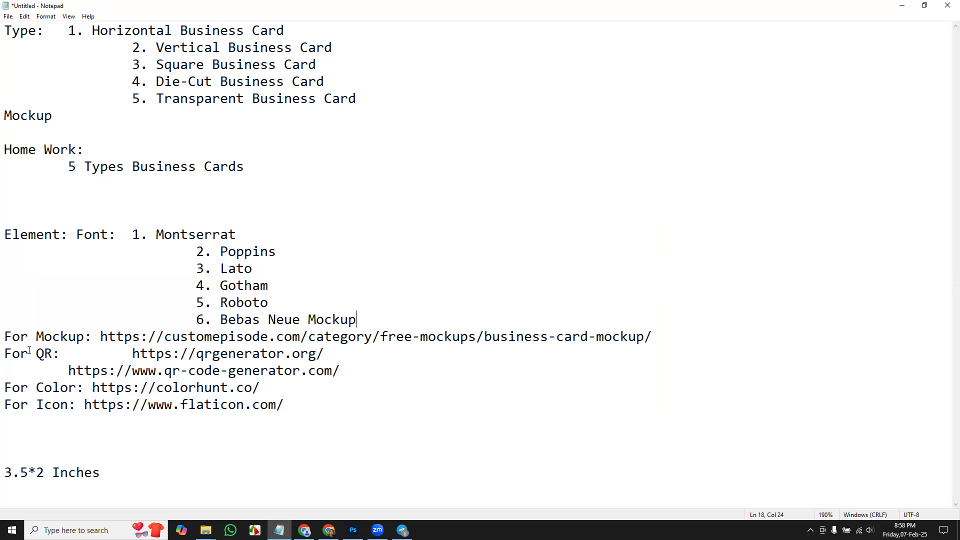
left_click_drag(381, 374, 131, 354)
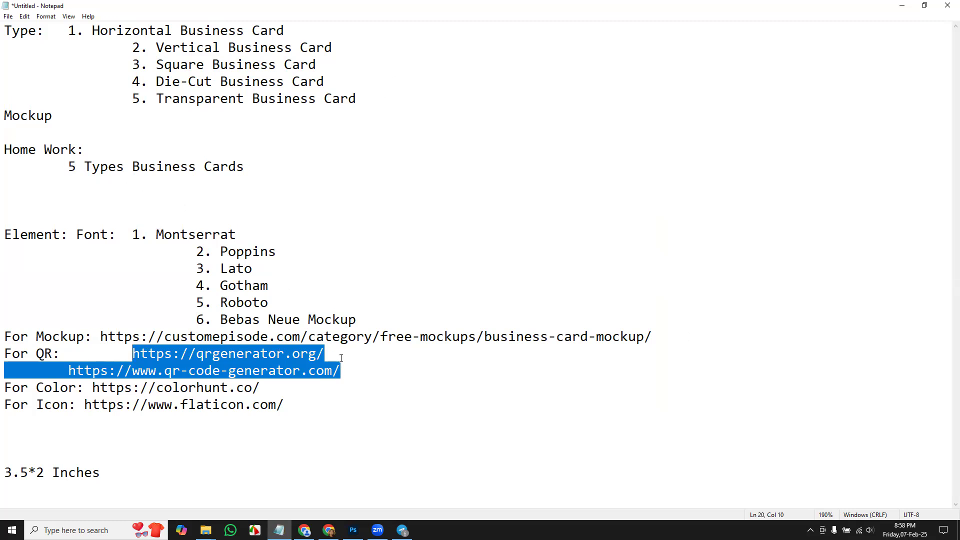
left_click(356, 370)
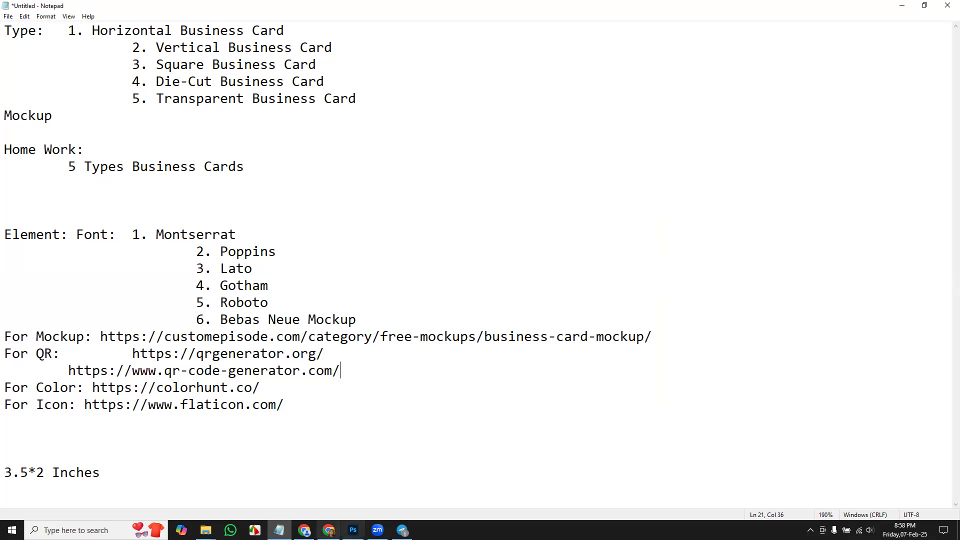
Switch to the browser to look over the Google "business card" image results for design references, and return to the notes.
left_click(304, 530)
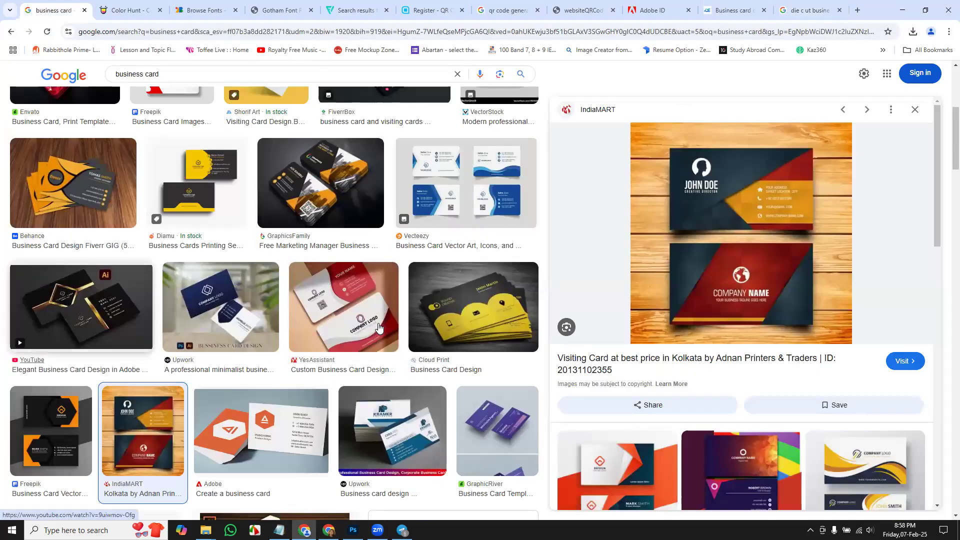
scroll(376, 324, "down", 5)
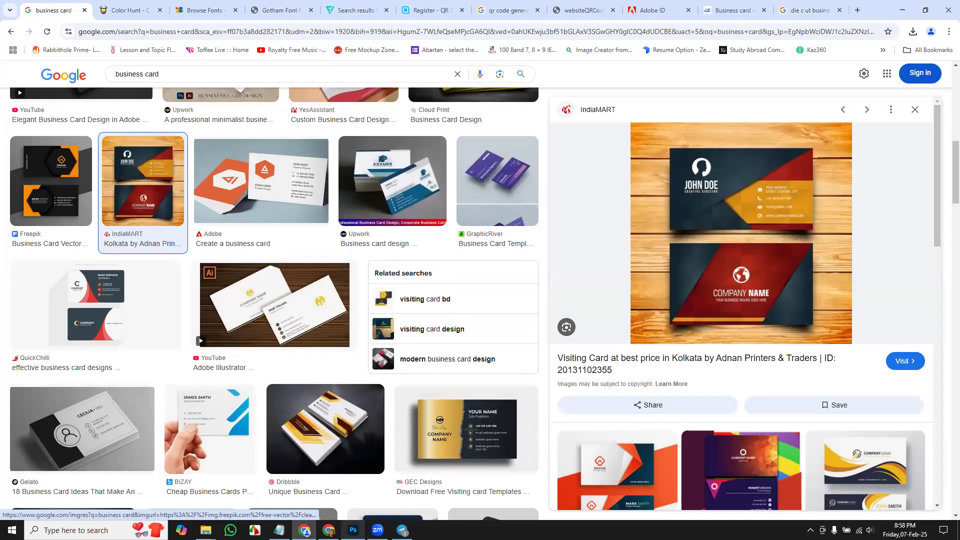
key("alt+Tab")
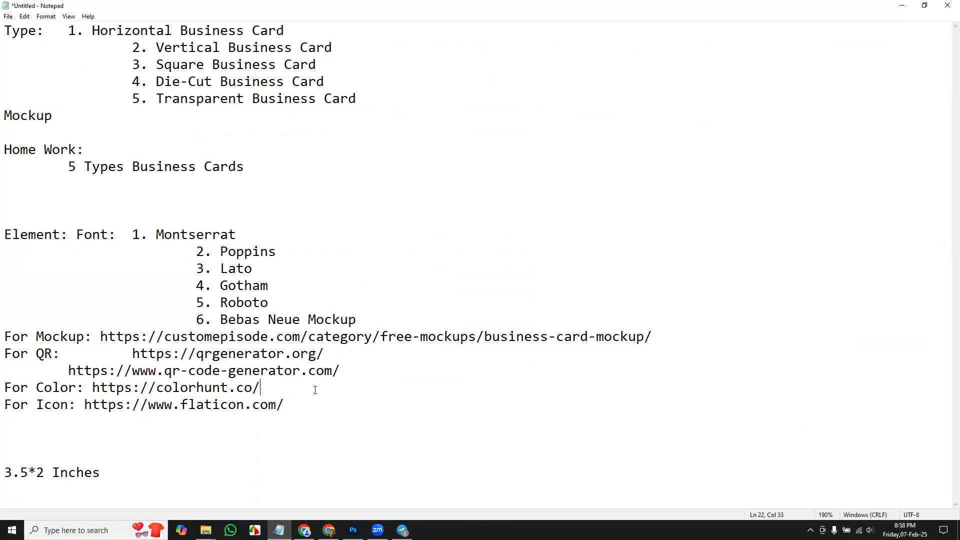
Highlight the 3.5*2 Inches card size in the Notepad notes to point it out.
left_click(125, 471)
key("Return")
left_click_drag(326, 487, 326, 460)
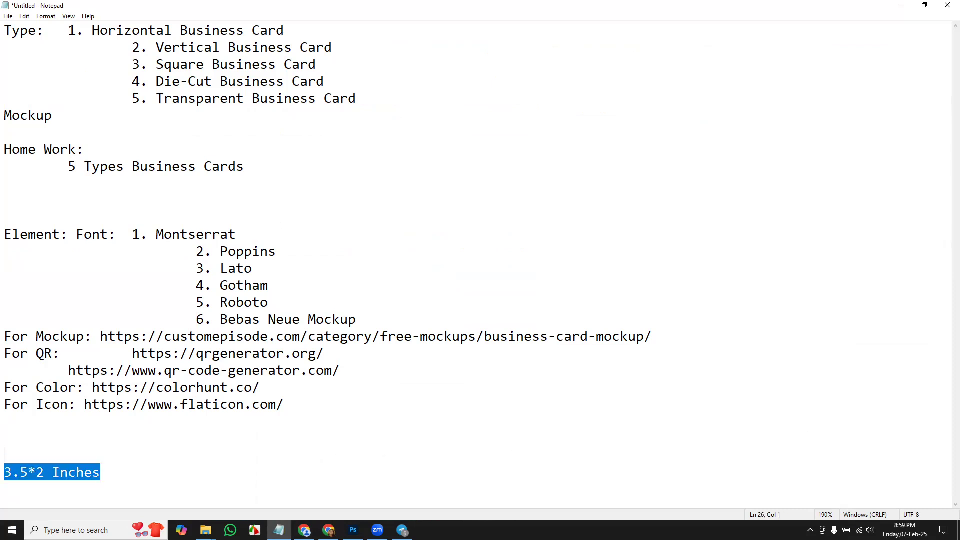
left_click(127, 474)
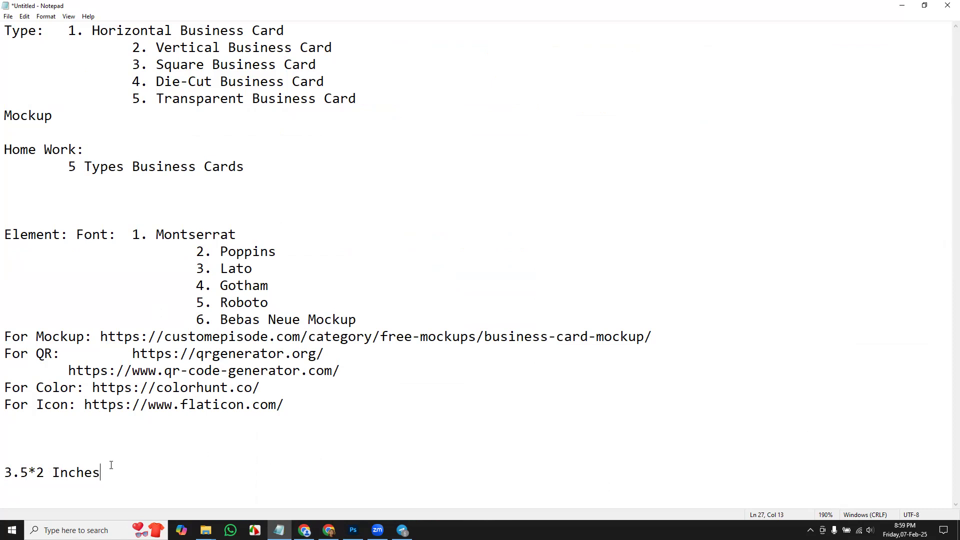
Switch to Photoshop, then view the Caribbean Bliss logo image full-window in the image viewer.
left_click(353, 530)
left_click(353, 530)
left_click(353, 530)
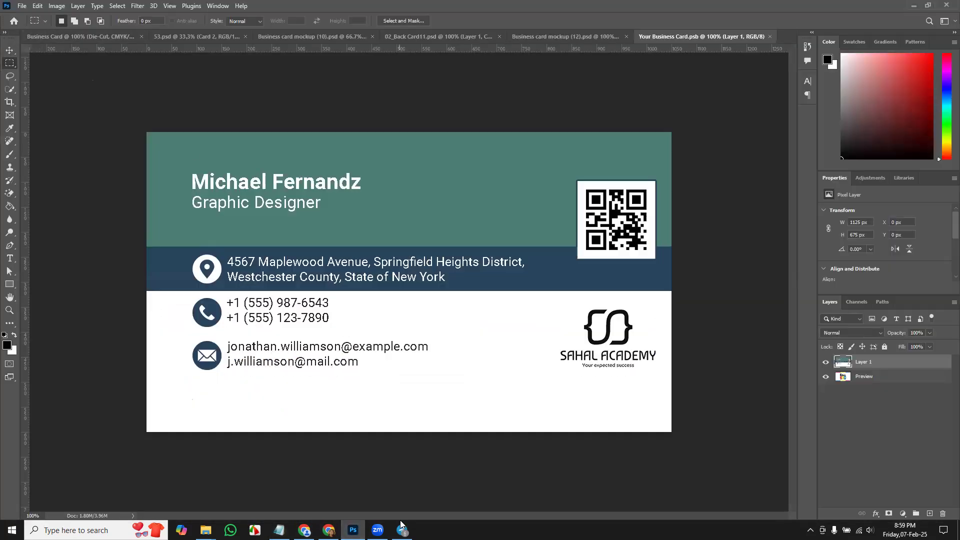
mouse_move(353, 530)
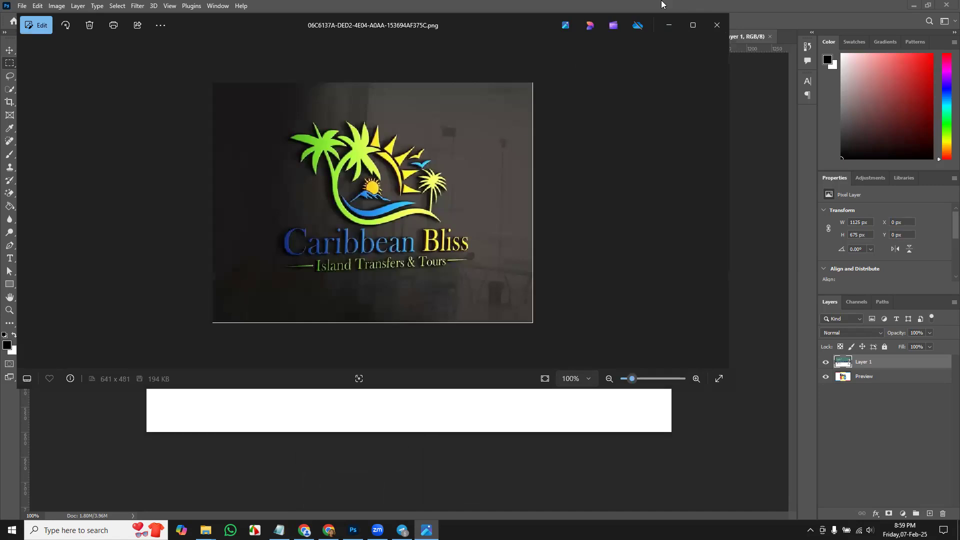
left_click(691, 25)
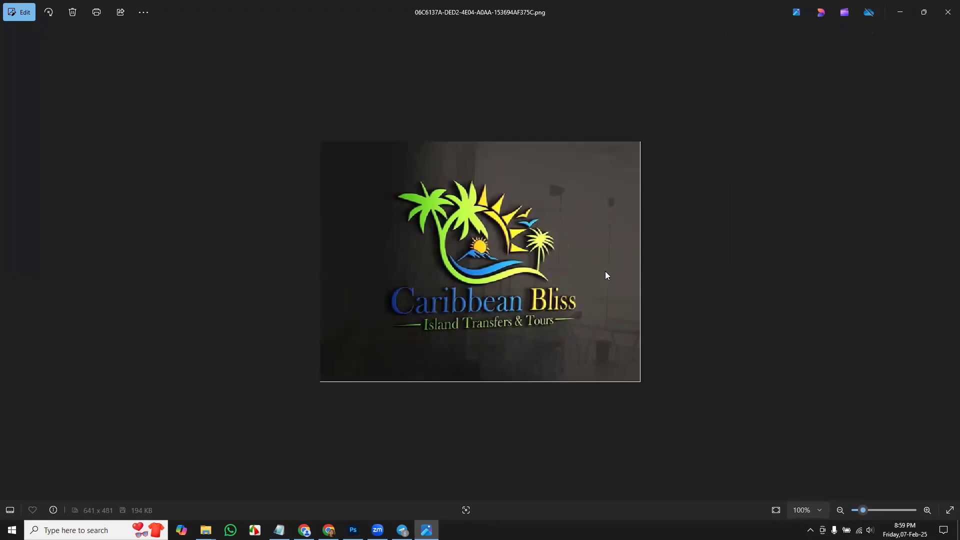
left_click(901, 15)
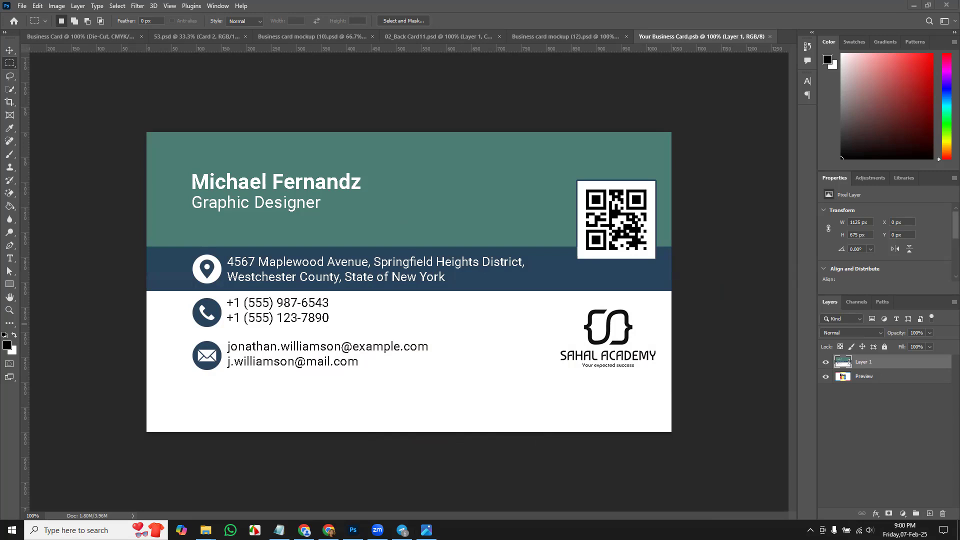
Clear the open windows to reach the desktop and open the Caribbean Bliss image Image20250207205959.png in Photoshop.
left_click(914, 5)
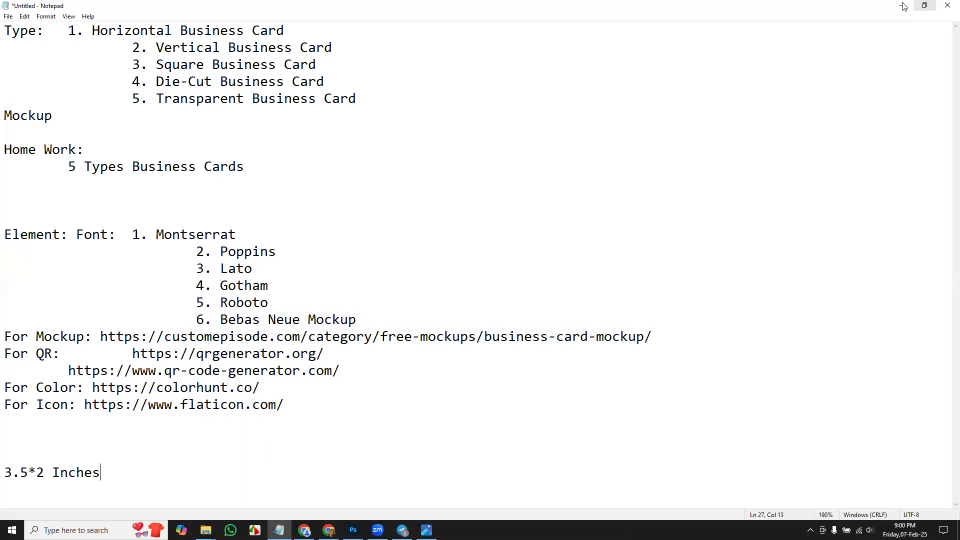
left_click(909, 10)
left_click(909, 10)
left_click(900, 5)
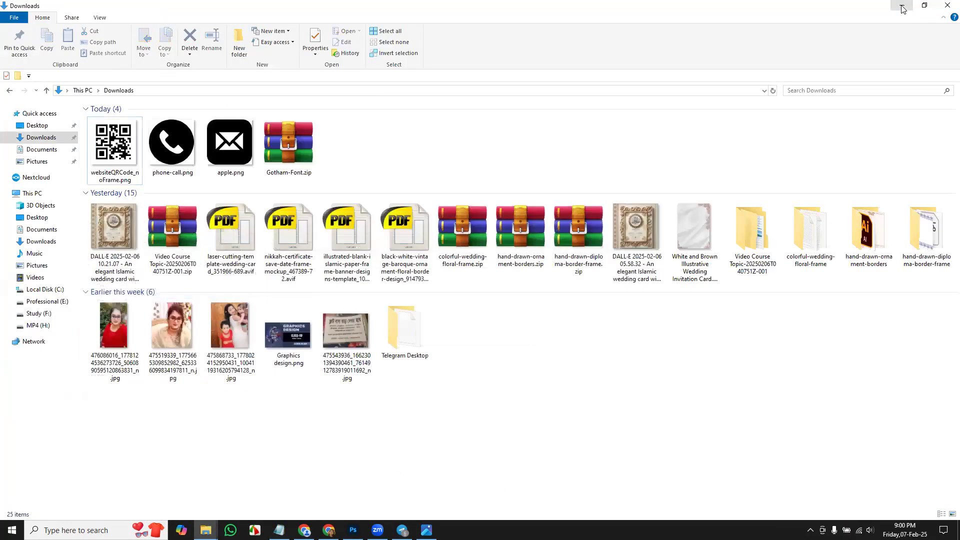
key("super+d")
right_click(332, 183)
left_click(371, 213)
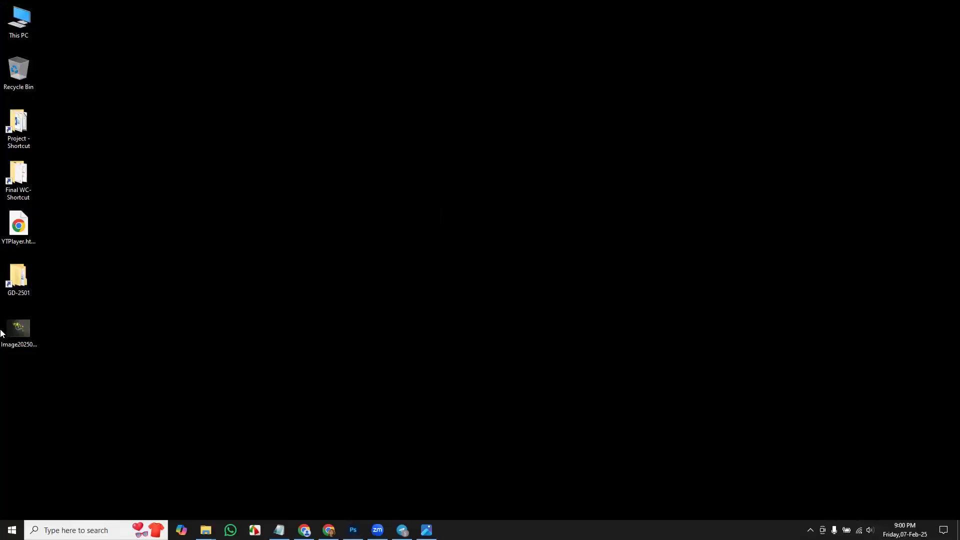
left_click_drag(9, 336, 784, 33)
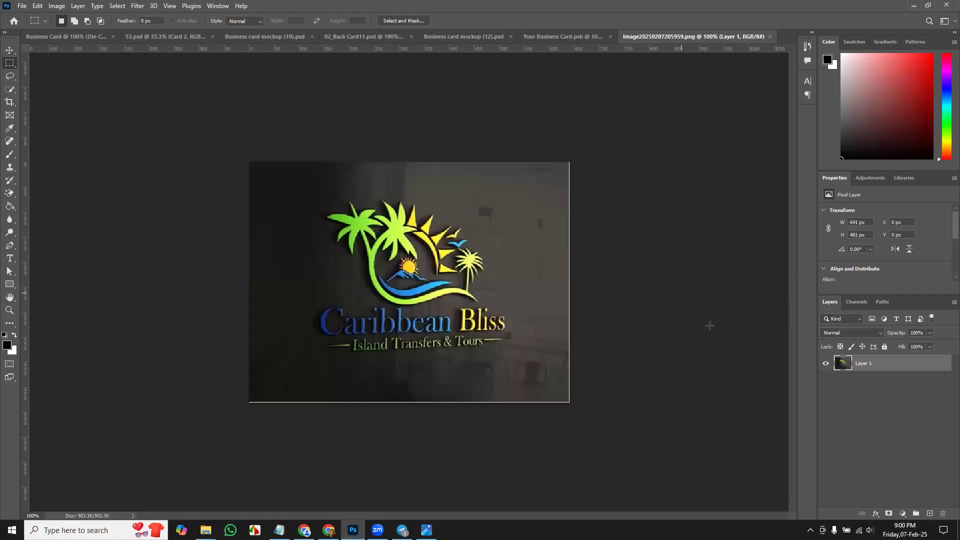
Erase the dark background around the Caribbean Bliss logo with the Magic Eraser tool at tolerance 32.
left_click(10, 193)
left_click(510, 196)
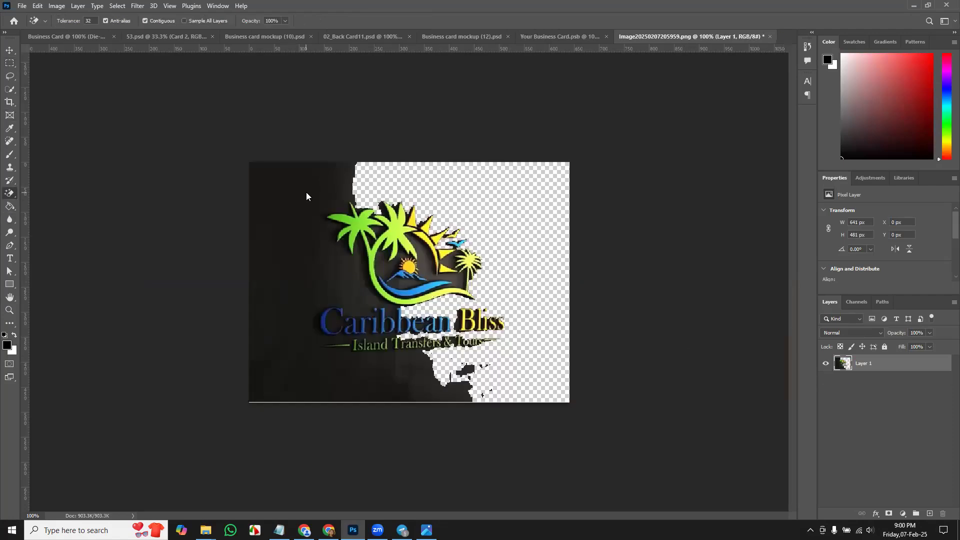
left_click(310, 193)
Erase the dark patches inside the logo's circle, between the palm and sun rays, and behind the Caribbean lettering.
left_click(409, 264)
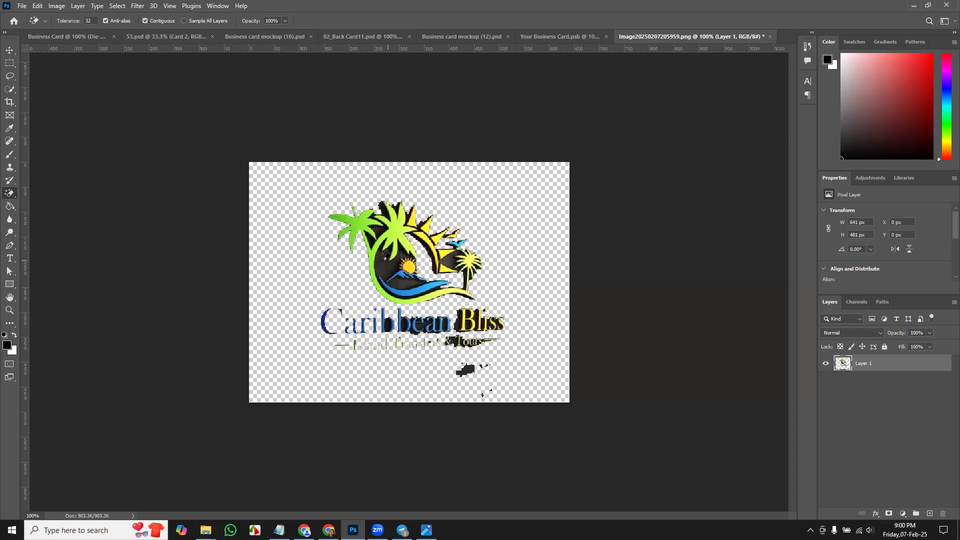
left_click(383, 232)
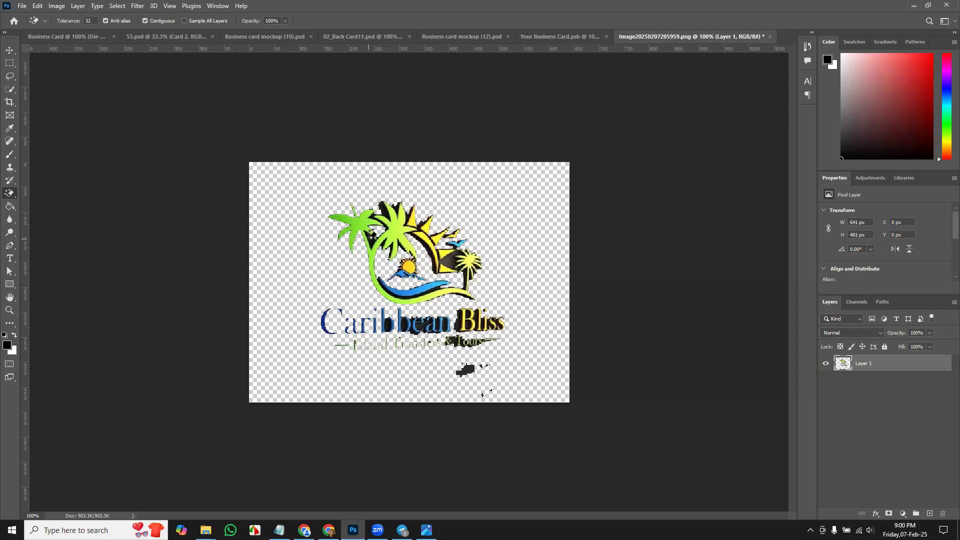
left_click(450, 262)
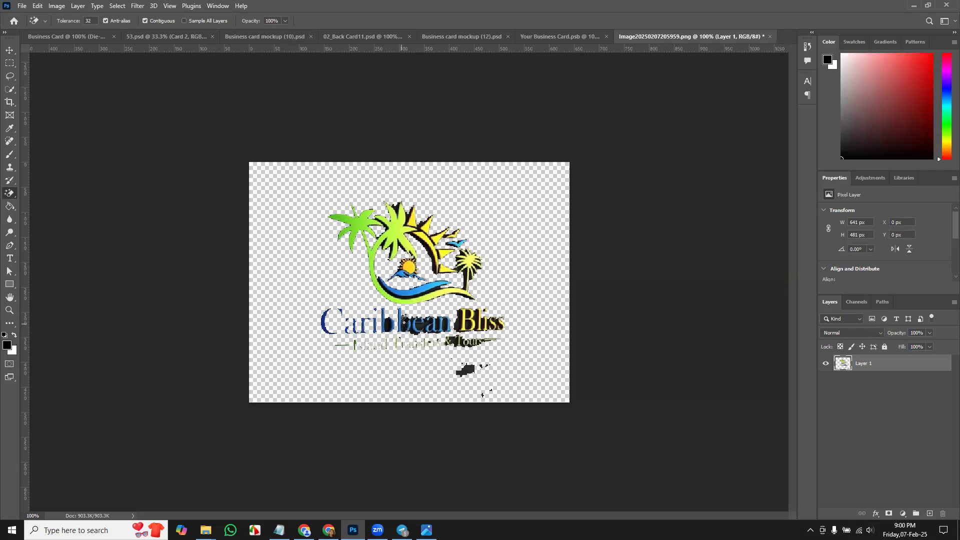
left_click(403, 323)
left_click(426, 322)
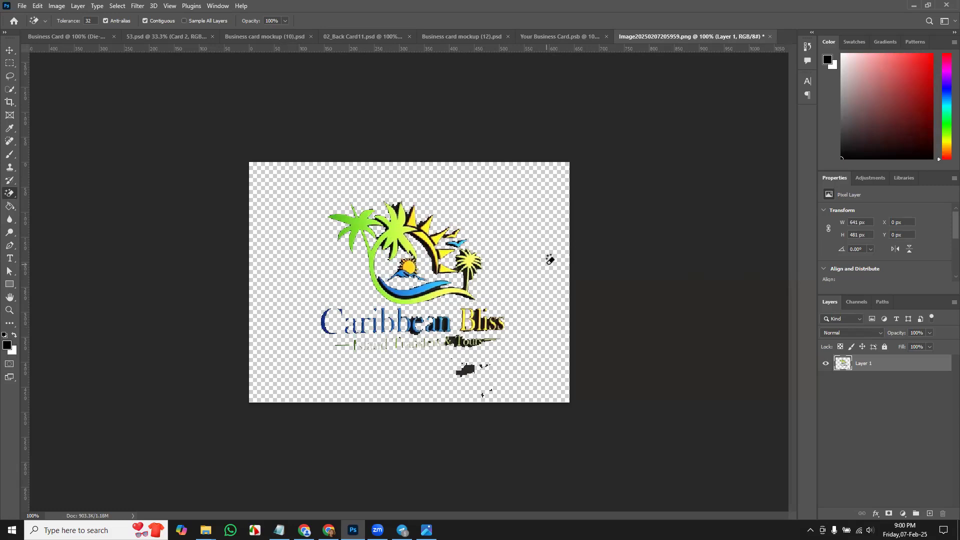
key("ctrl+plus")
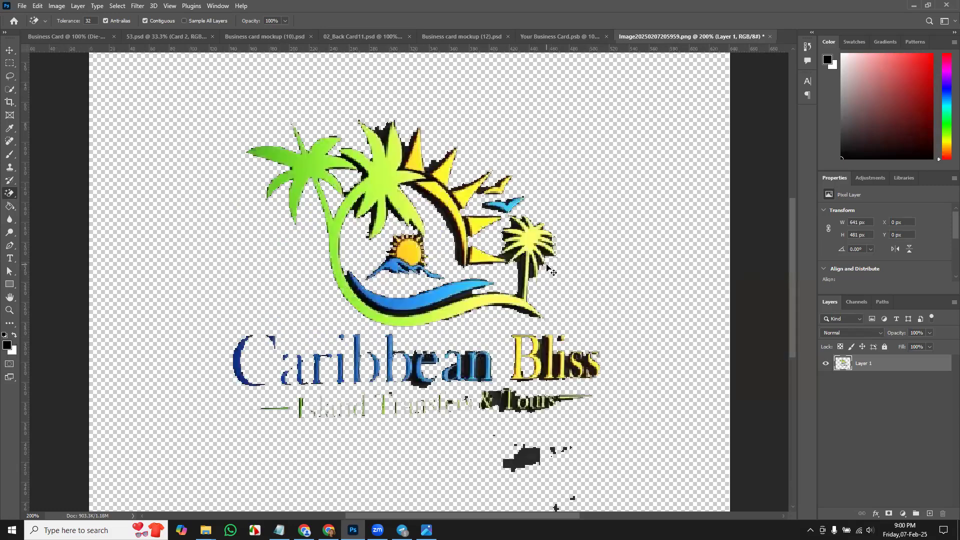
key("ctrl+minus")
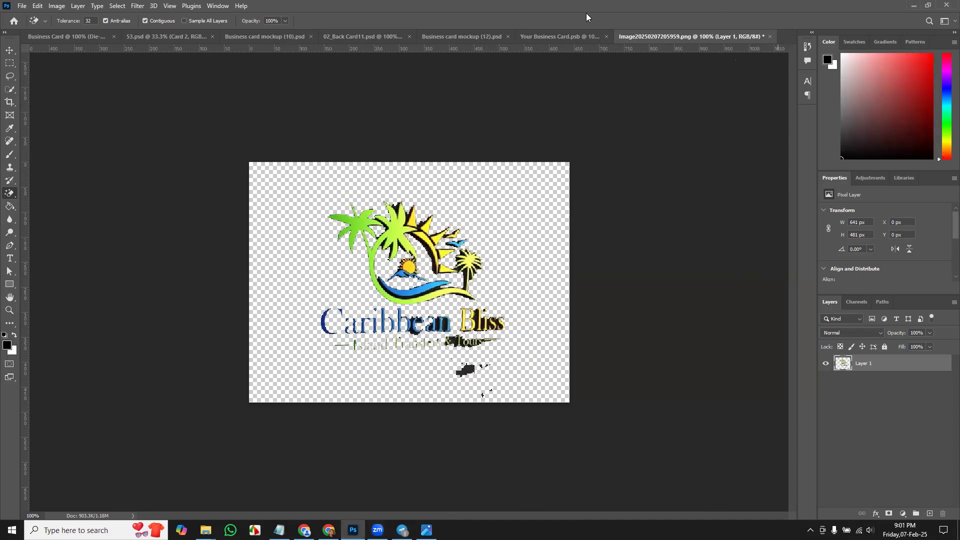
Glance at Your Business Card.psb, then return to the logo image and erase the dark shadows along the sun arc and its rays.
left_click(556, 33)
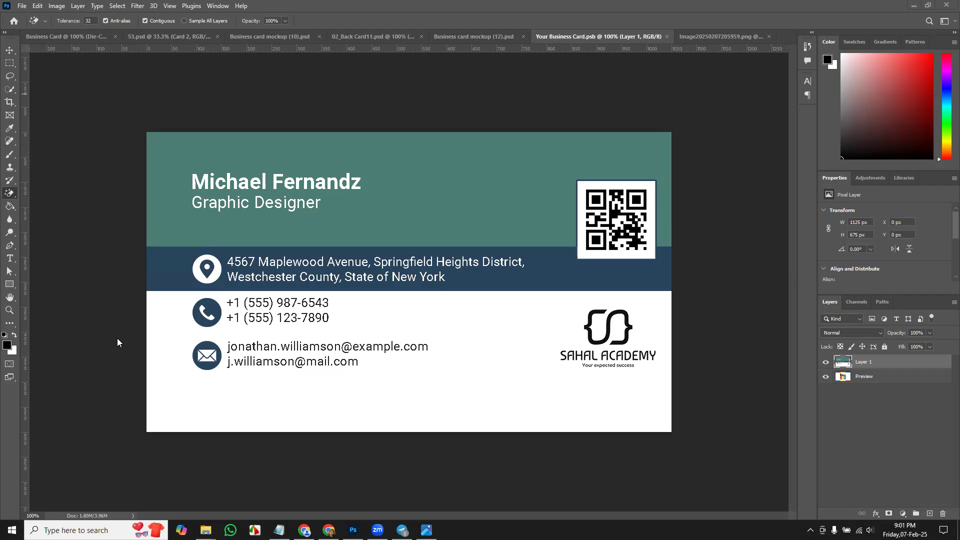
left_click(703, 39)
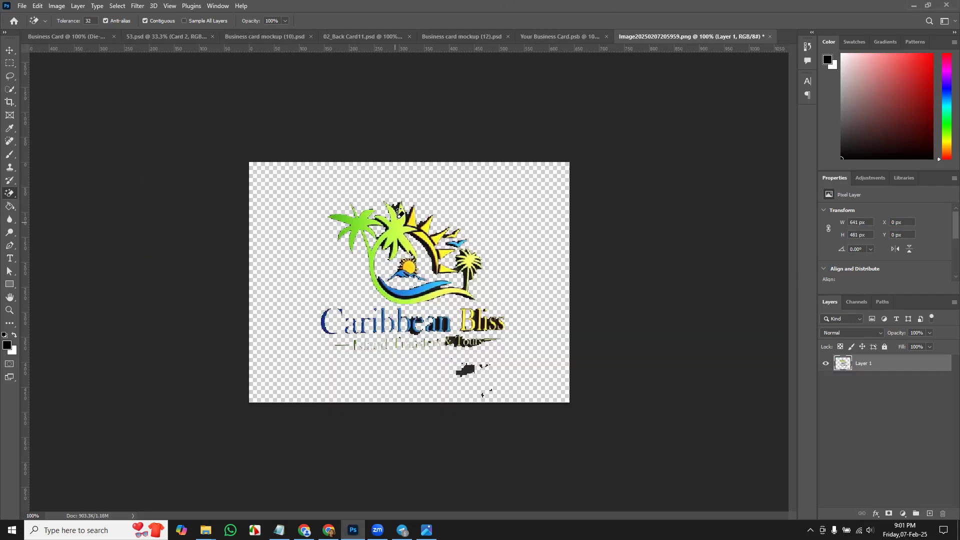
key("ctrl+plus")
key("ctrl+plus")
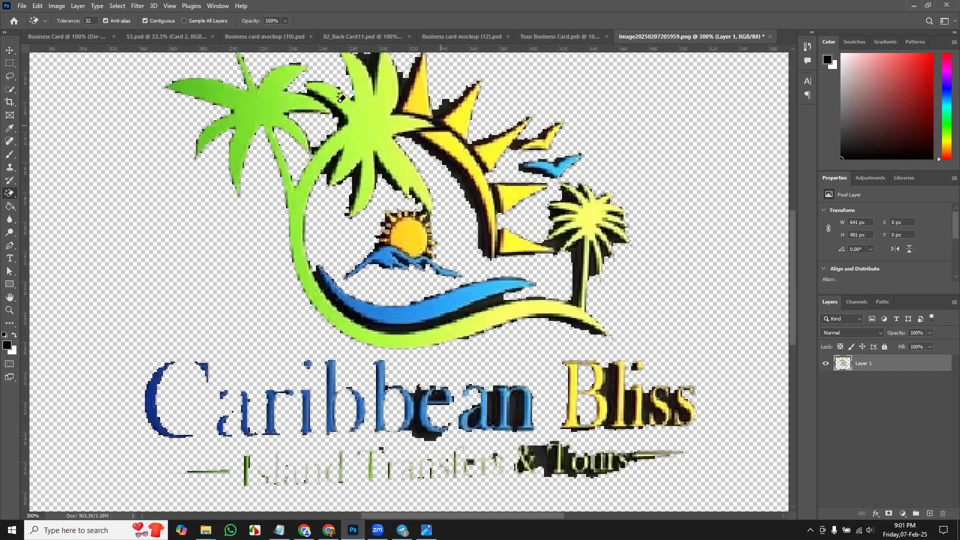
left_click(455, 166)
left_click(445, 107)
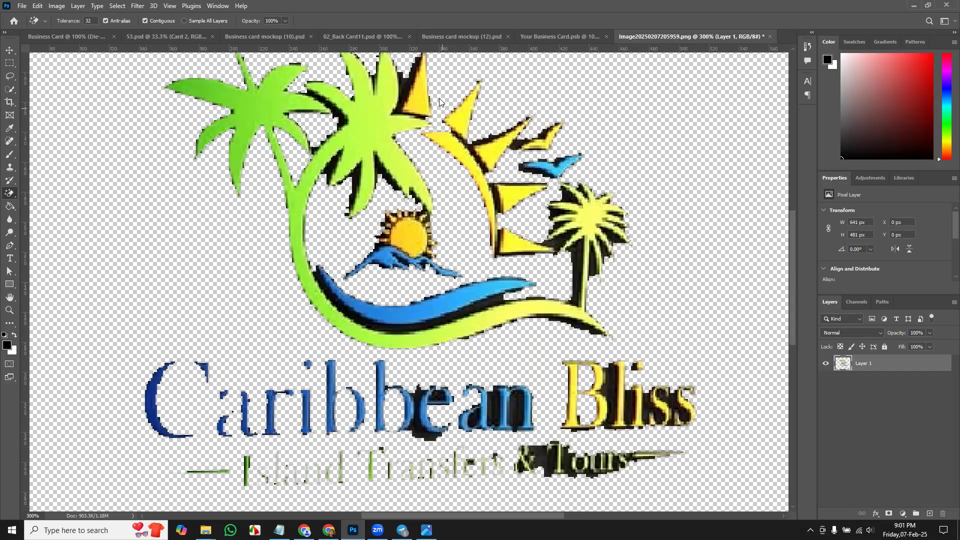
left_click(493, 187)
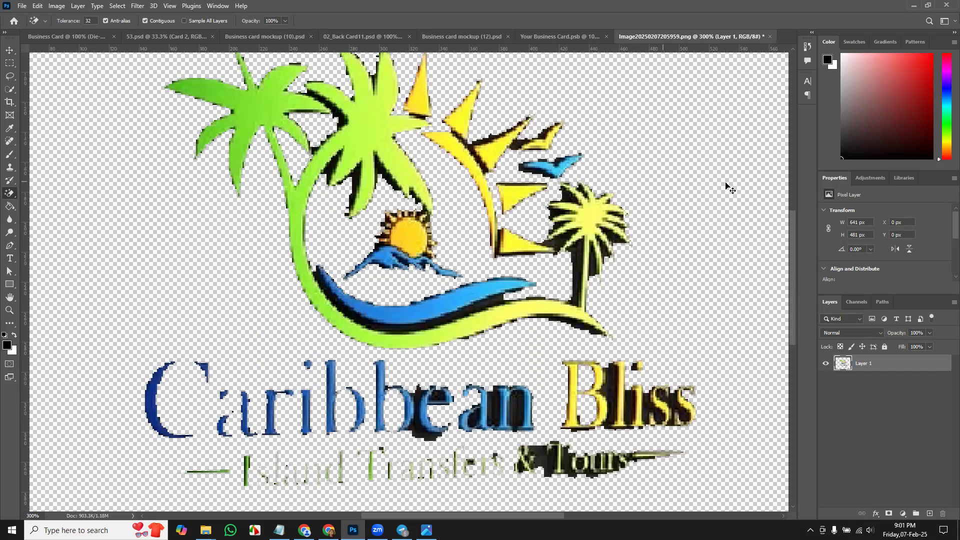
Activate the Pen tool for work on the whole Caribbean Bliss logo.
scroll(728, 186, "down", 1)
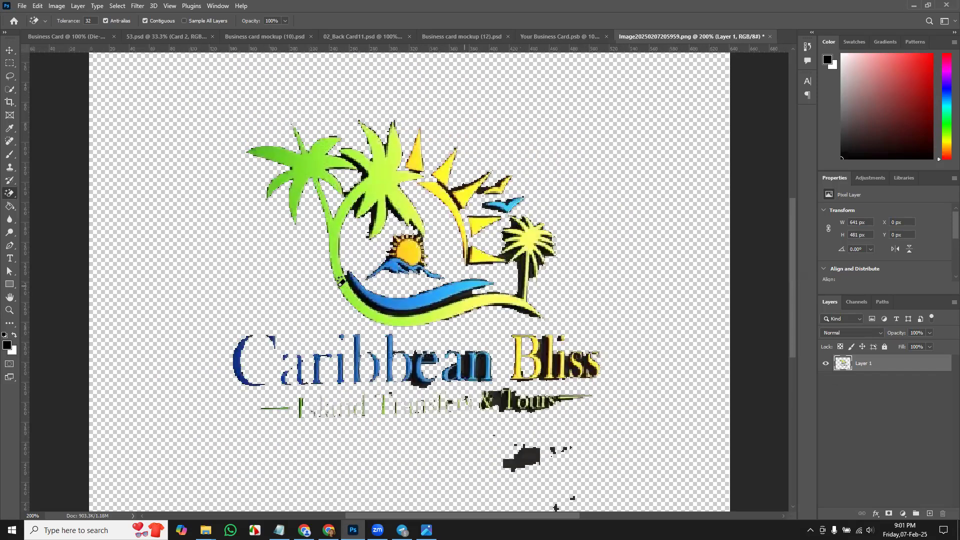
left_click(9, 246)
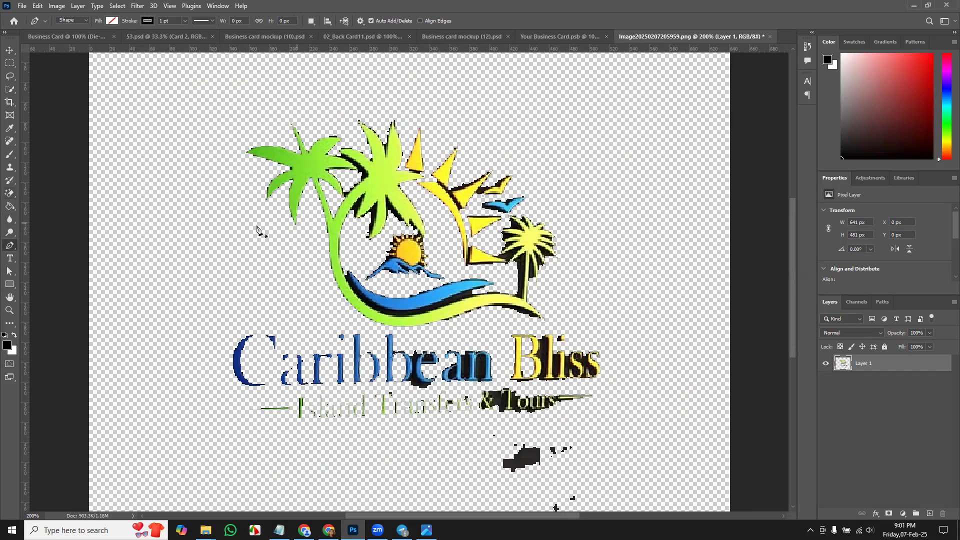